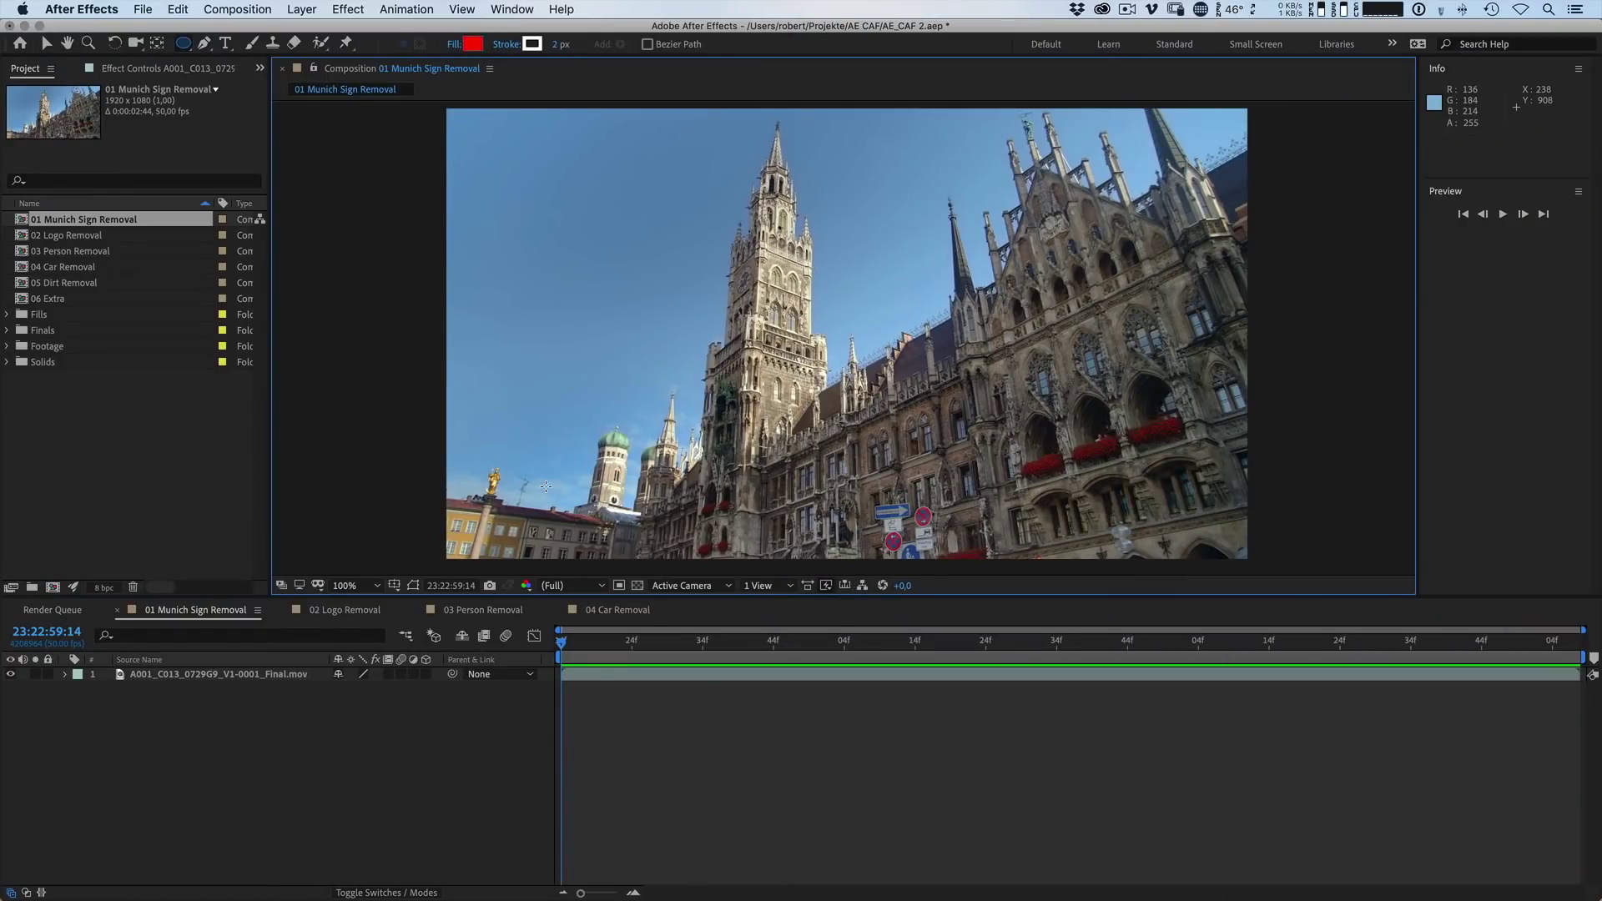
Step: Preview the Munich footage, then show the Content-Aware Fill panel from the Window menu
key(space)
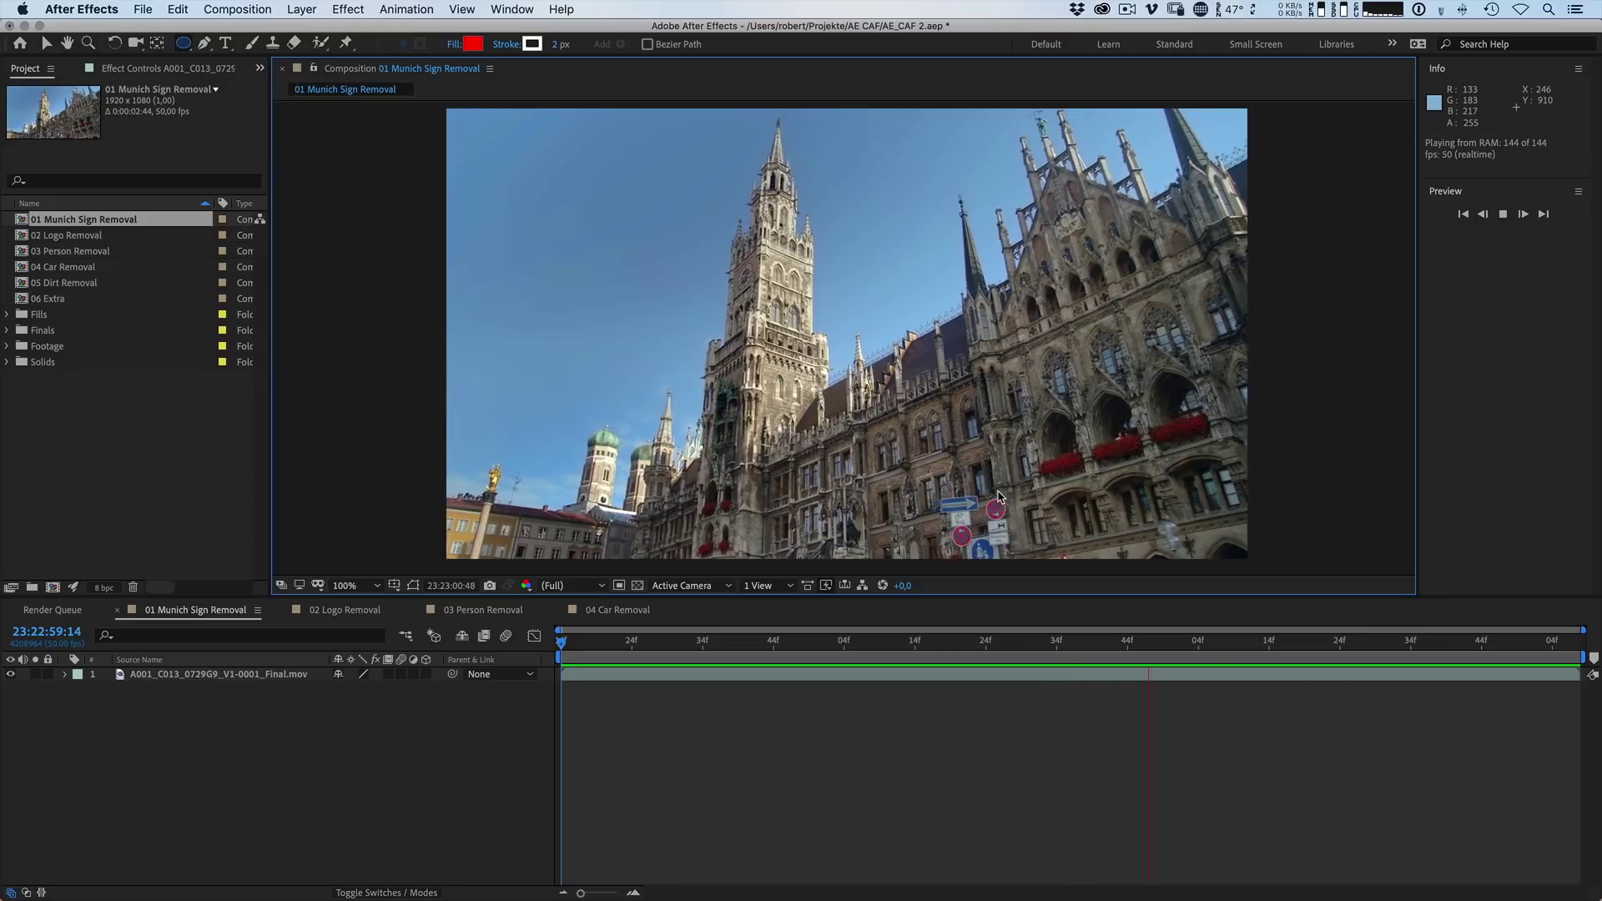
key(space)
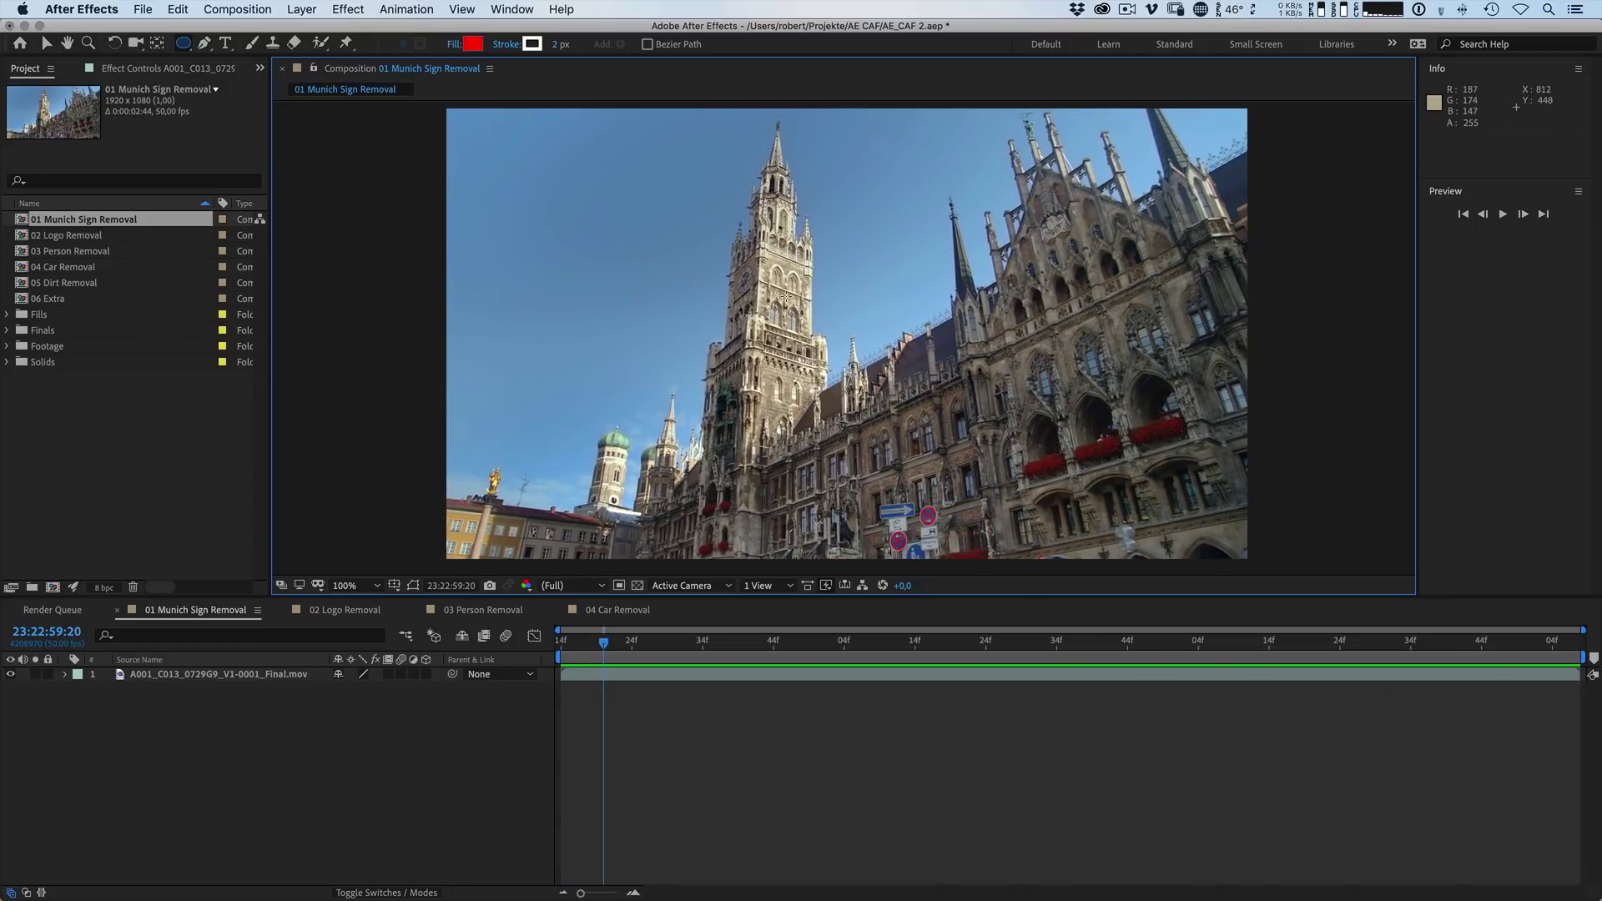
click(520, 14)
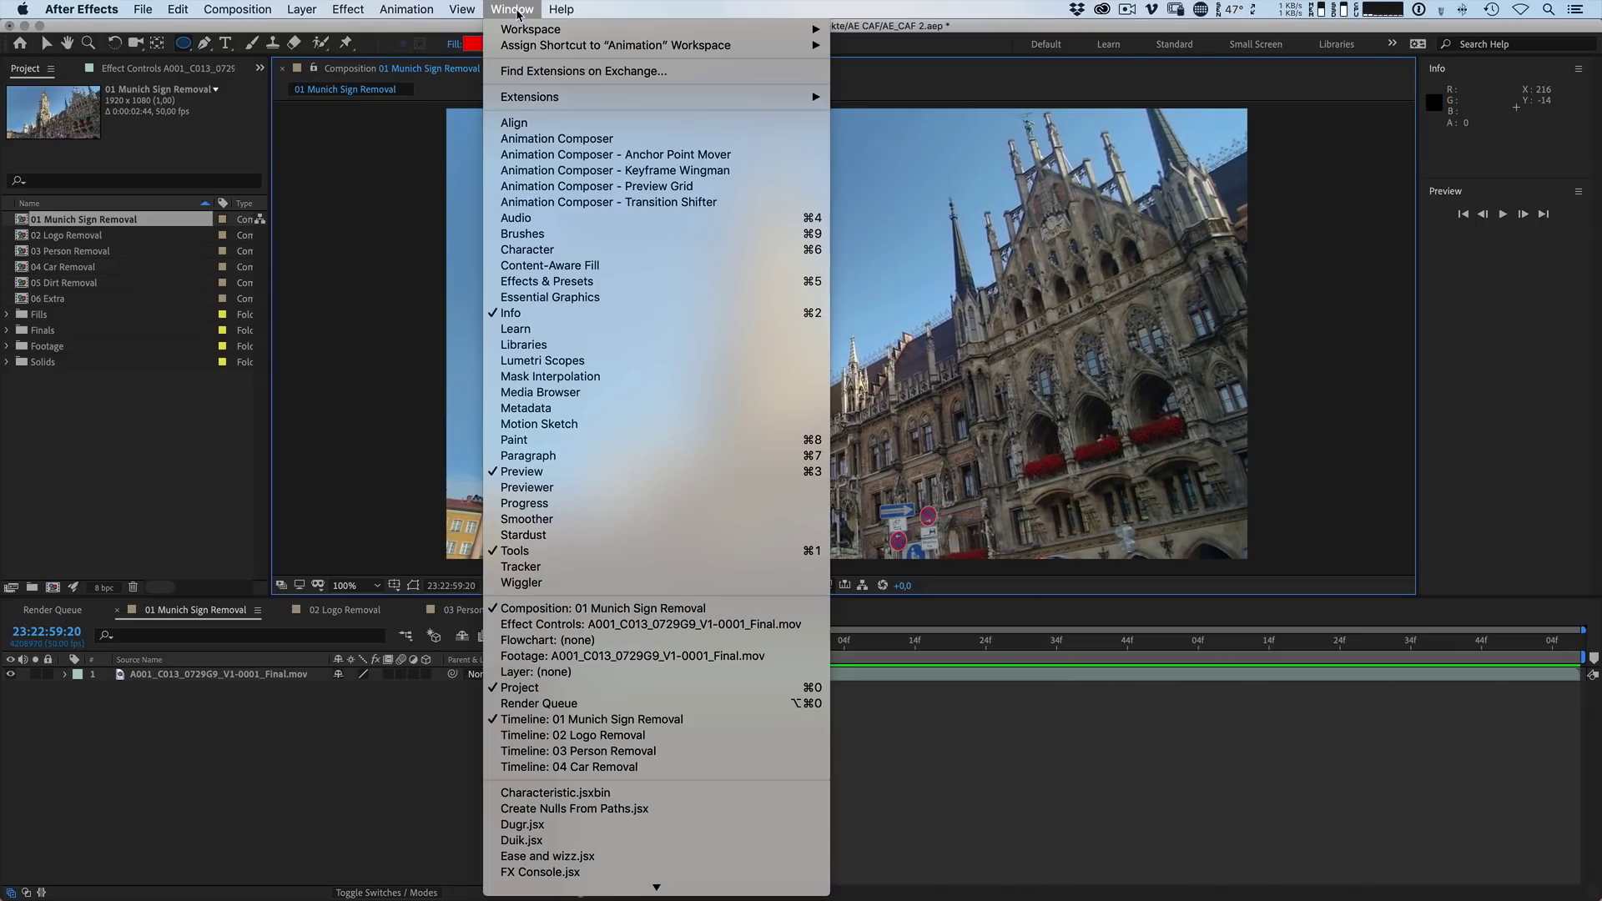
click(565, 270)
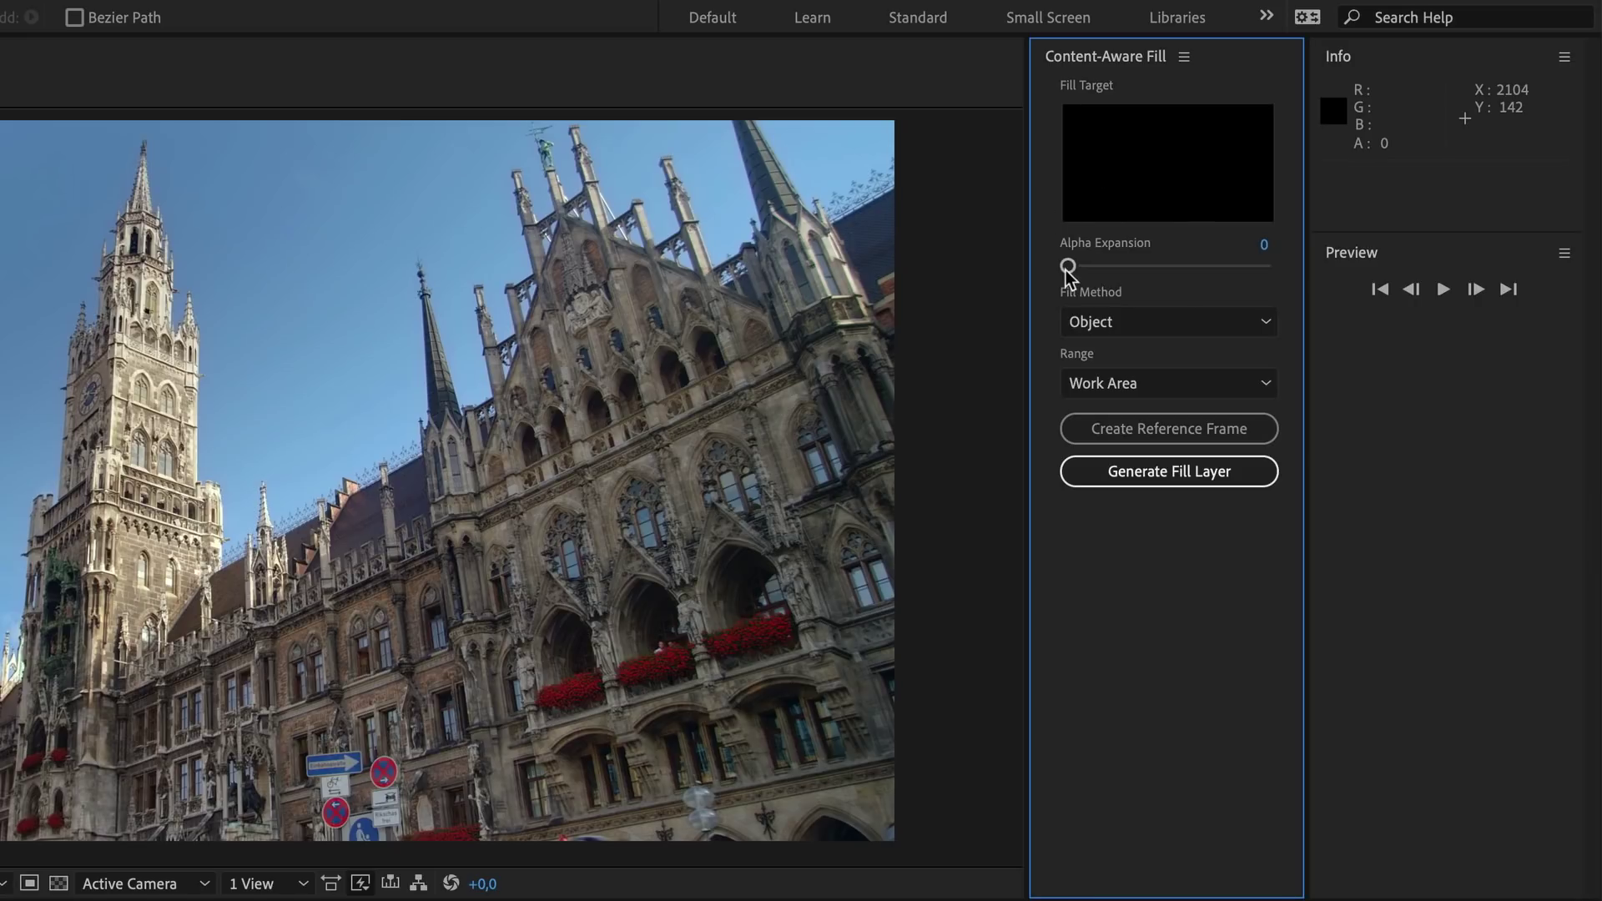
Step: Set Fill Method to Edge Blend and Range to Work Area, keep alpha expansion at 0, and attempt a fill layer
mouse_move(1068, 269)
mouse_down()
mouse_move(1138, 274)
mouse_move(1063, 269)
mouse_up()
click(1150, 323)
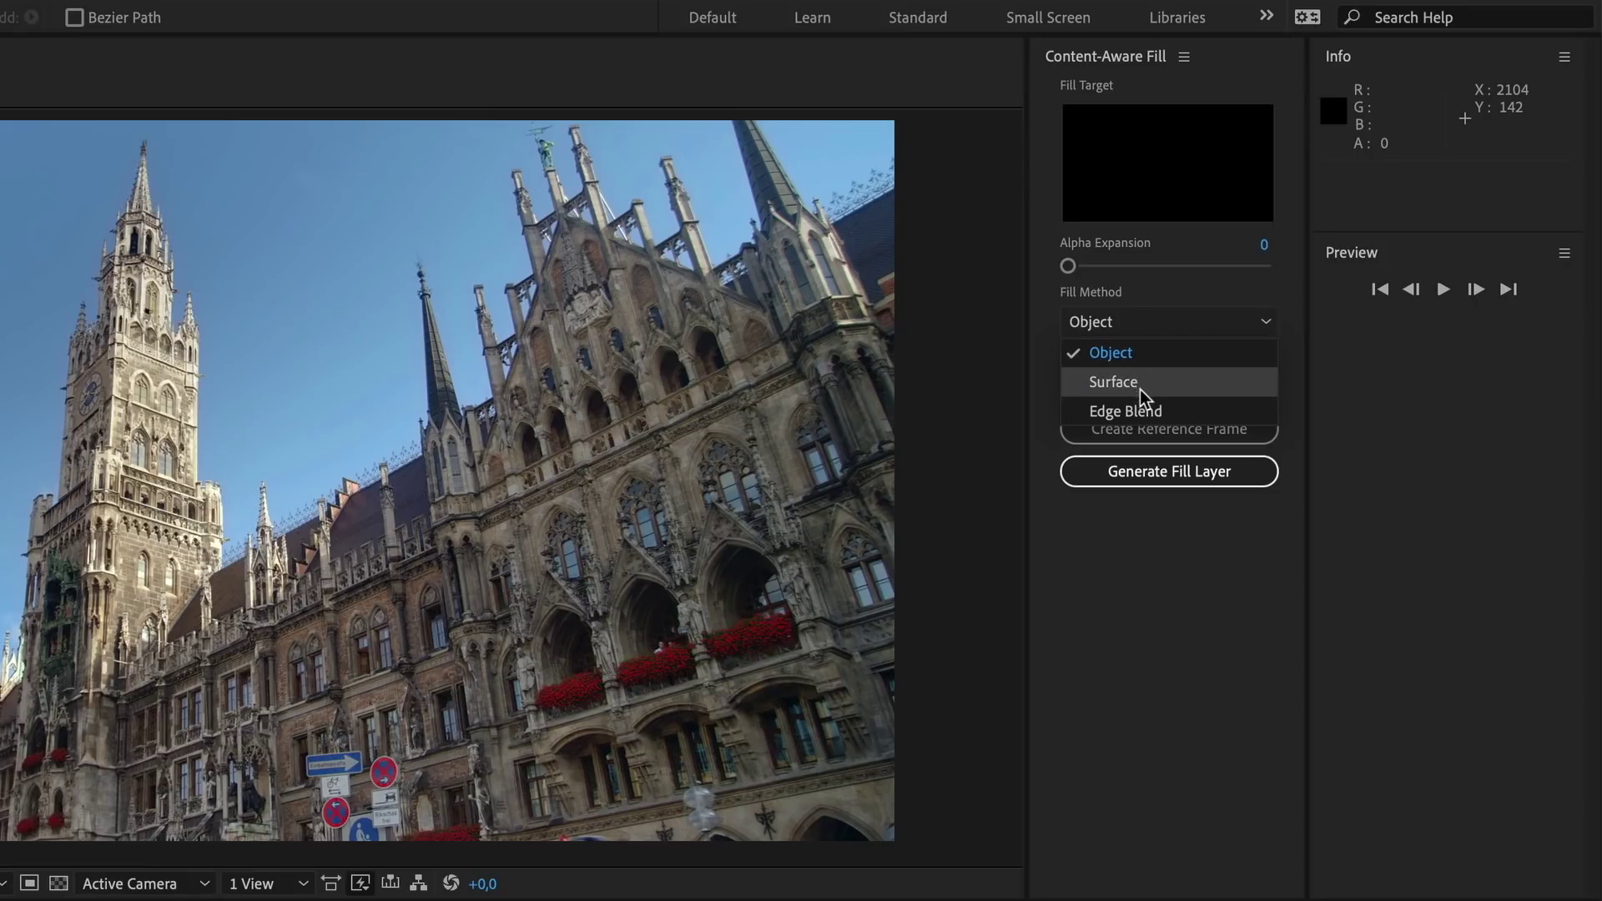
click(1139, 413)
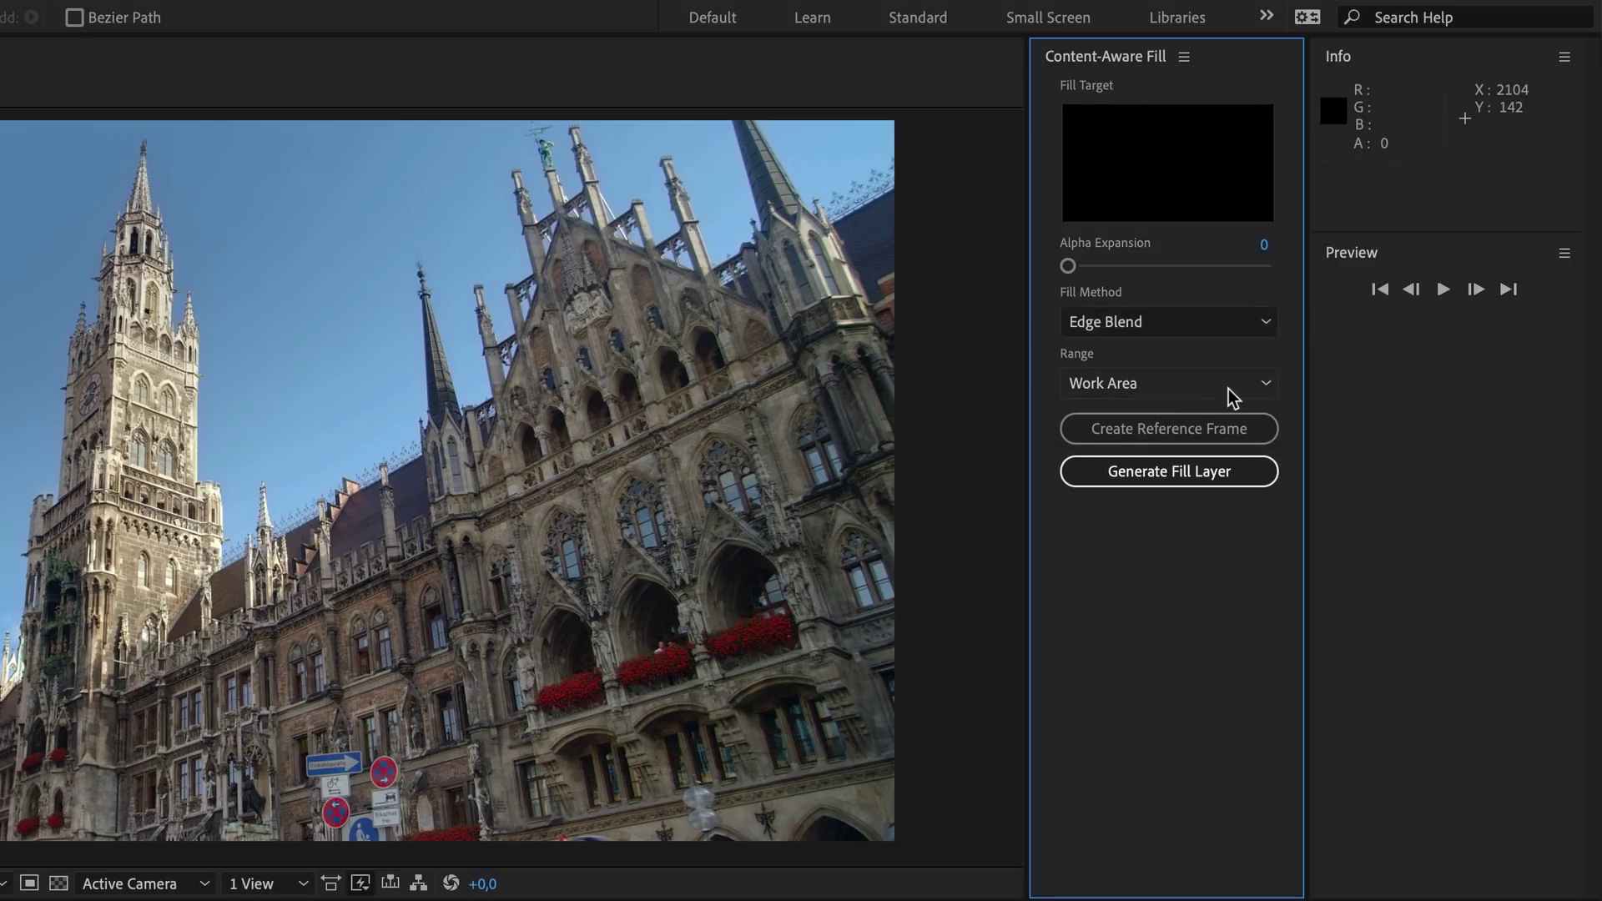
click(1236, 396)
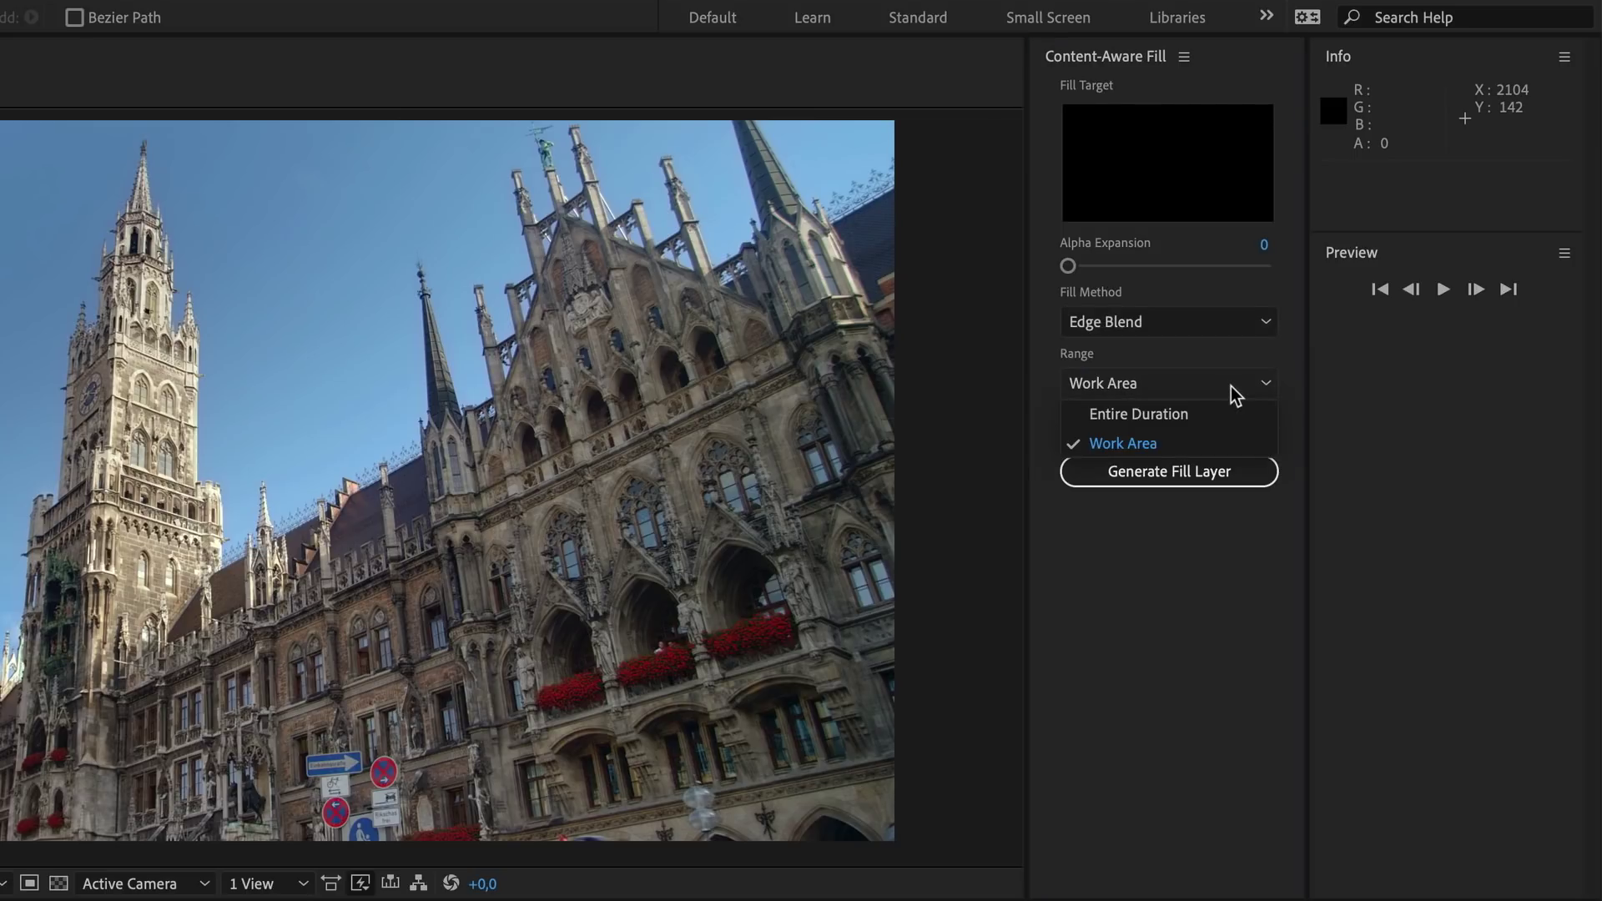
click(1231, 563)
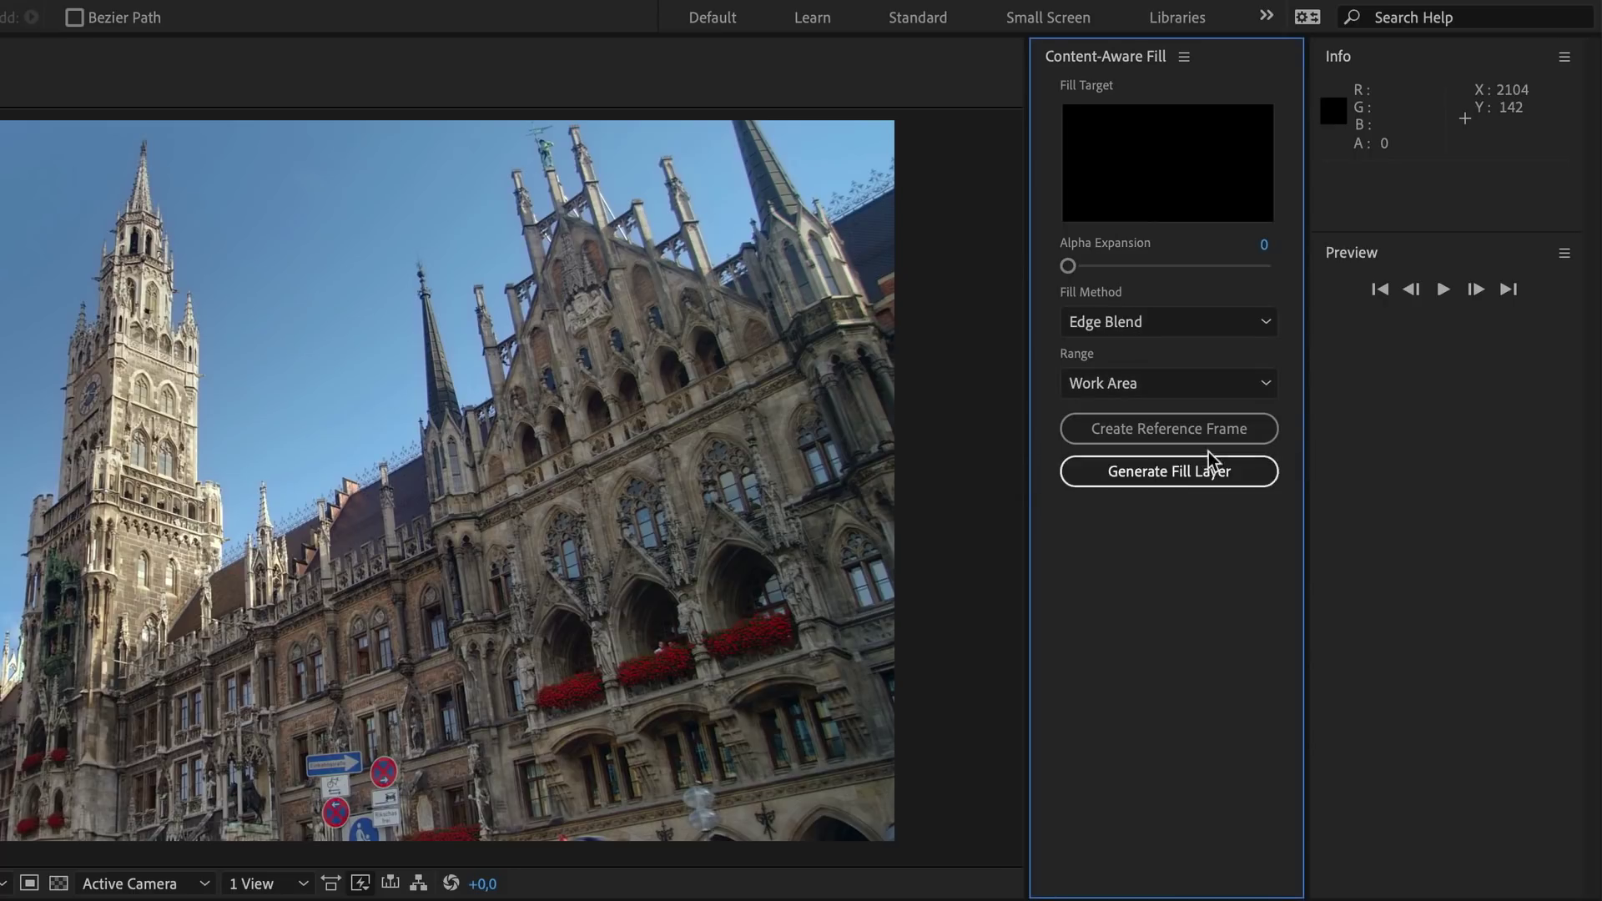
click(1207, 483)
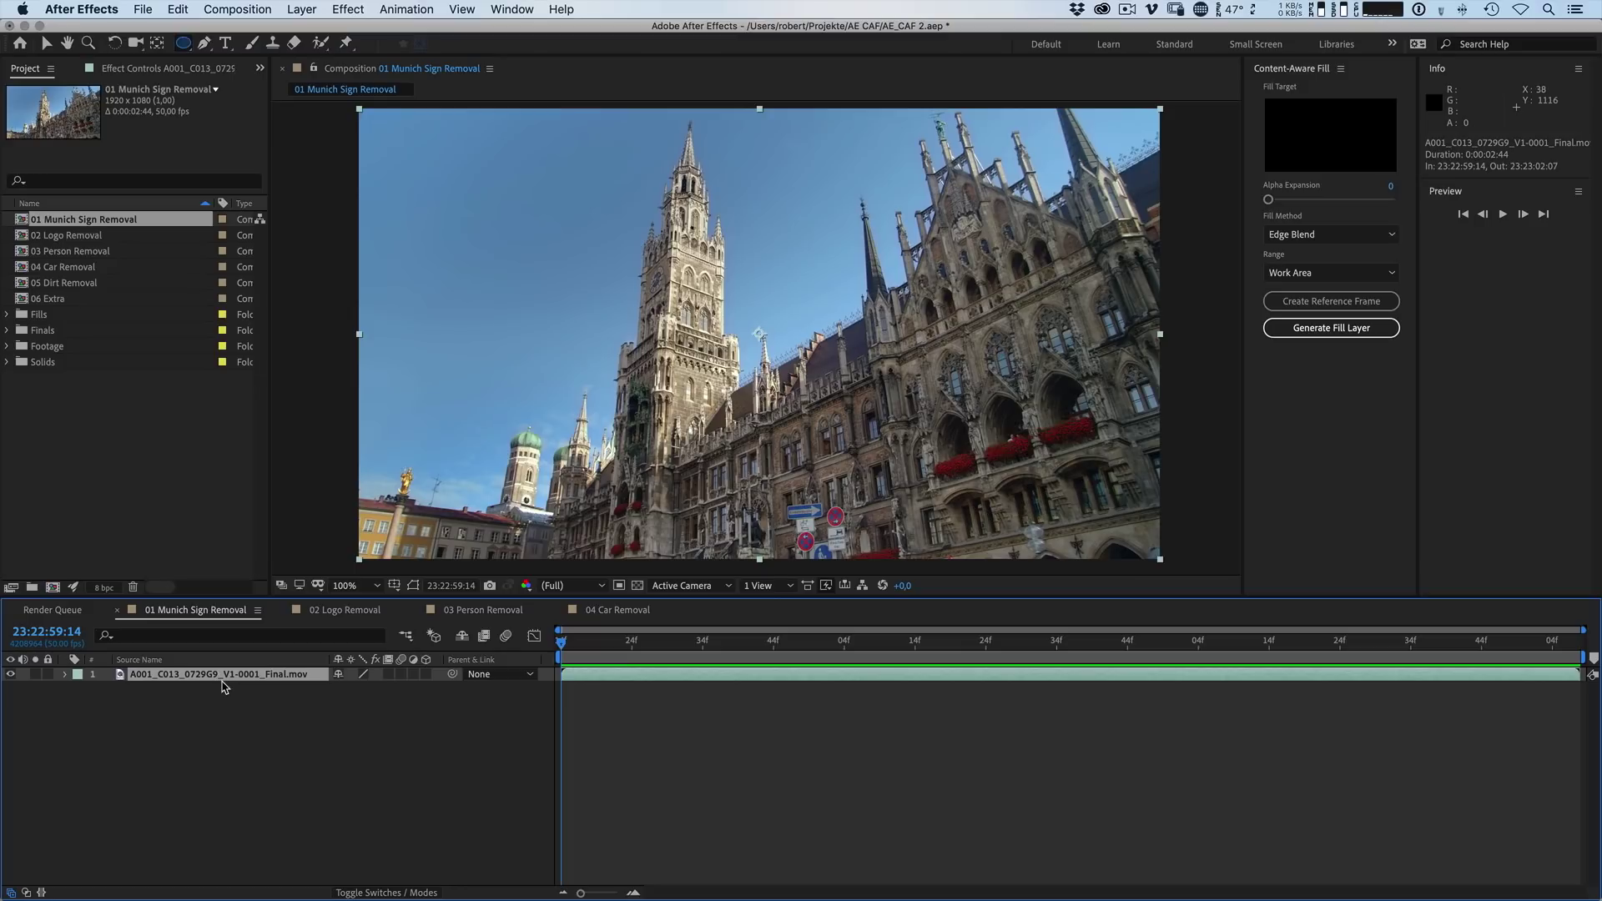
Step: Reveal the layer's masks, show their outlines, and select Masks 1, 2 and 3
key(m)
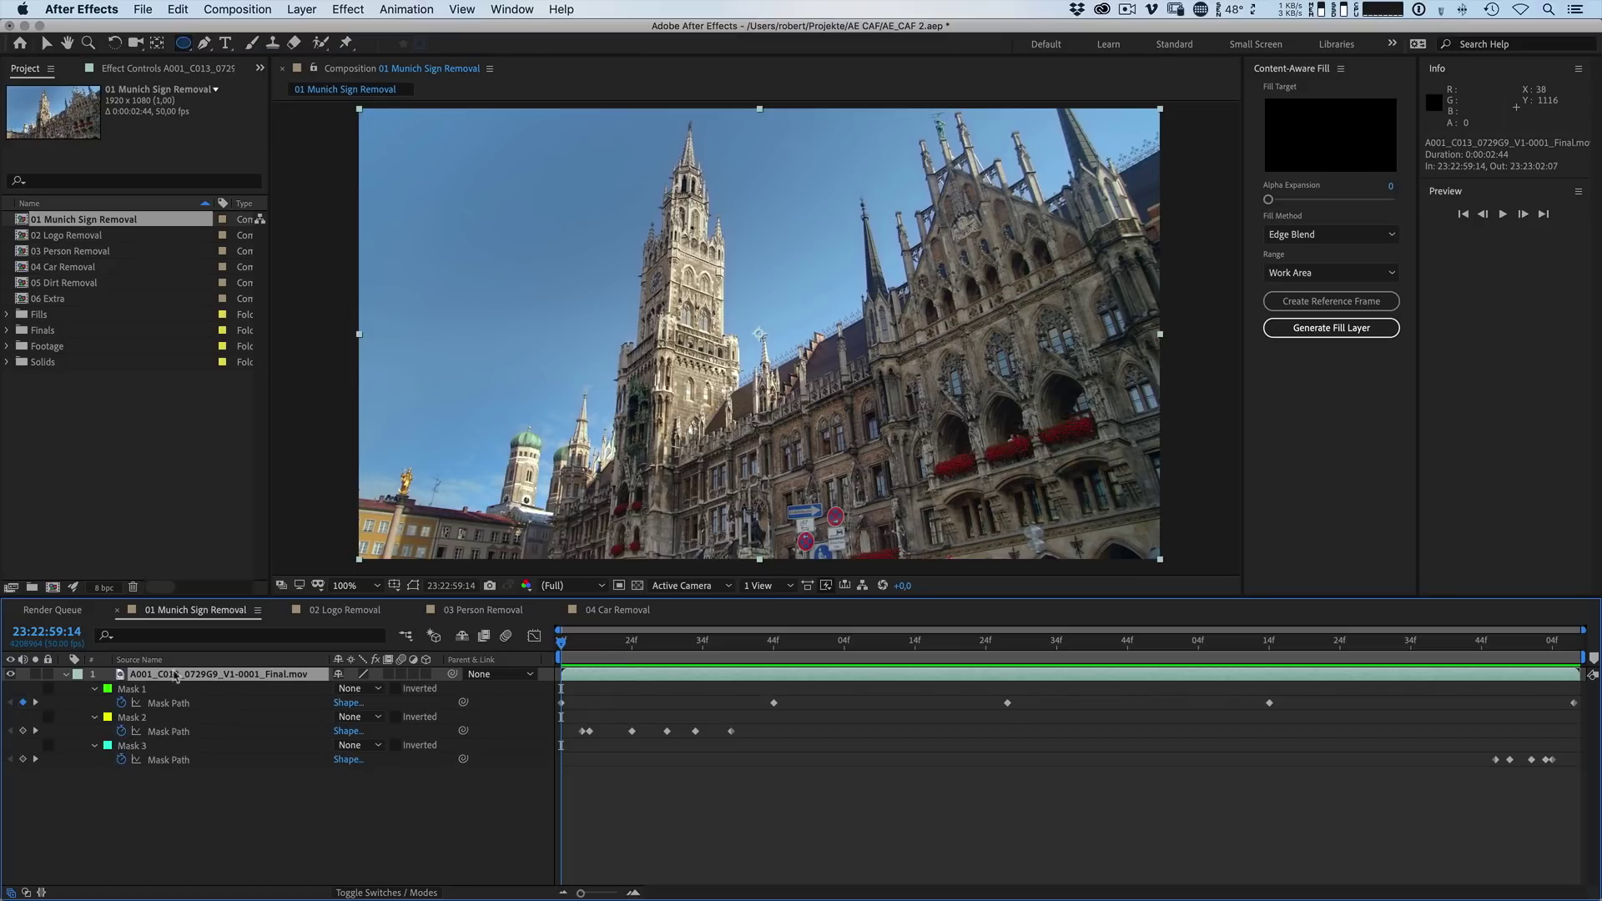
click(129, 689)
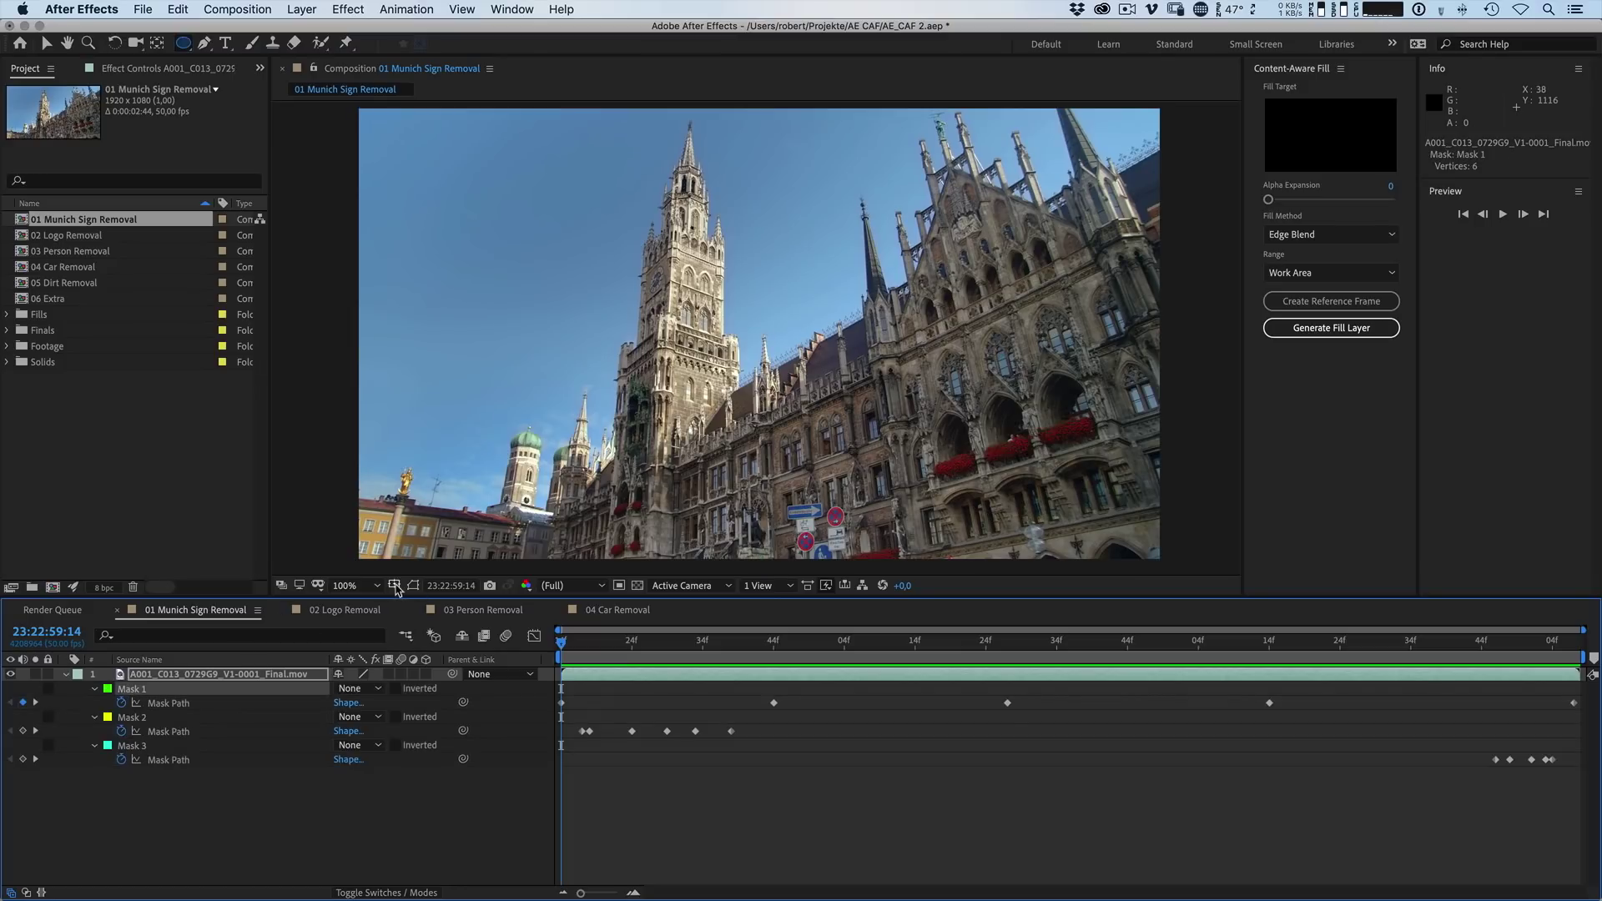
click(413, 586)
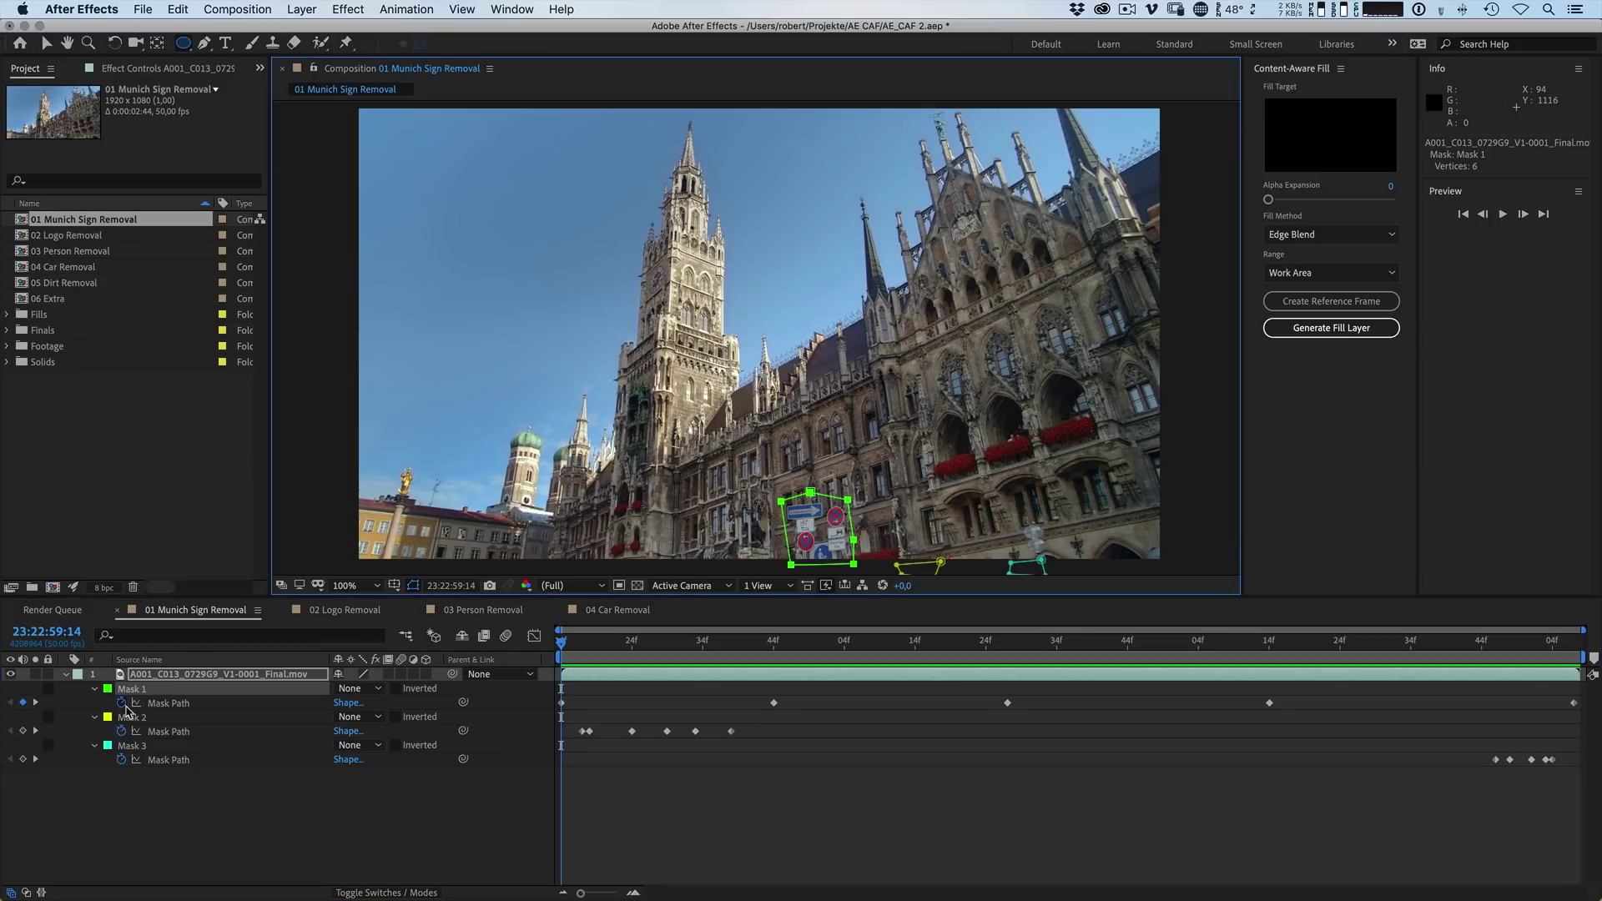
click(131, 719)
click(138, 746)
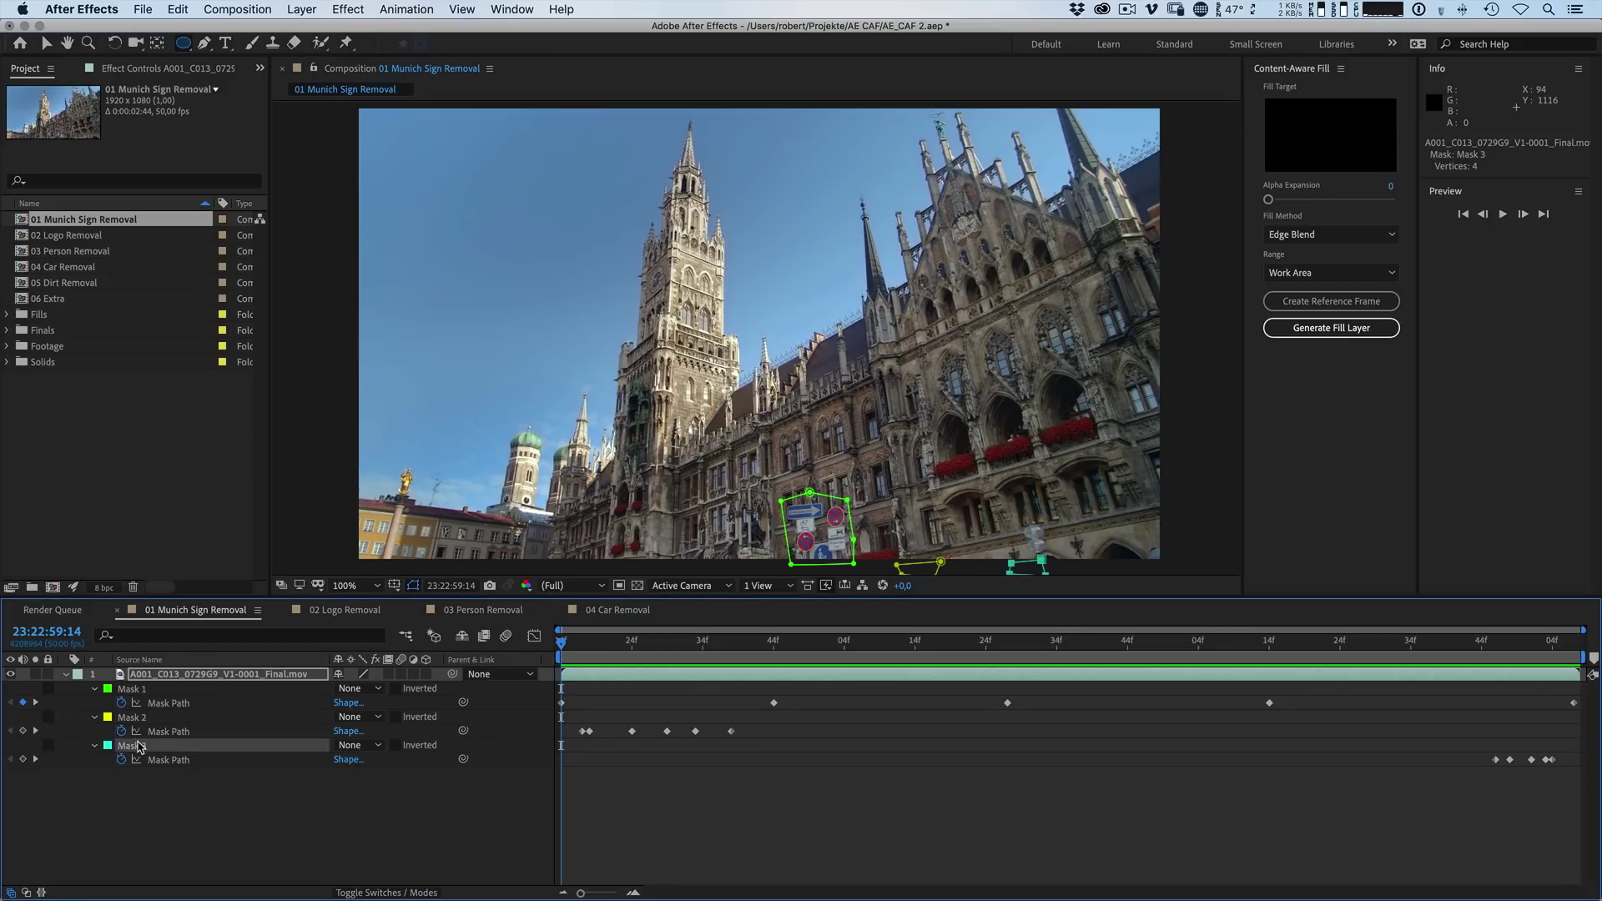
click(135, 691)
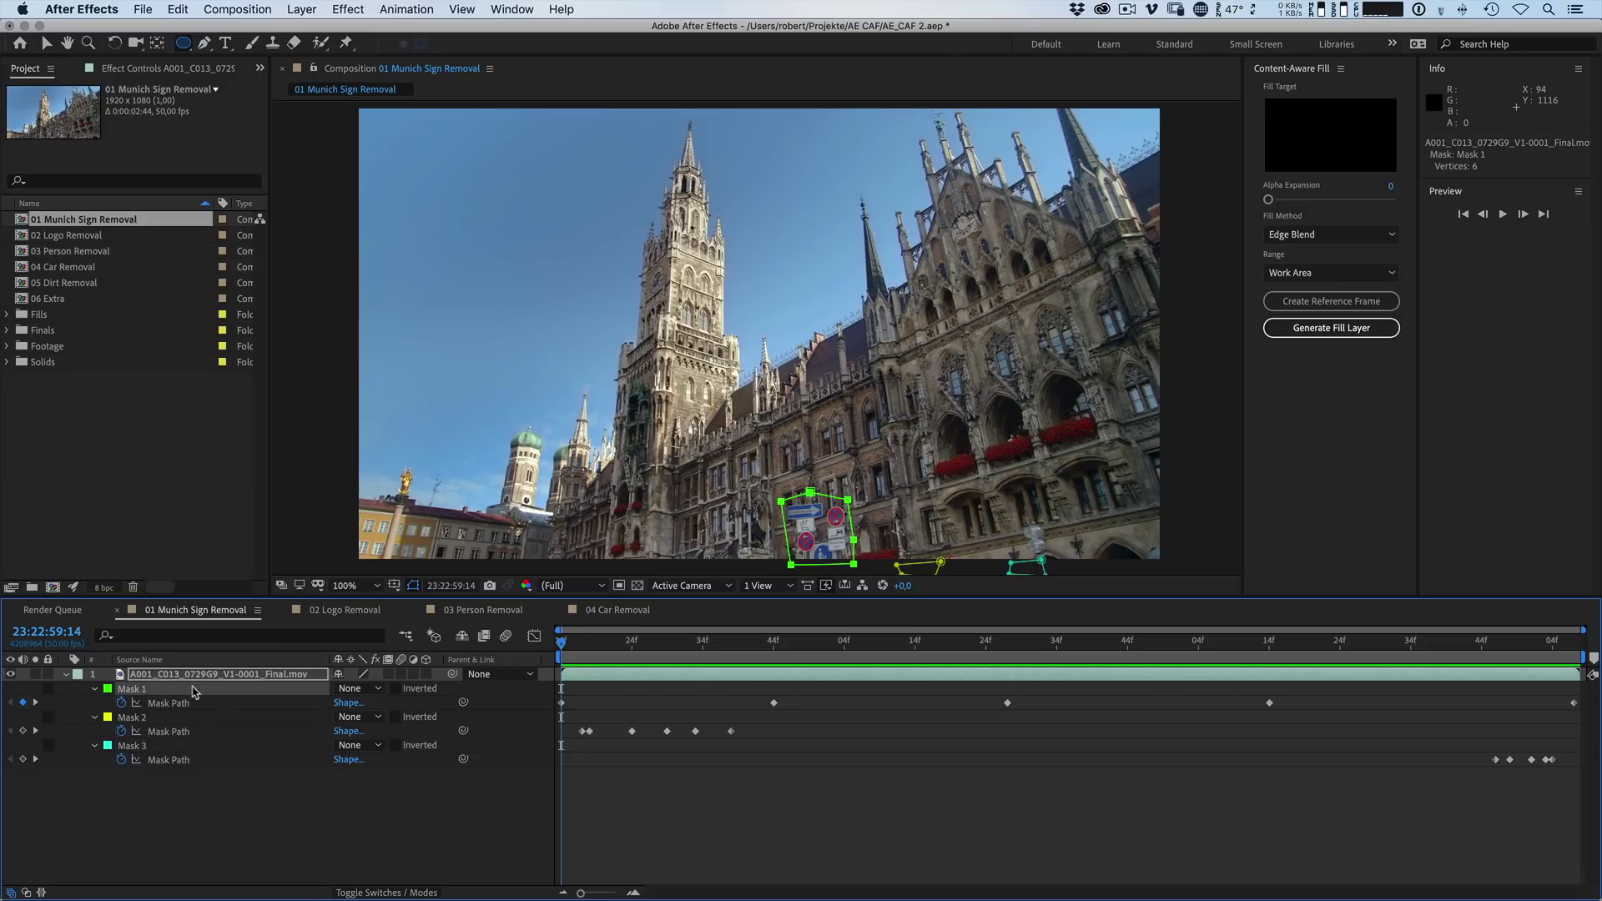
shift+click(174, 746)
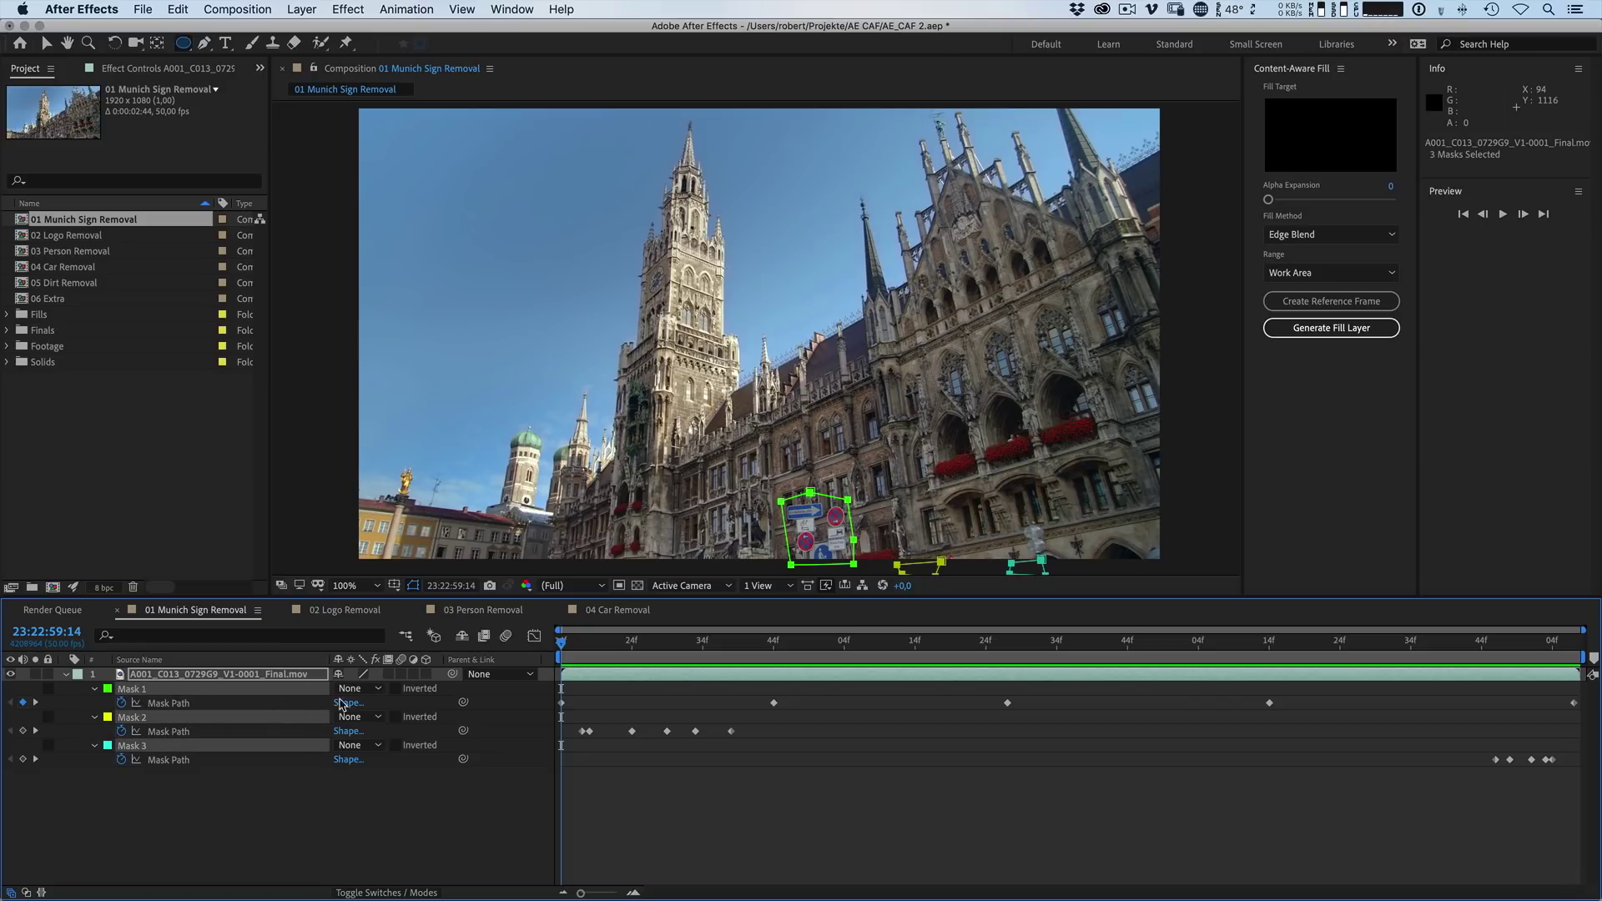
Step: Set all three masks to Subtract and check the holes over the Transparency Grid across the shot
click(370, 691)
click(378, 736)
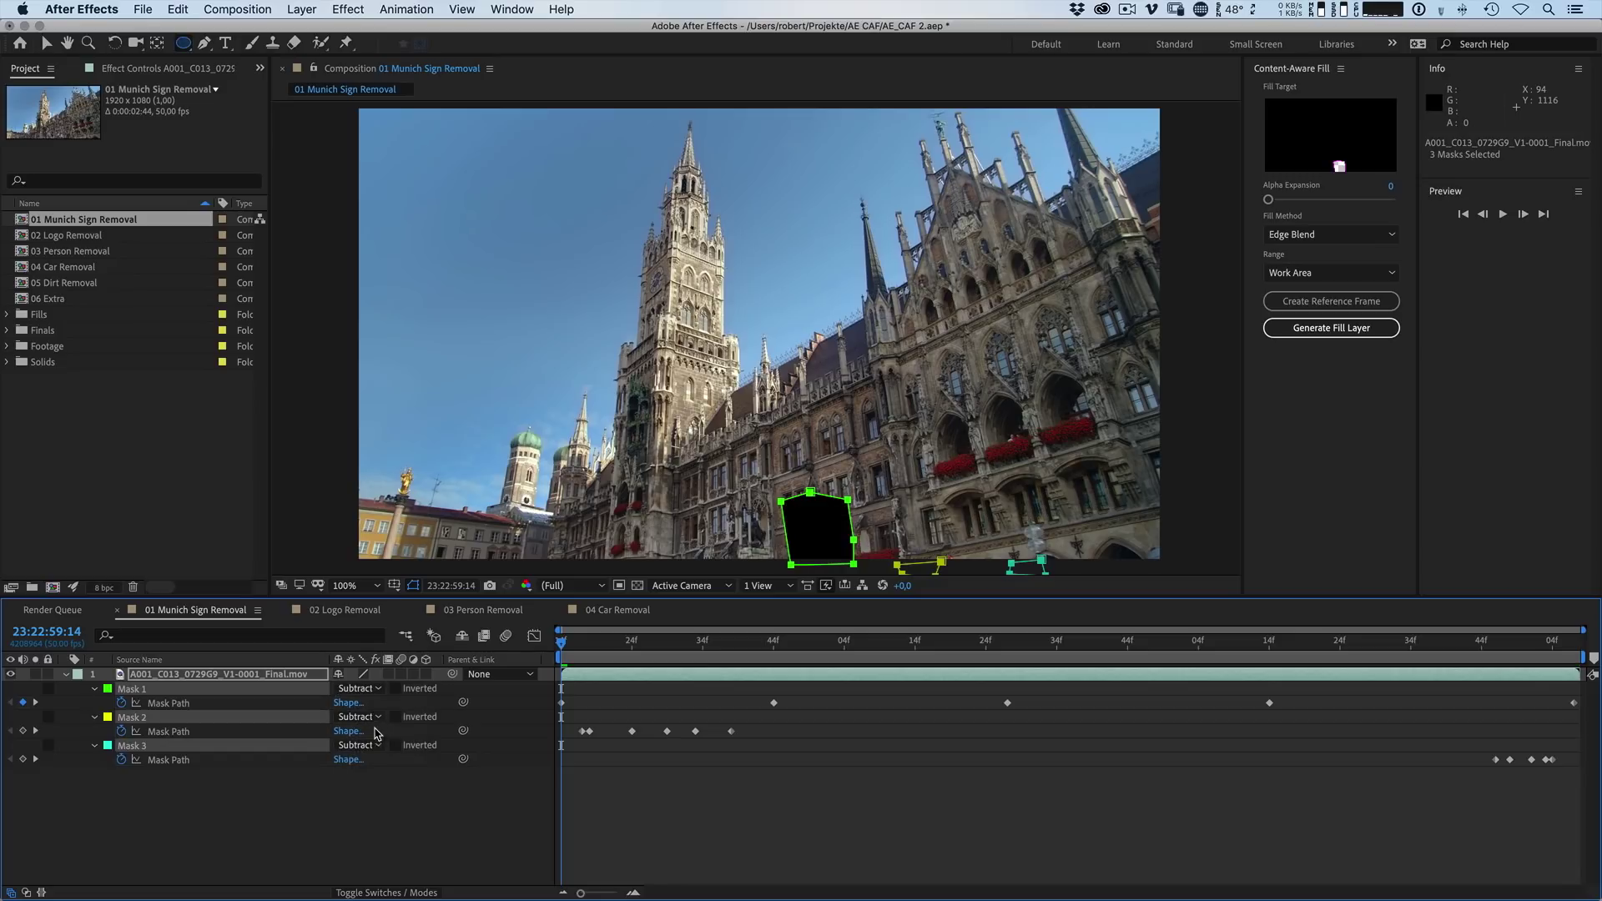
click(370, 815)
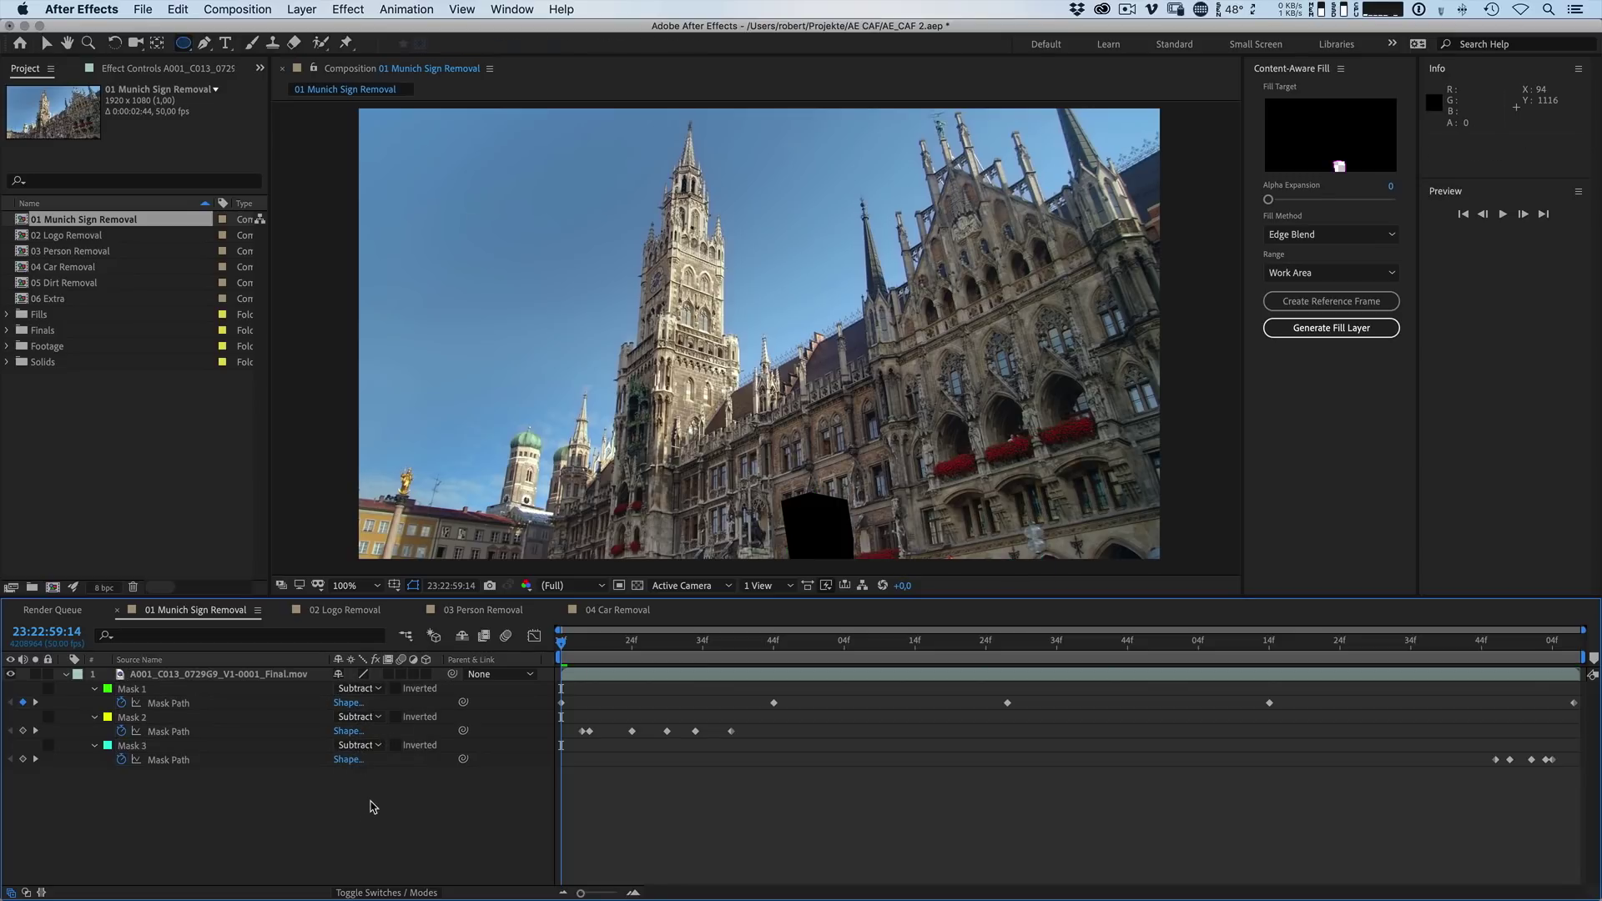
click(638, 585)
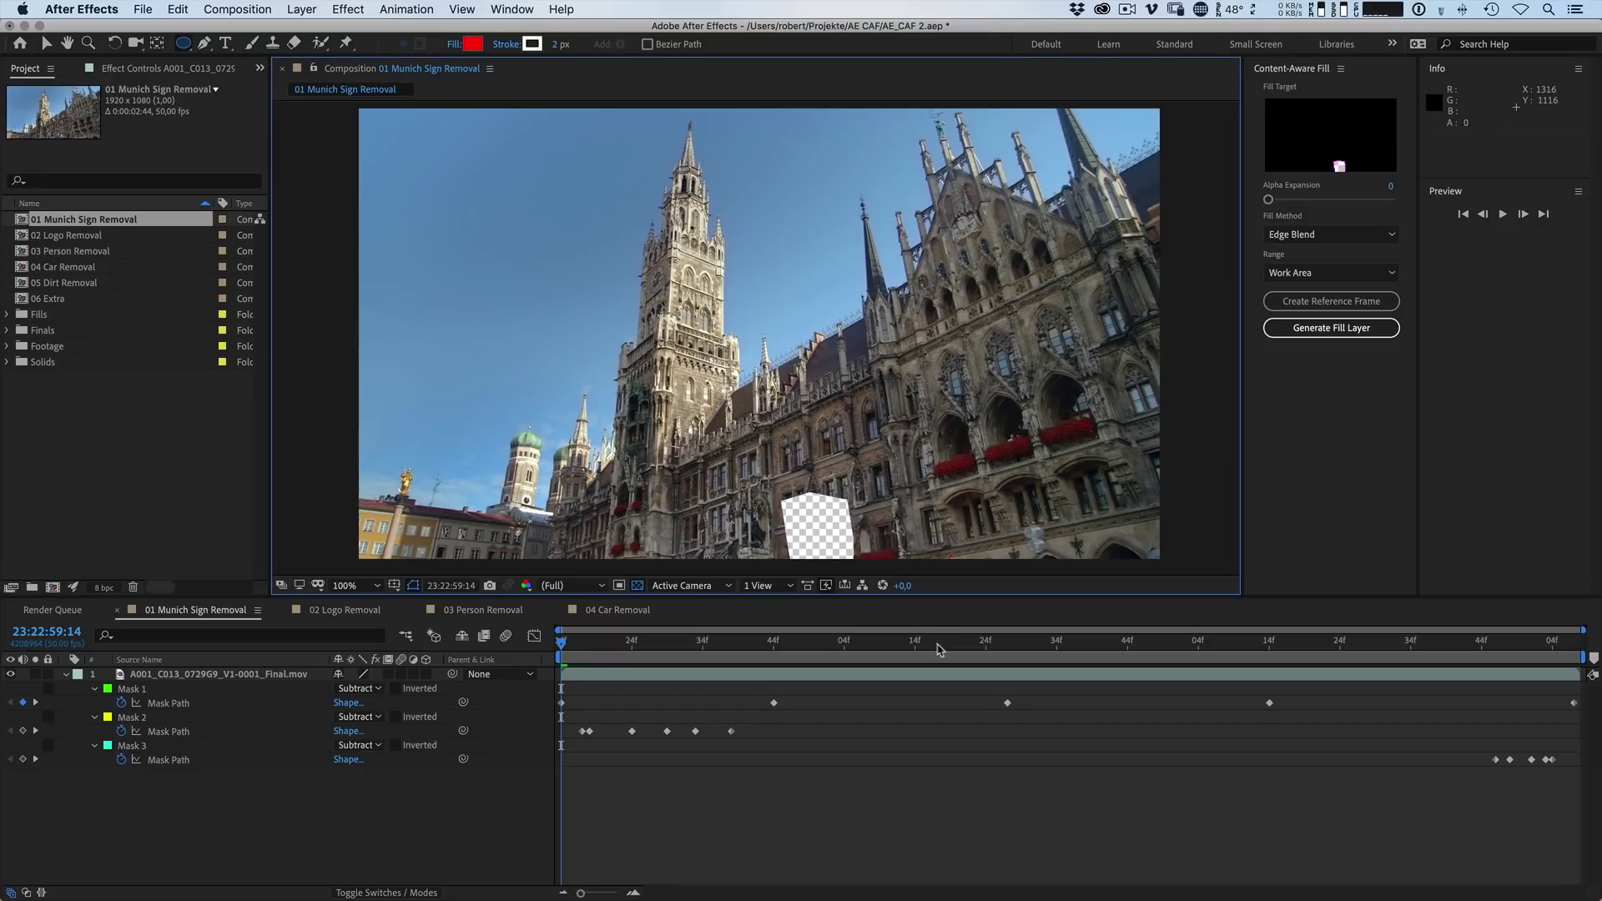
drag(926, 641, 1532, 657)
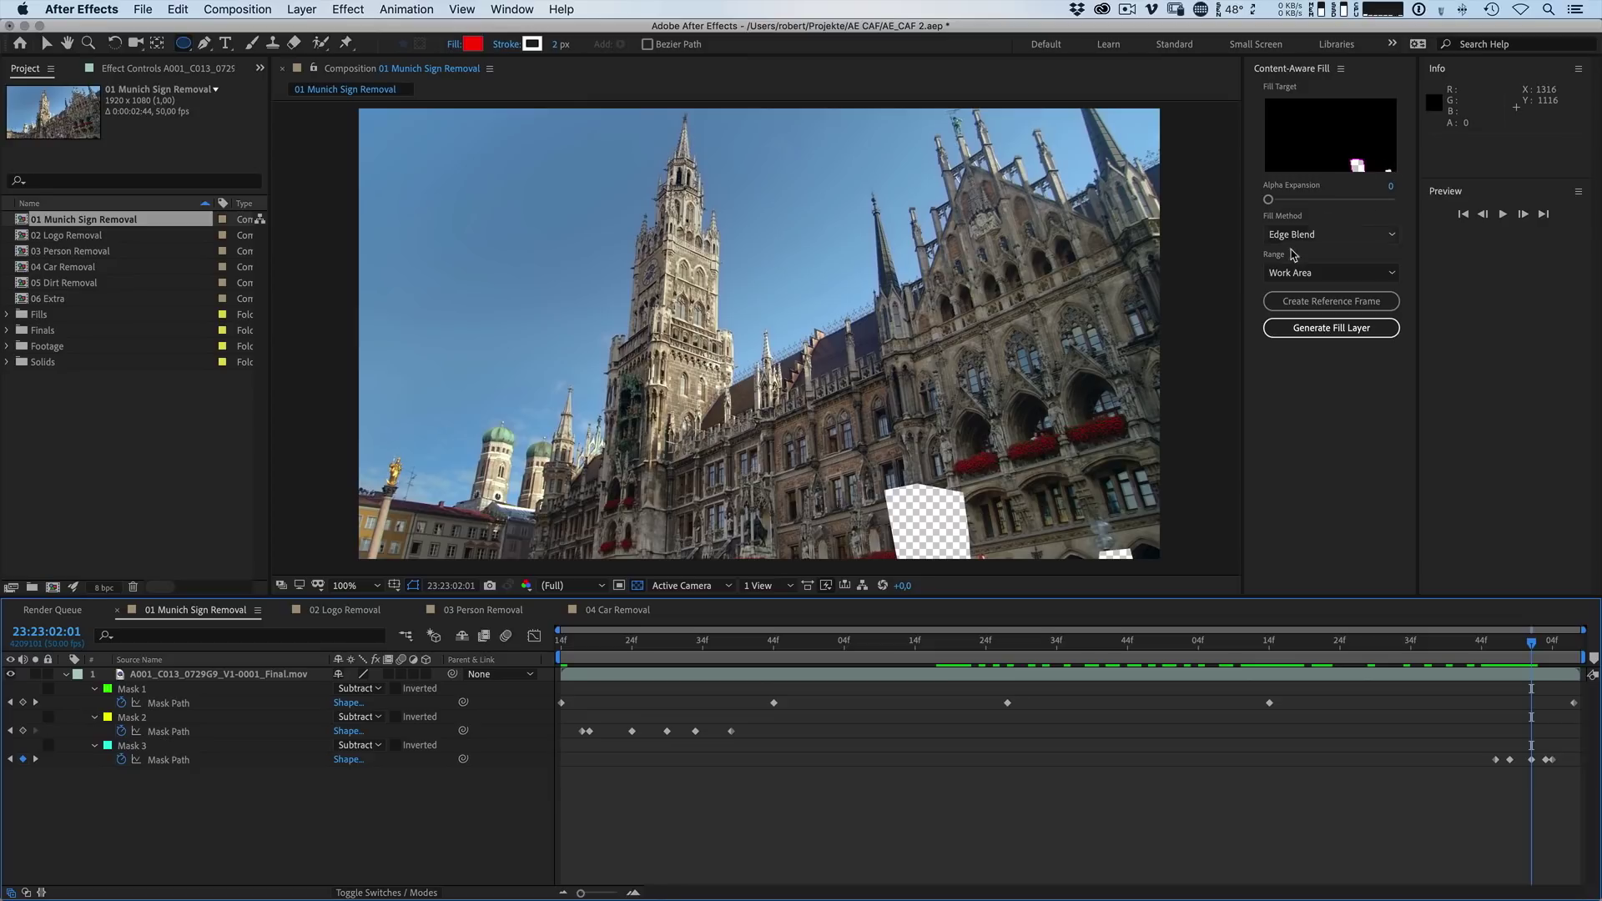
click(574, 647)
drag(574, 647, 557, 643)
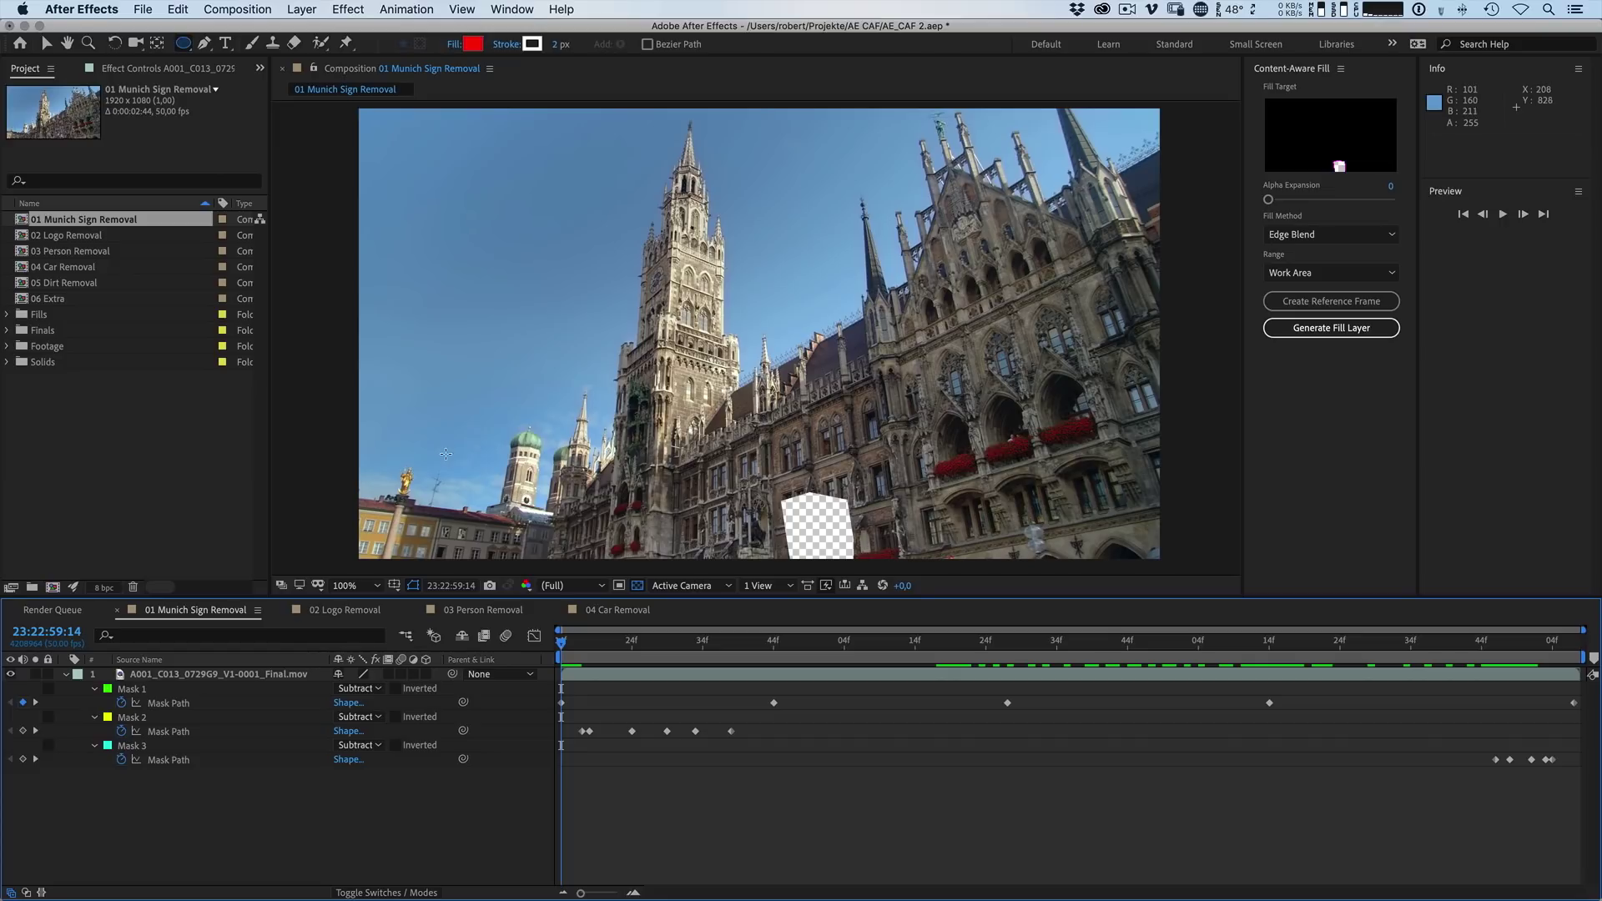
click(317, 673)
key(space)
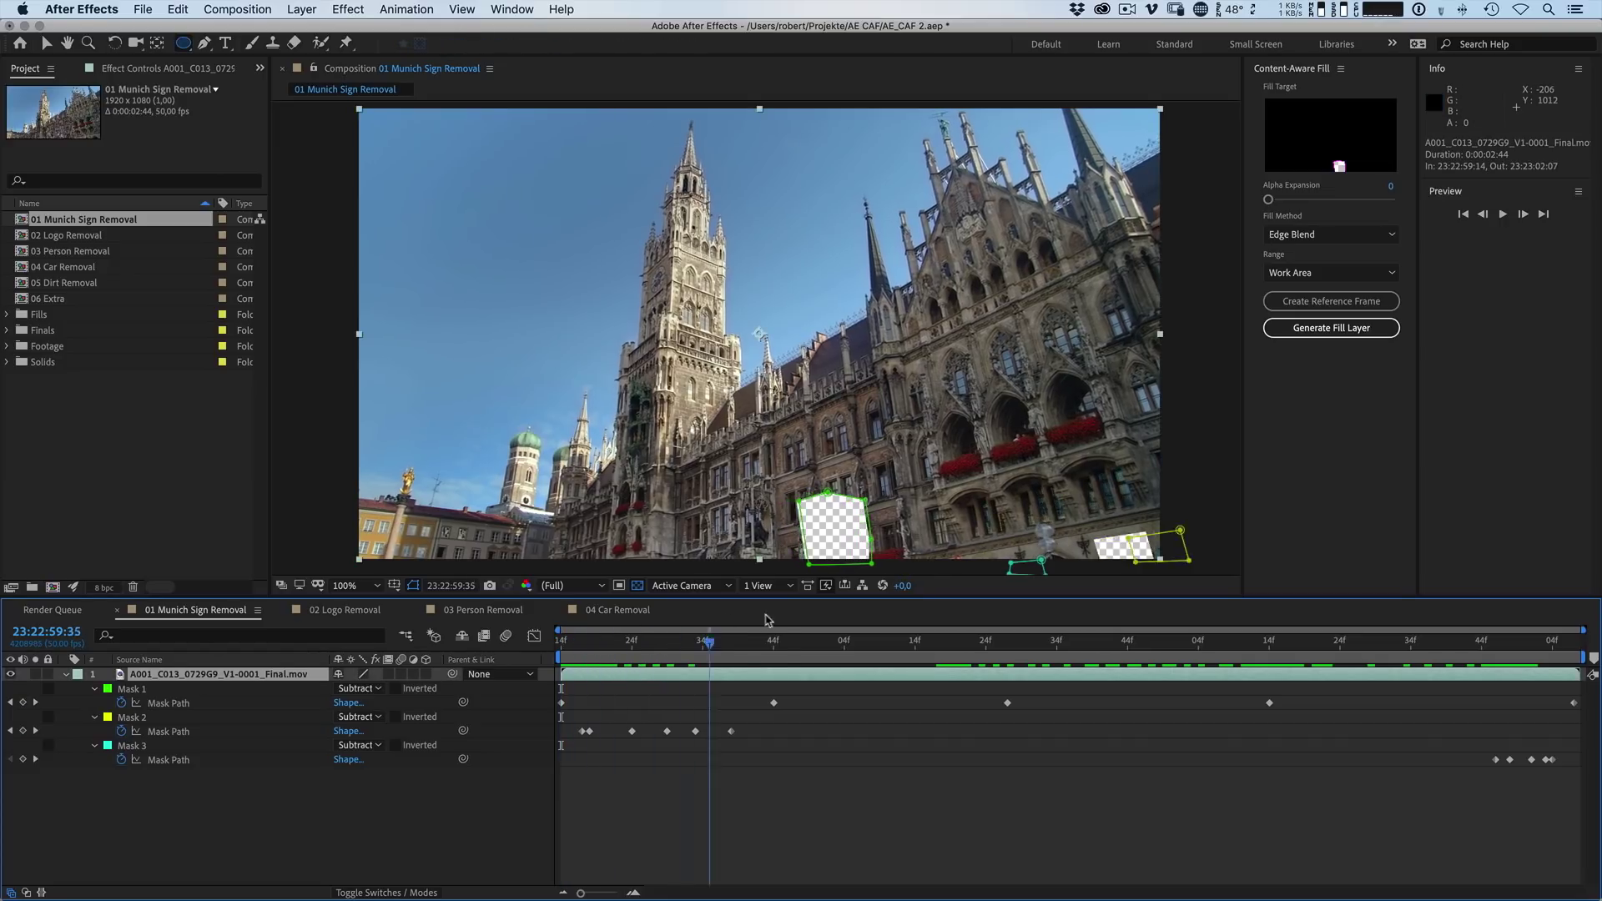
key(space)
key(space)
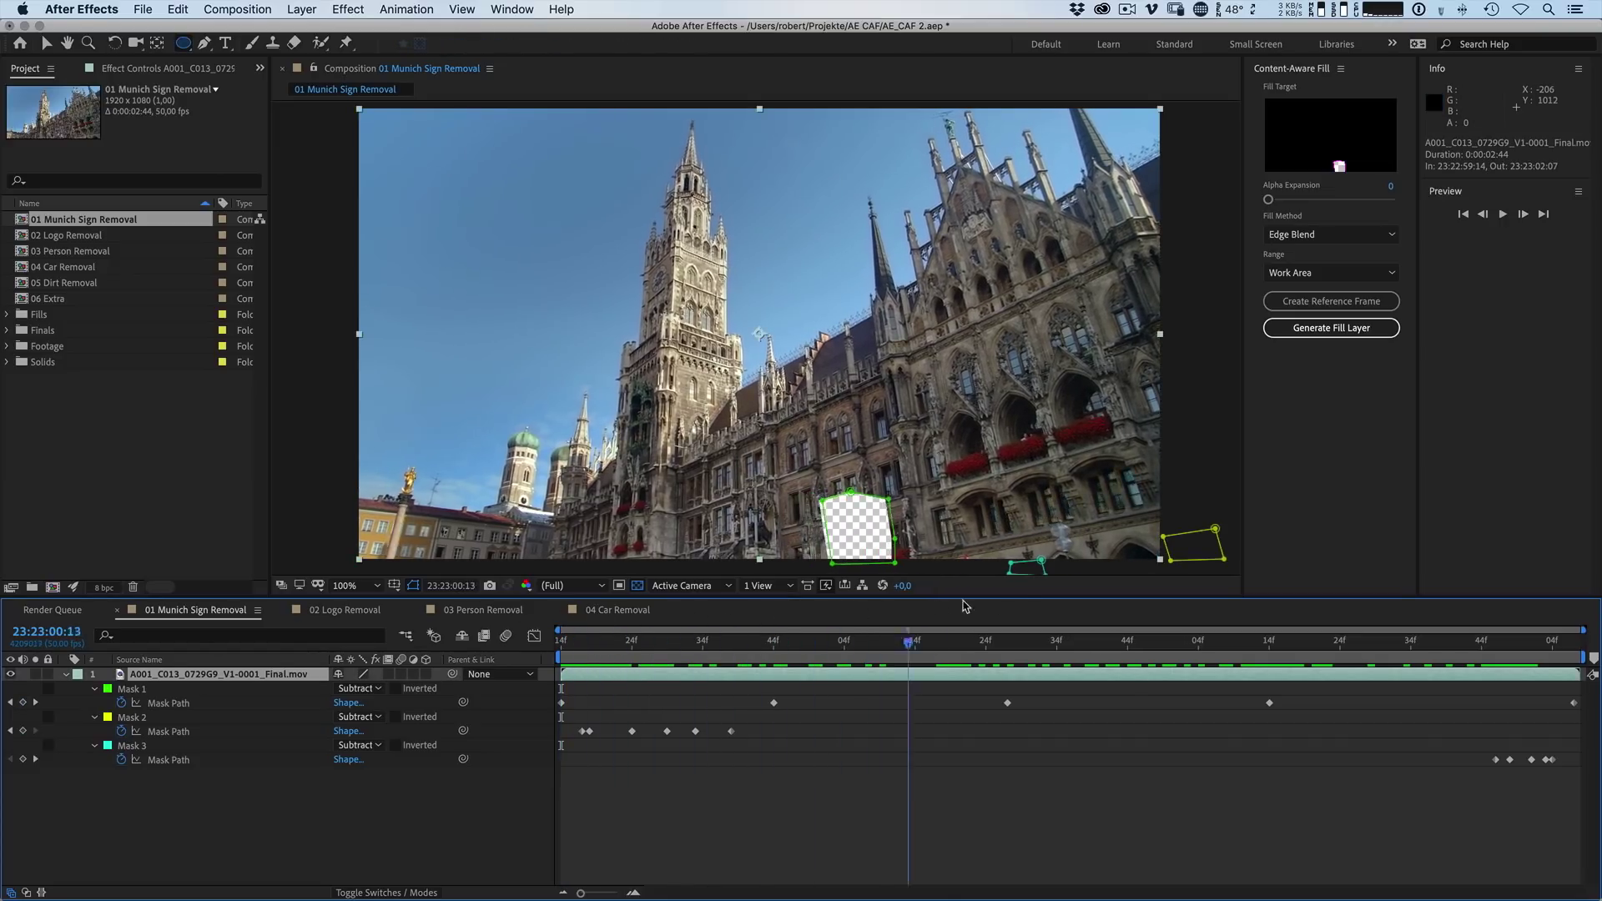
click(155, 705)
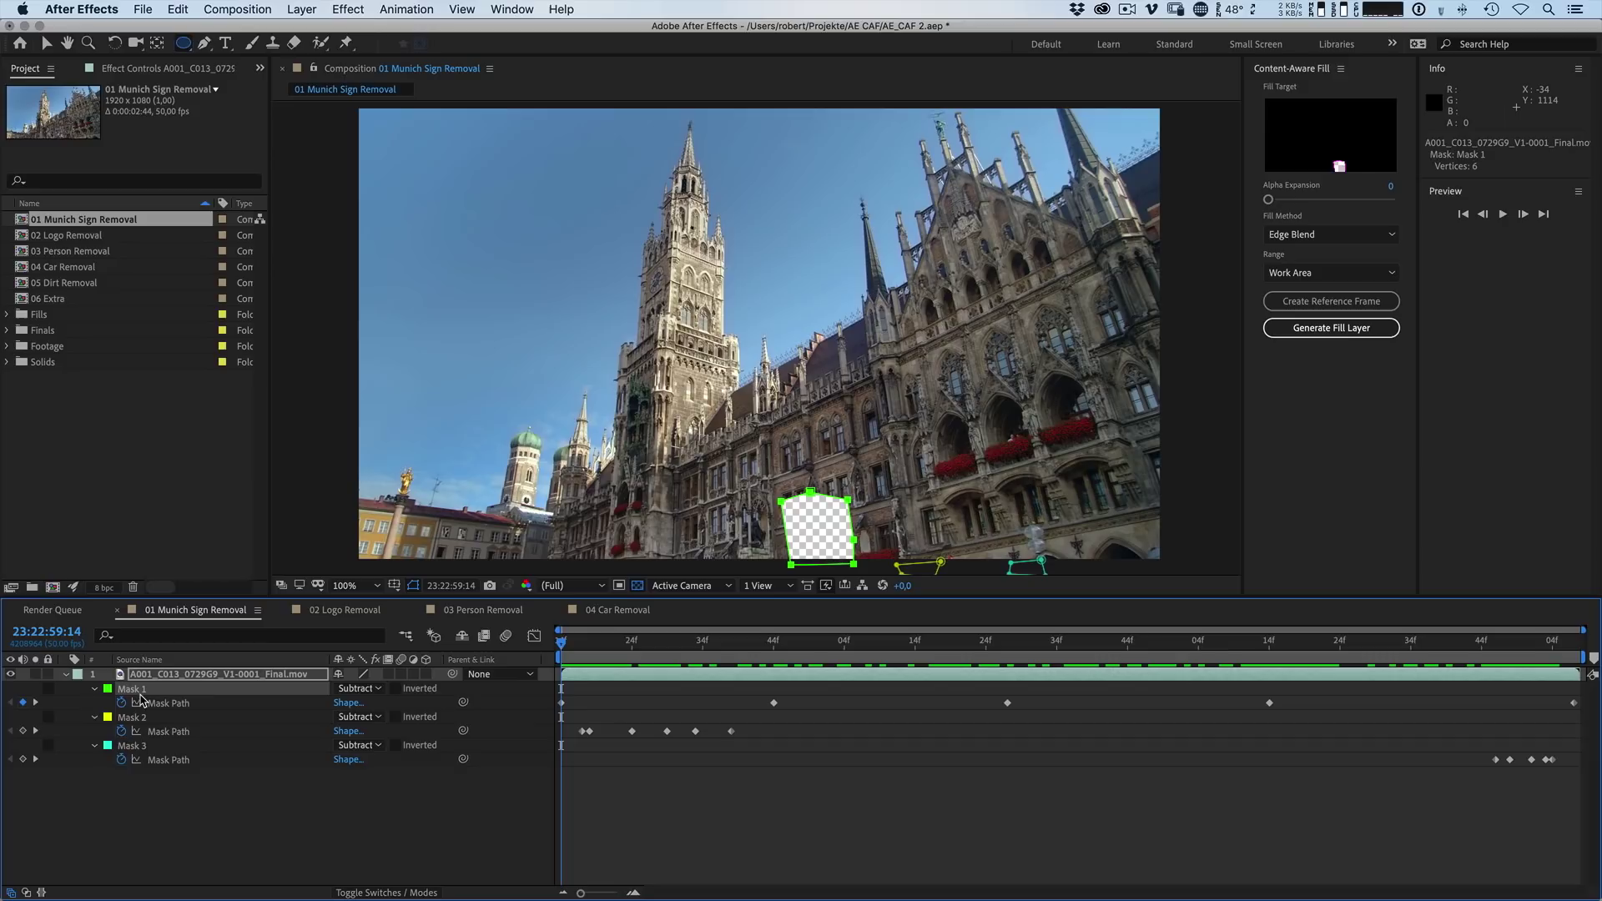
key(space)
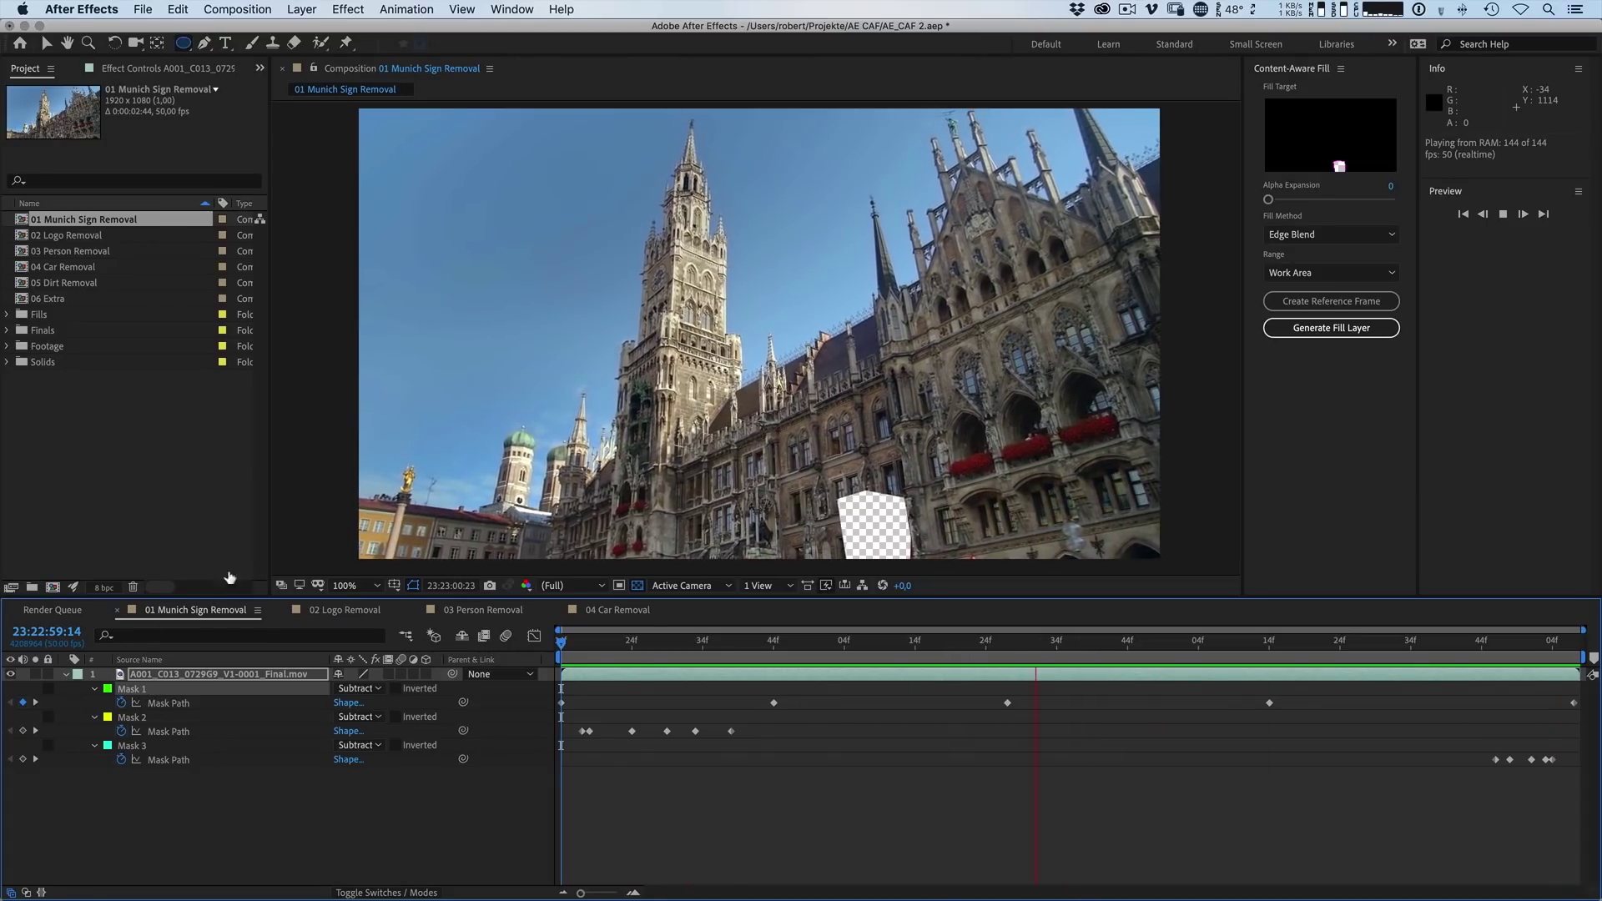
key(space)
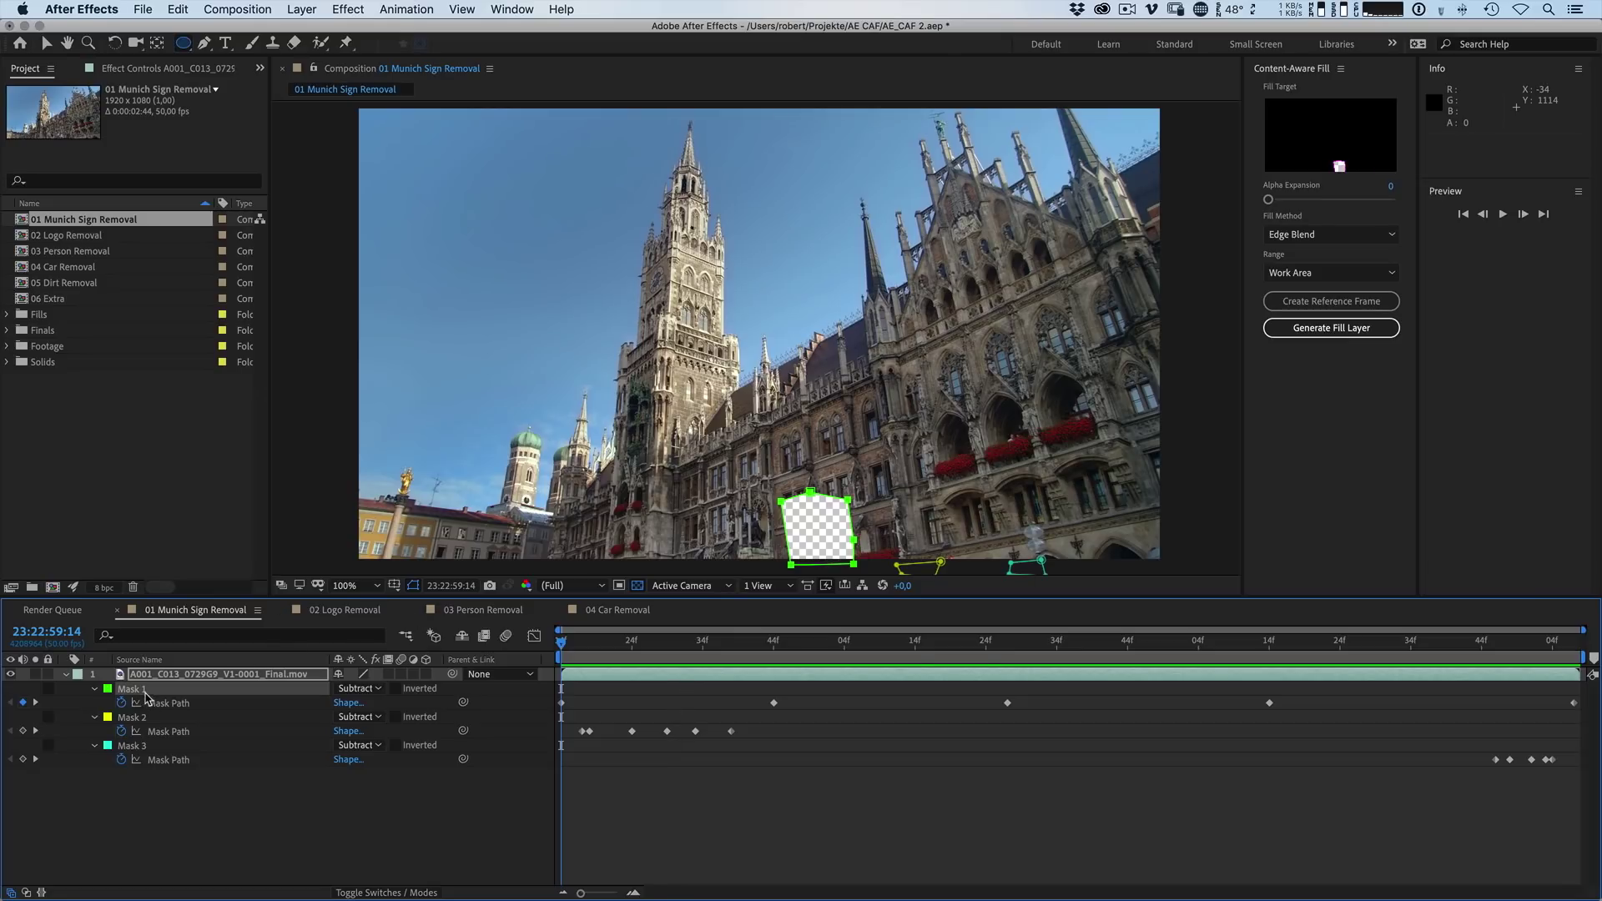
right_click(142, 698)
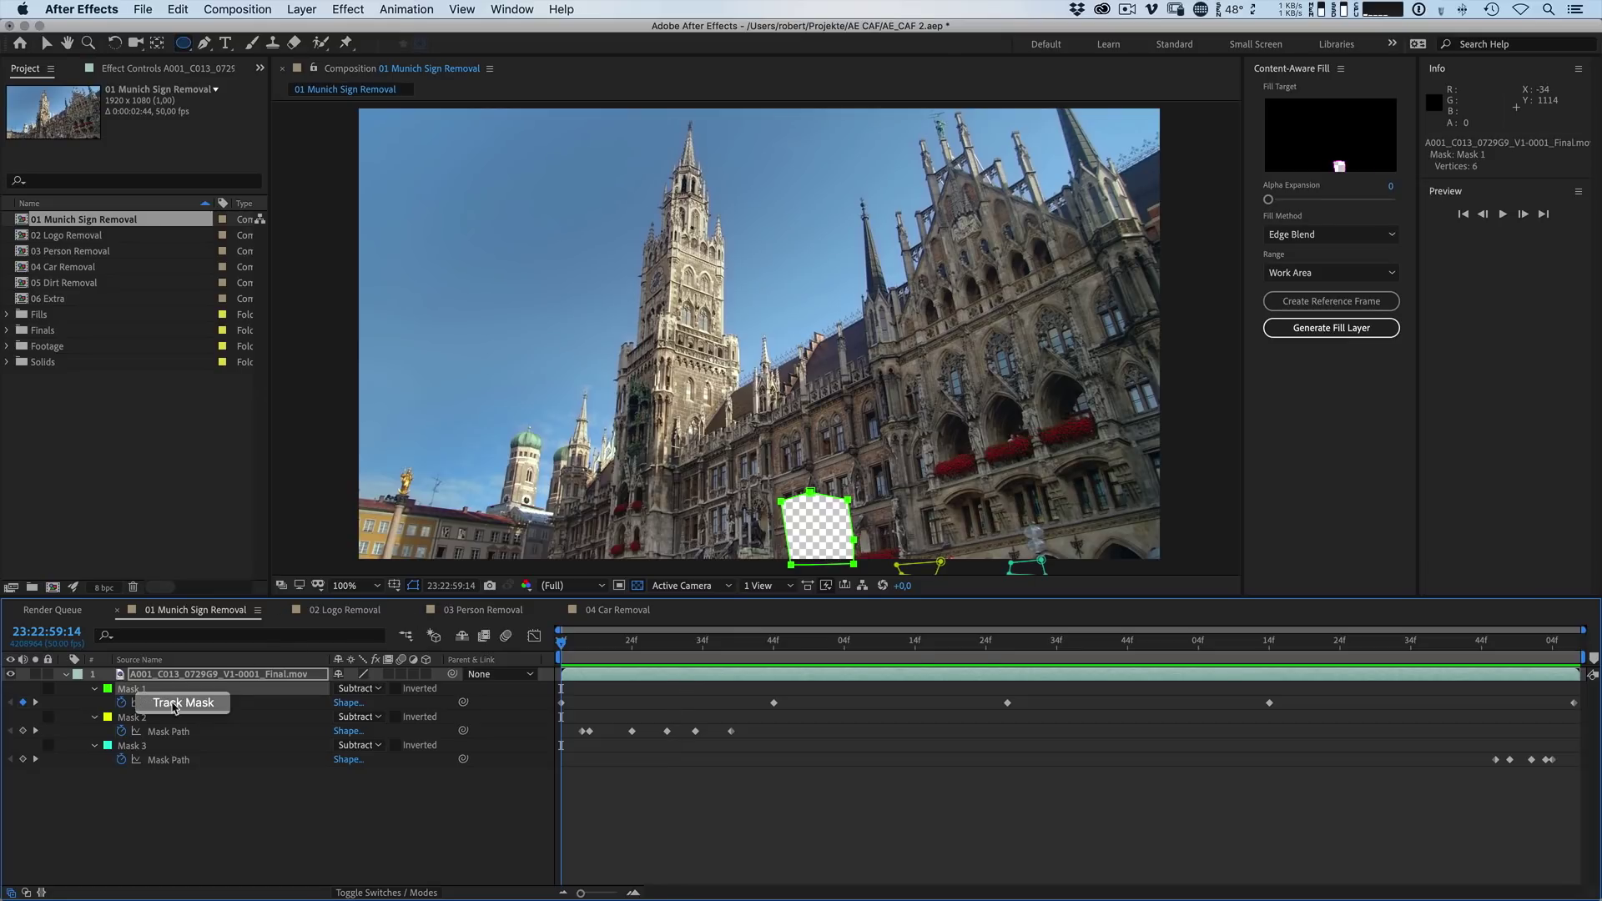
click(167, 818)
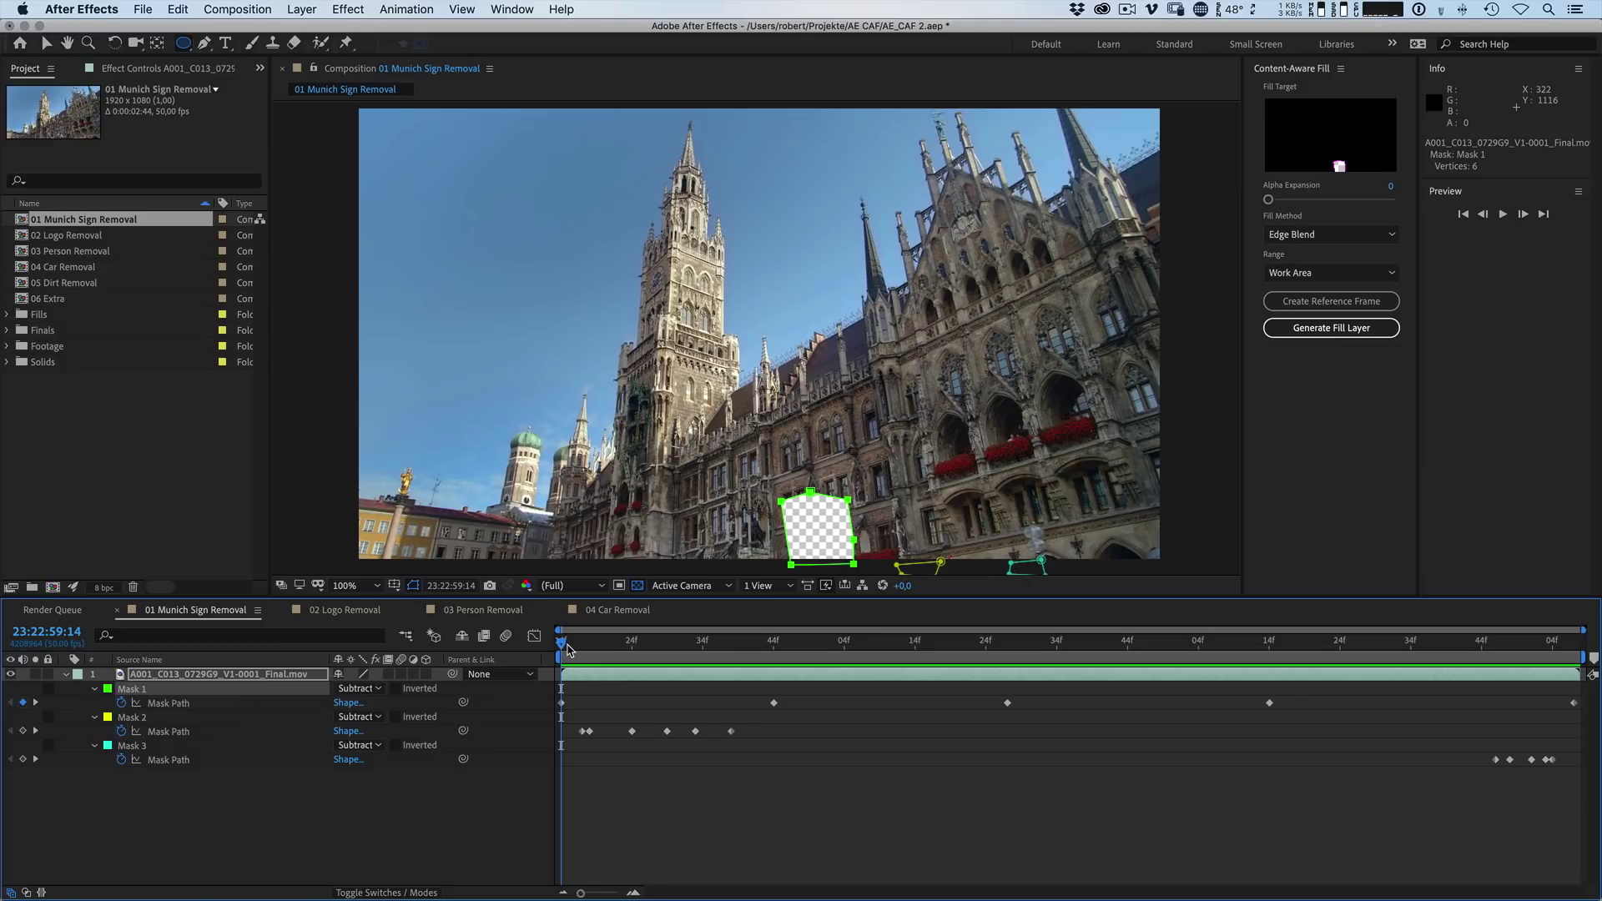
key(space)
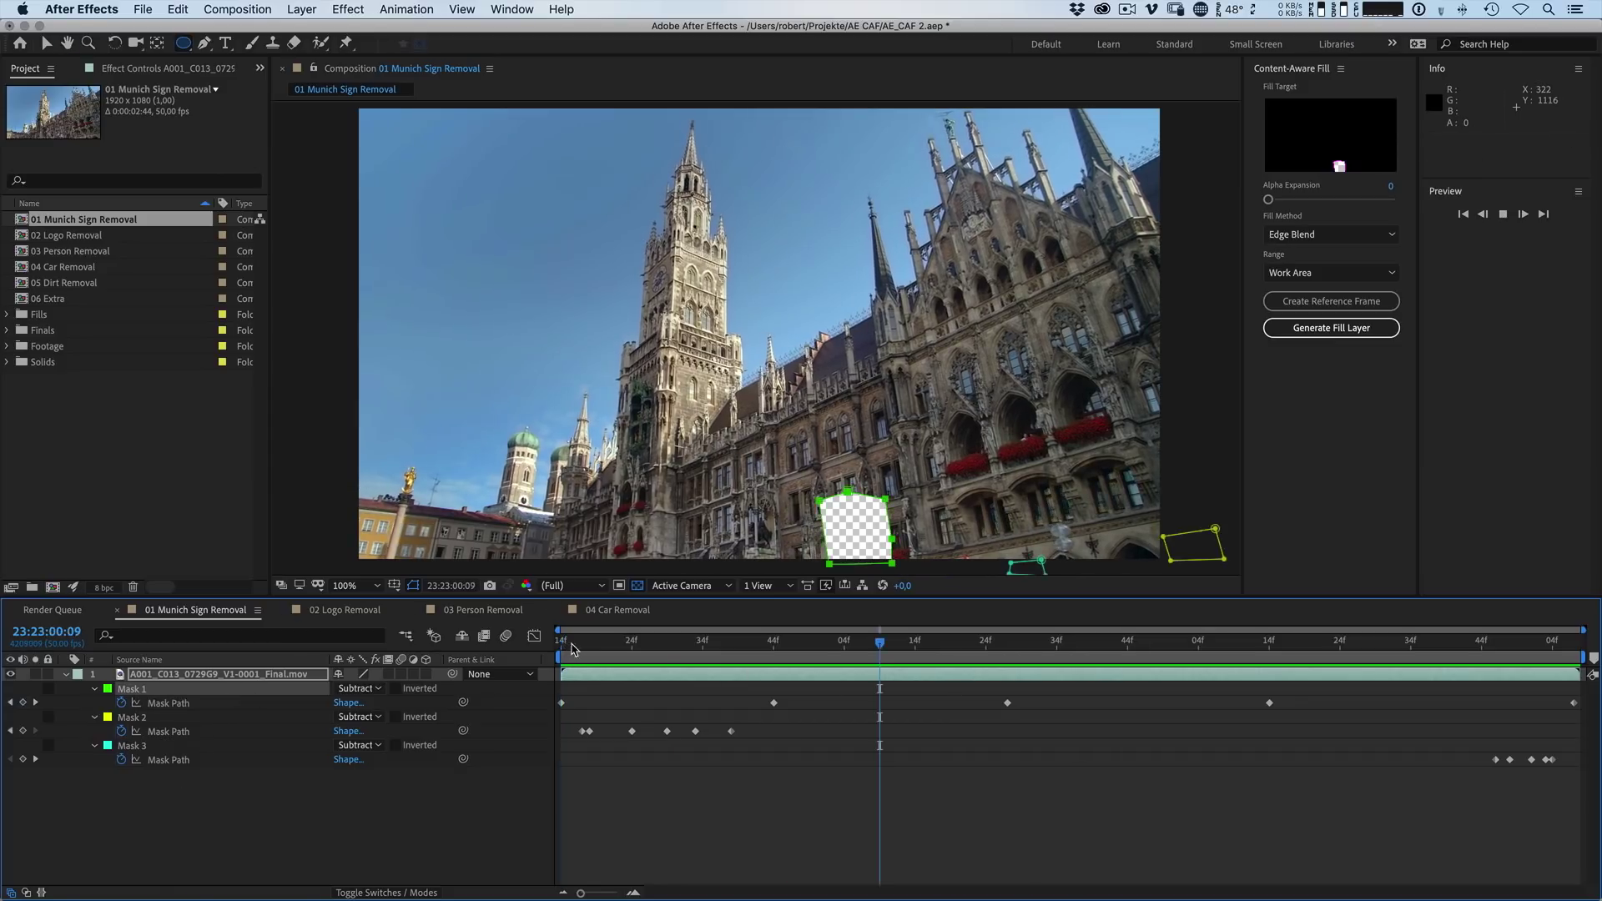
key(space)
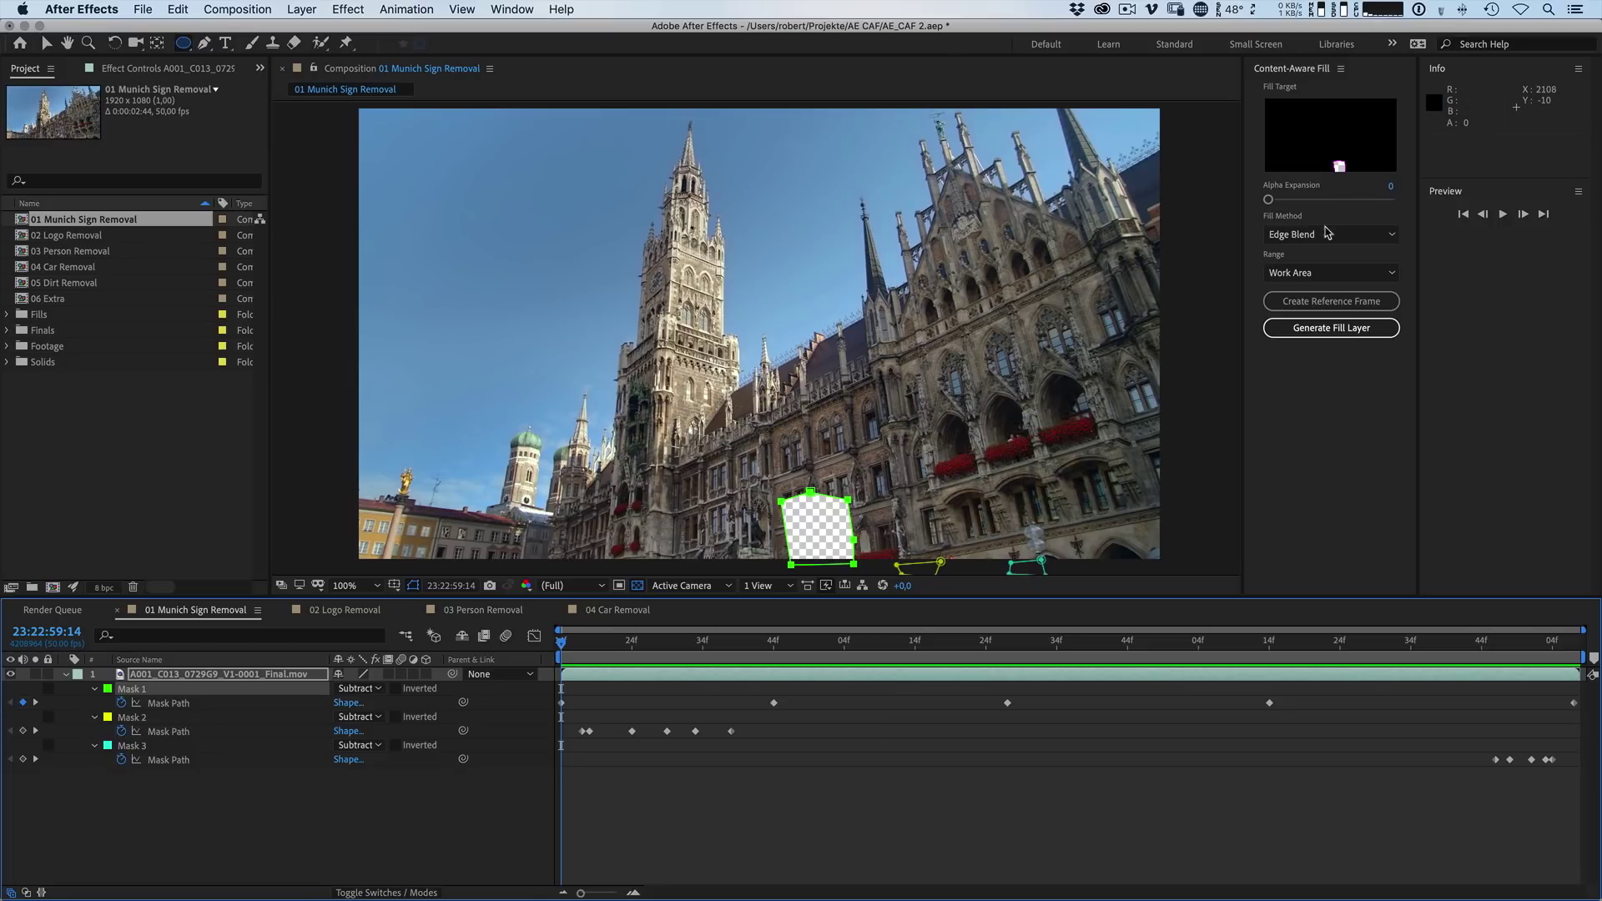
Step: Switch Fill Method to Object and generate a fill layer removing the masked sign
click(1327, 232)
click(1308, 255)
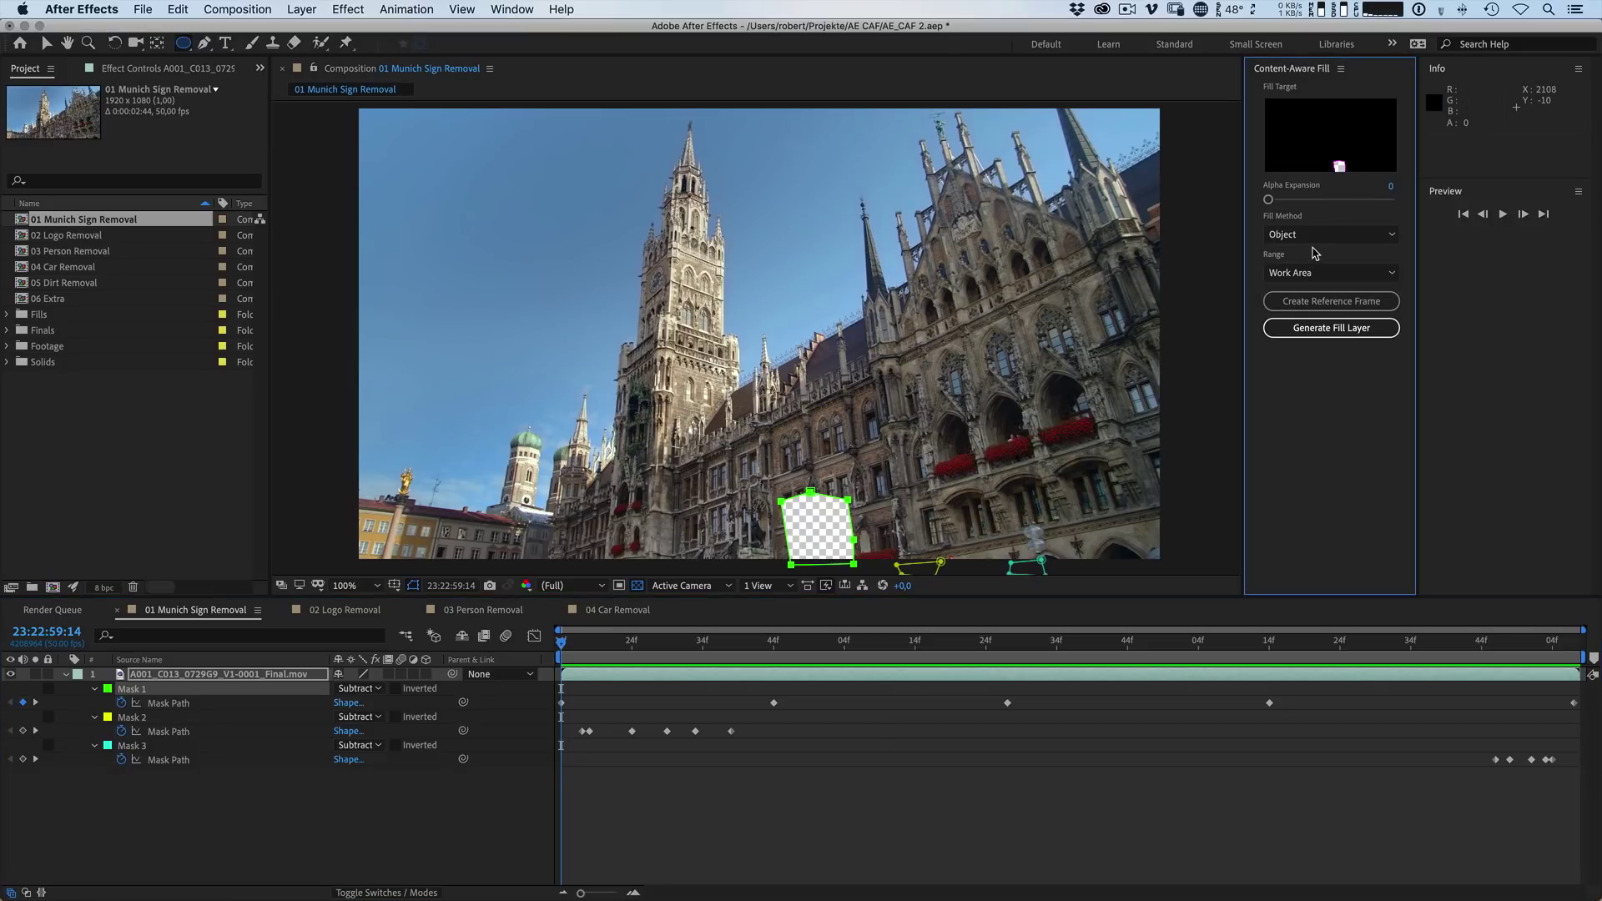
click(1324, 330)
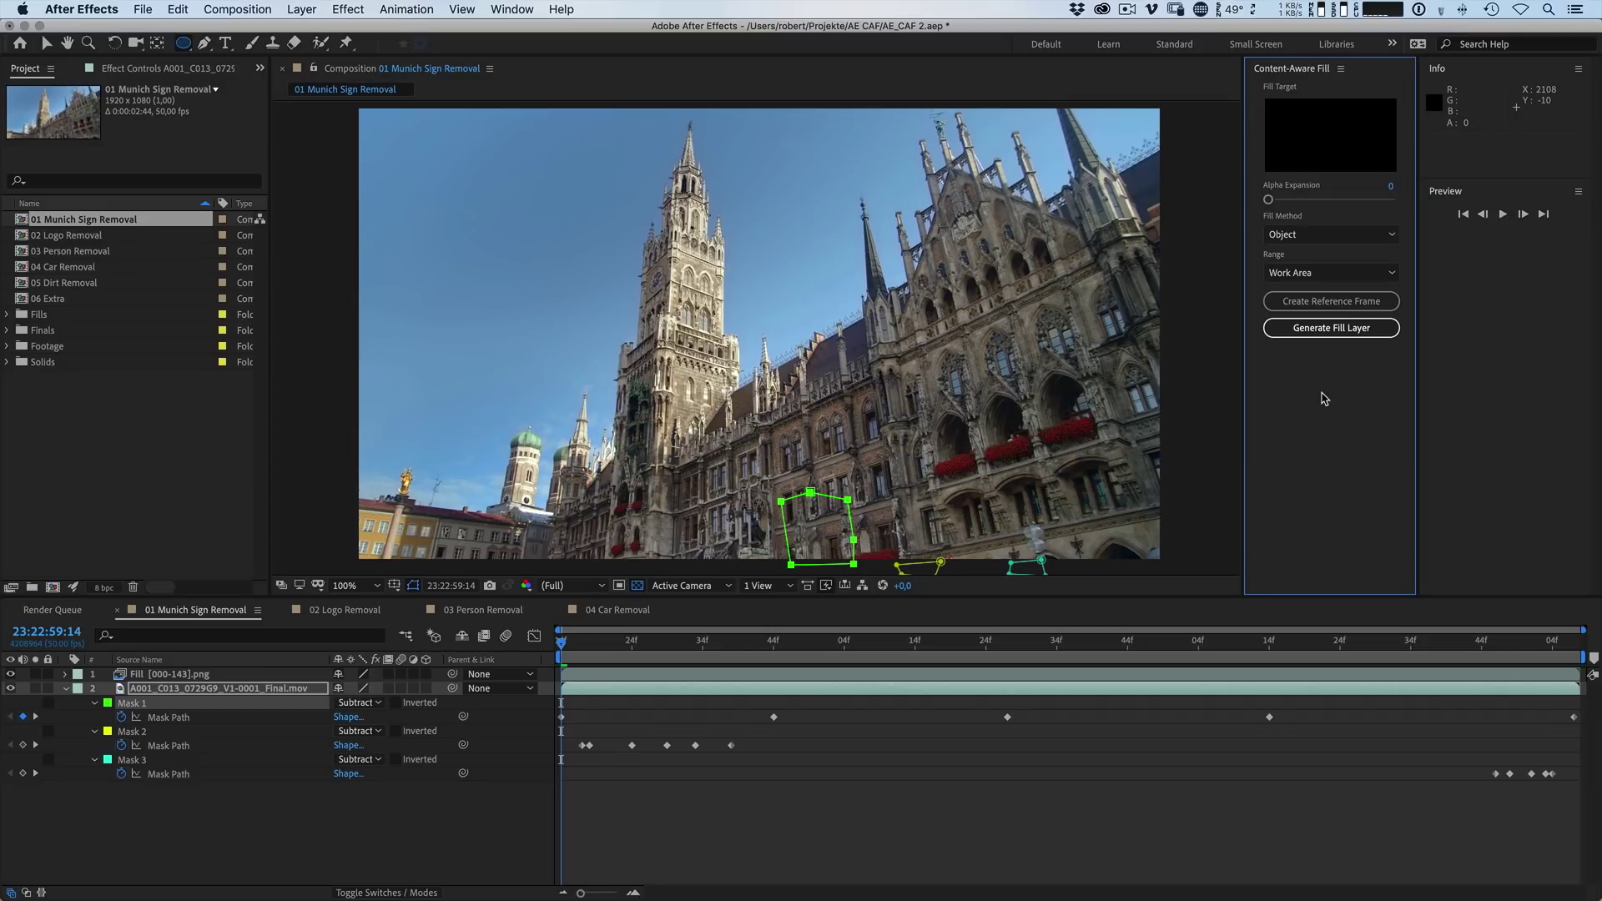
Step: Select the new Fill layer and play the comp to check the sign removal
click(167, 676)
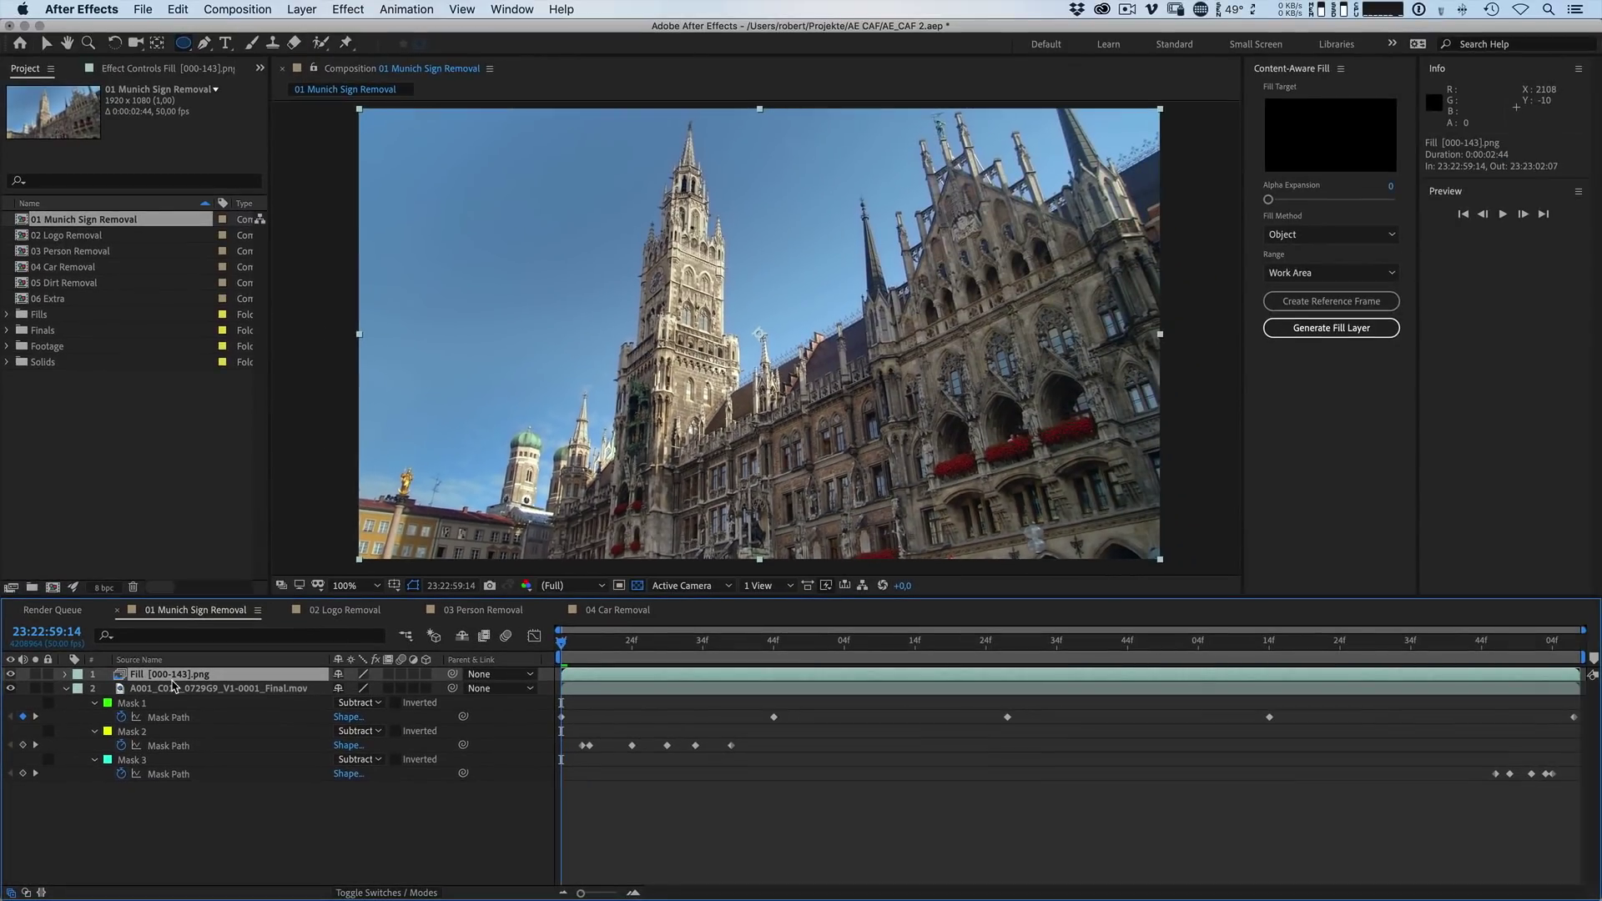
key(space)
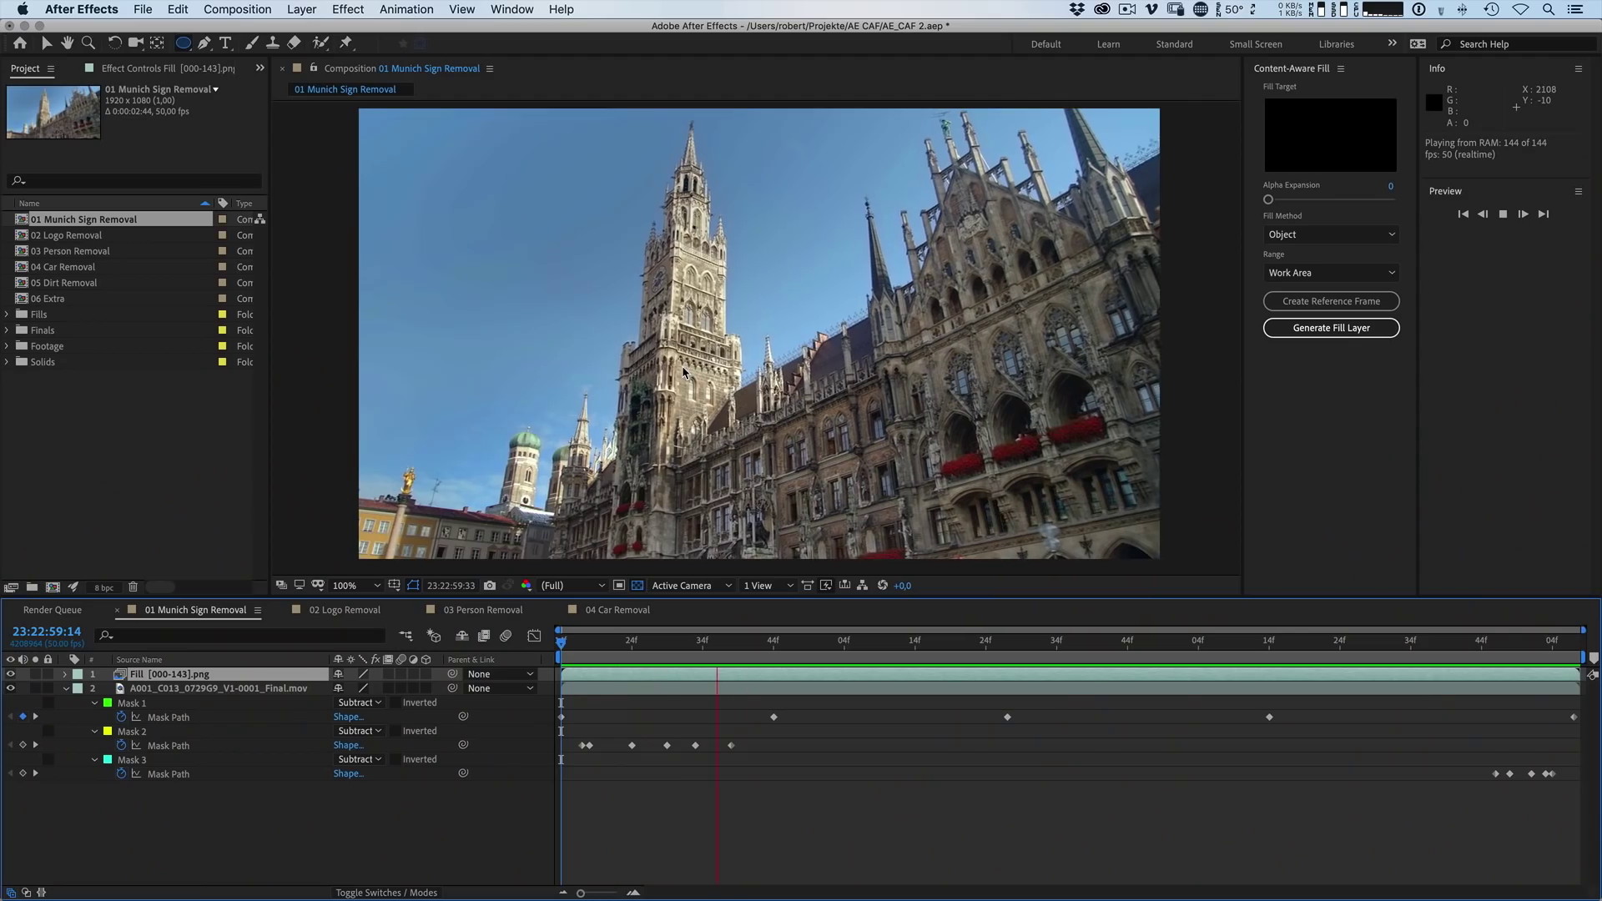
Step: Hide the first fill layer and generate a new fill with the Surface method
click(10, 674)
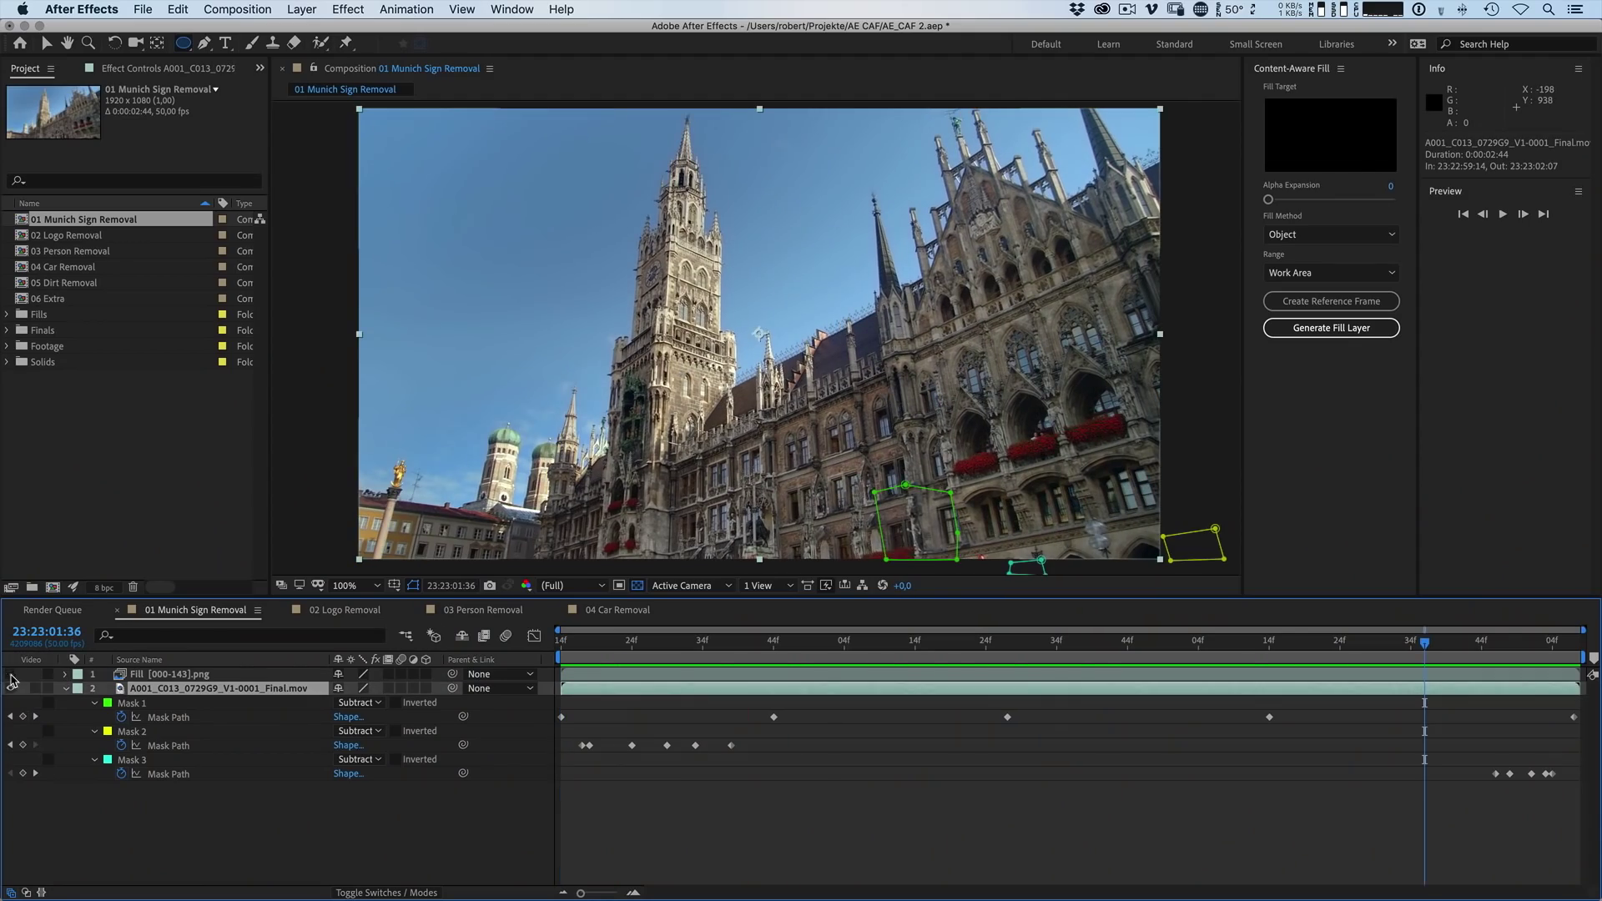
click(1336, 234)
click(1298, 272)
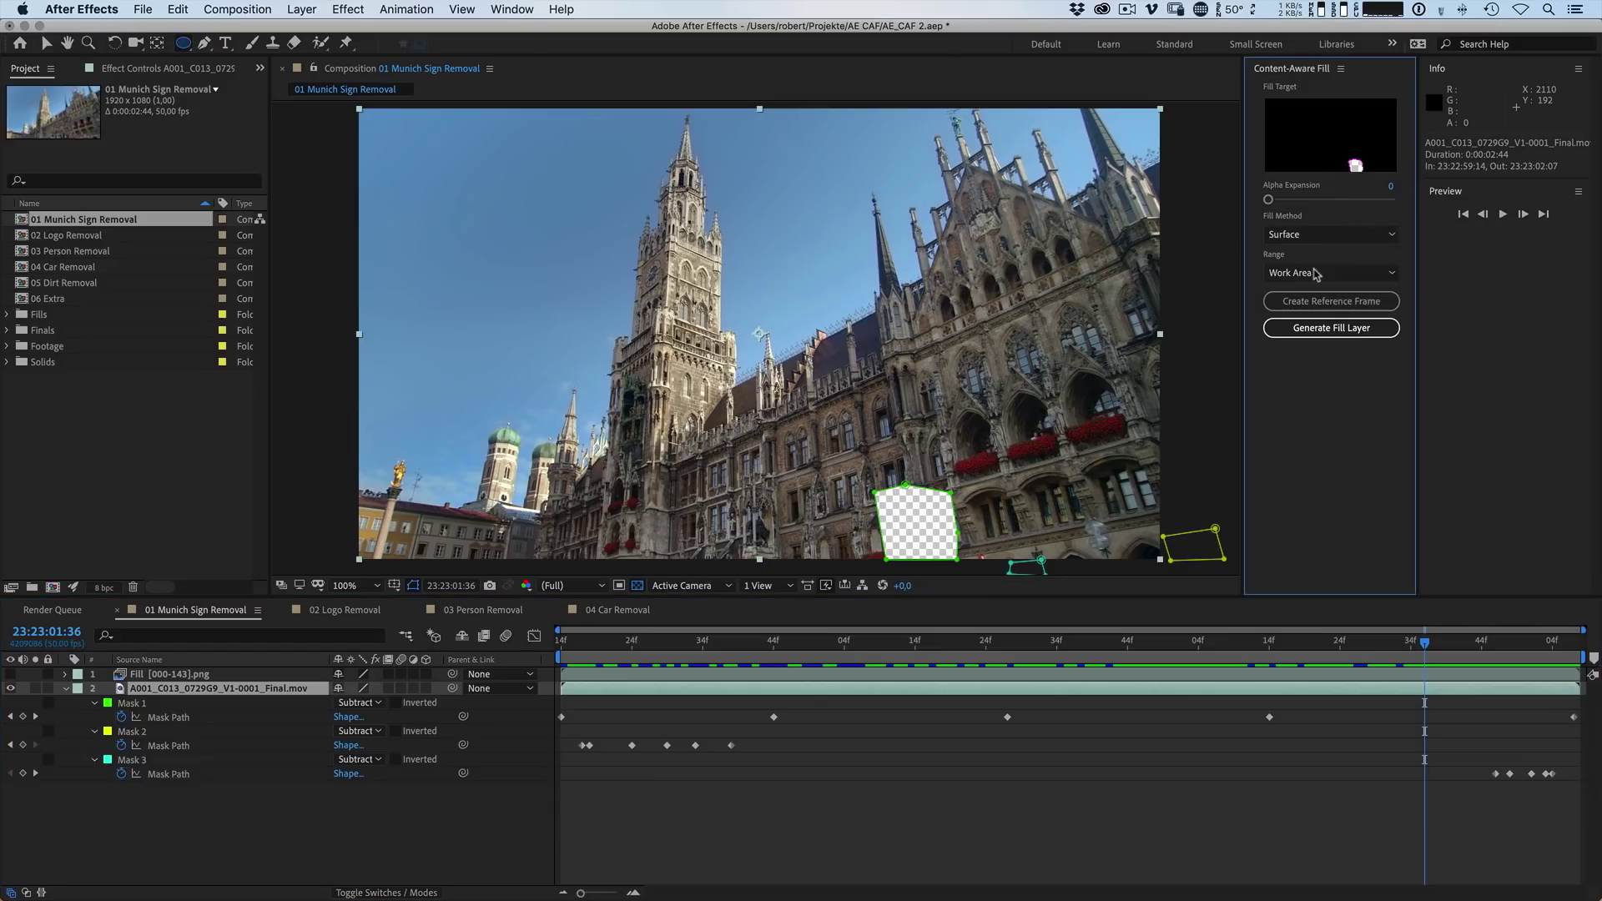
click(1307, 328)
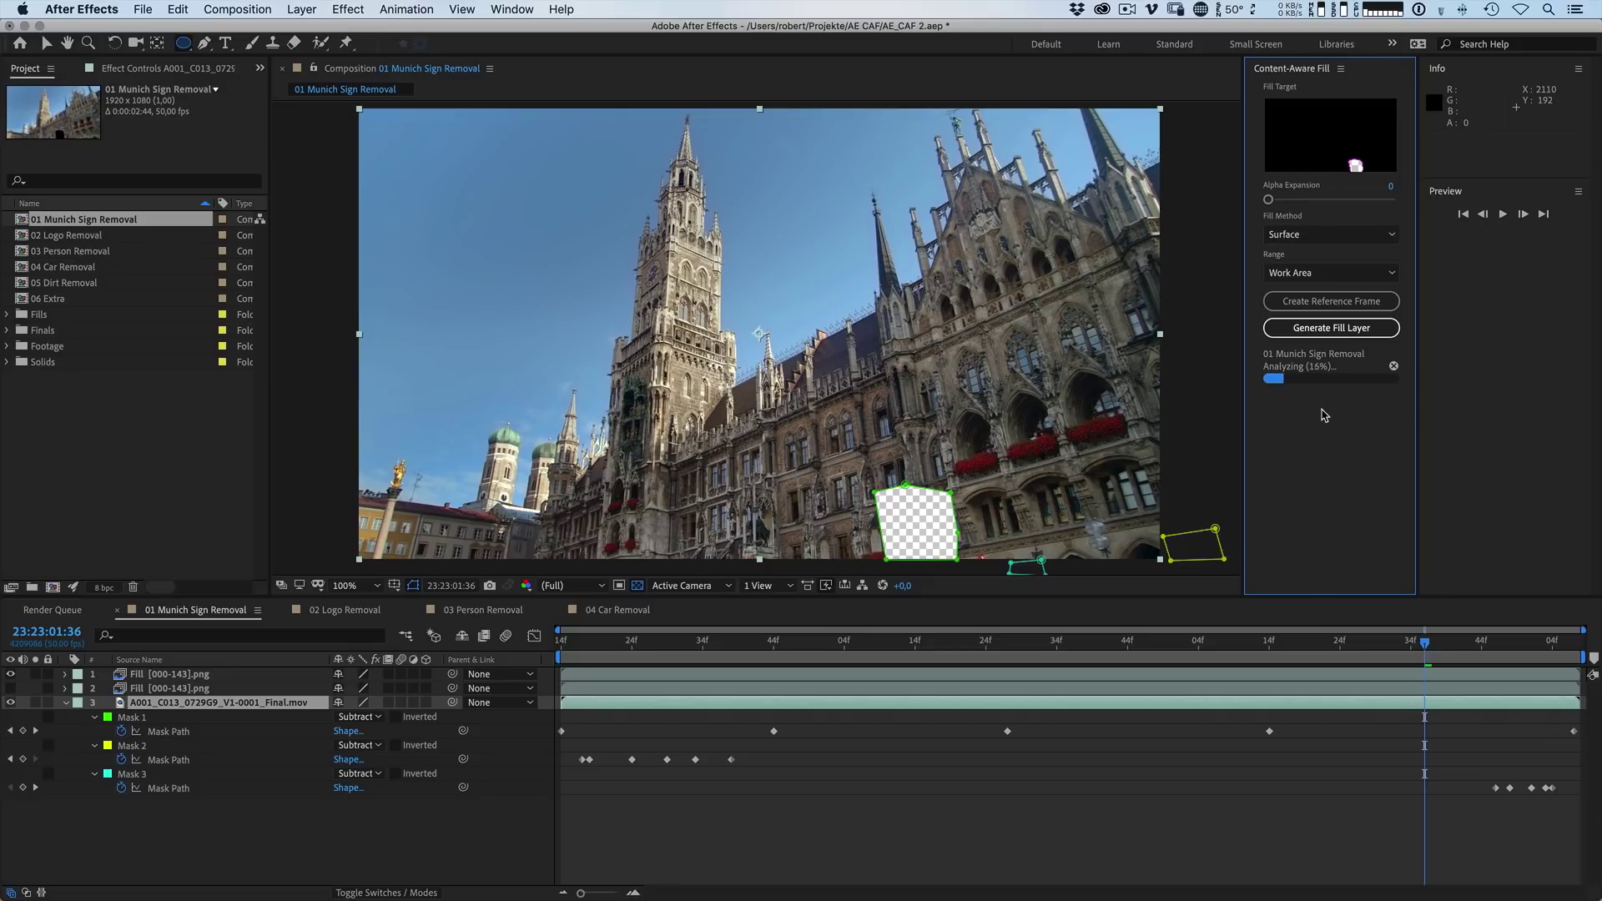
Step: Scrub and play back the comp to inspect the Surface fill, then select the top Fill layer
drag(561, 641, 513, 645)
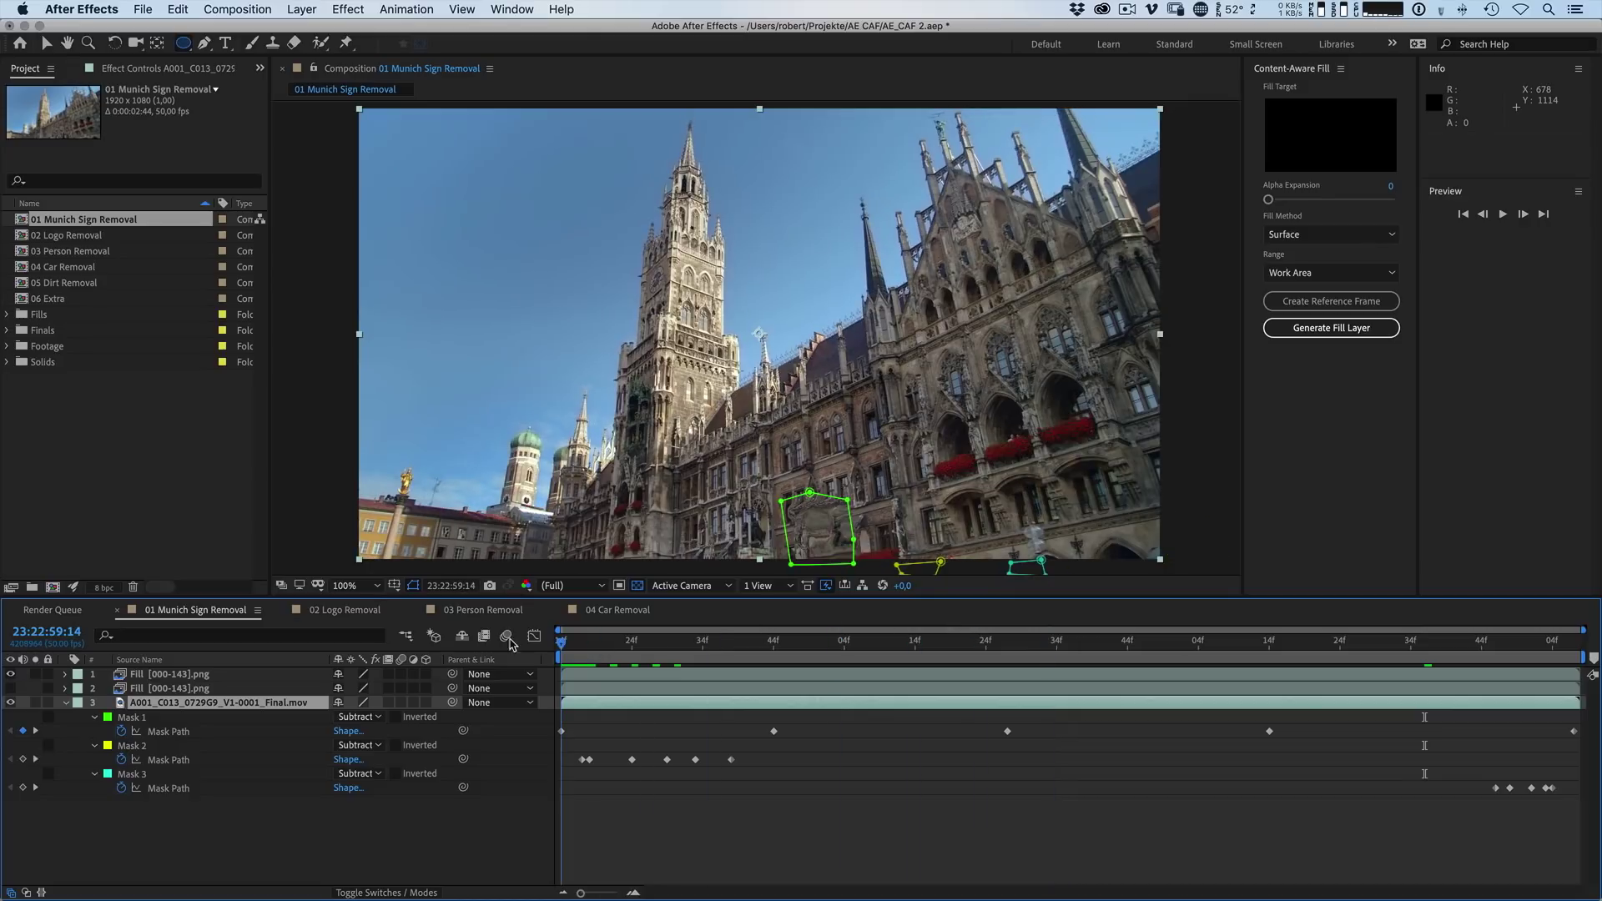
key(space)
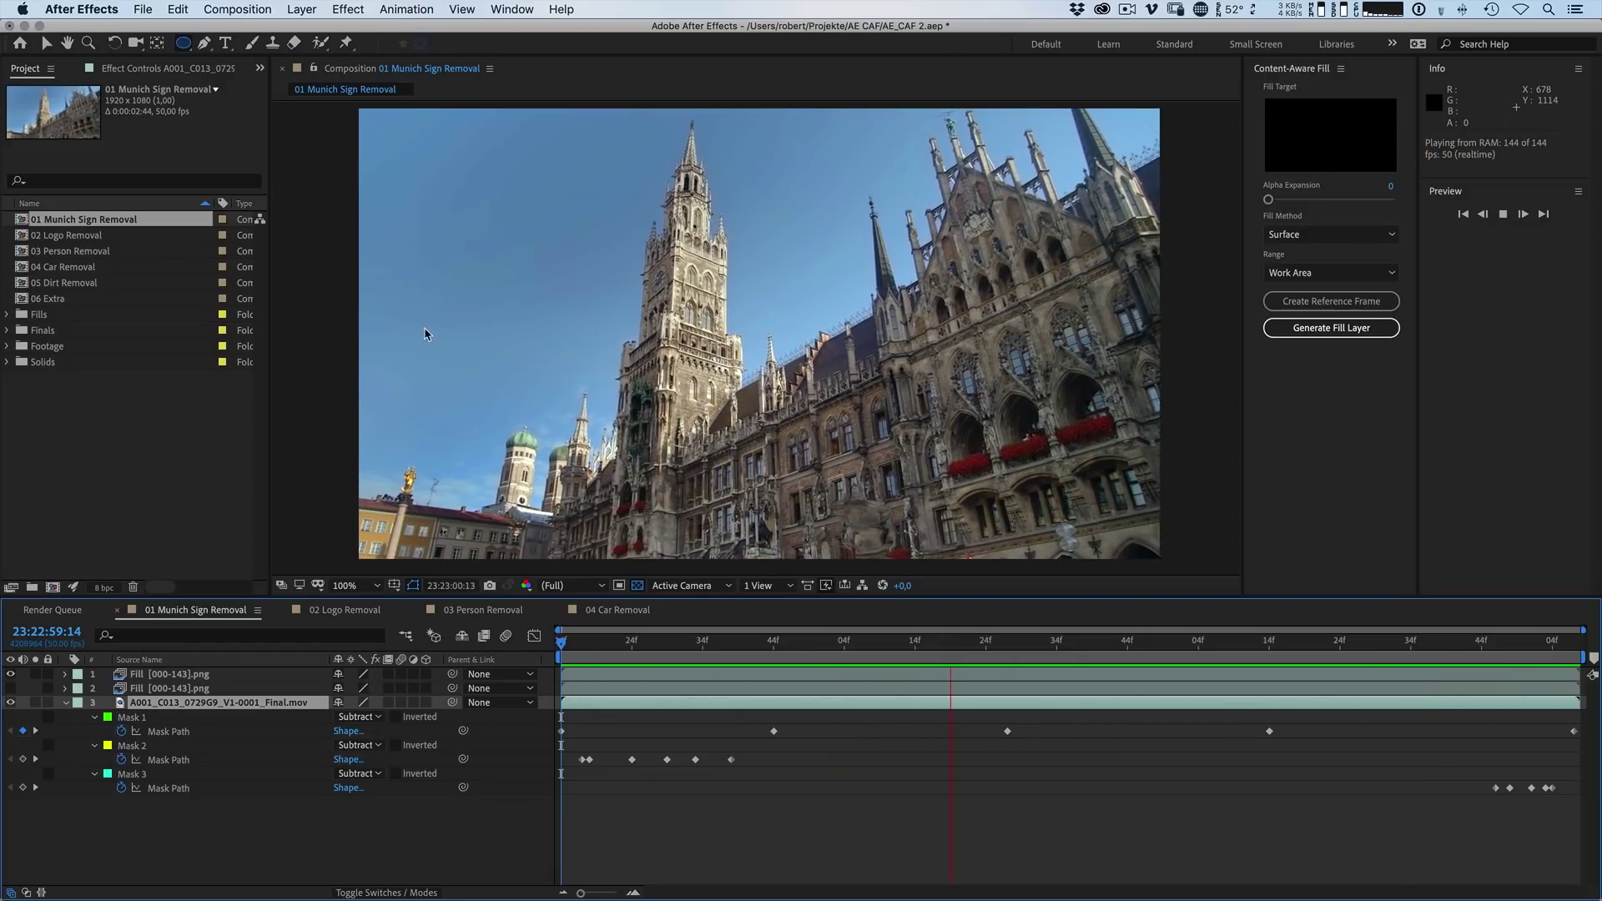
click(559, 641)
drag(560, 641, 575, 641)
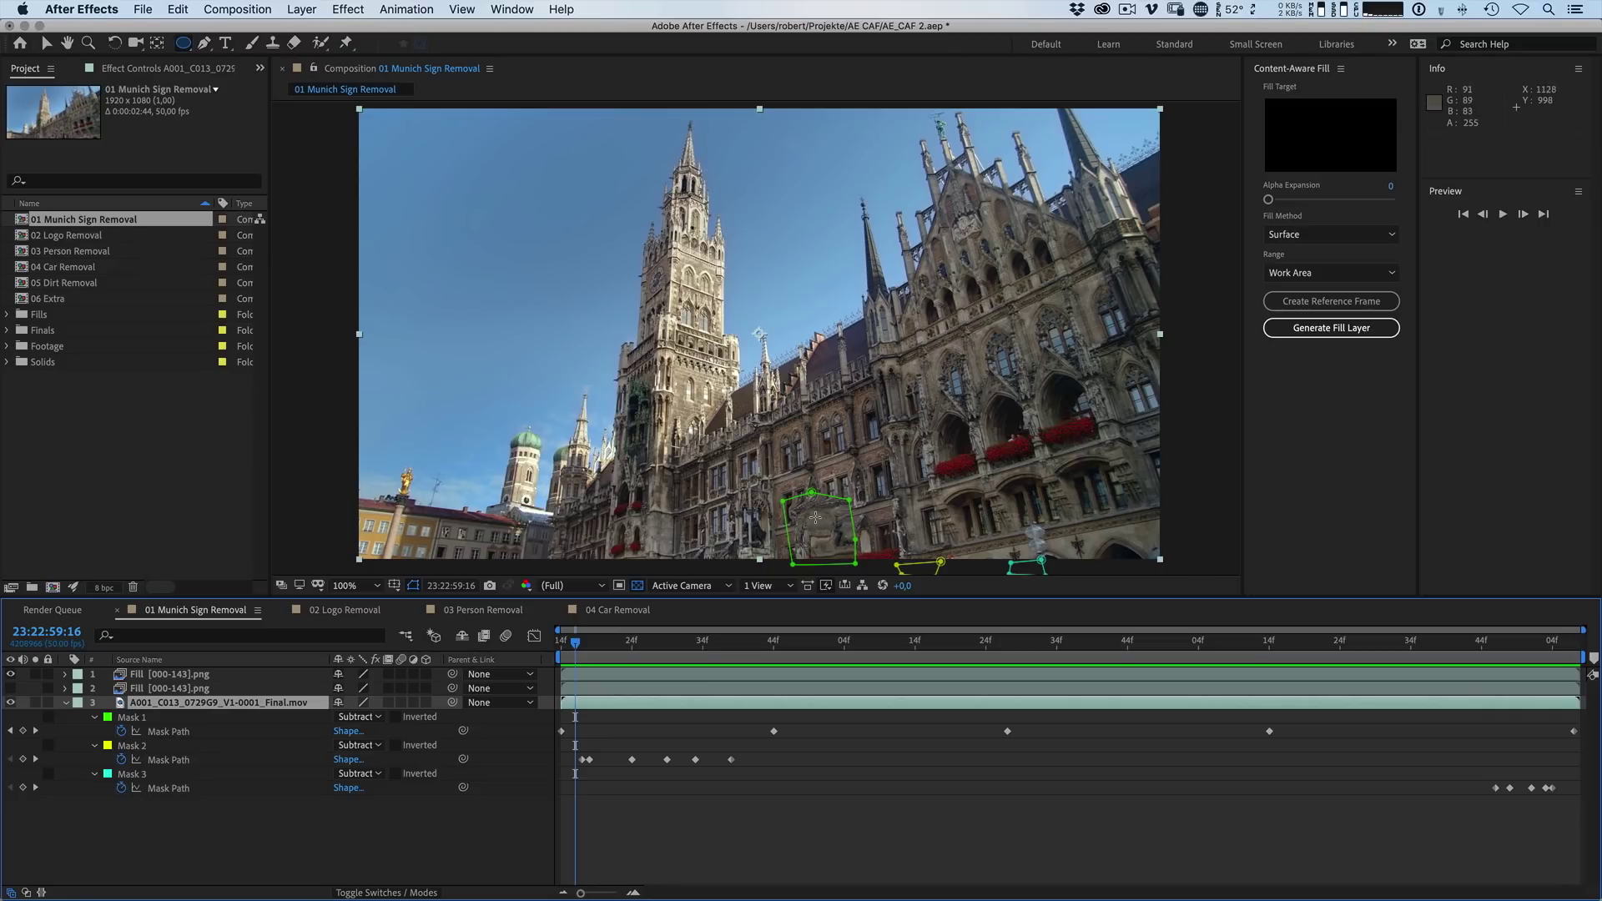
mouse_move(575, 643)
mouse_down()
mouse_move(884, 644)
mouse_move(546, 646)
mouse_move(561, 646)
mouse_up()
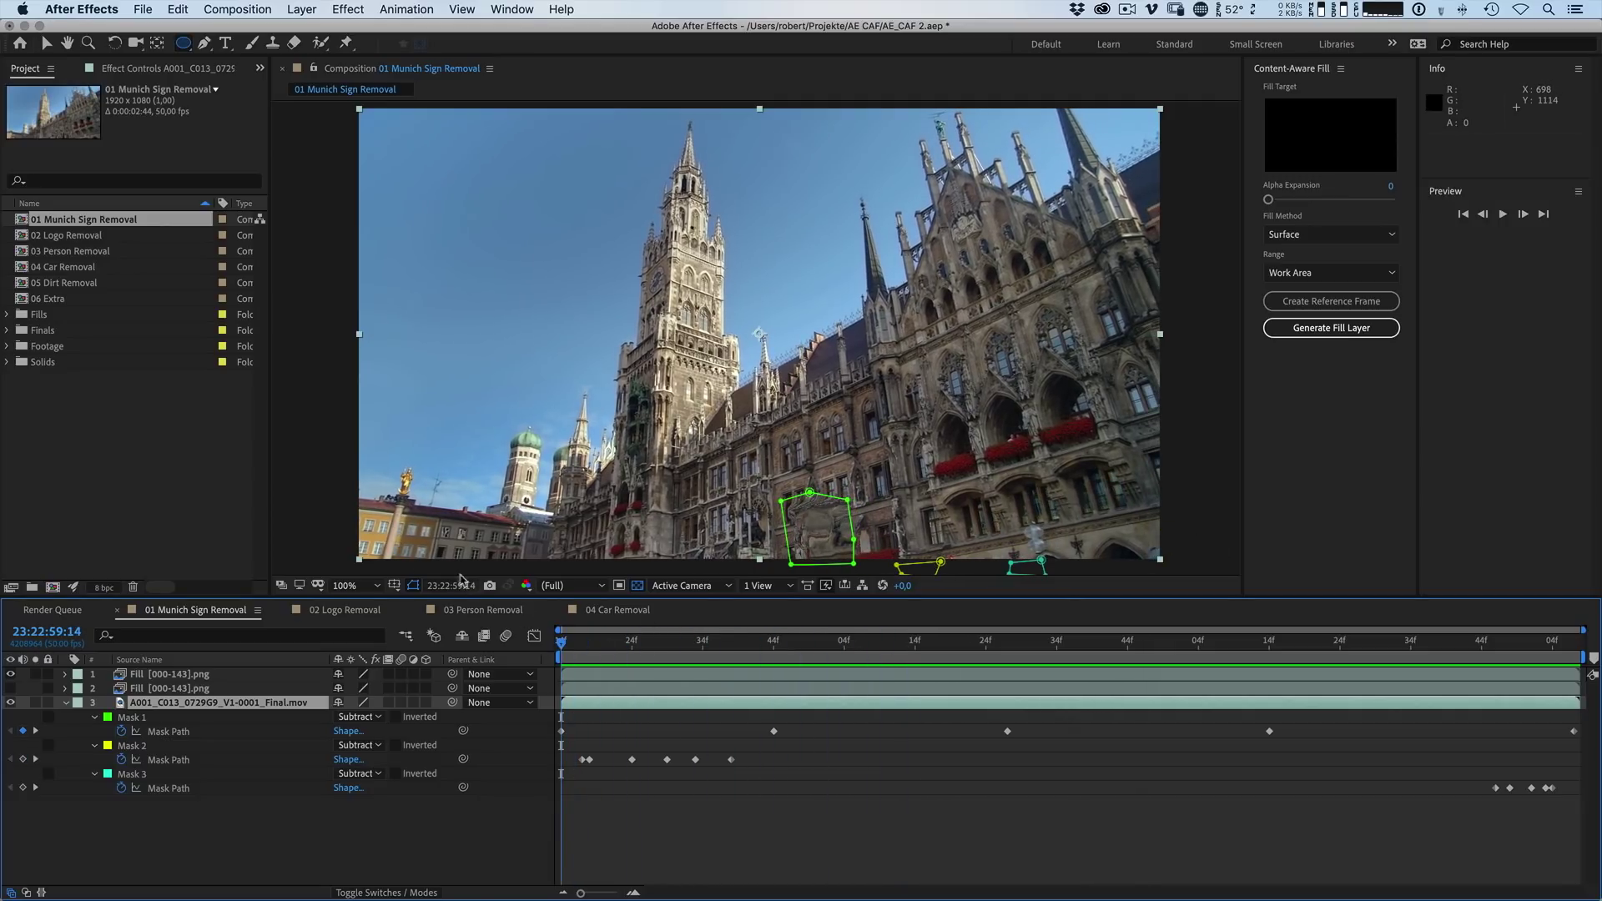
click(161, 675)
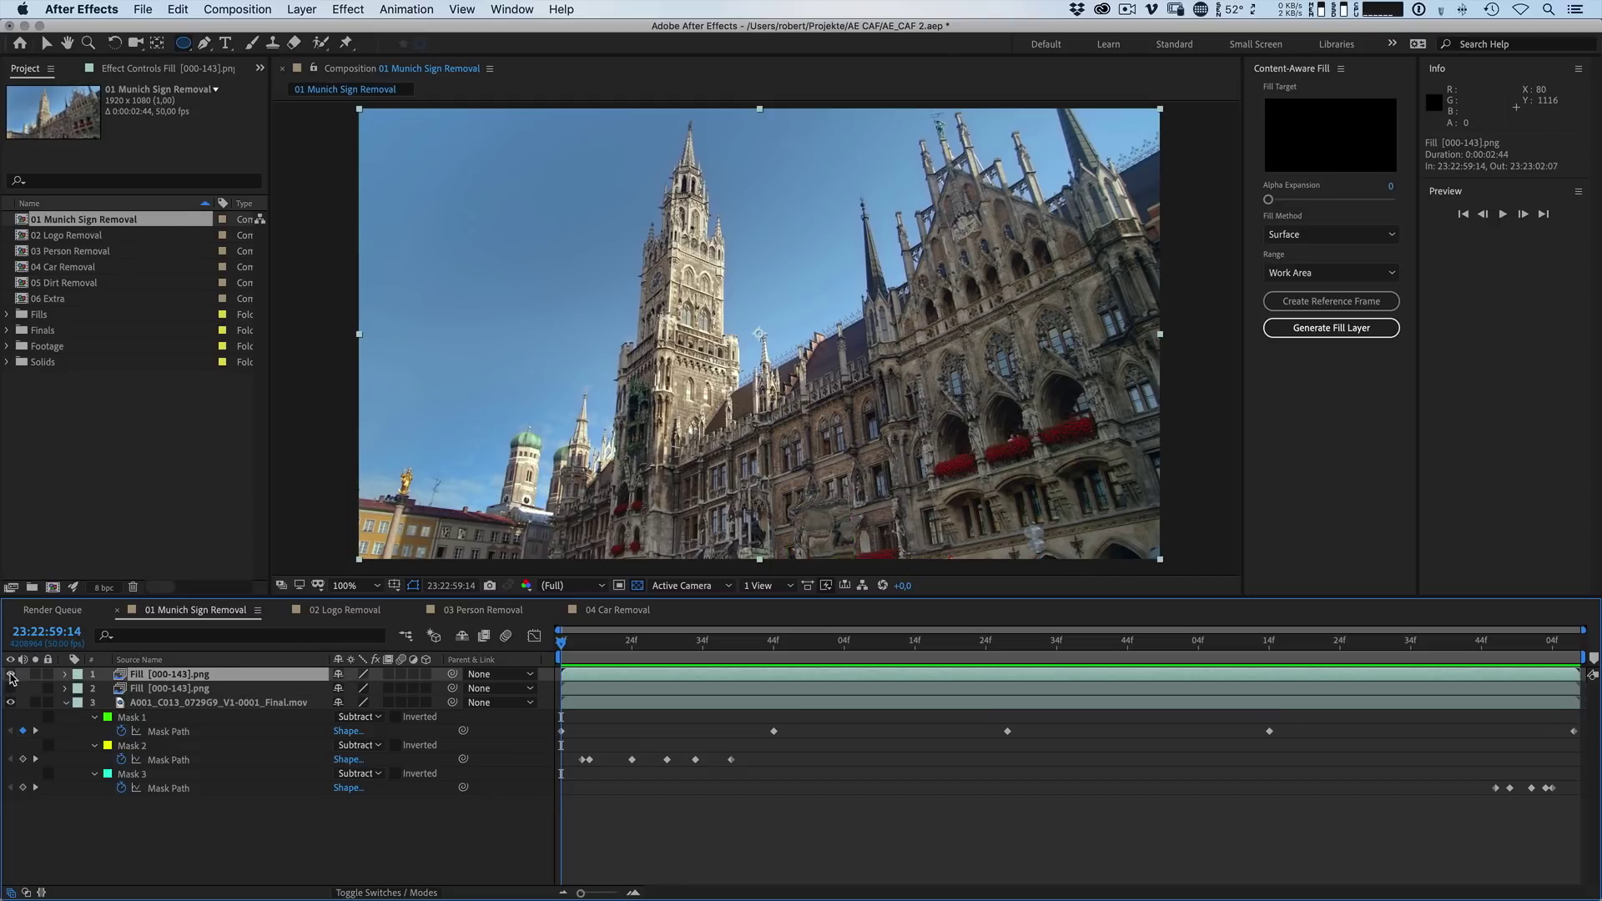
Step: Hide the Surface fill, generate a third fill with Edge Blend, and expand Fills > 01 Munich Sign Removal
click(11, 674)
click(1350, 235)
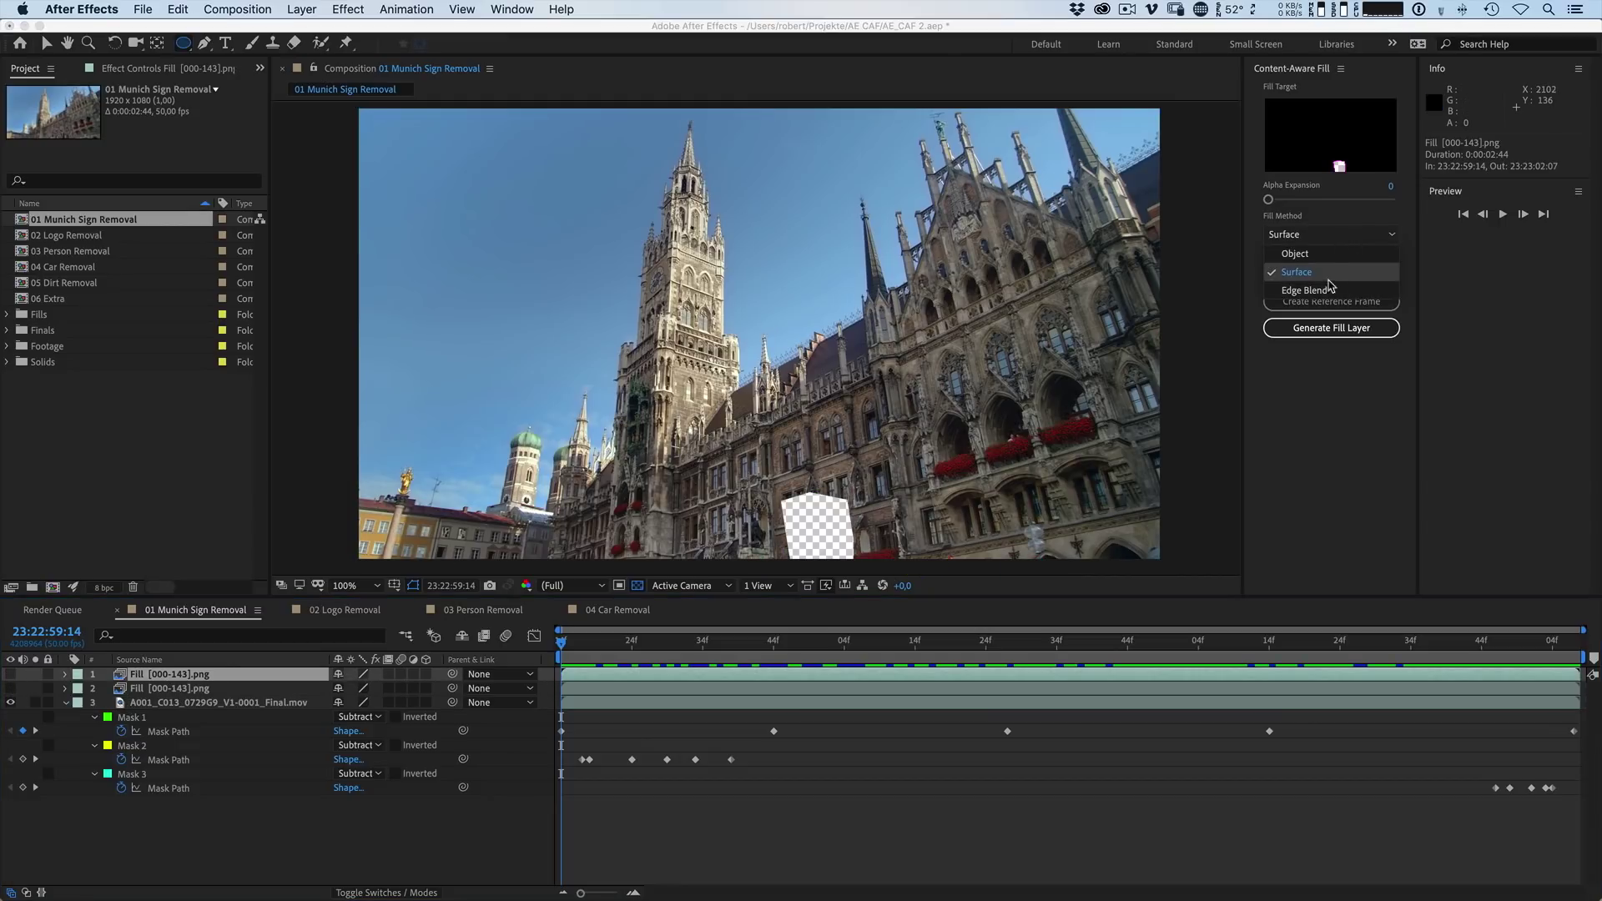
click(1330, 288)
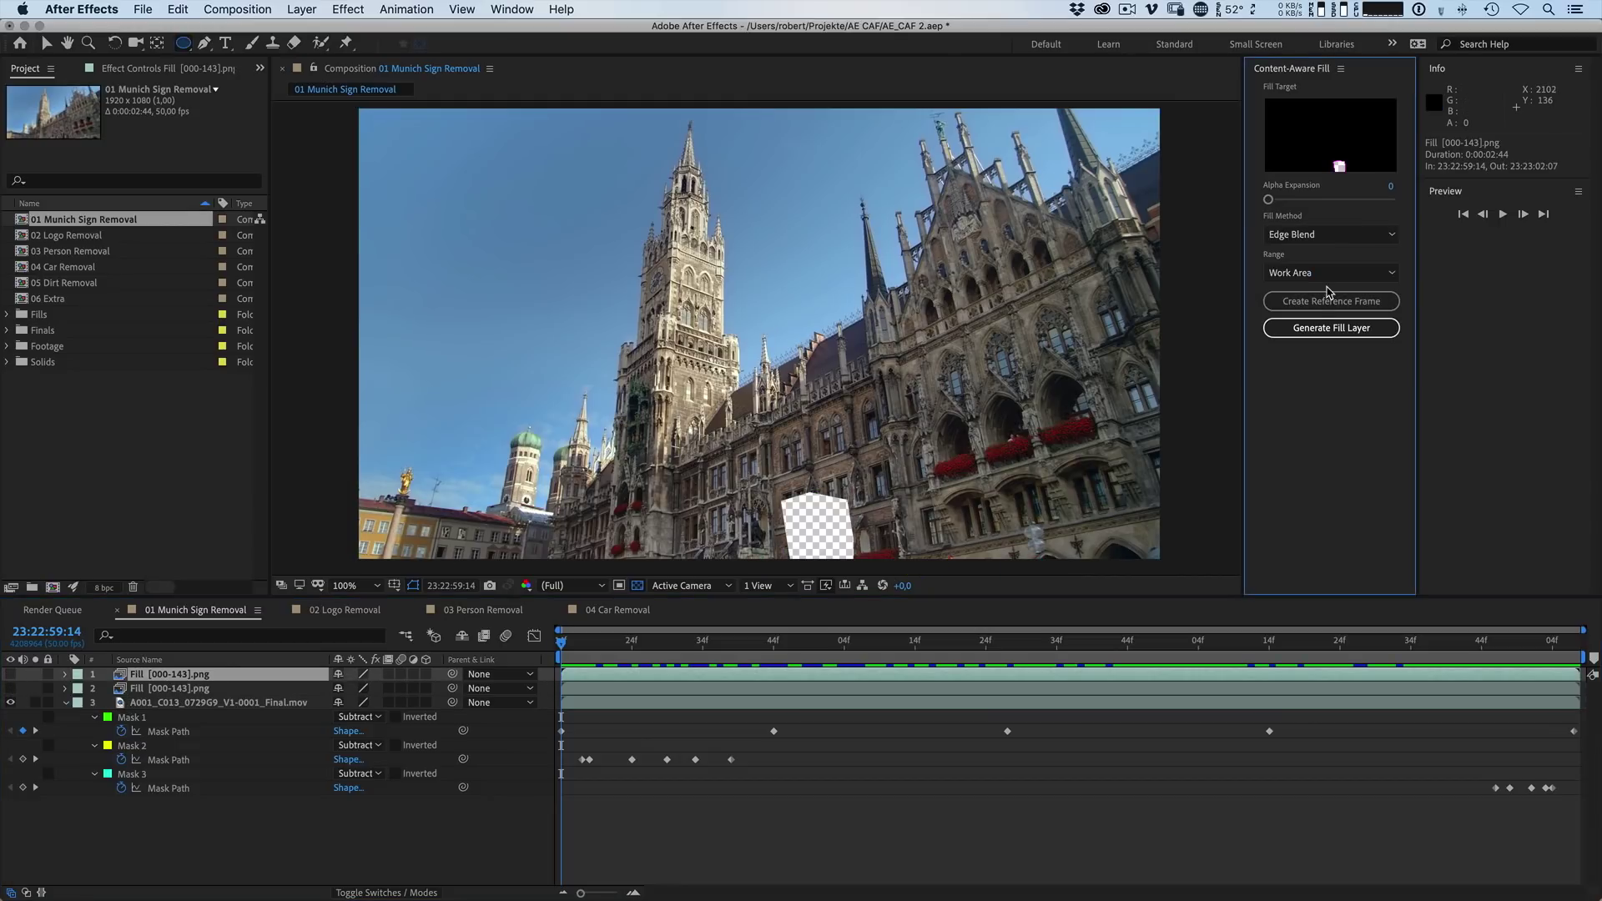
click(1323, 329)
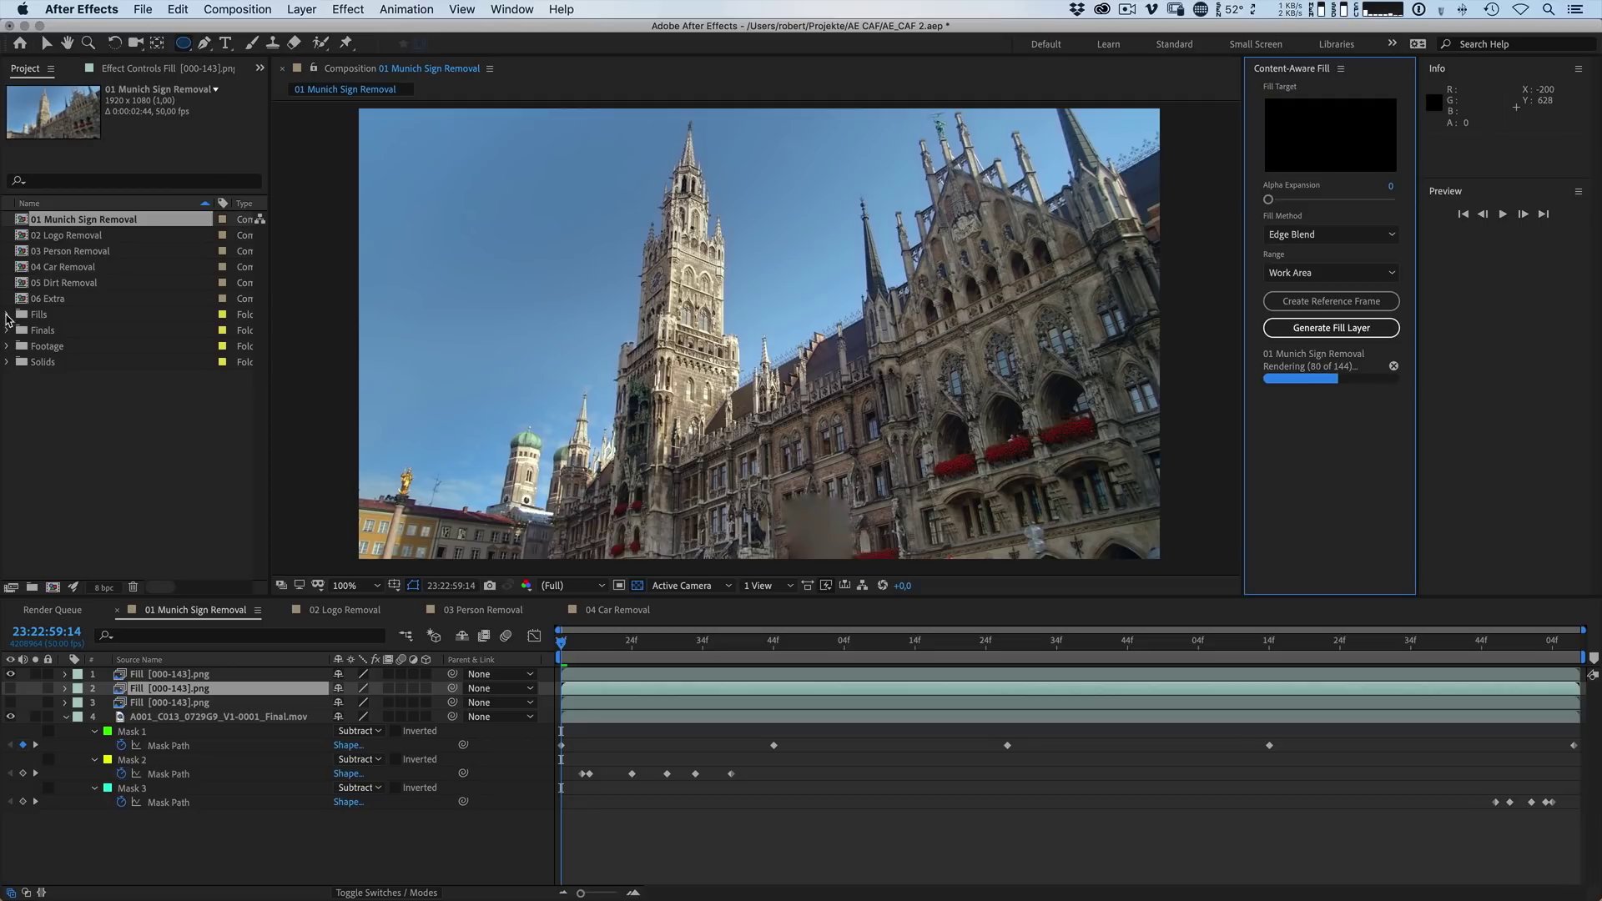
click(6, 315)
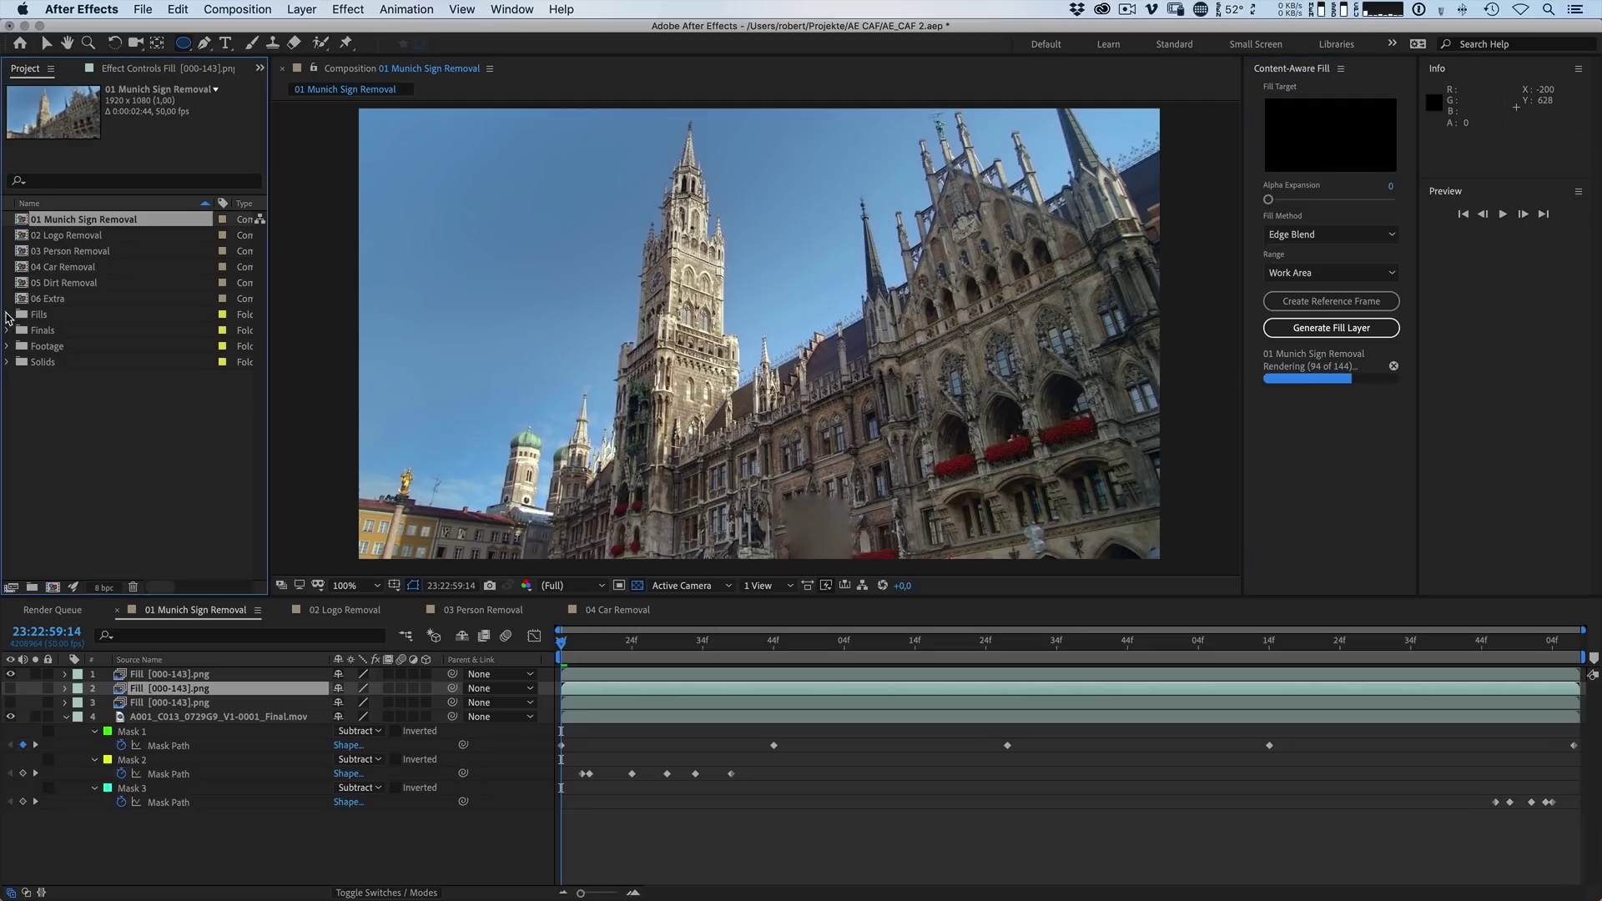
click(23, 330)
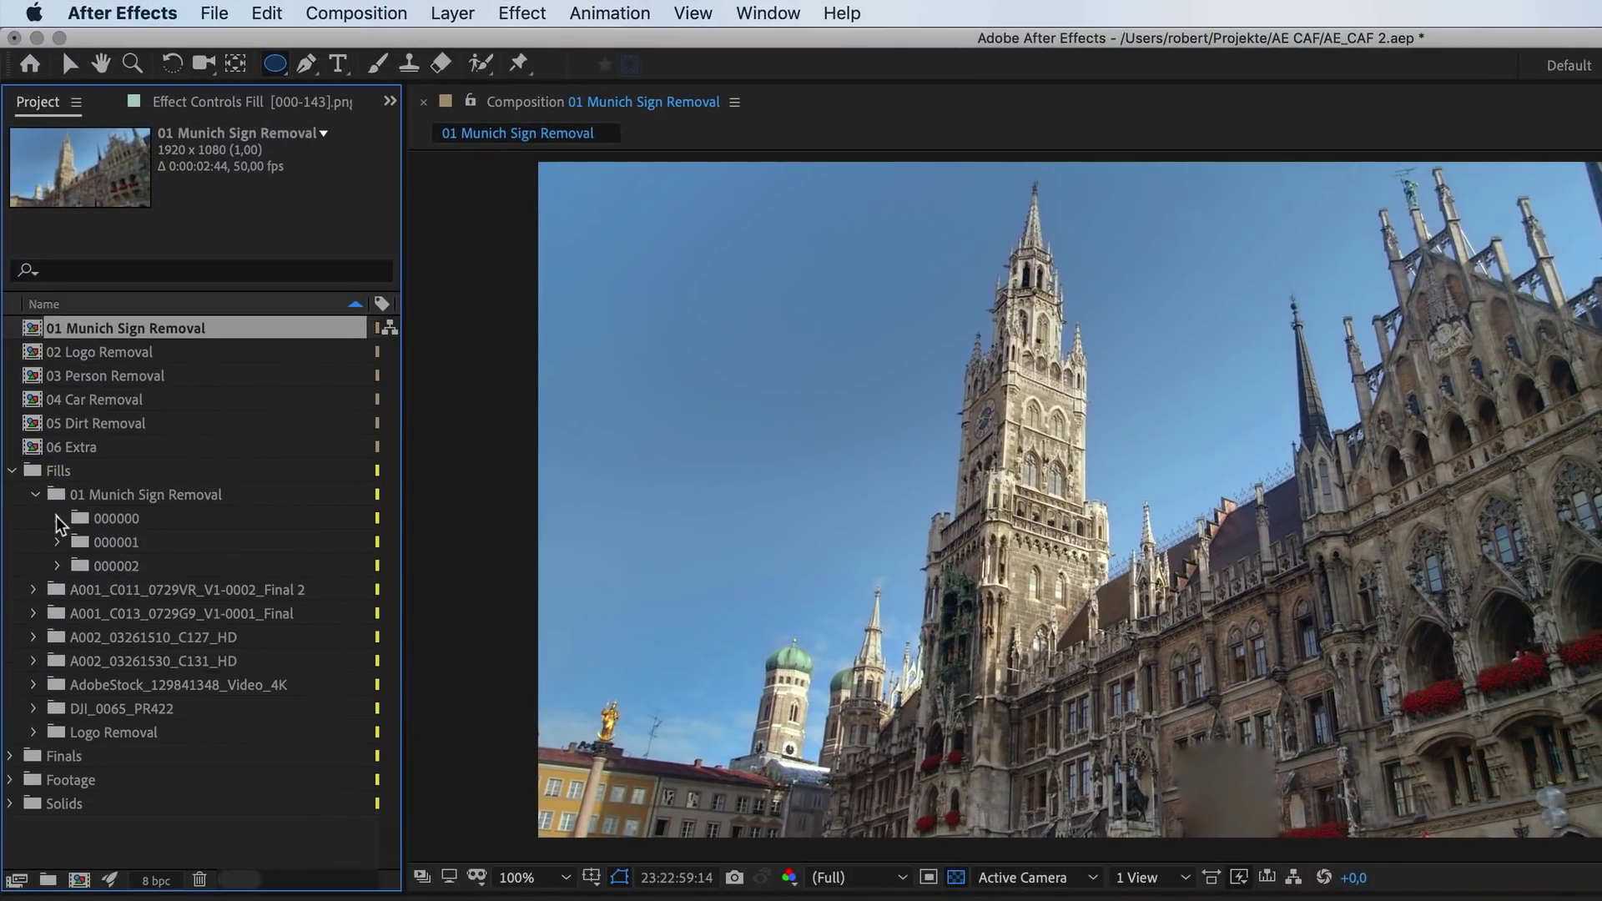
Step: Inspect the 000000 fill image sequence in the Project panel and preview the Edge Blend fill
click(59, 519)
click(126, 547)
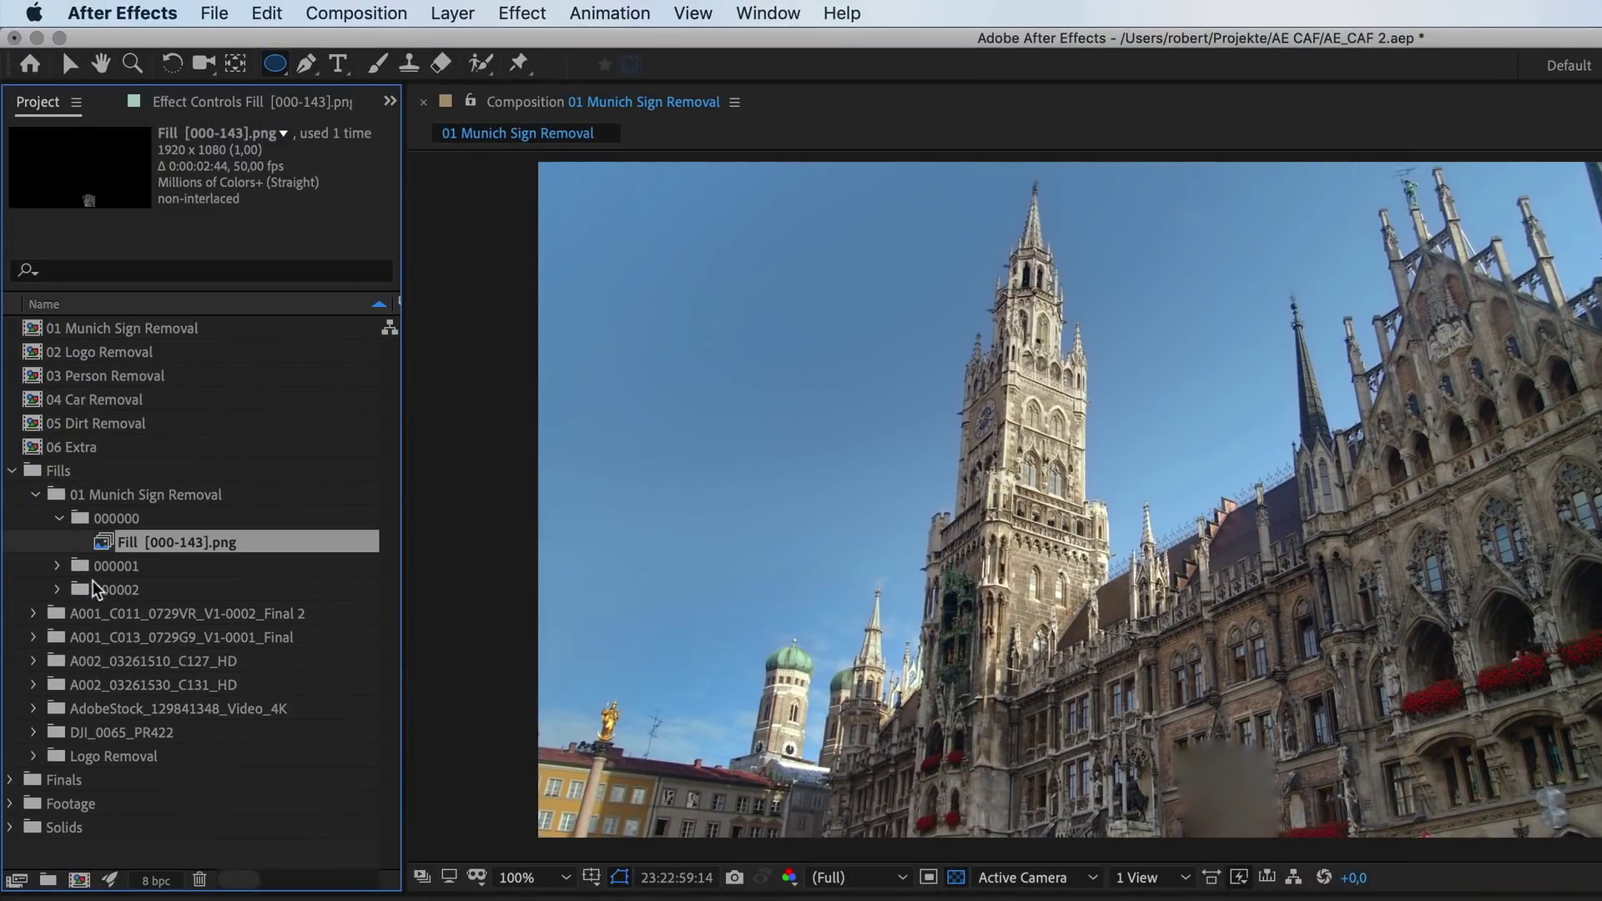
click(11, 471)
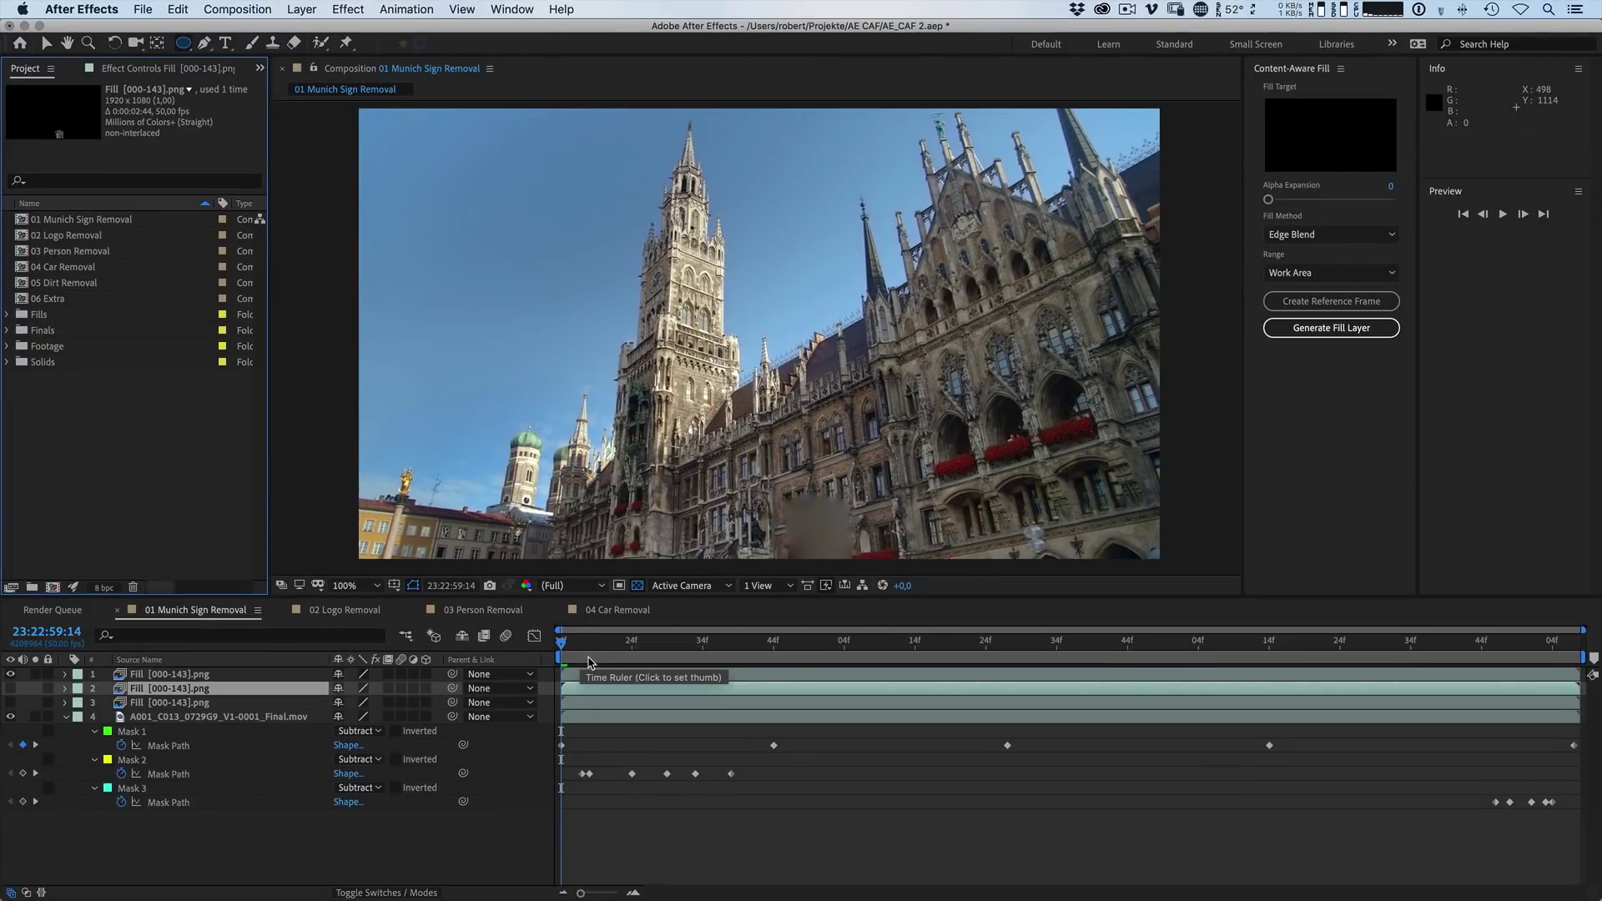
key(space)
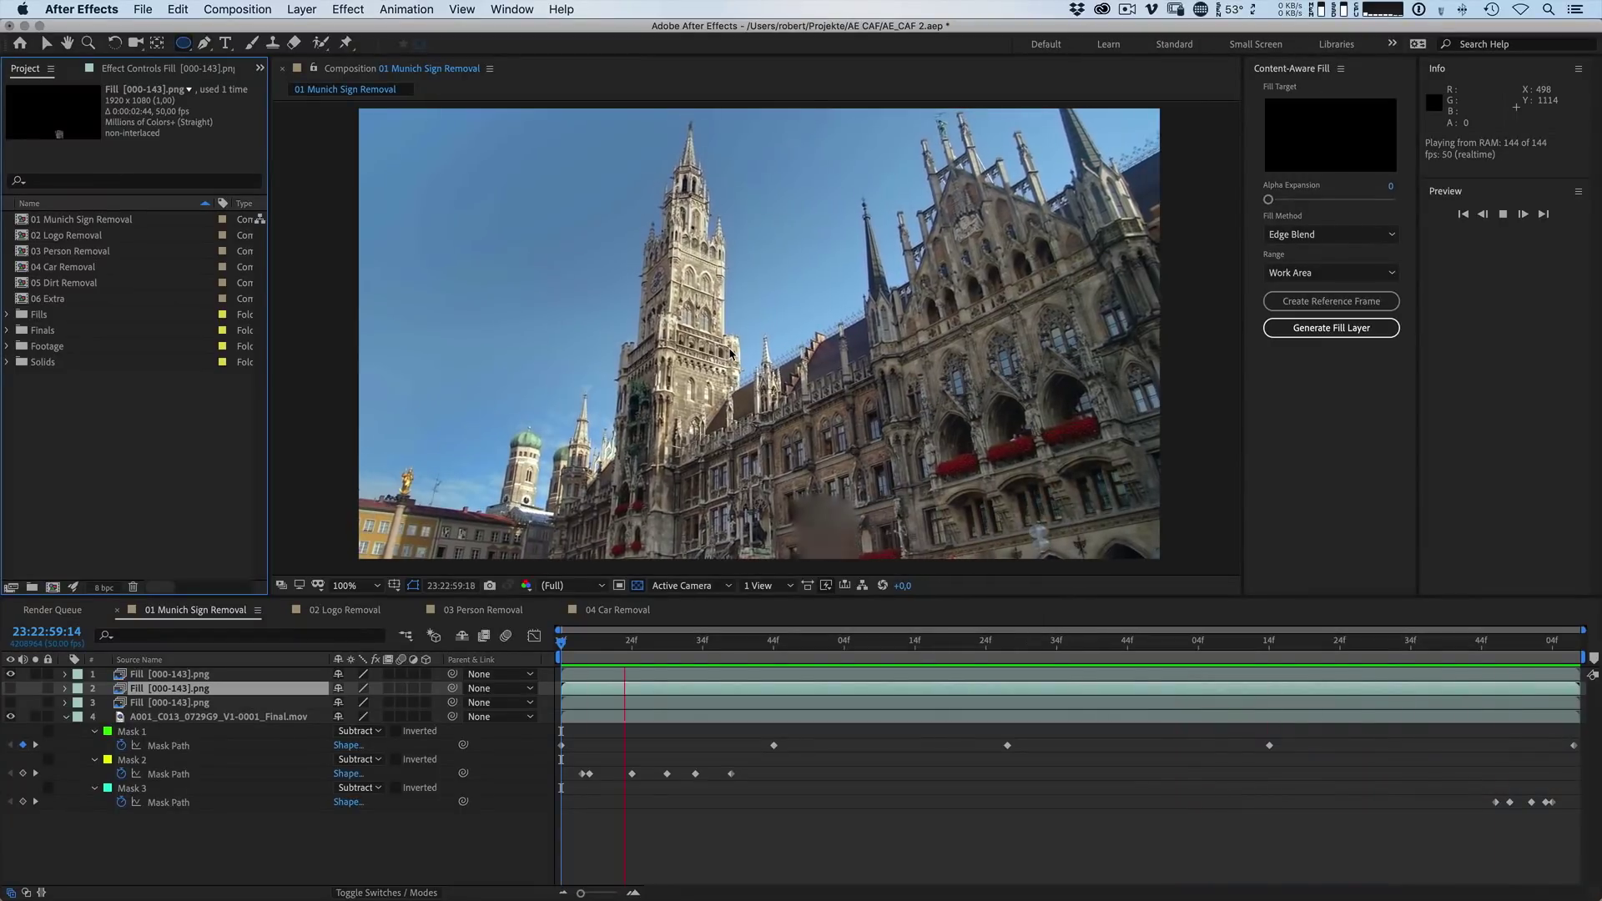
key(space)
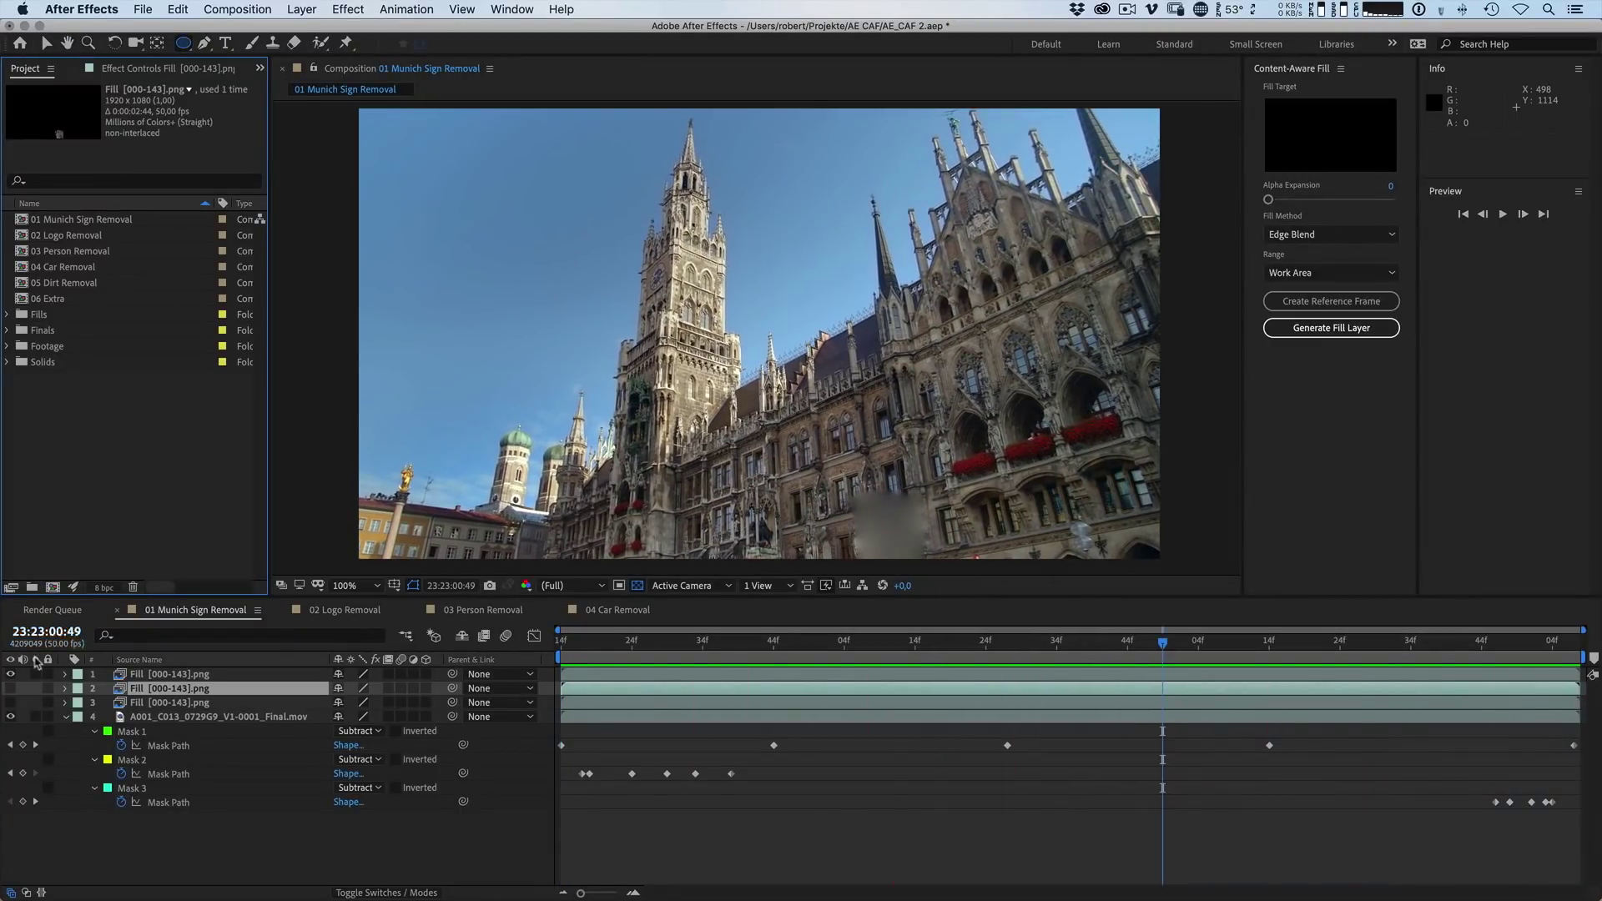
Step: Hide the Edge Blend fill, show the Object-method fill, and replay the comp from the start
click(10, 674)
click(10, 703)
key(Home)
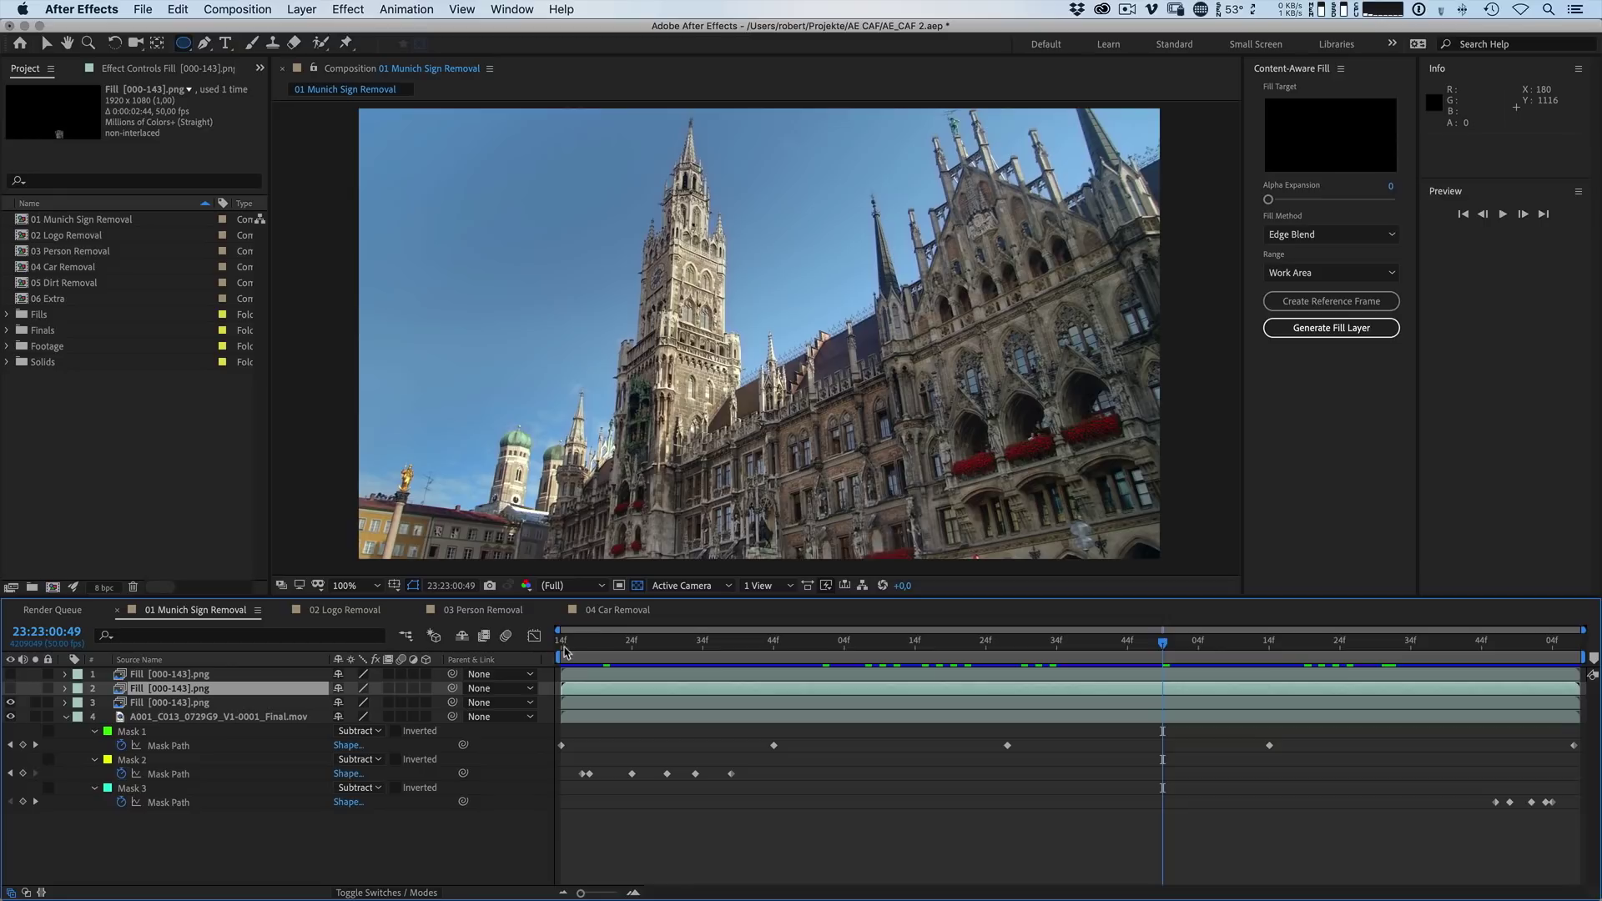
key(space)
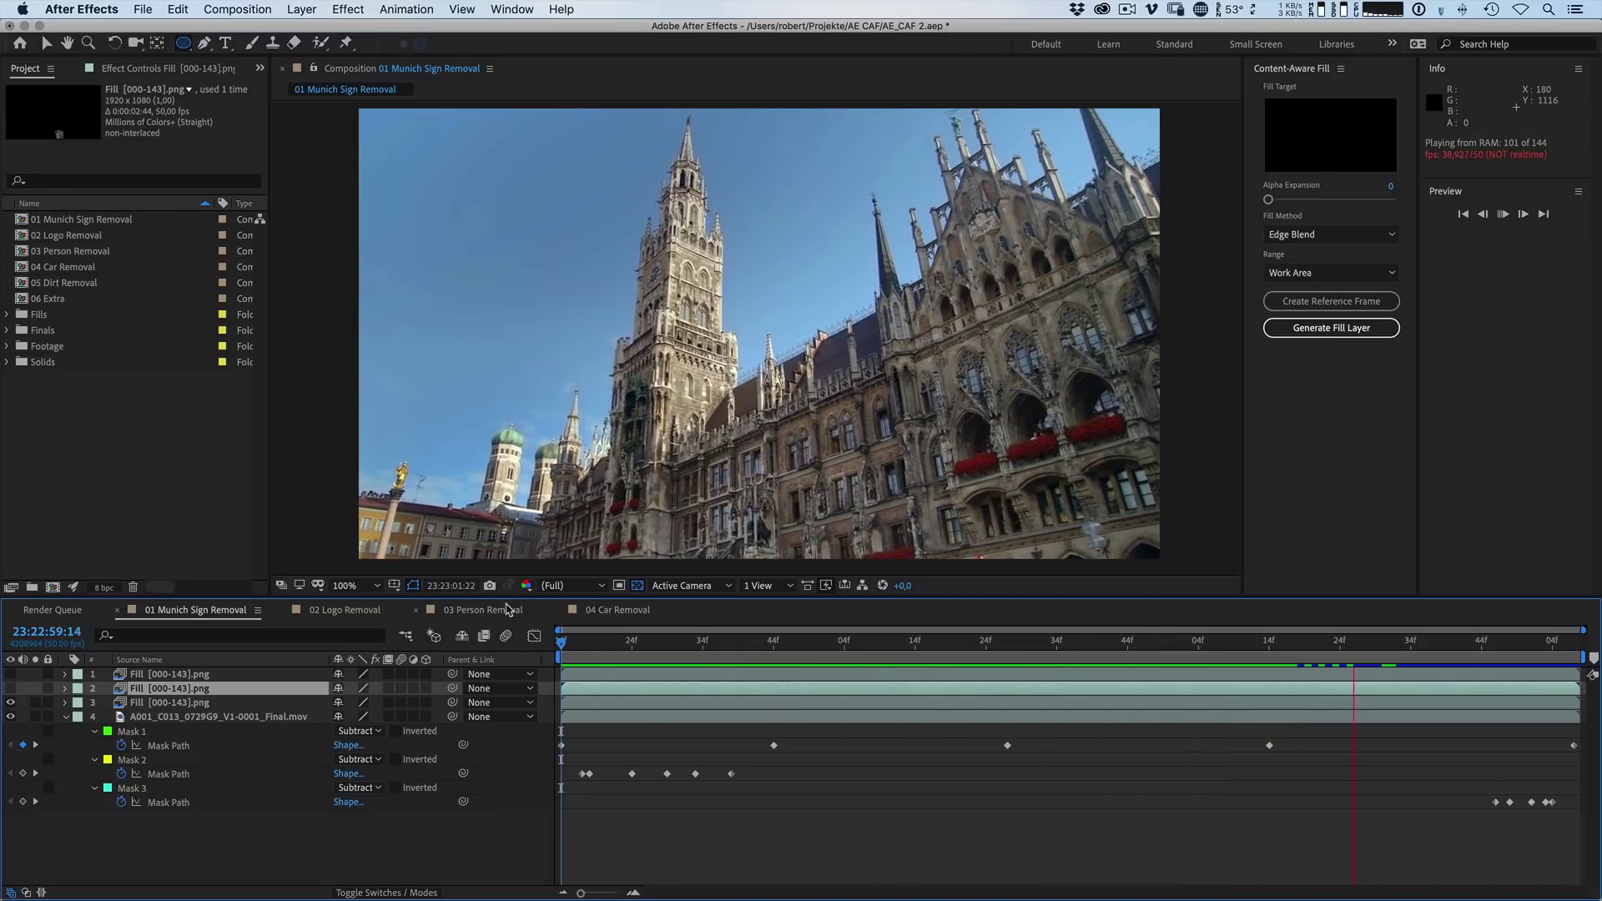
Step: Open the 02 Logo Removal comp, preview the laptop clip from the start, and reveal shy layers
double_click(56, 237)
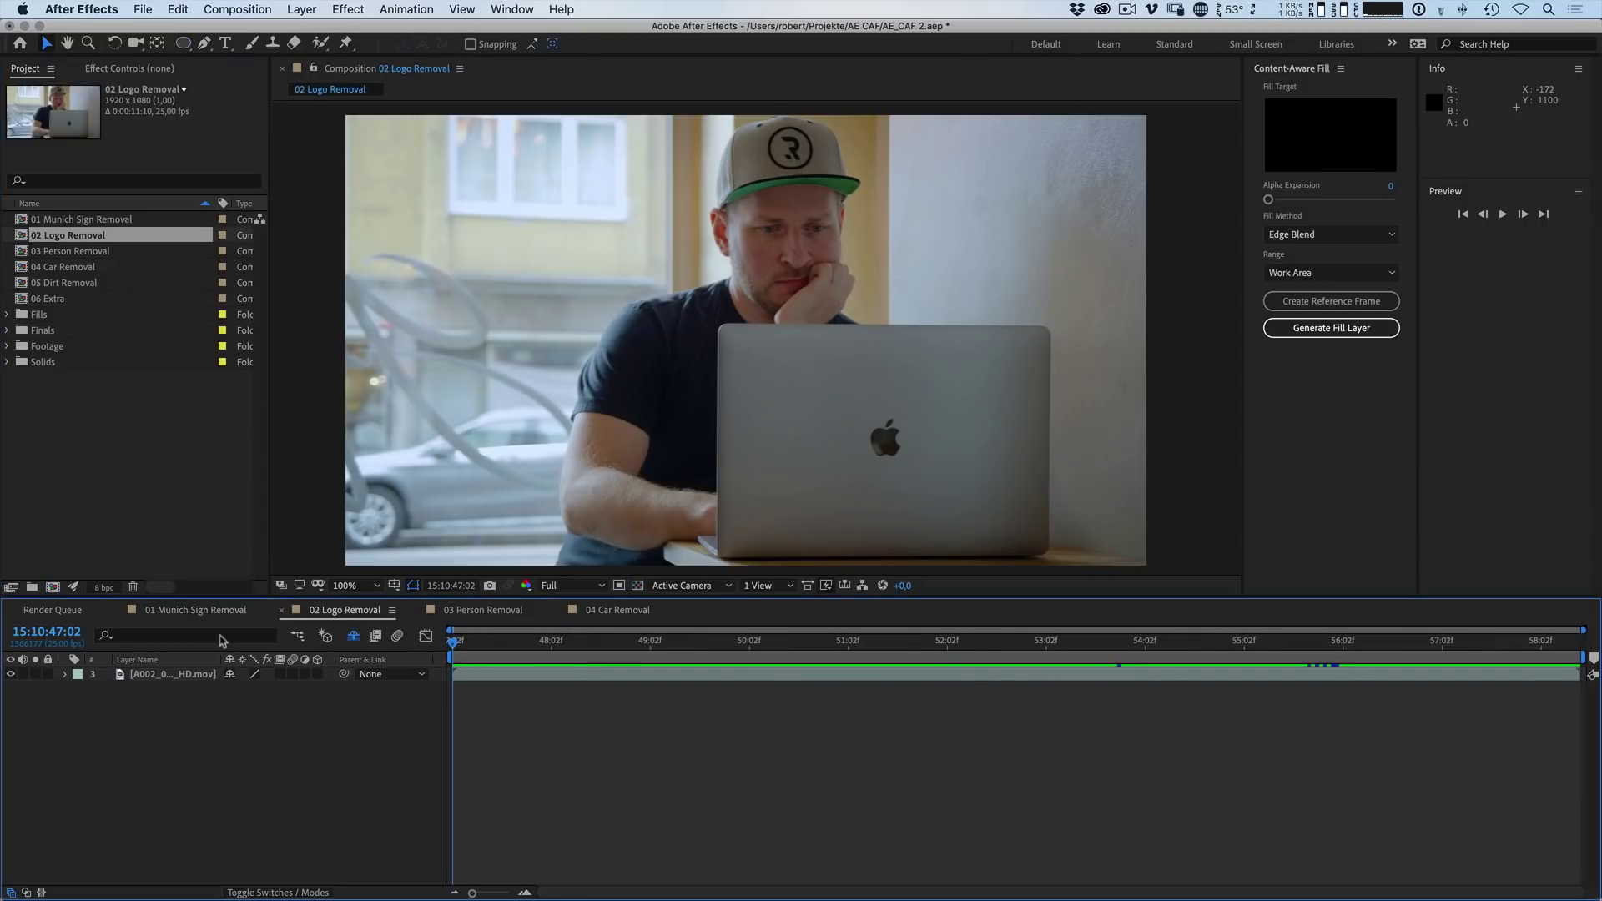
click(165, 678)
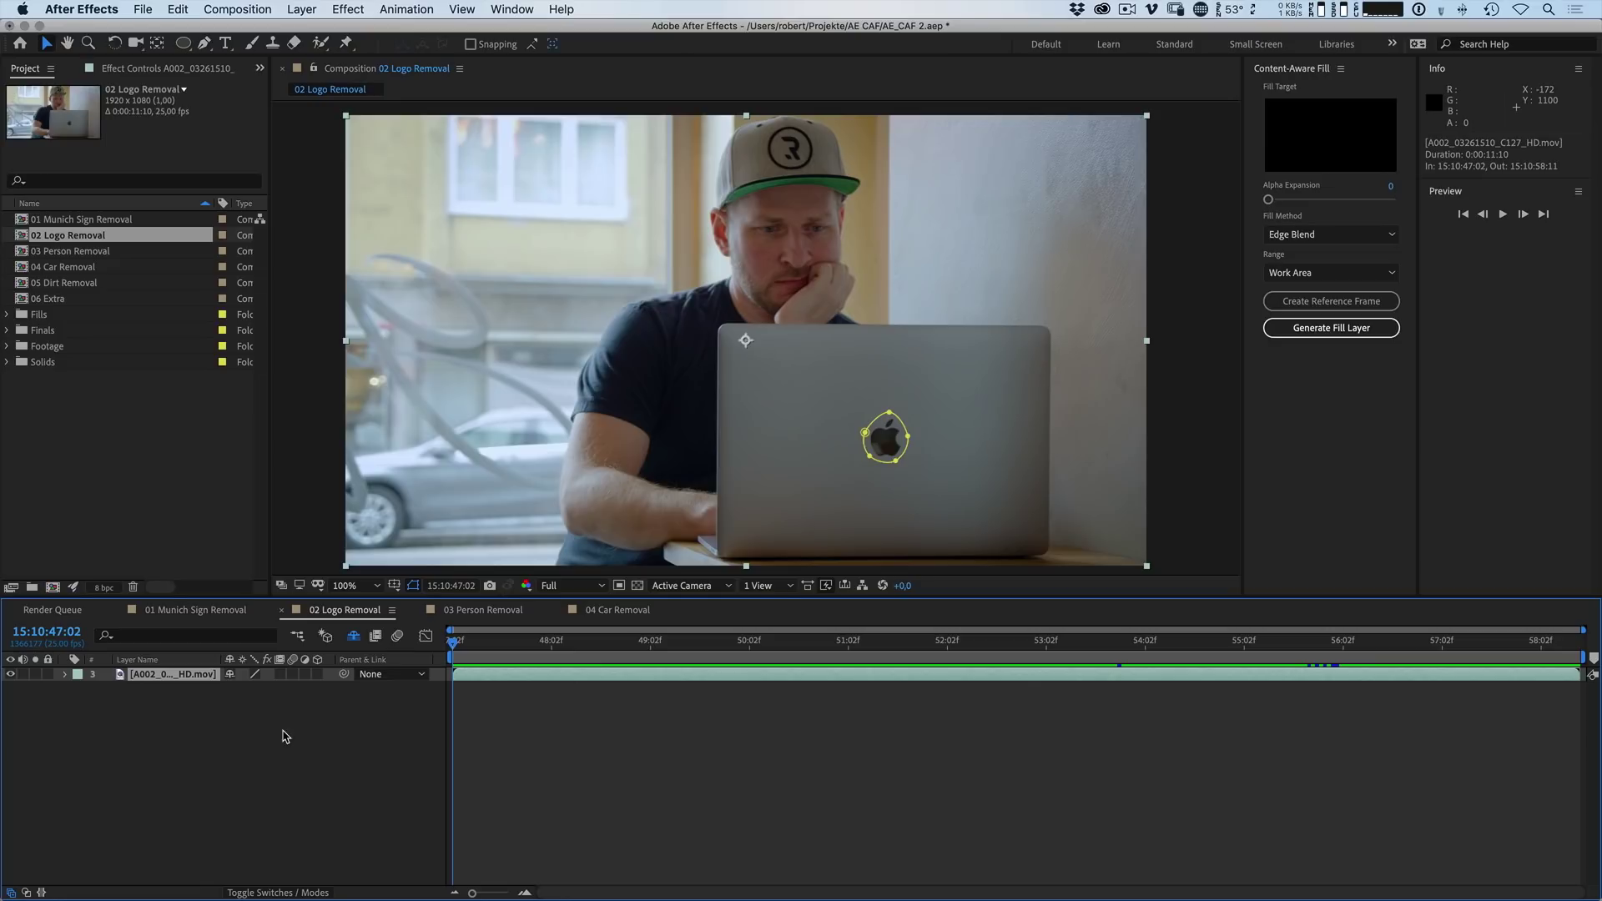
key(space)
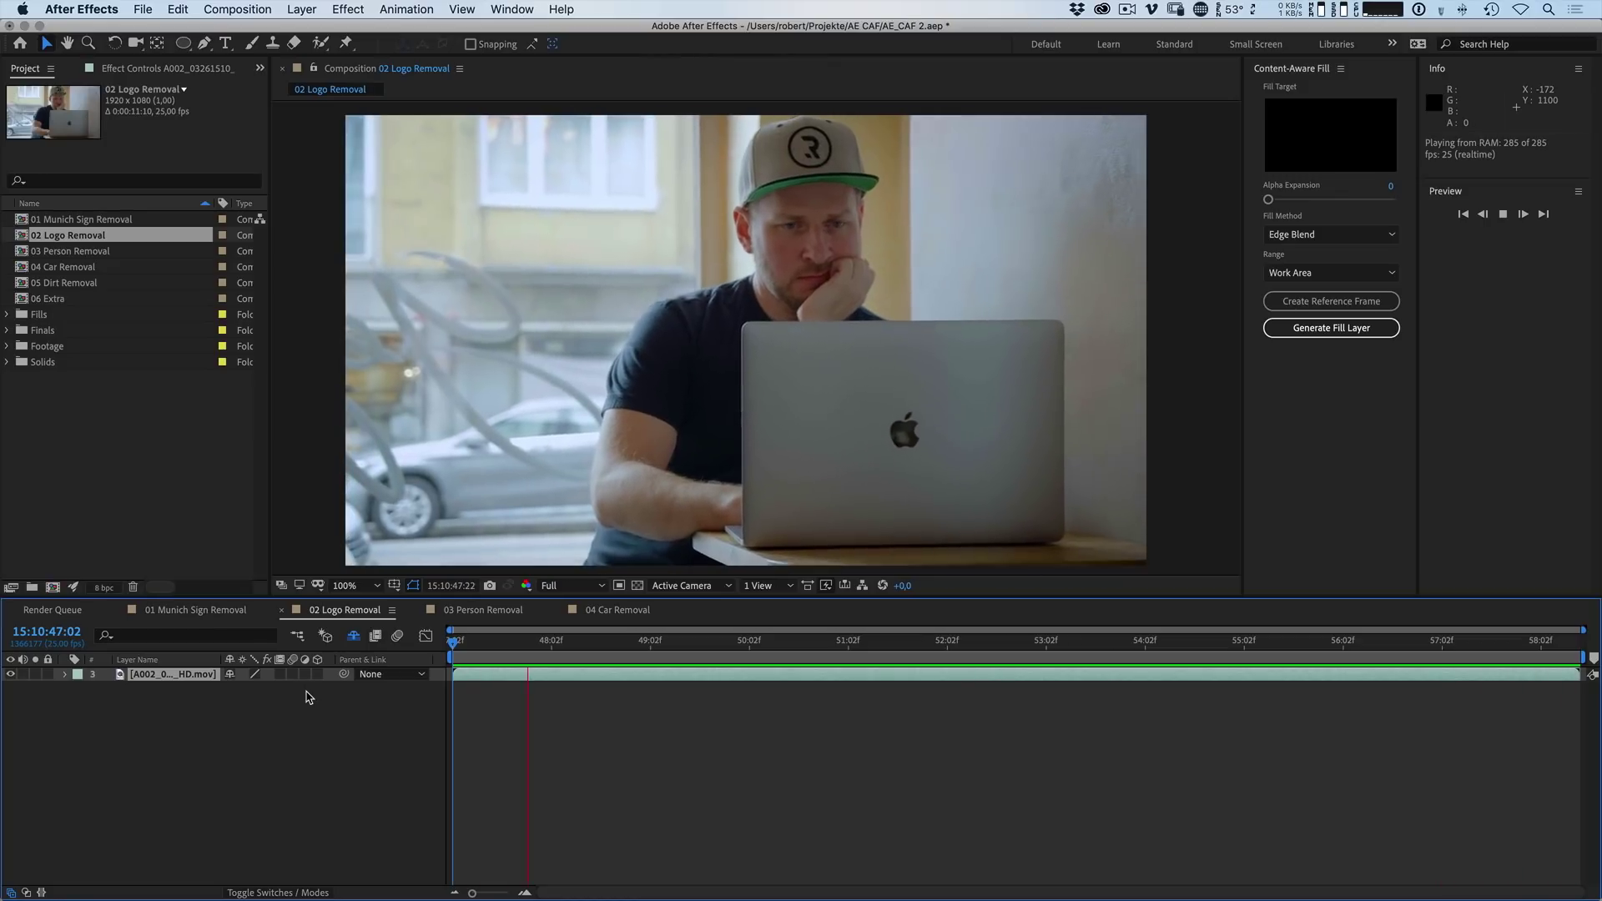
key(space)
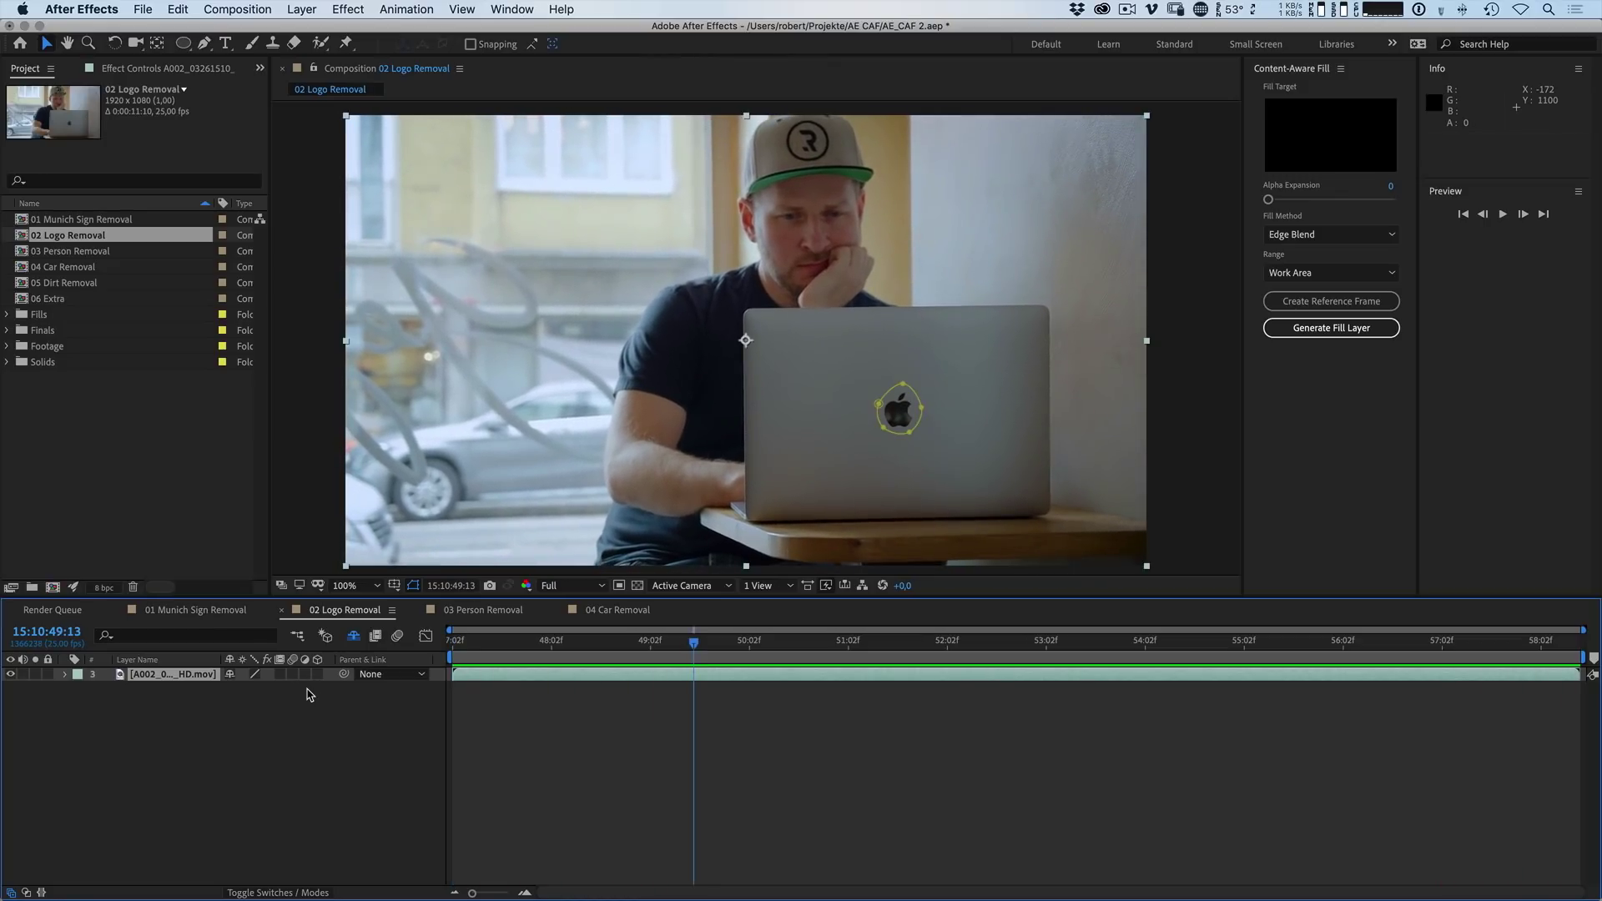
click(455, 643)
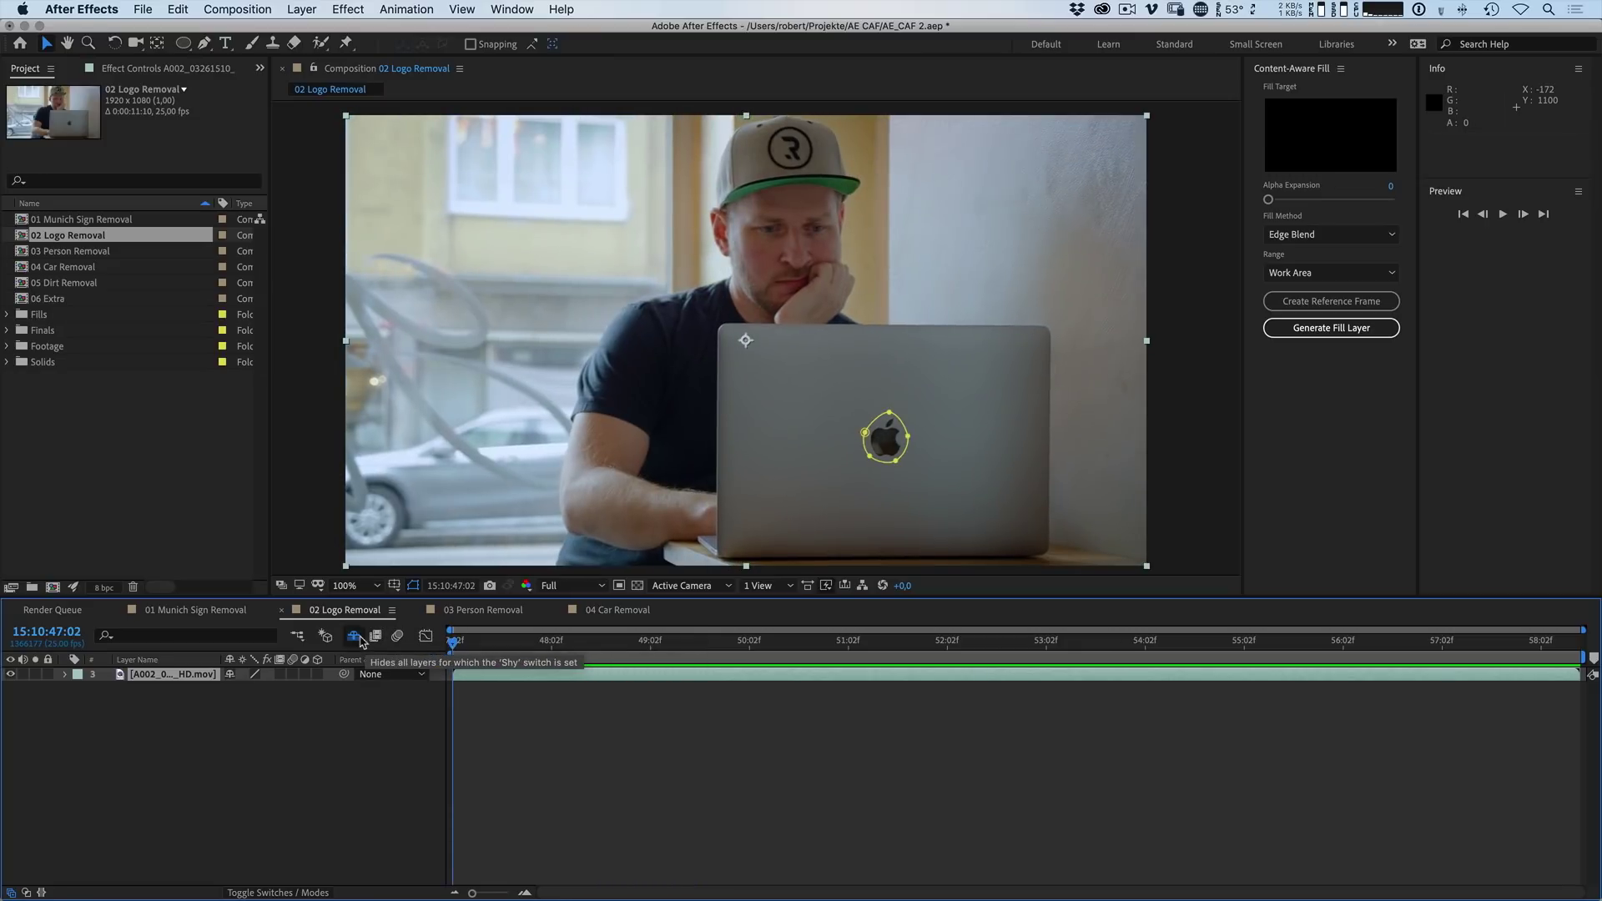
click(353, 636)
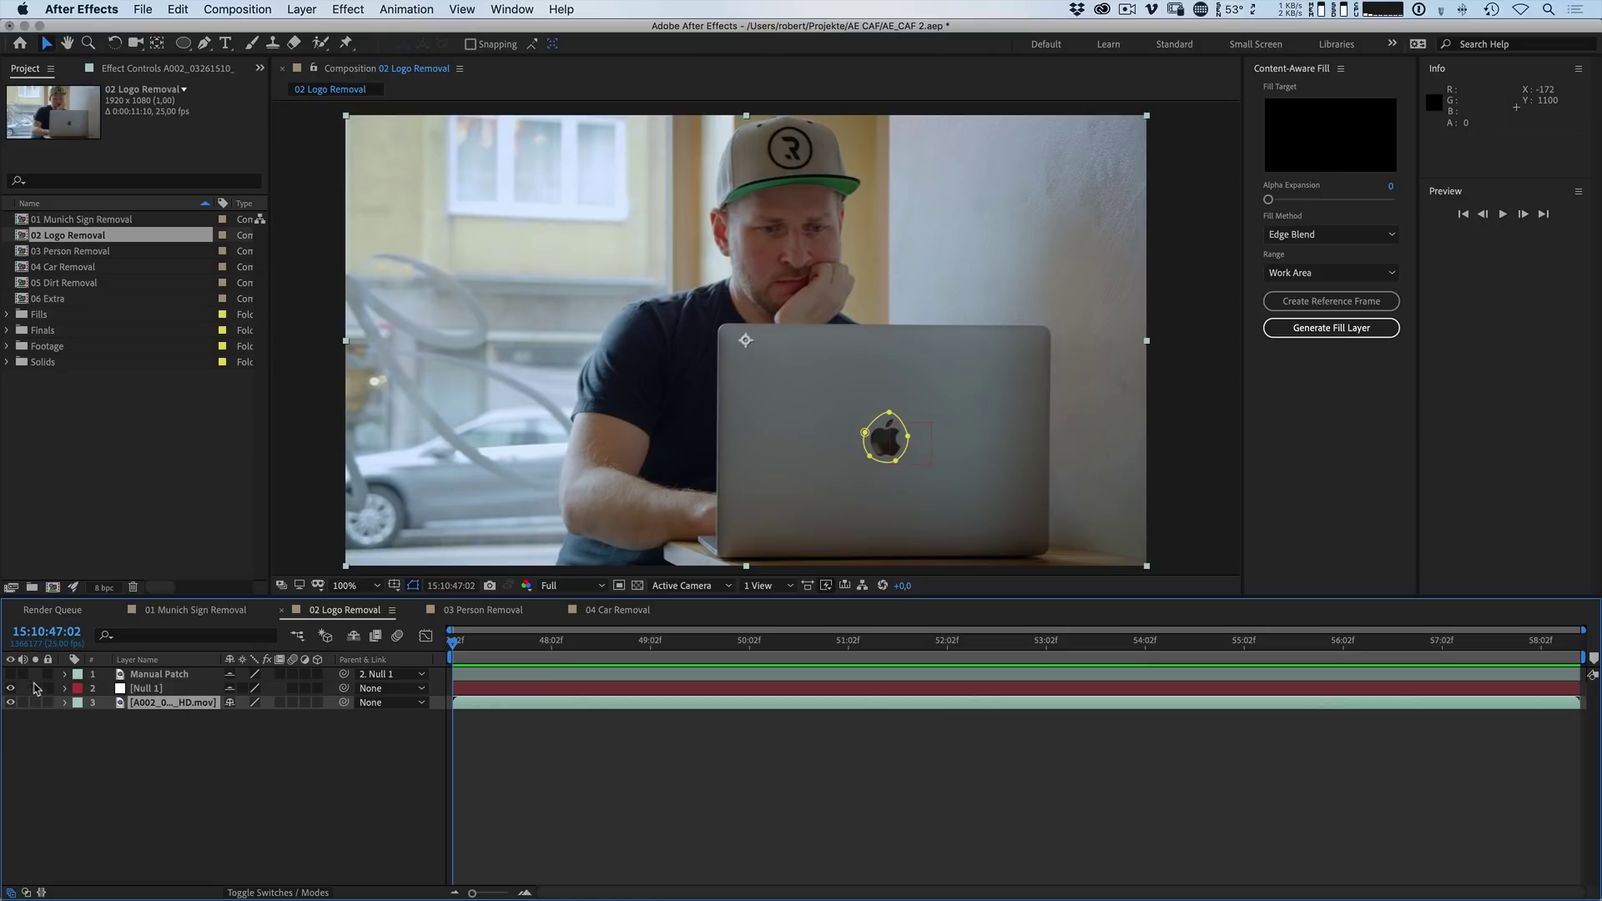
Step: Turn on the Manual Patch layer and preview the laptop with the logo covered
click(11, 674)
click(170, 794)
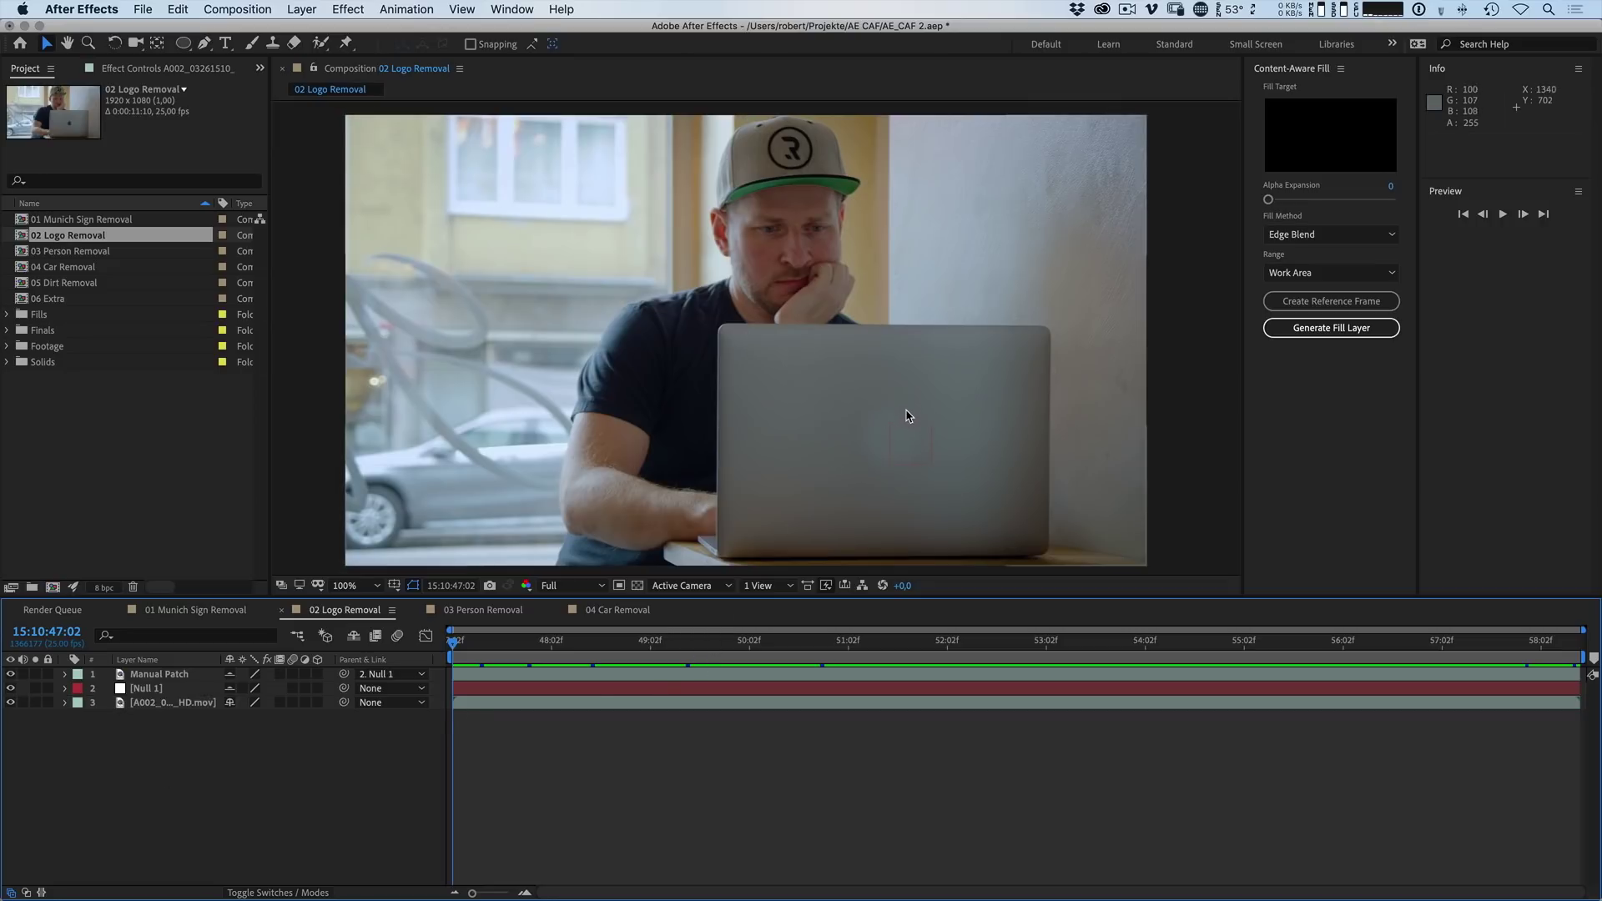
key(space)
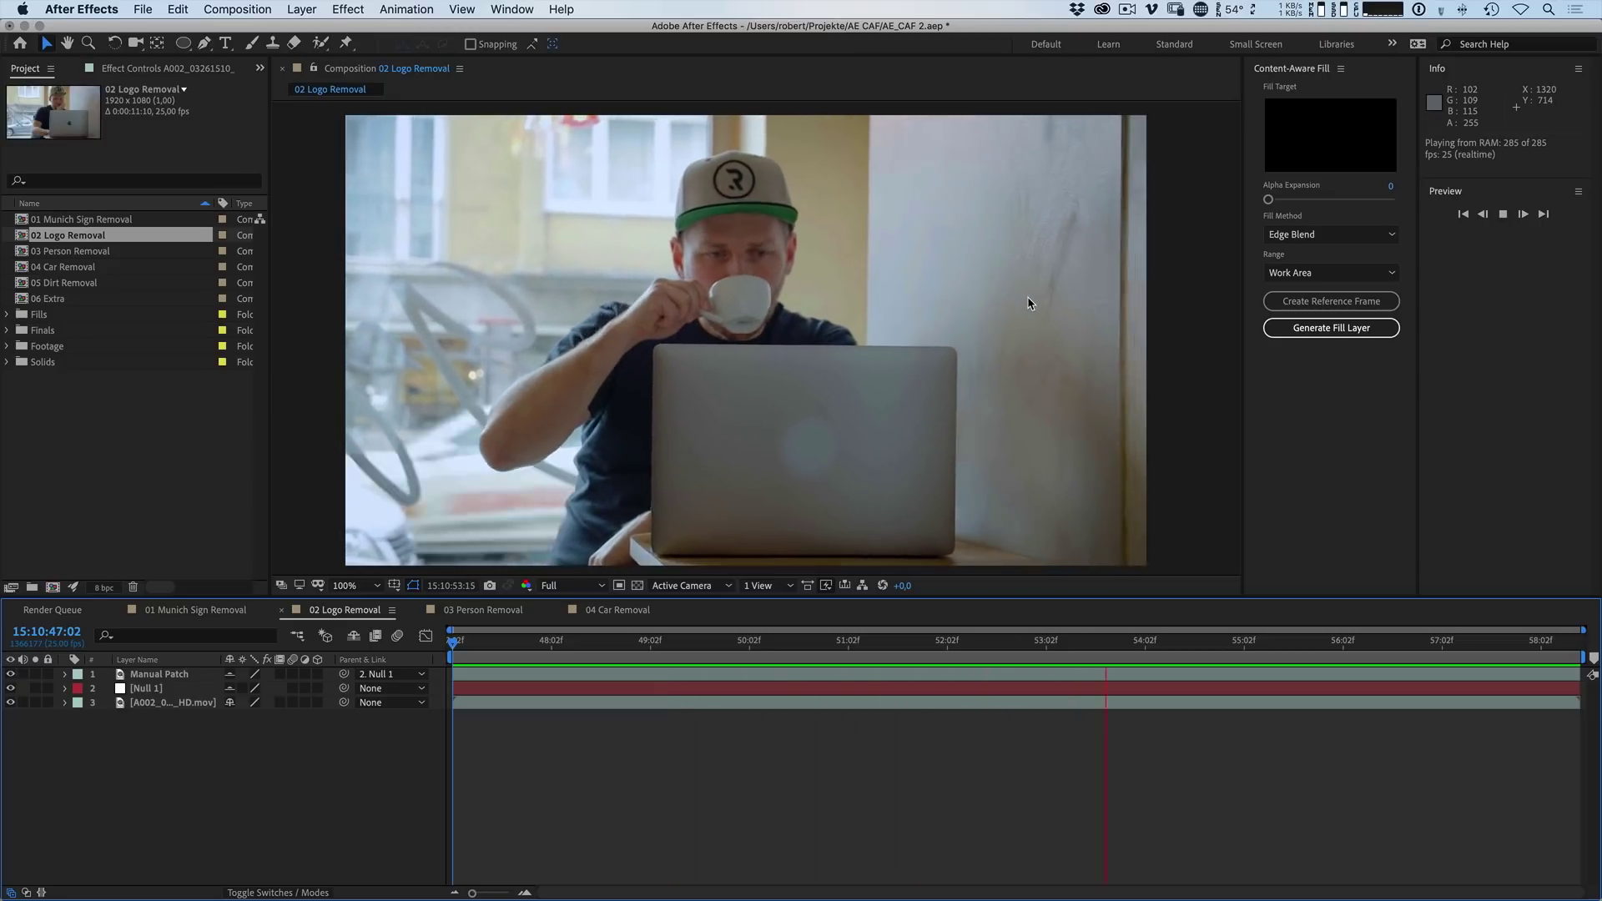
key(space)
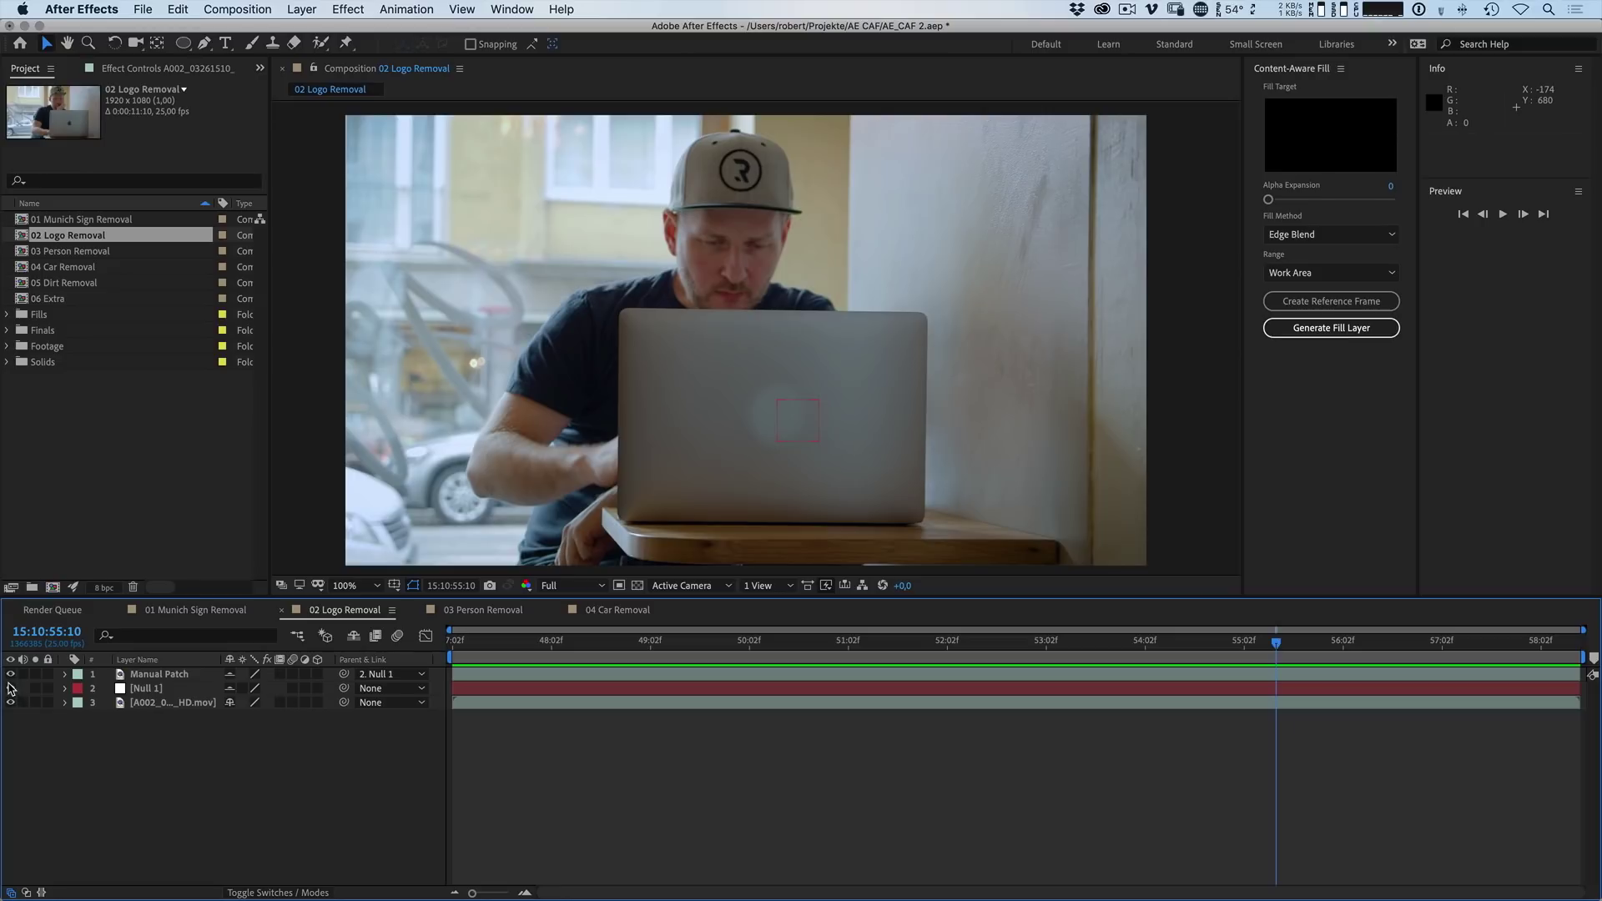
Step: Hide the Manual Patch to reveal the Apple logo and hide the shy layers
click(23, 675)
click(10, 674)
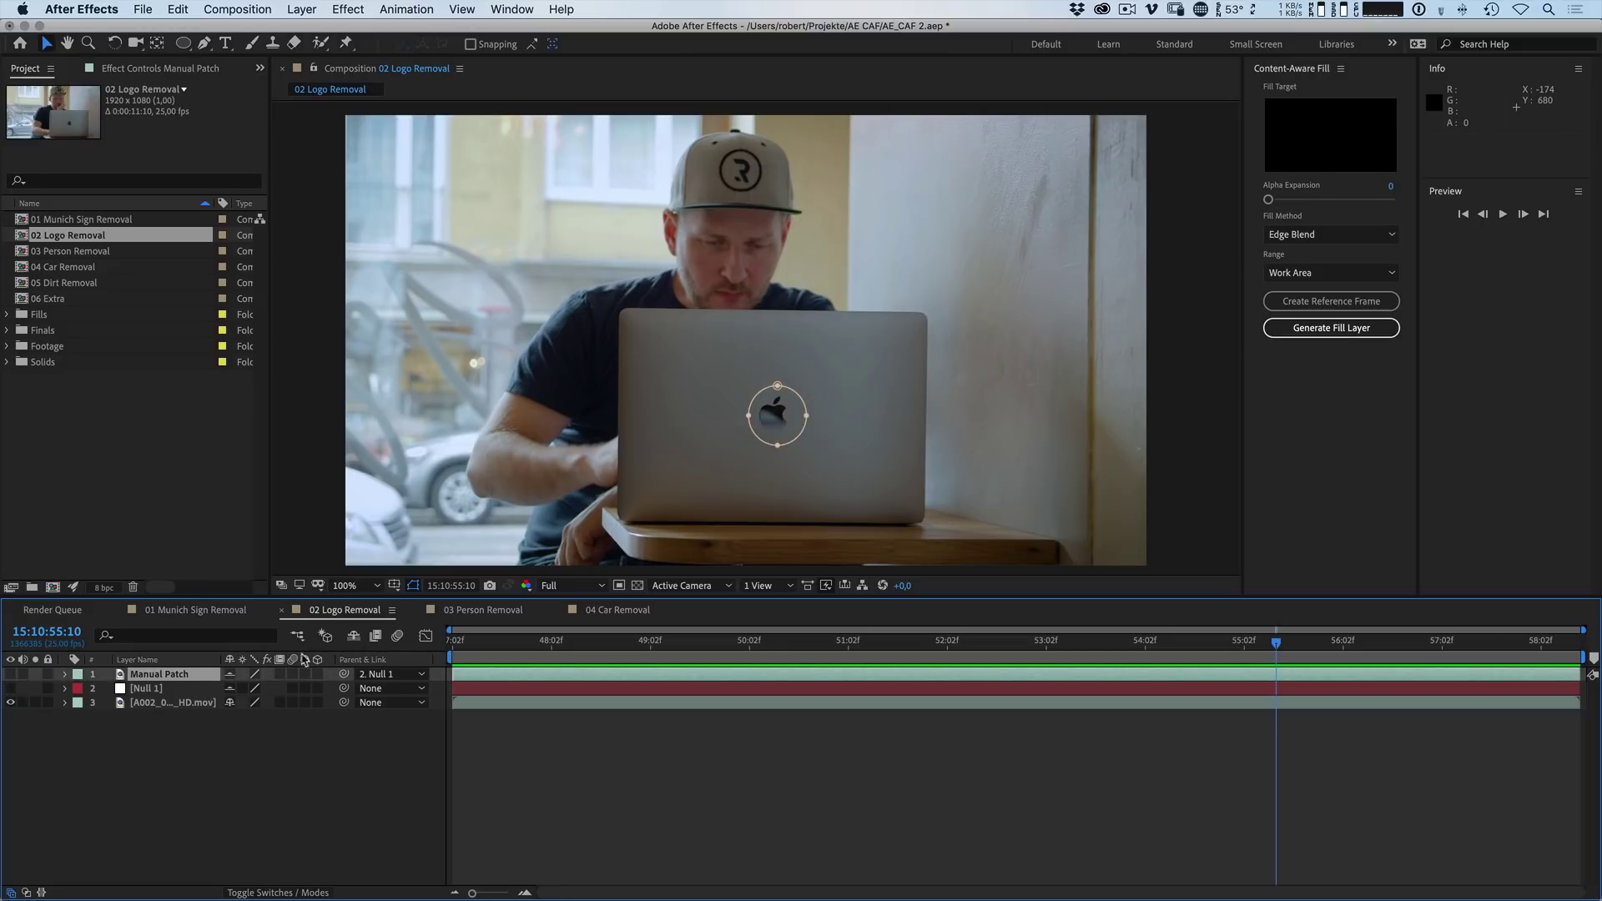
click(354, 639)
Step: Set the footage's Mask 1 to Subtract at comp start and generate a Fill [000-284].png layer over the logo
click(198, 746)
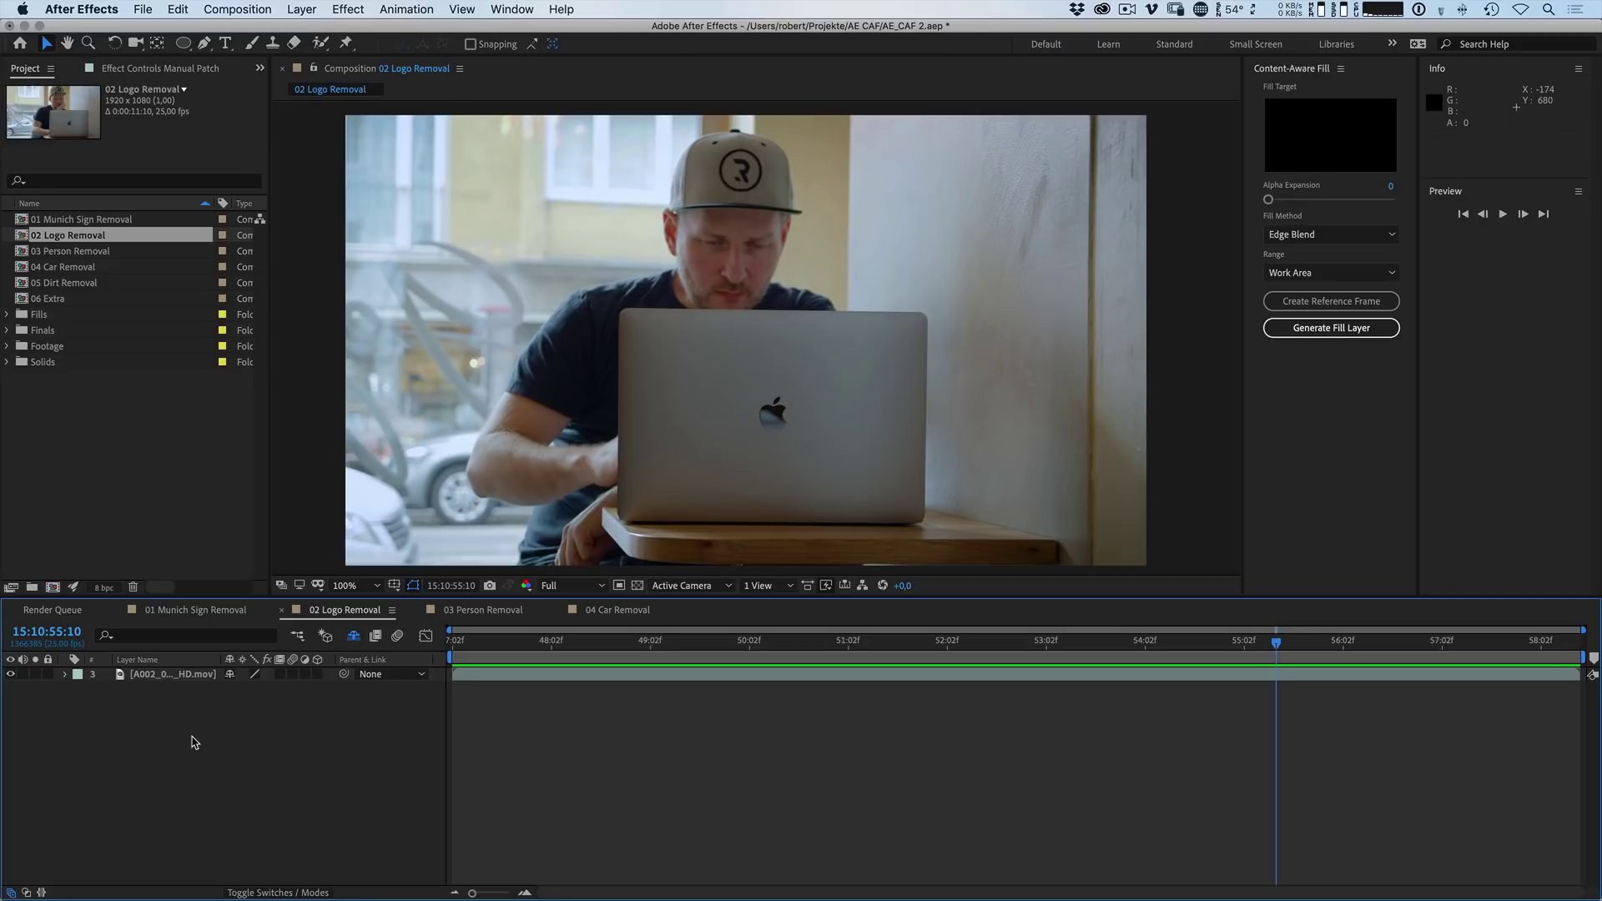
click(139, 679)
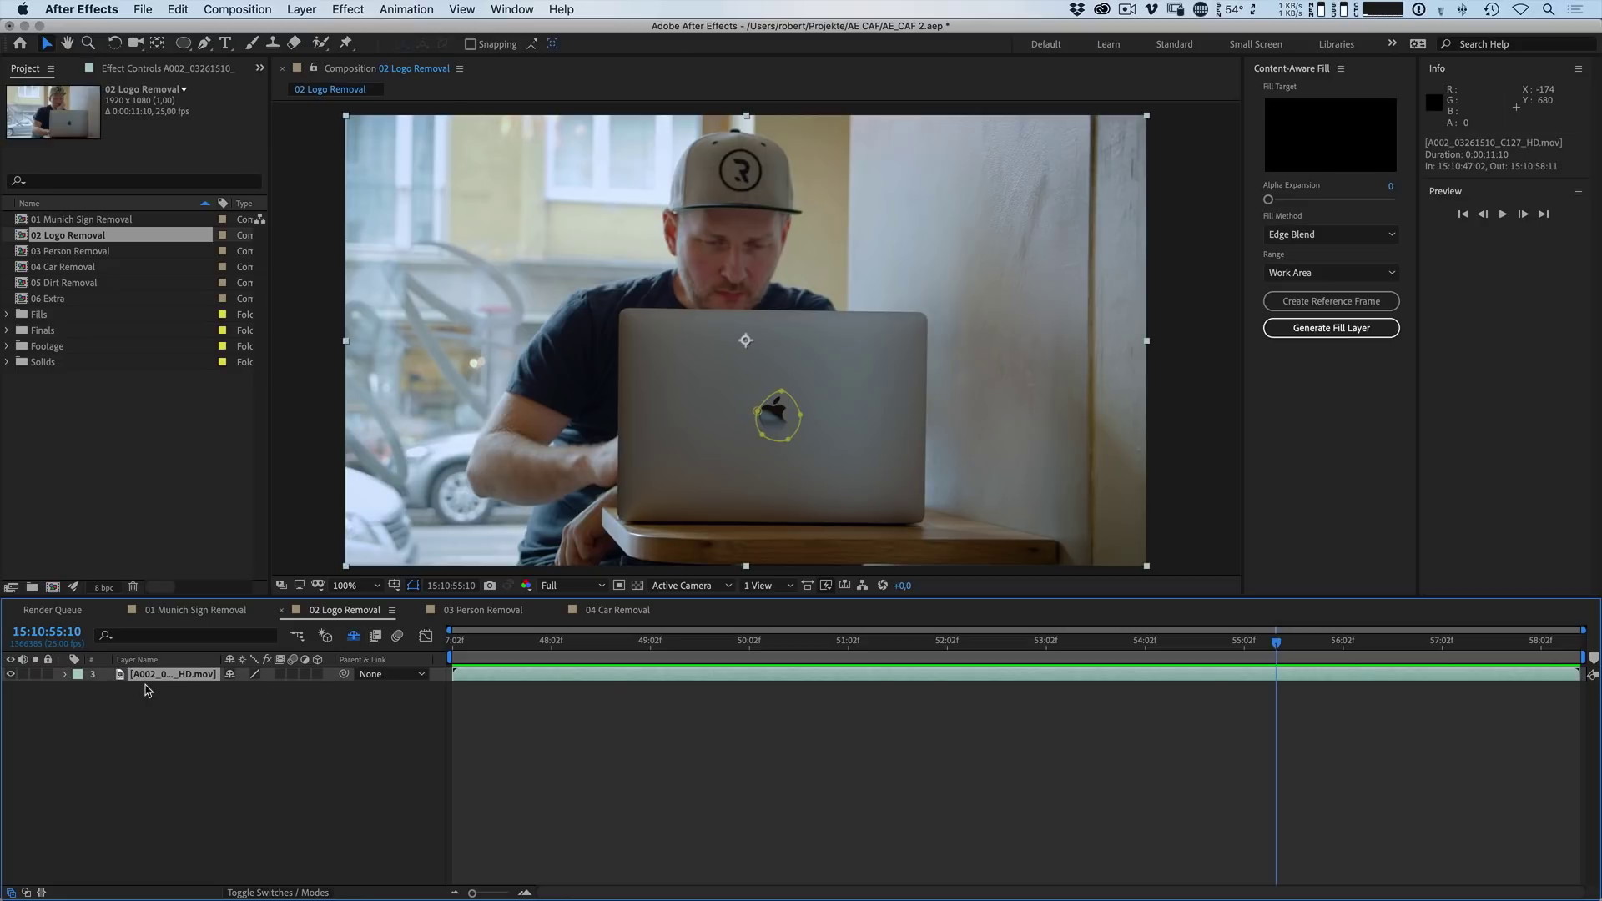
key(m)
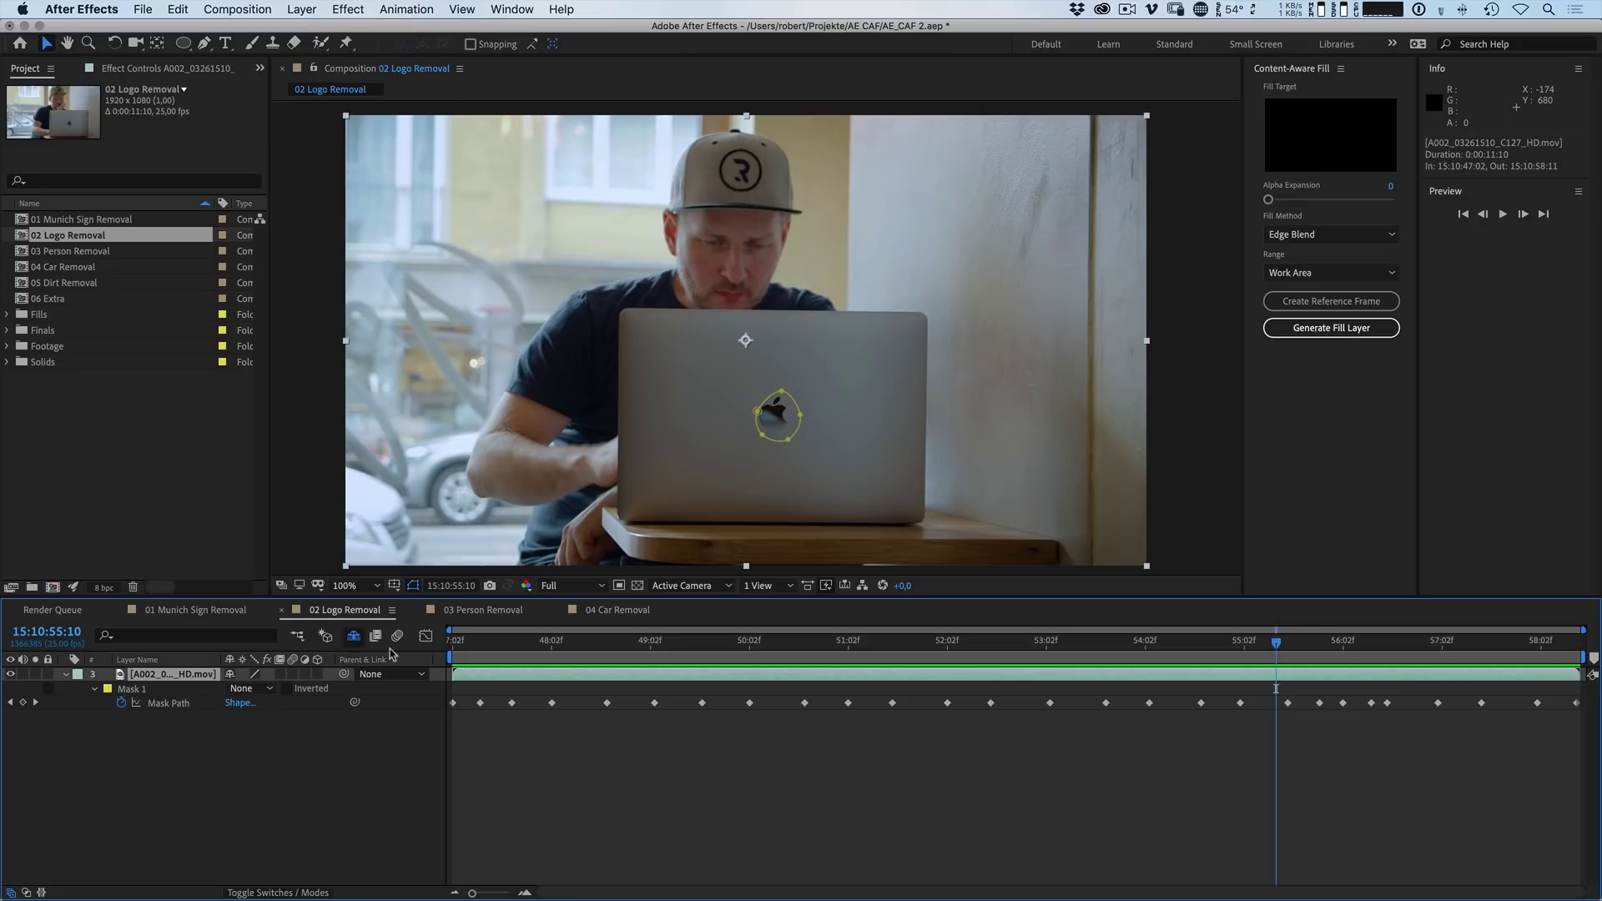
click(455, 642)
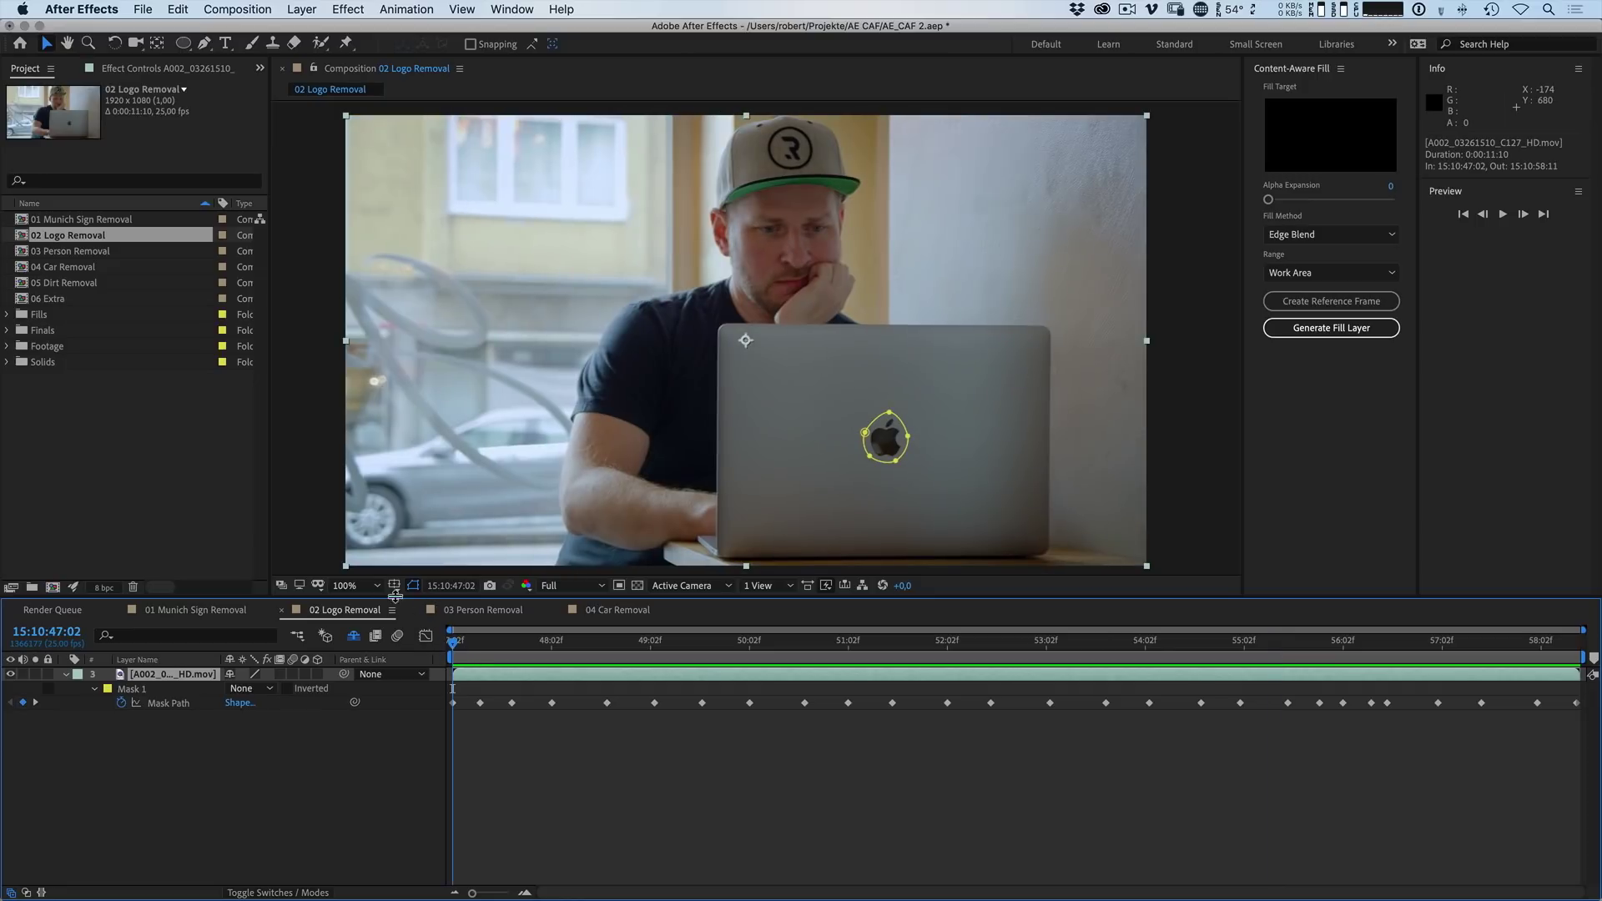
click(250, 689)
click(266, 738)
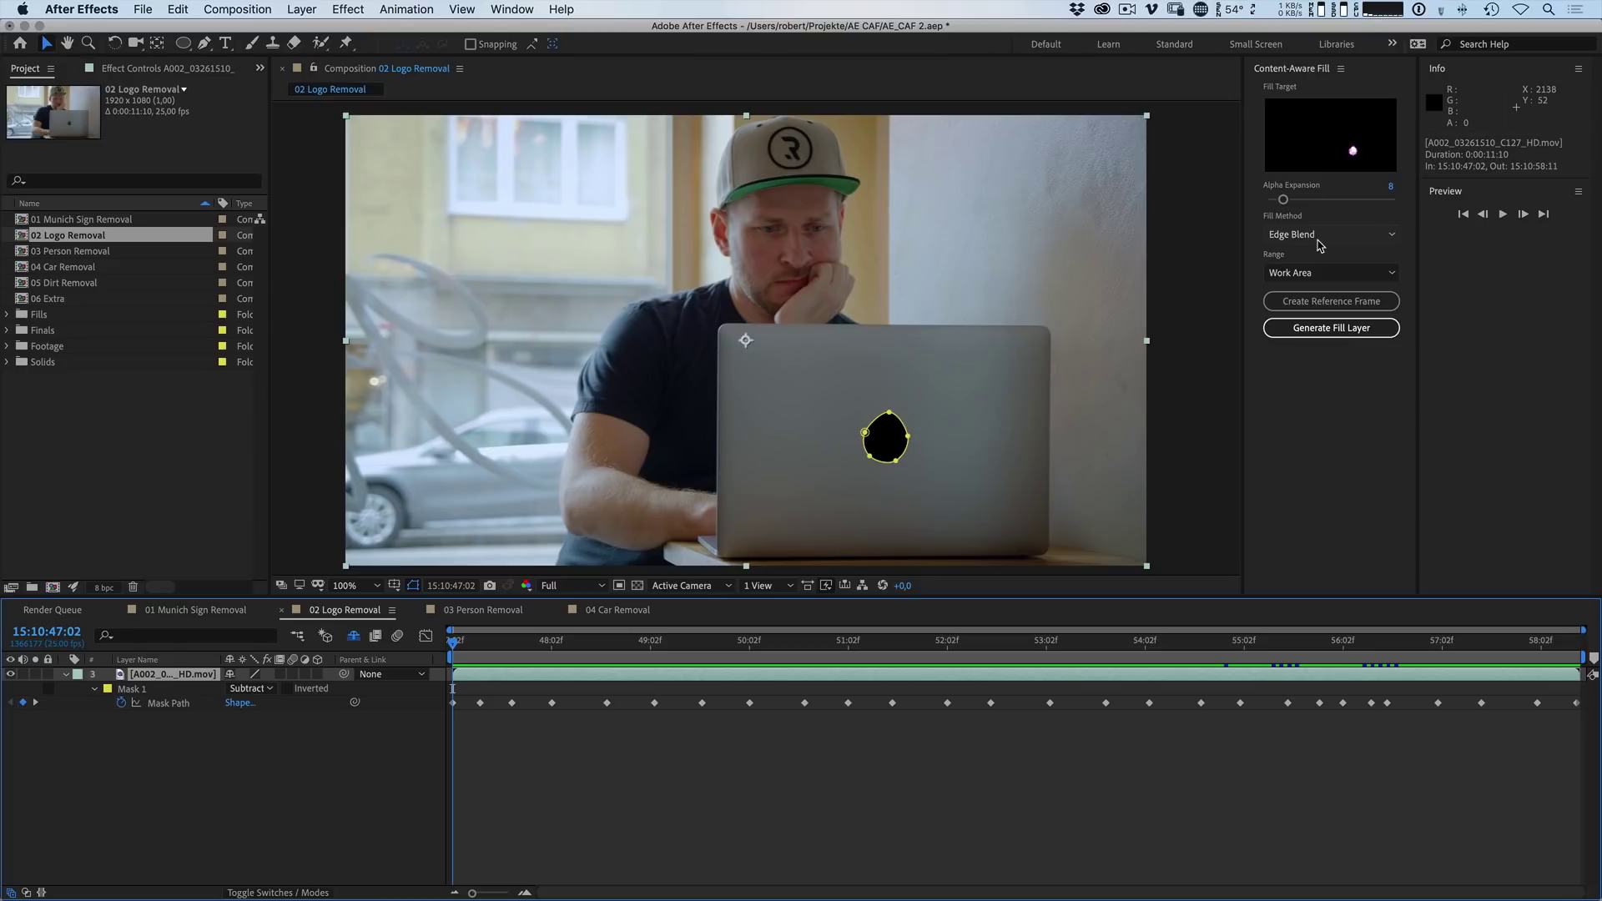
click(1303, 333)
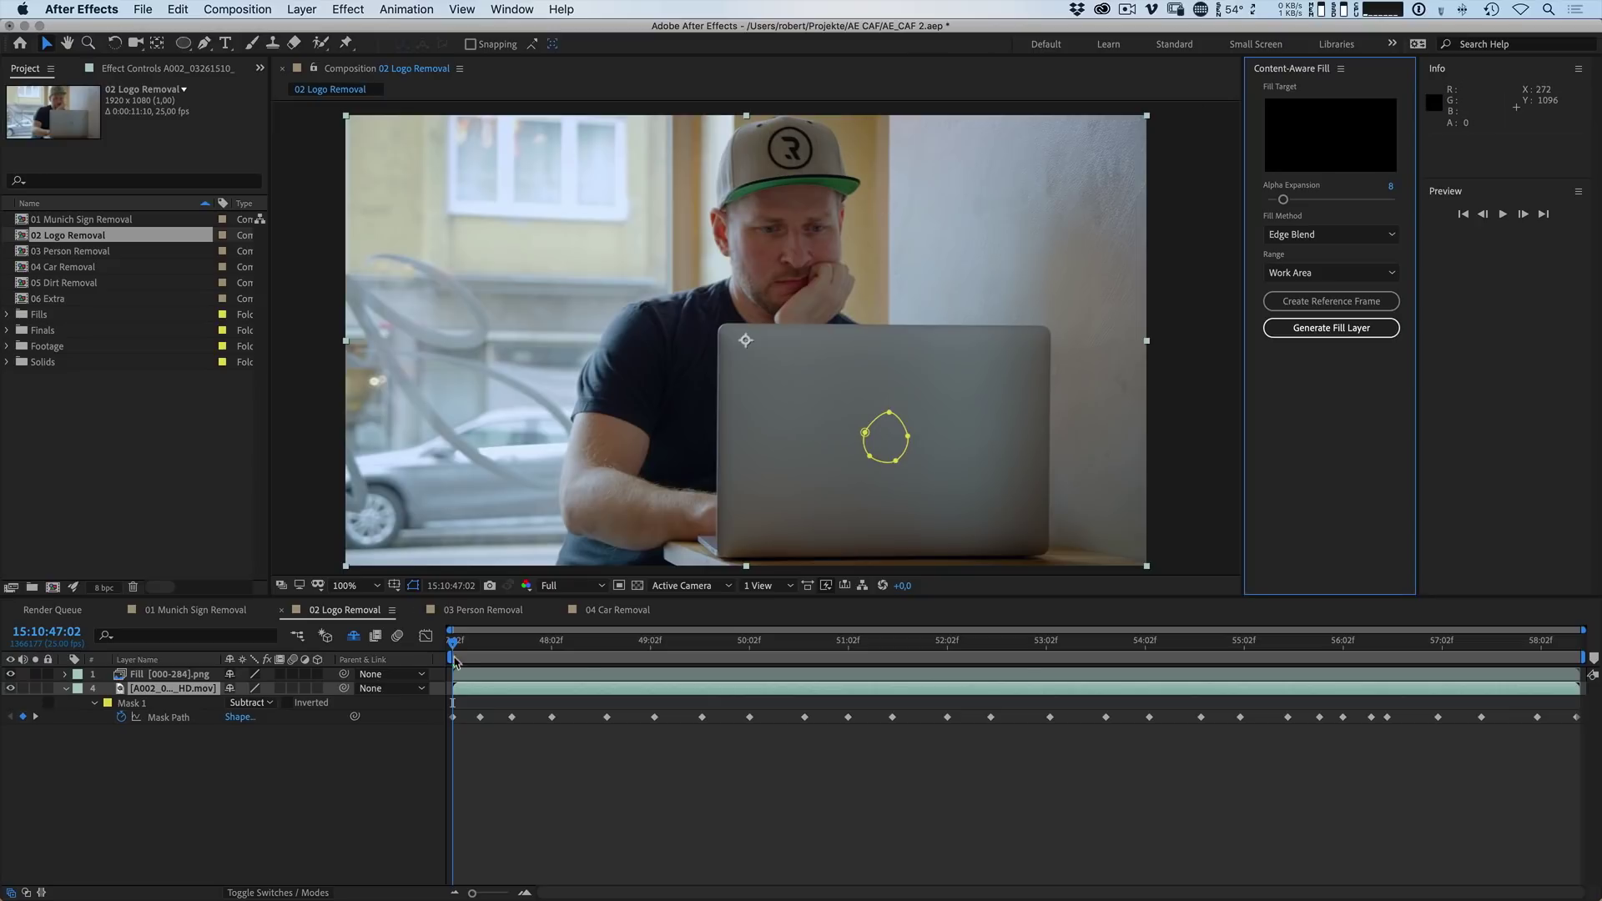
click(448, 726)
key(space)
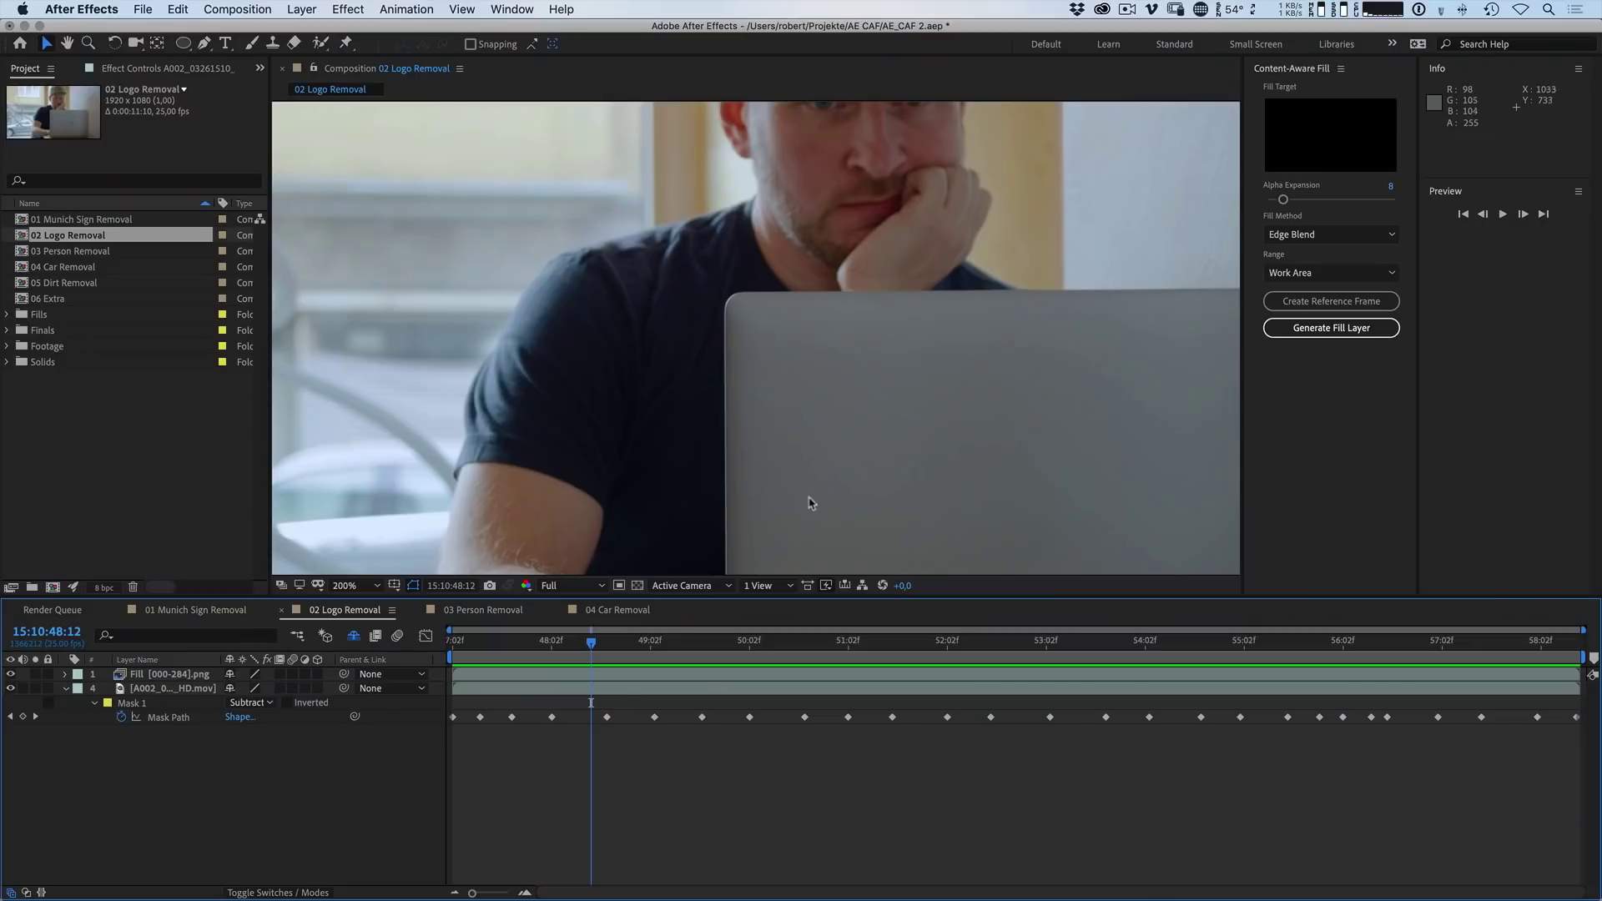
drag(937, 475, 709, 347)
scroll(762, 401, up, 2)
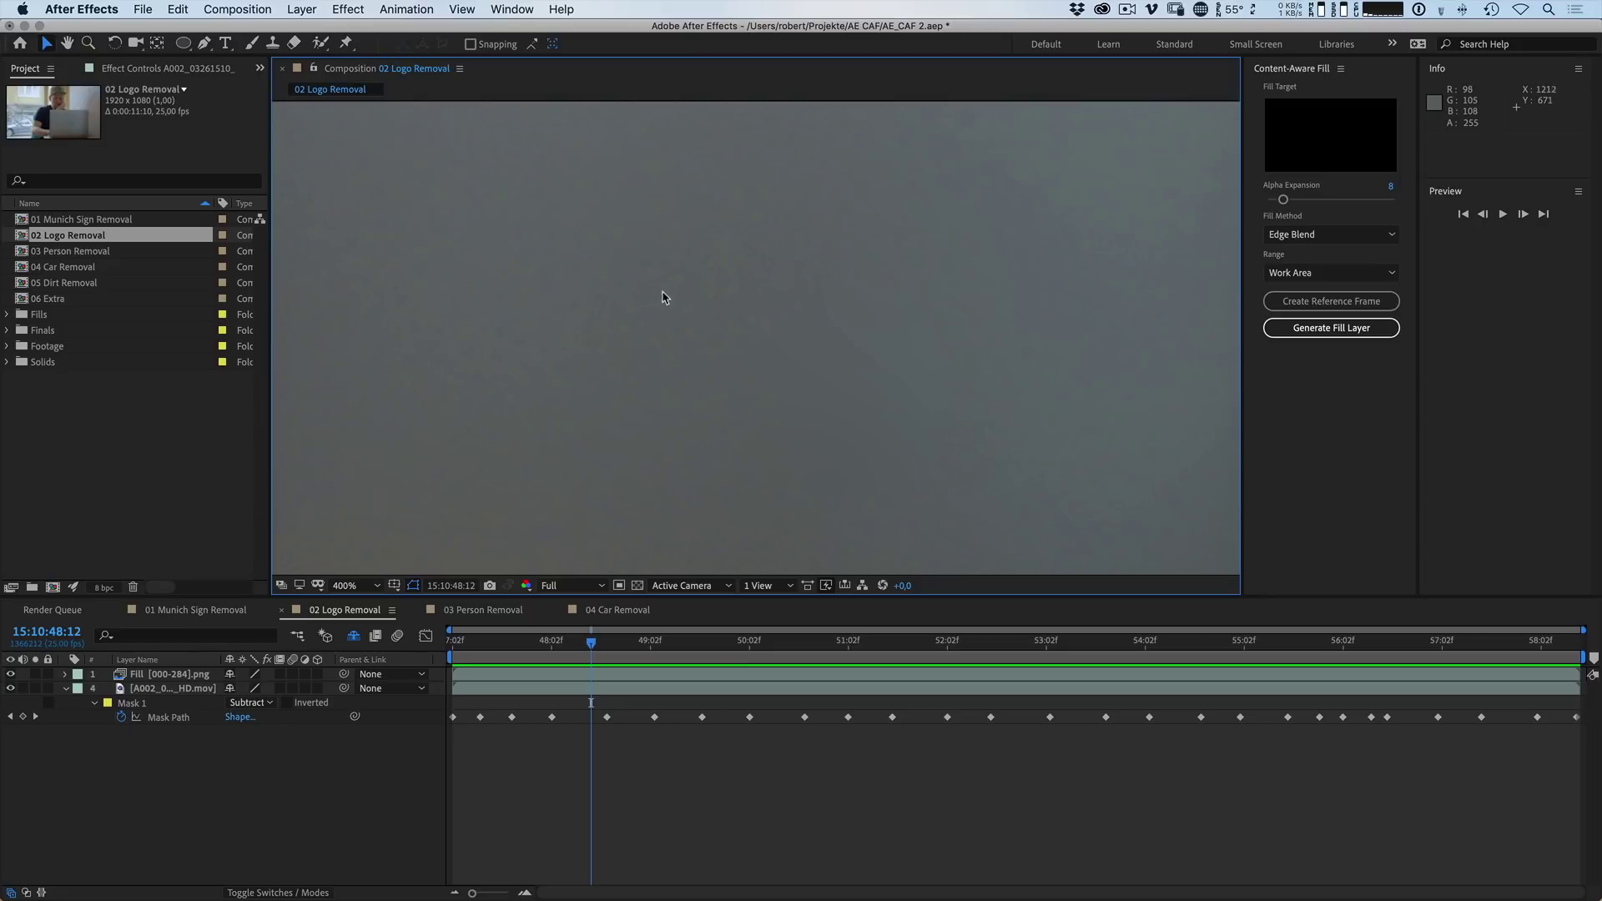
drag(664, 298, 779, 311)
Step: Add Match Grain to the Fill [000-284].png layer with the footage as noise source, Final Output, Intensity 0,830
click(150, 675)
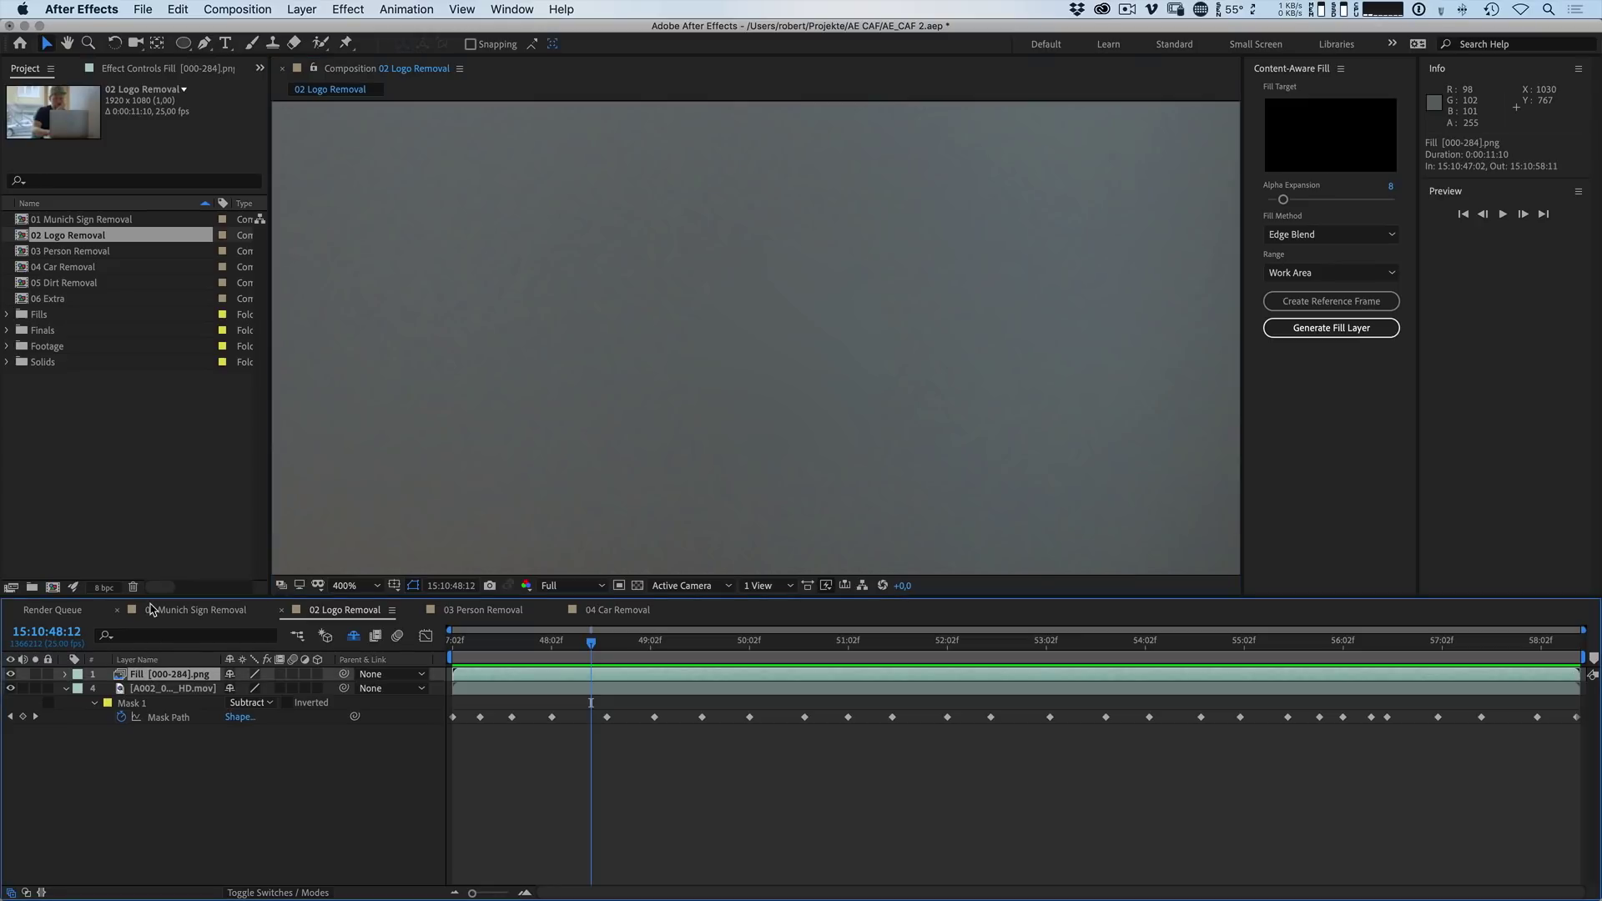
key(ctrl+space)
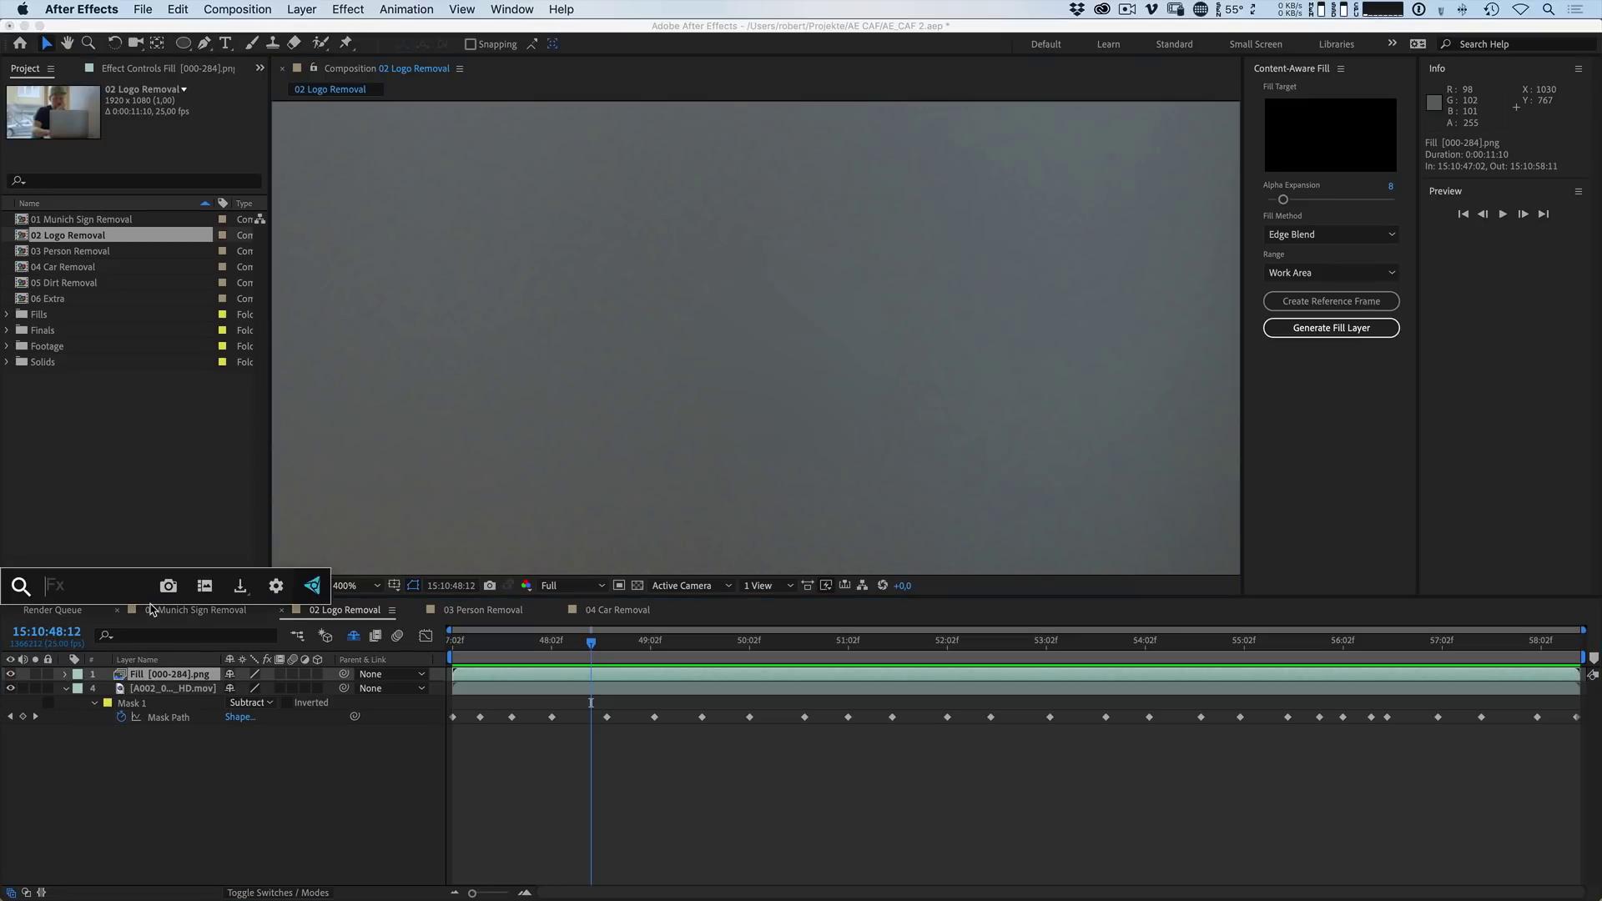
text(matc)
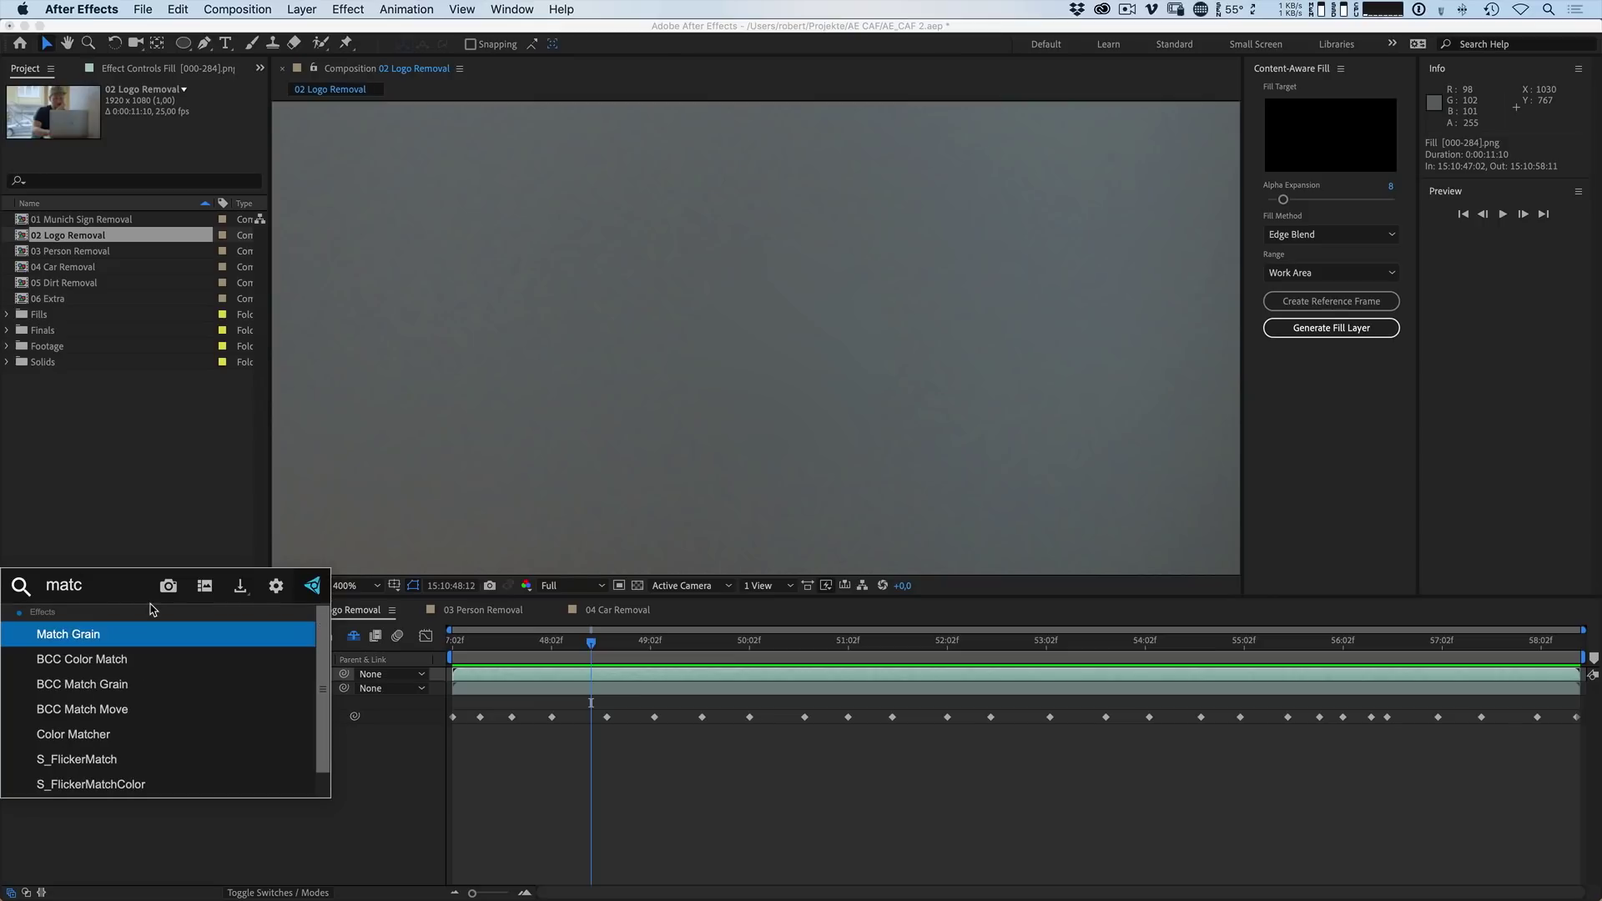
key(Return)
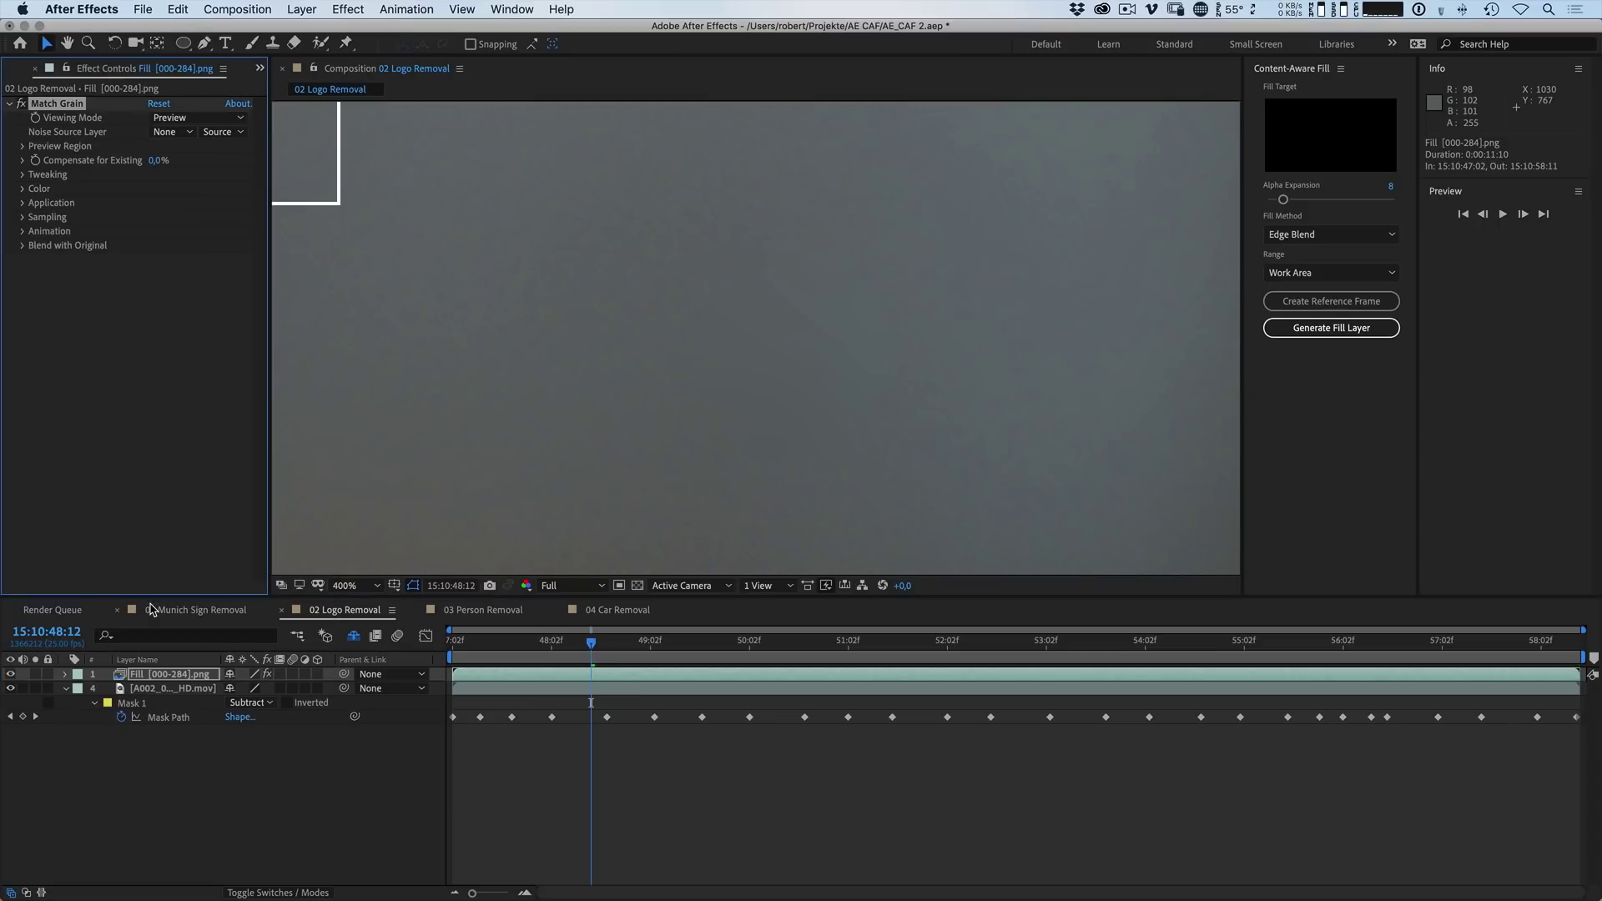
click(175, 132)
click(202, 224)
click(199, 117)
click(201, 199)
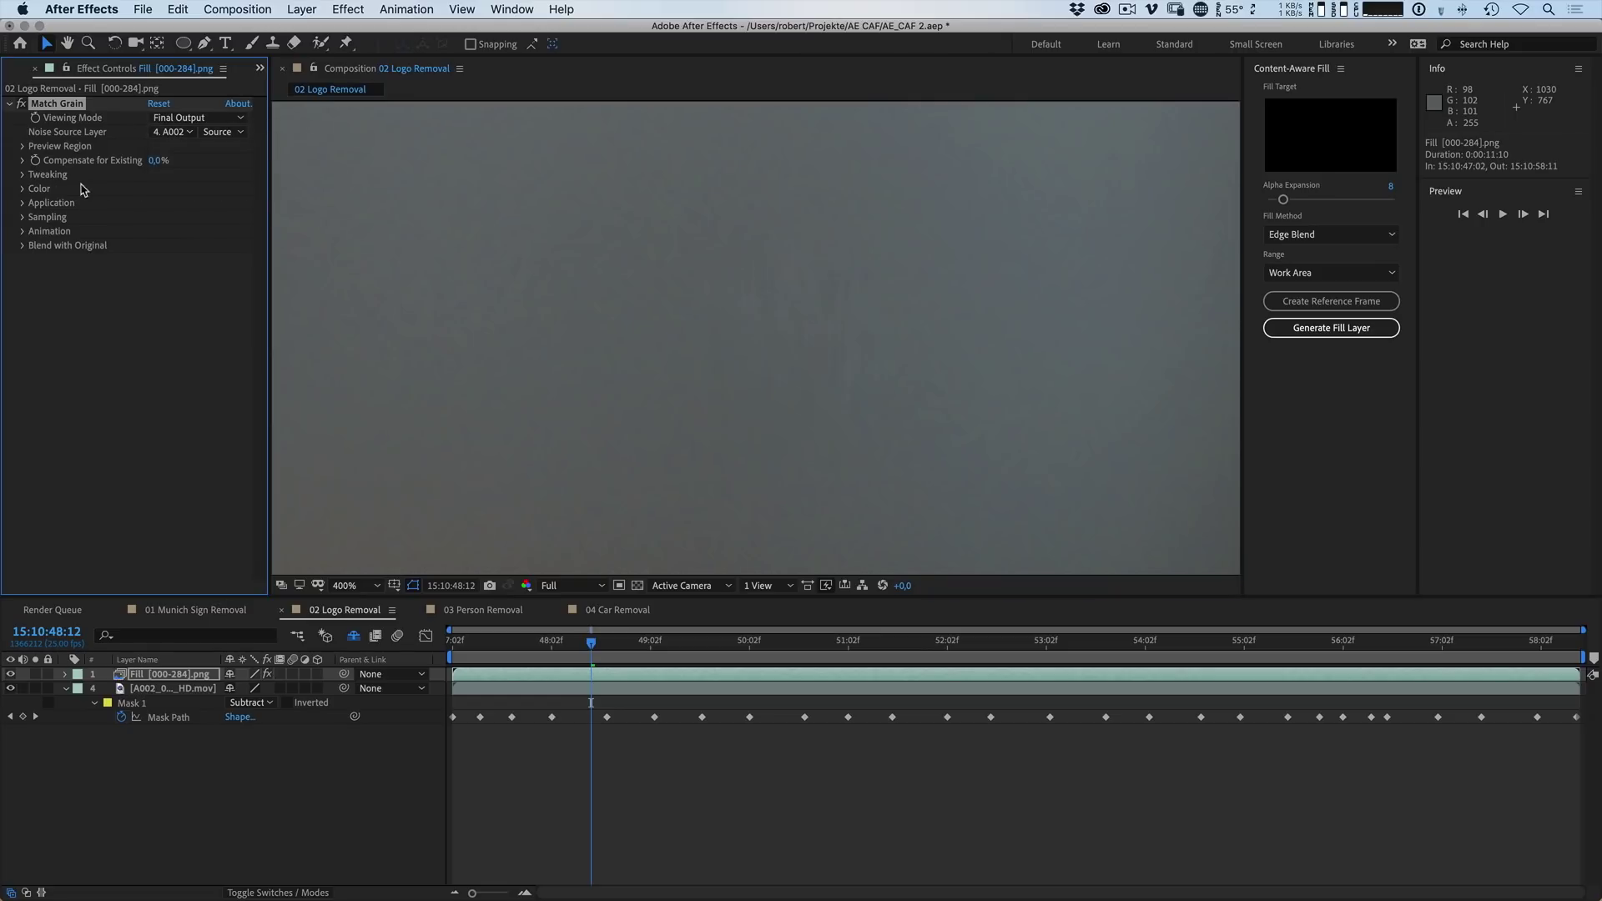
click(23, 175)
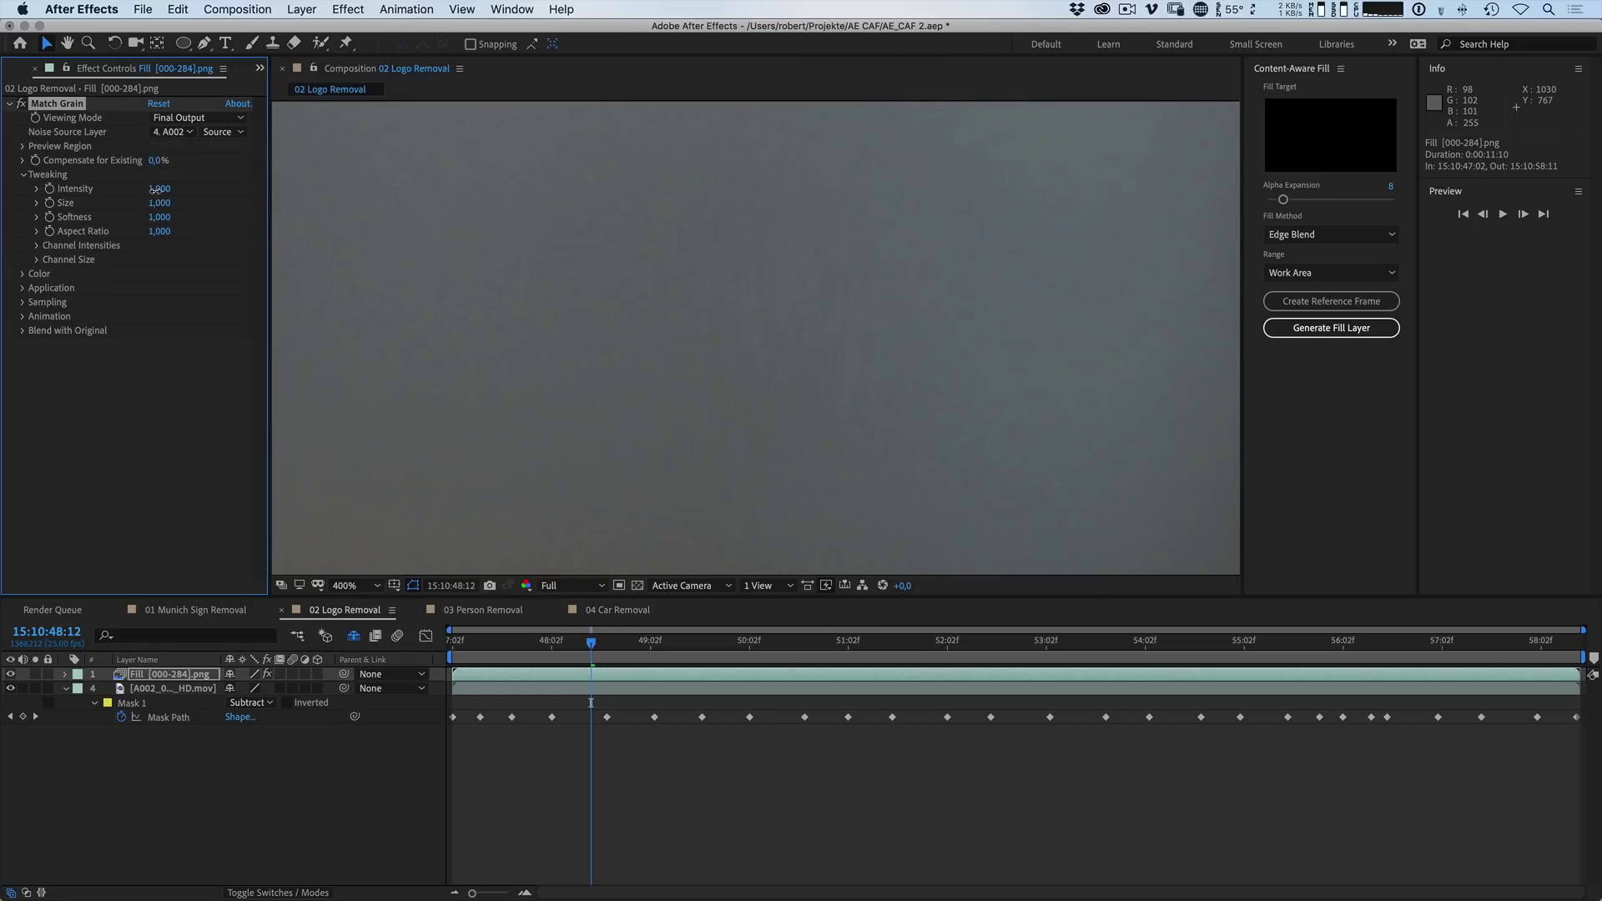
drag(147, 193, 140, 194)
Step: Fit the whole frame in view and preview the grain-matched laptop shot
key(comma)
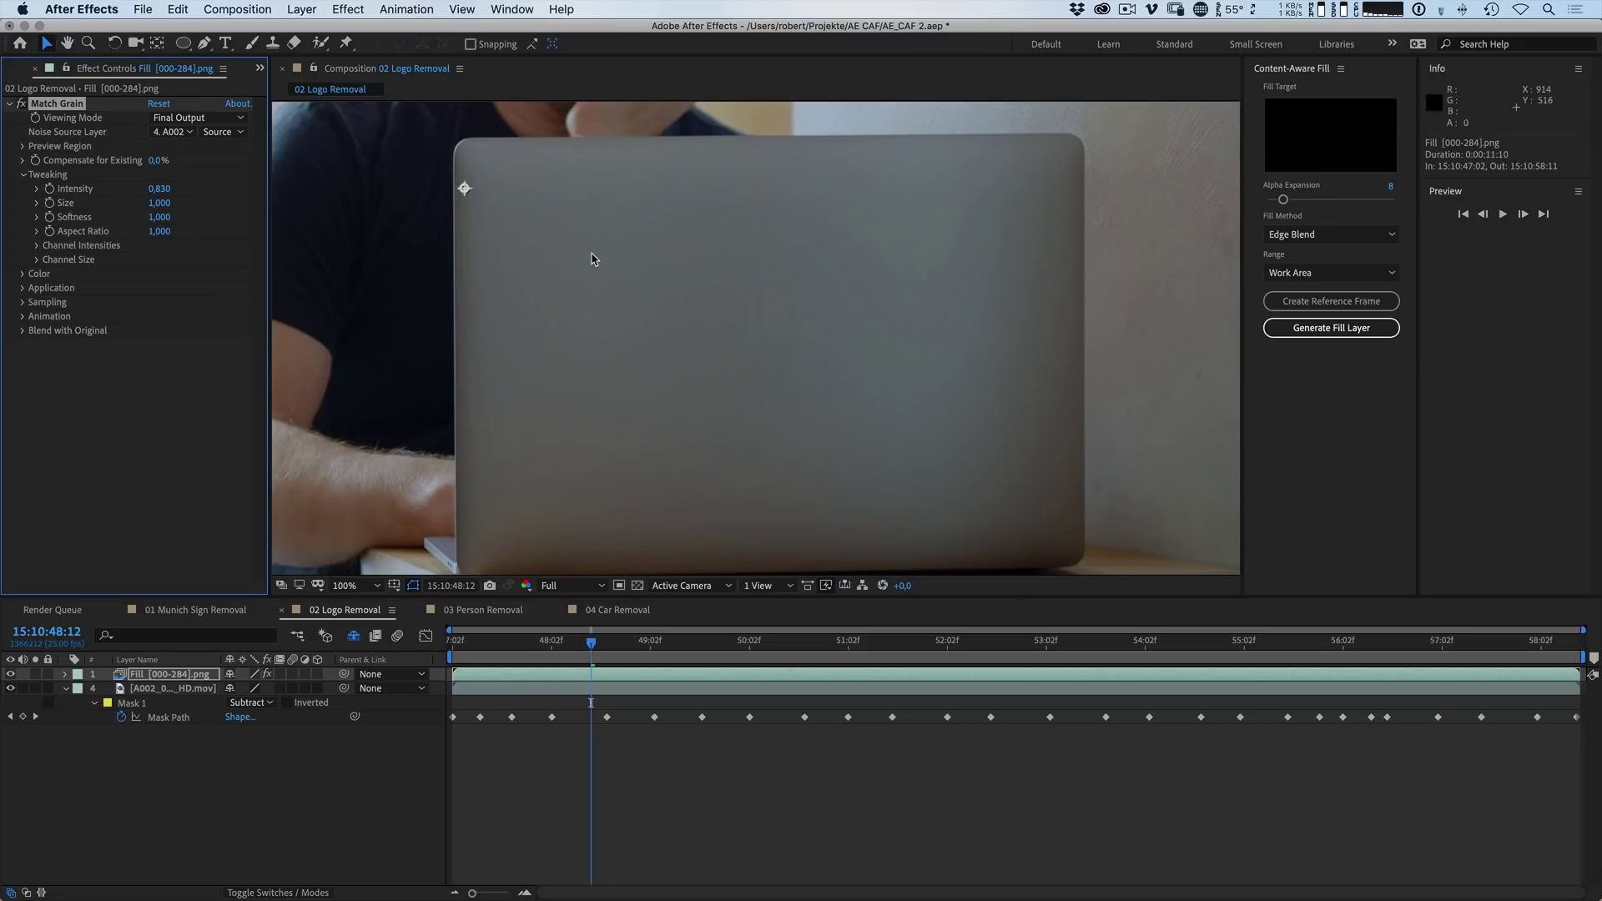
key(comma)
drag(595, 254, 716, 298)
key(space)
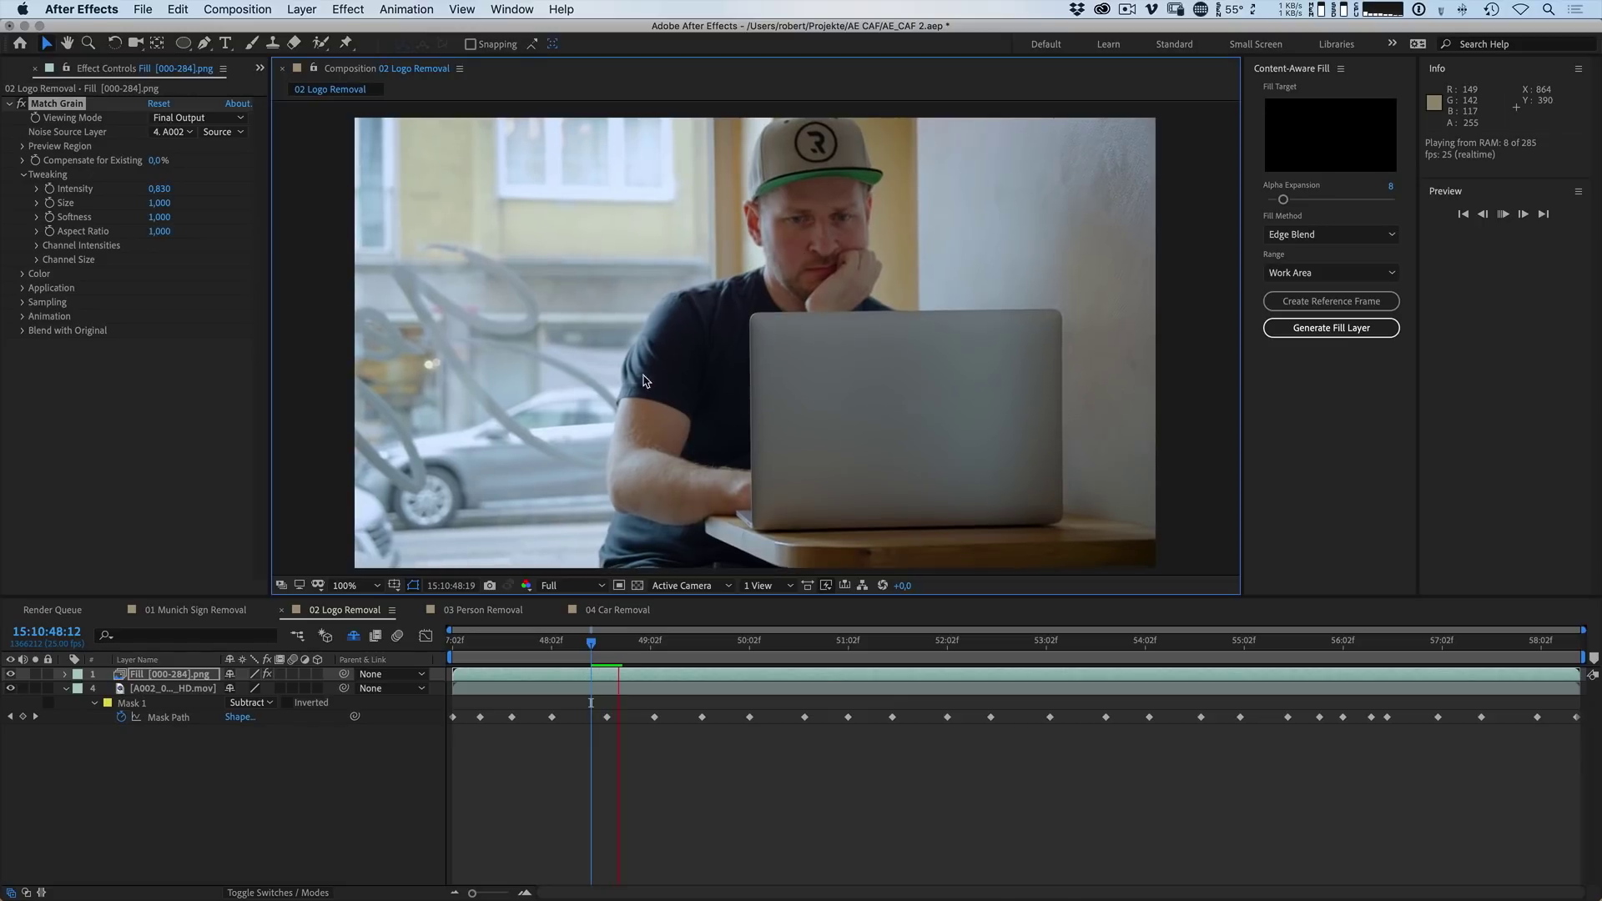
key(space)
drag(596, 647, 591, 647)
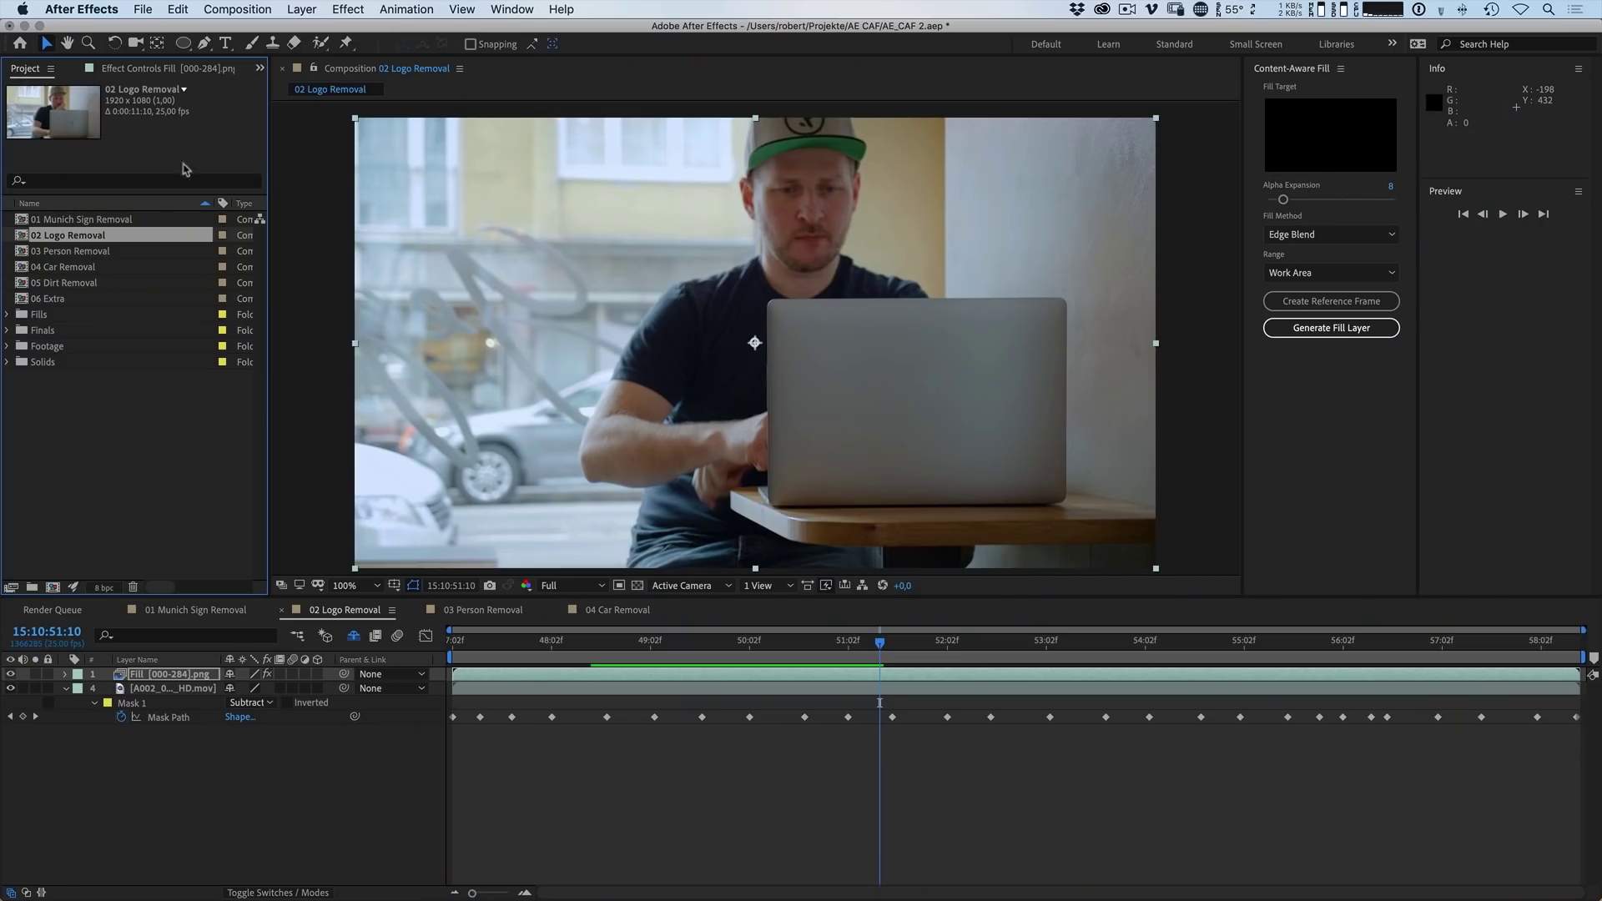
Step: Open the 03 Person Removal composition at an earlier frame
double_click(27, 251)
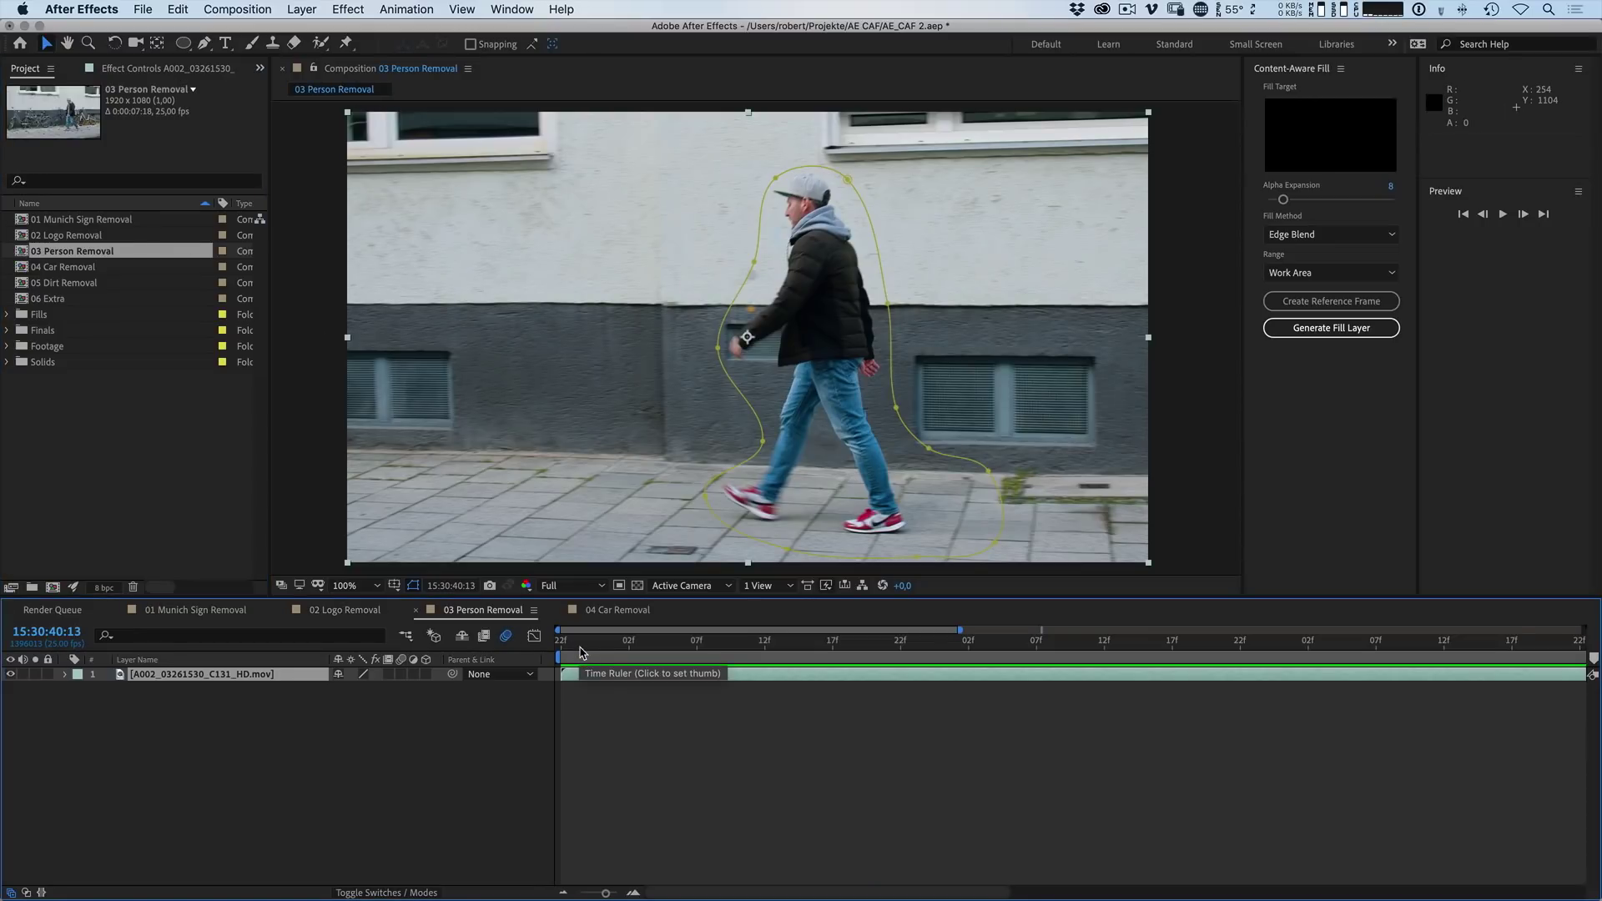
click(577, 651)
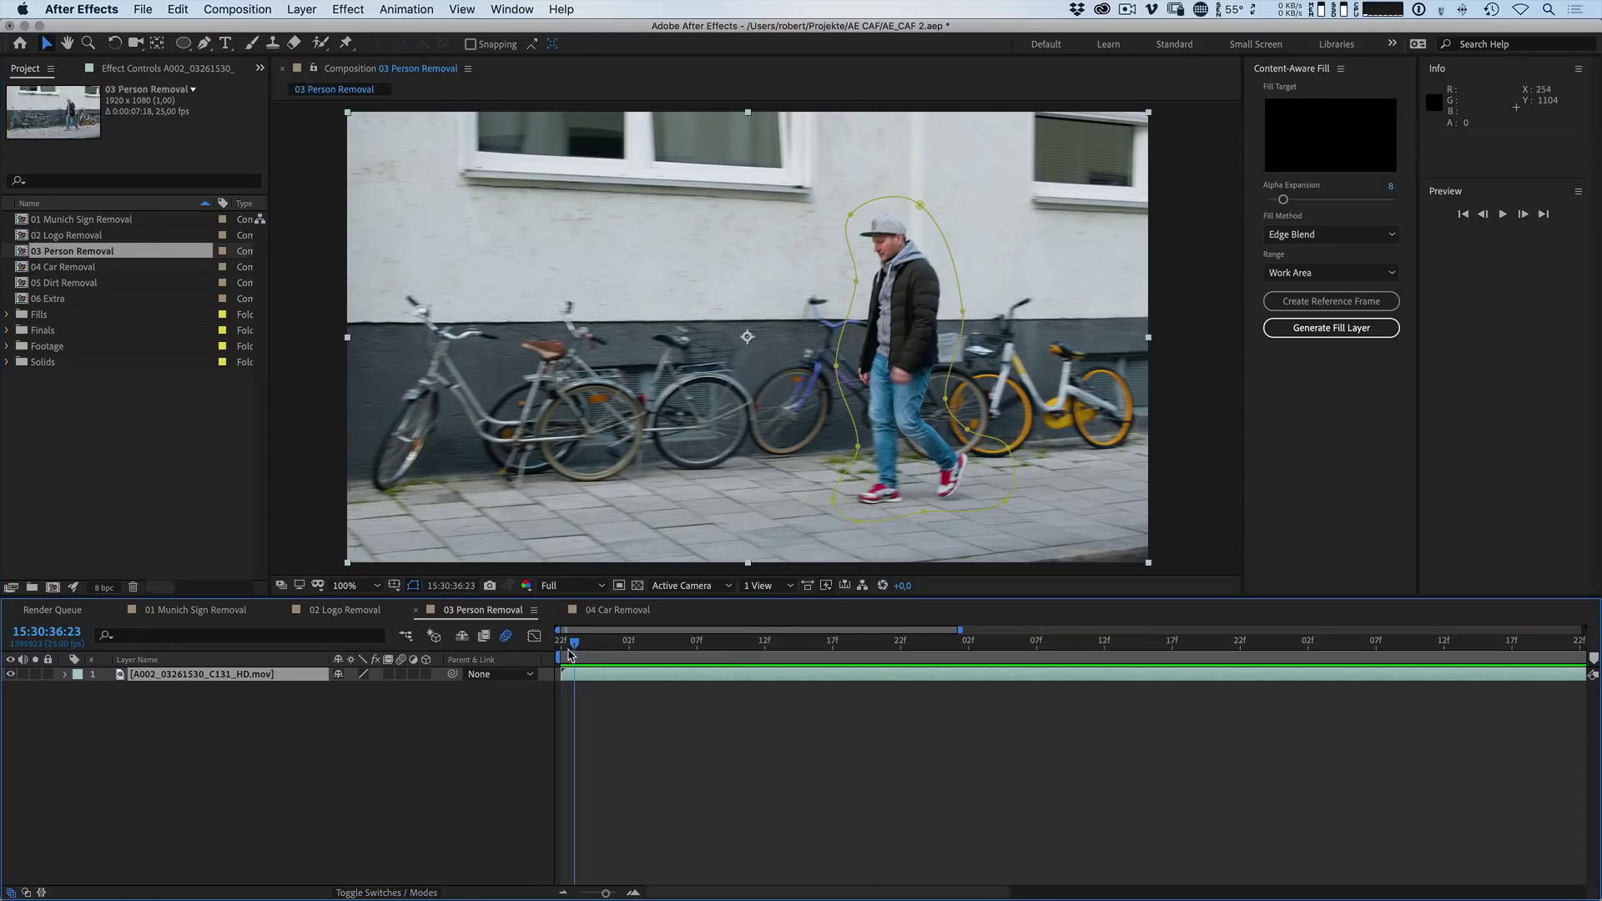
click(562, 650)
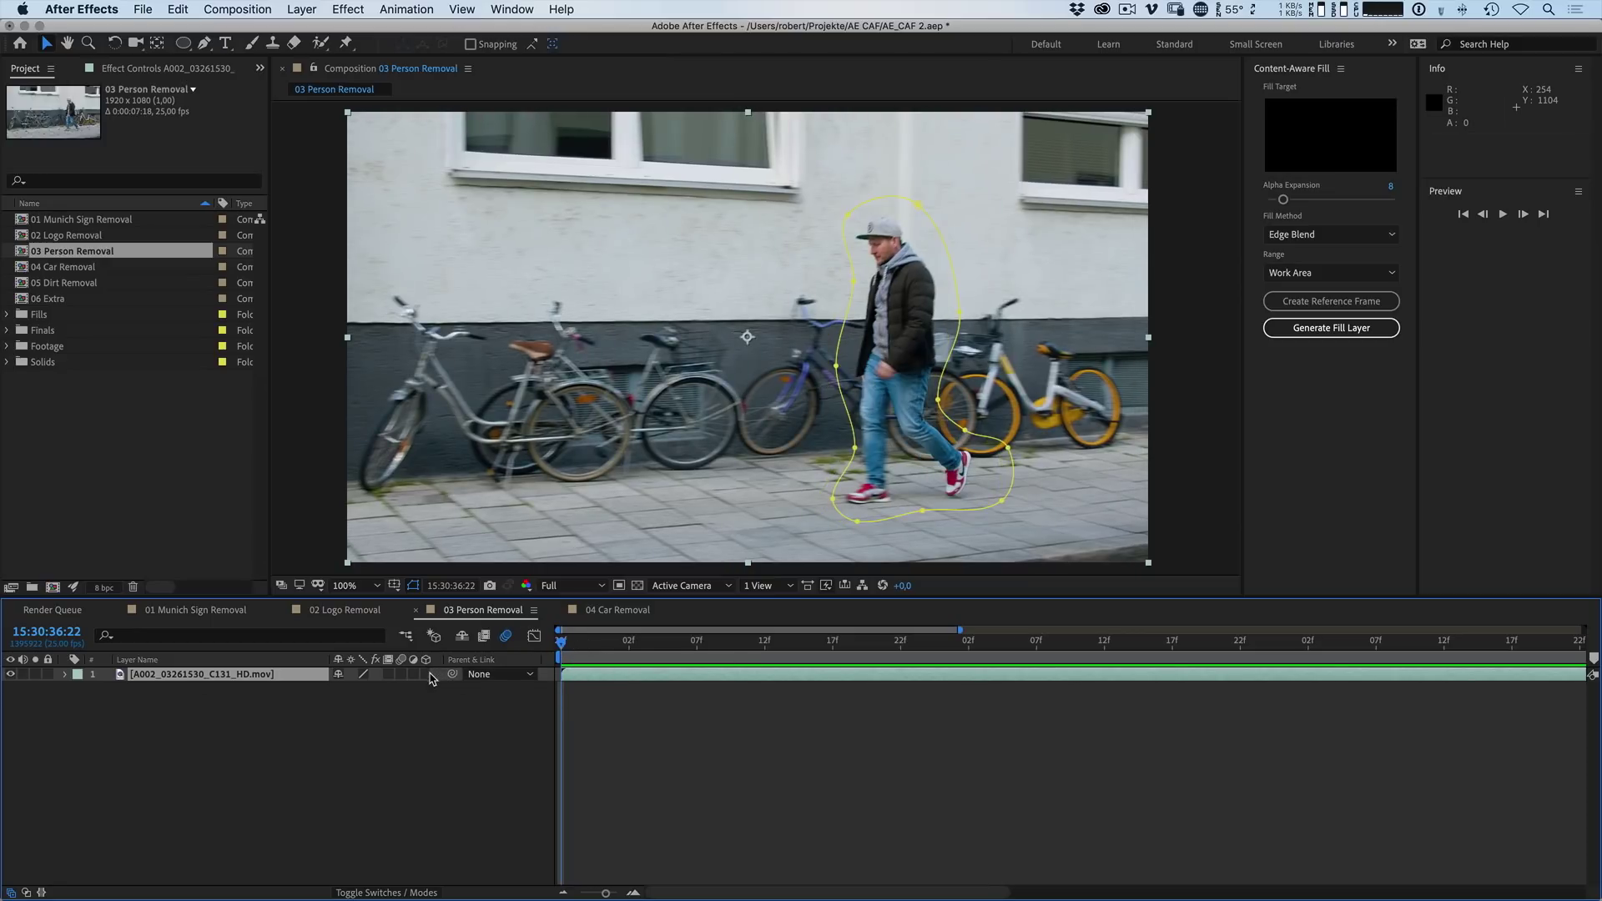
Step: Reveal the walking man's animated mask and preview it across the zoomed-out timeline
key(m)
key(space)
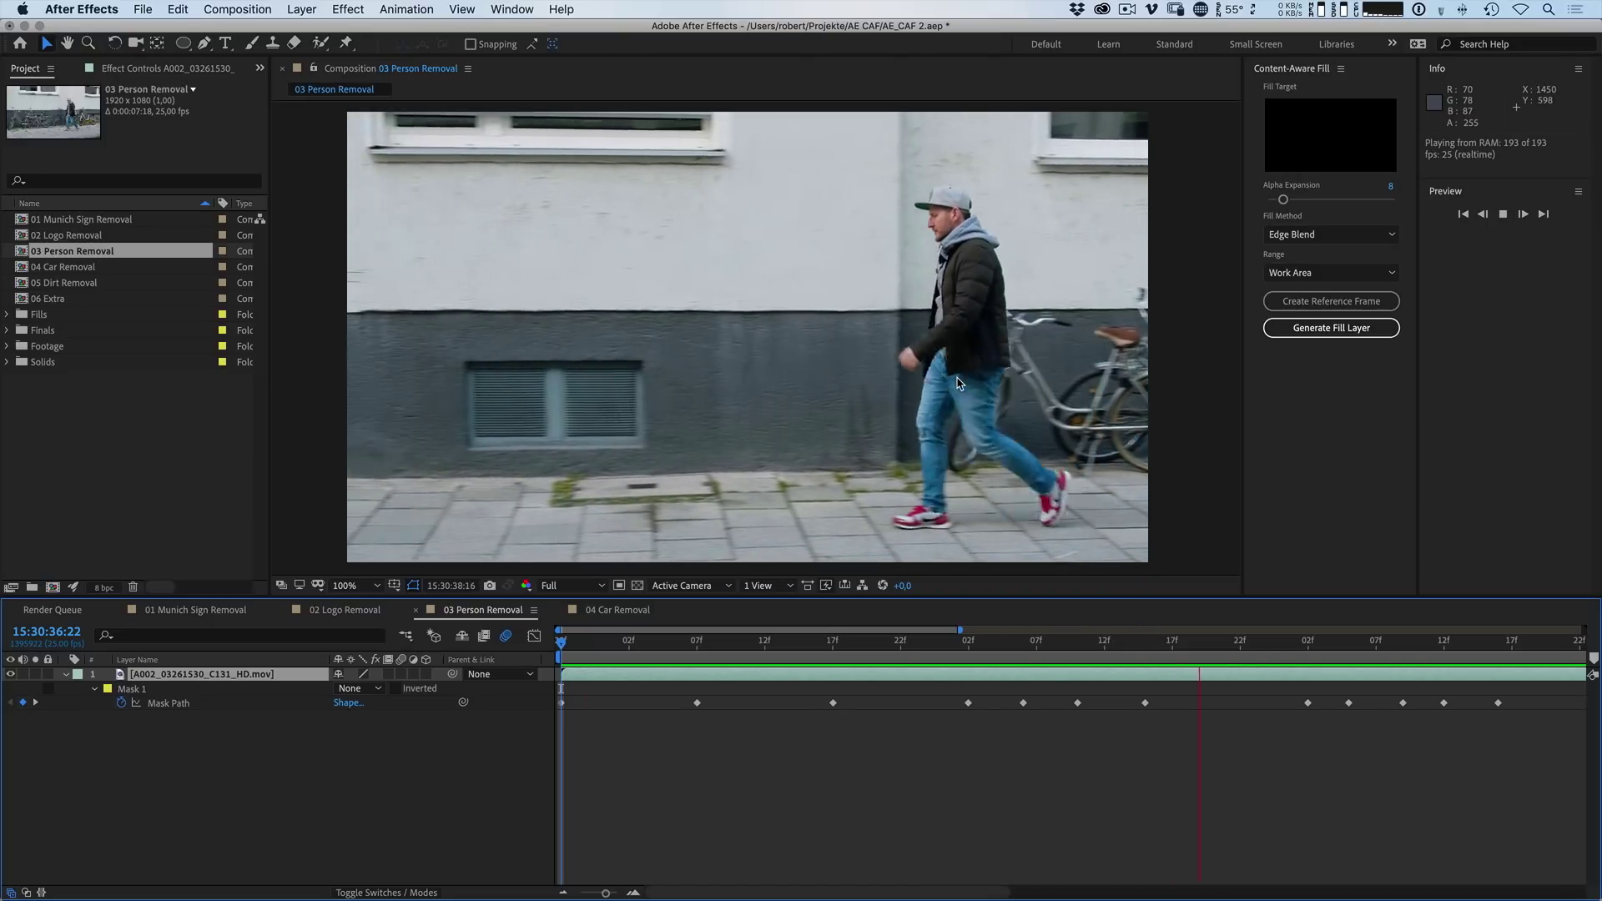
key(space)
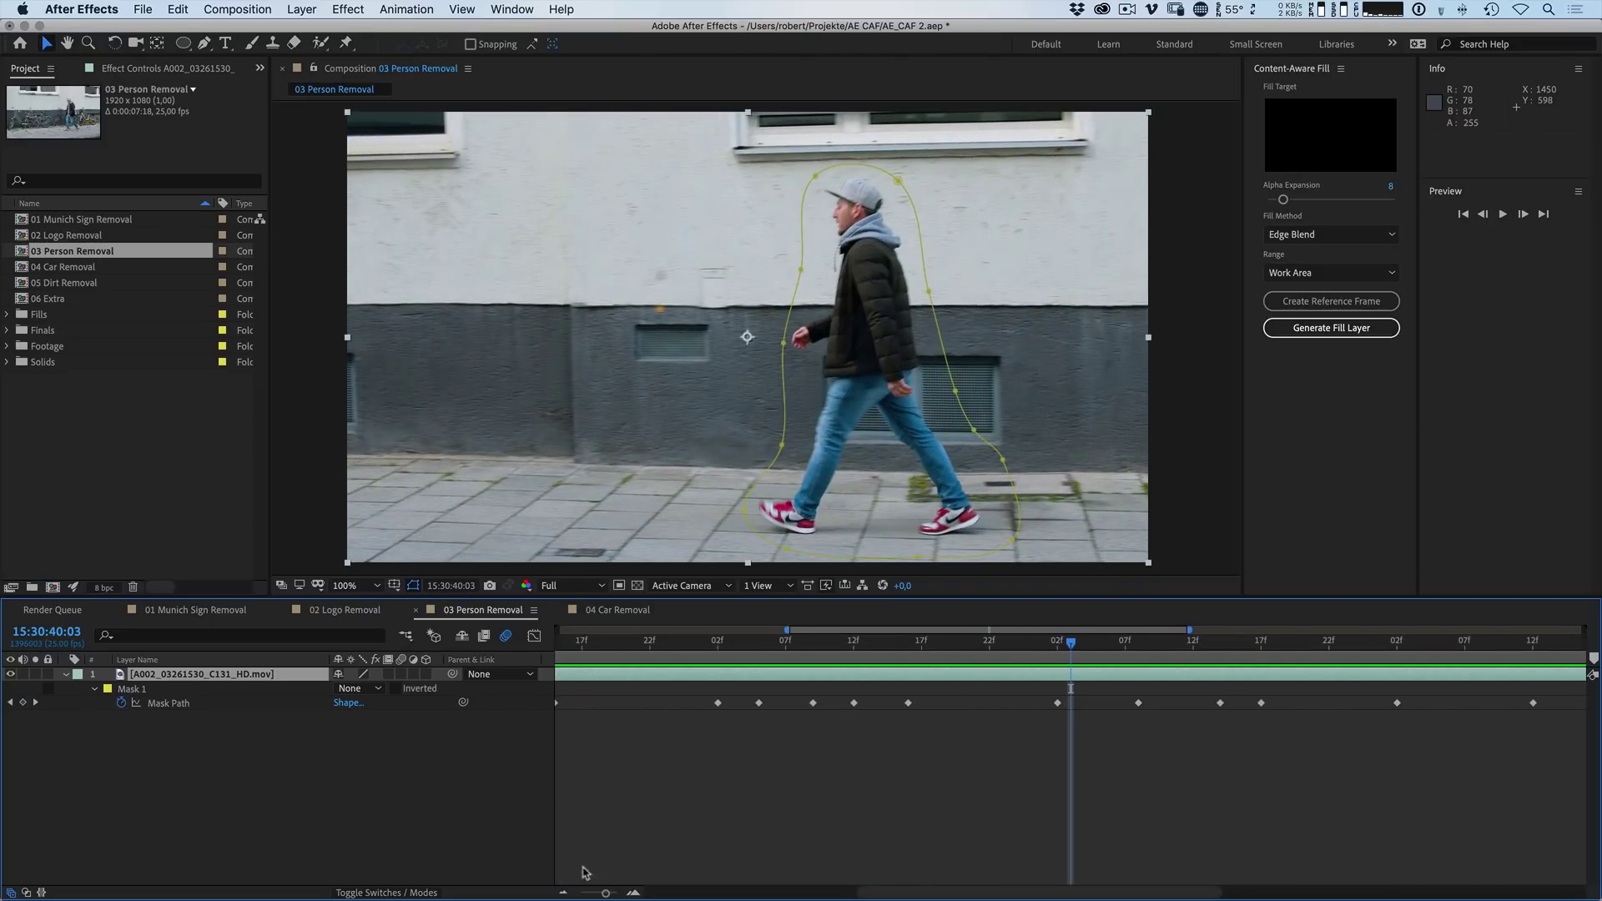
click(565, 891)
drag(600, 642, 1274, 637)
drag(1177, 630, 528, 644)
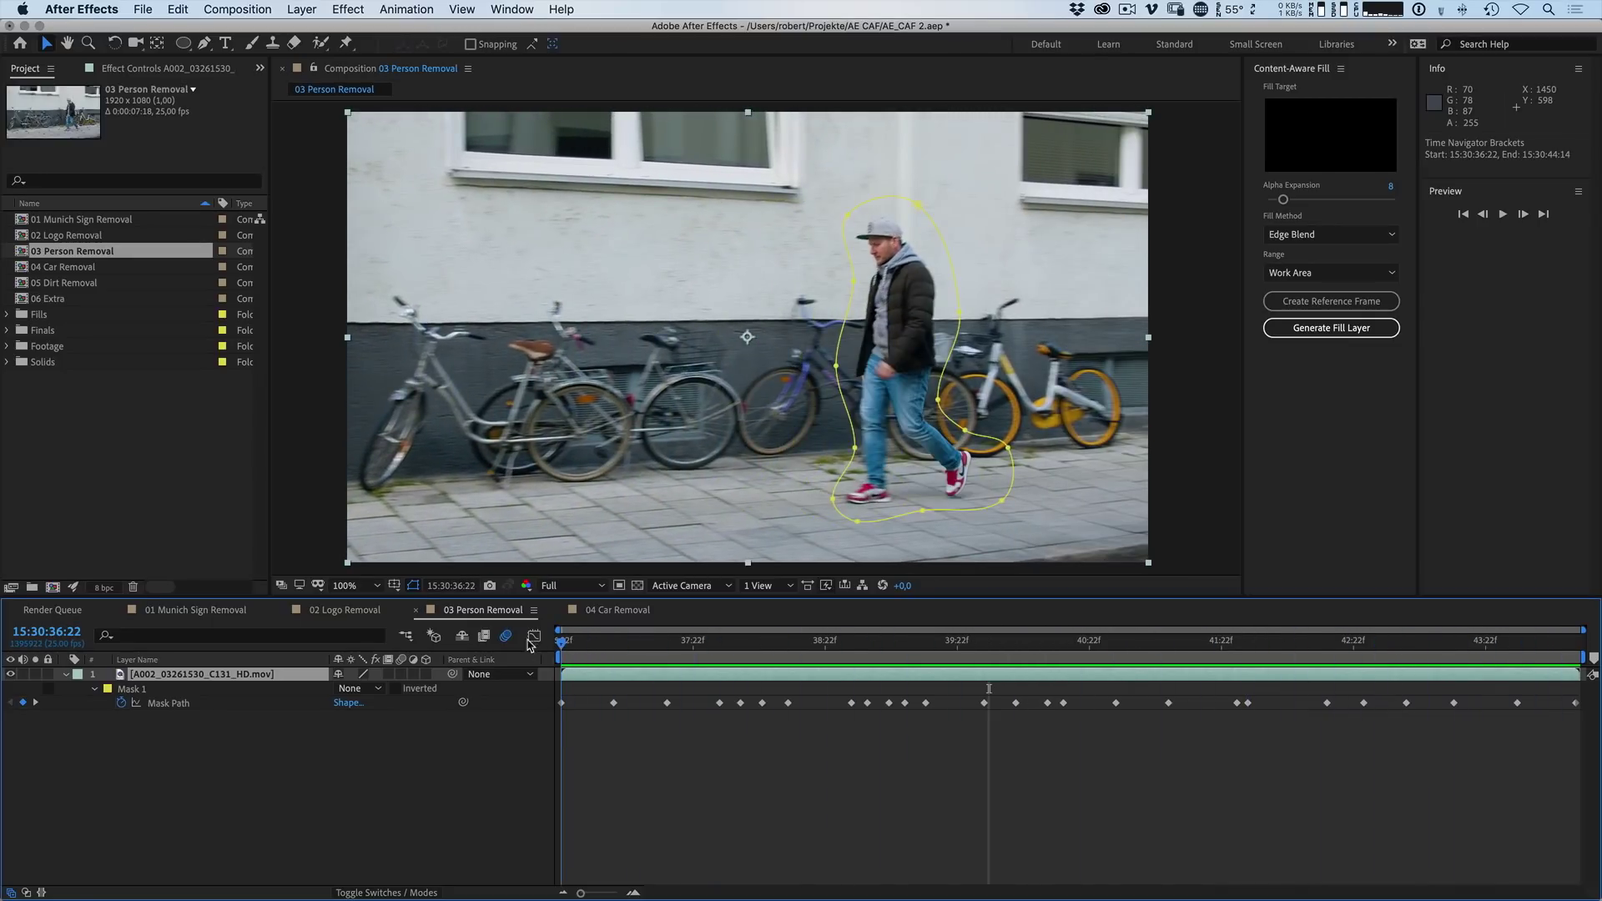
Step: Switch Mask 1 to Subtract and preview the clip with the man blacked out
click(360, 689)
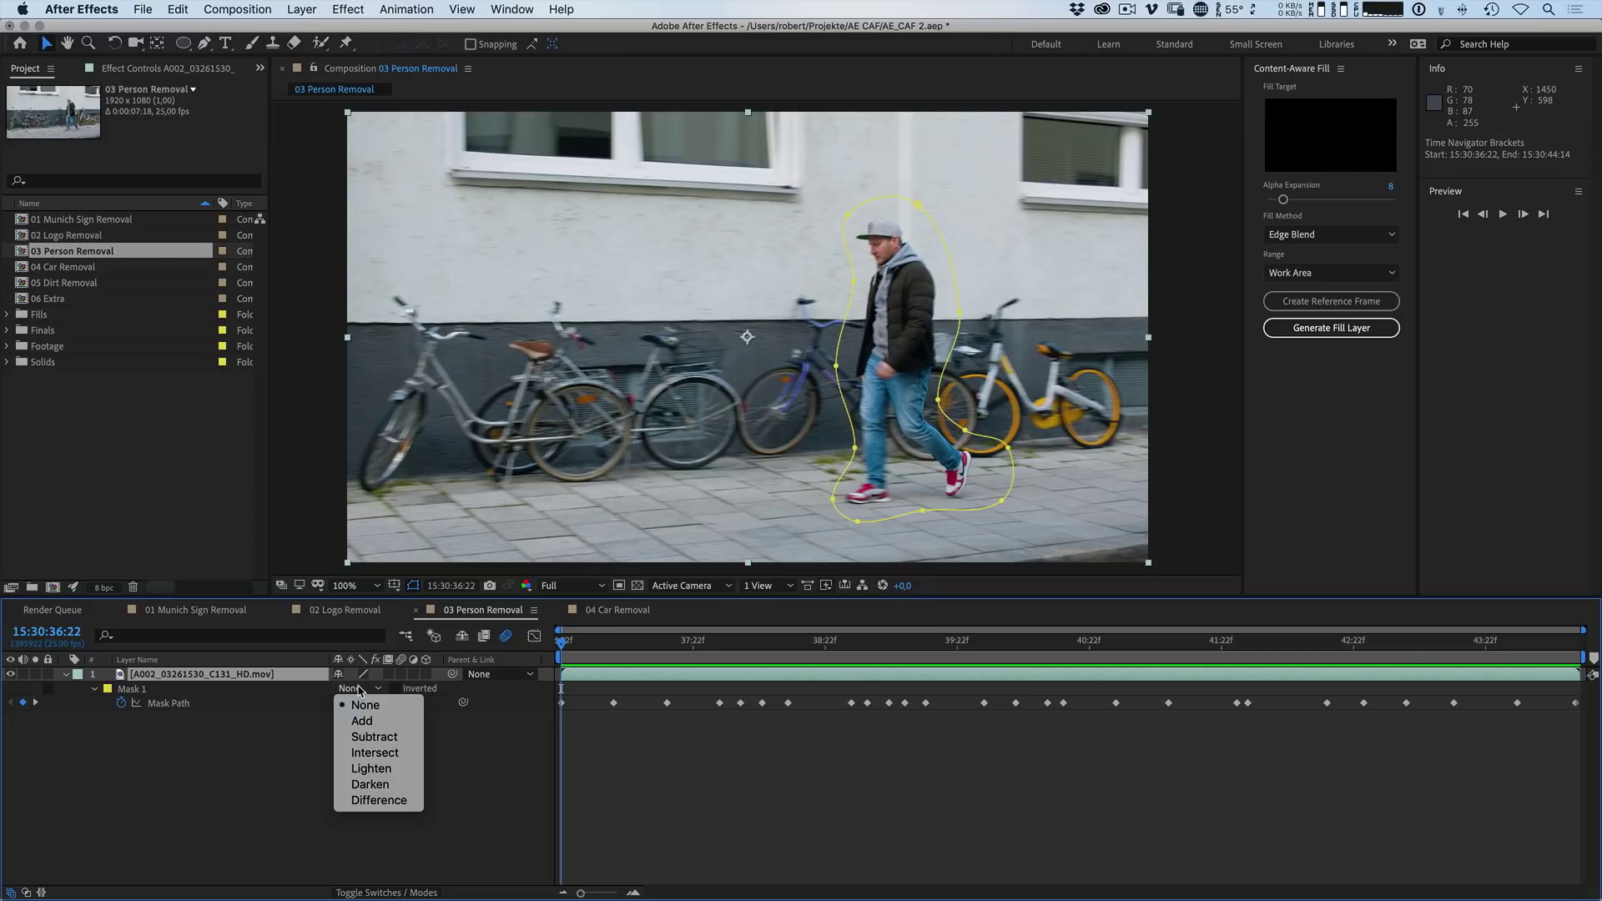
click(365, 737)
key(Page_Down)
key(Page_Down)
key(Page_Down)
key(Page_Down)
key(Page_Down)
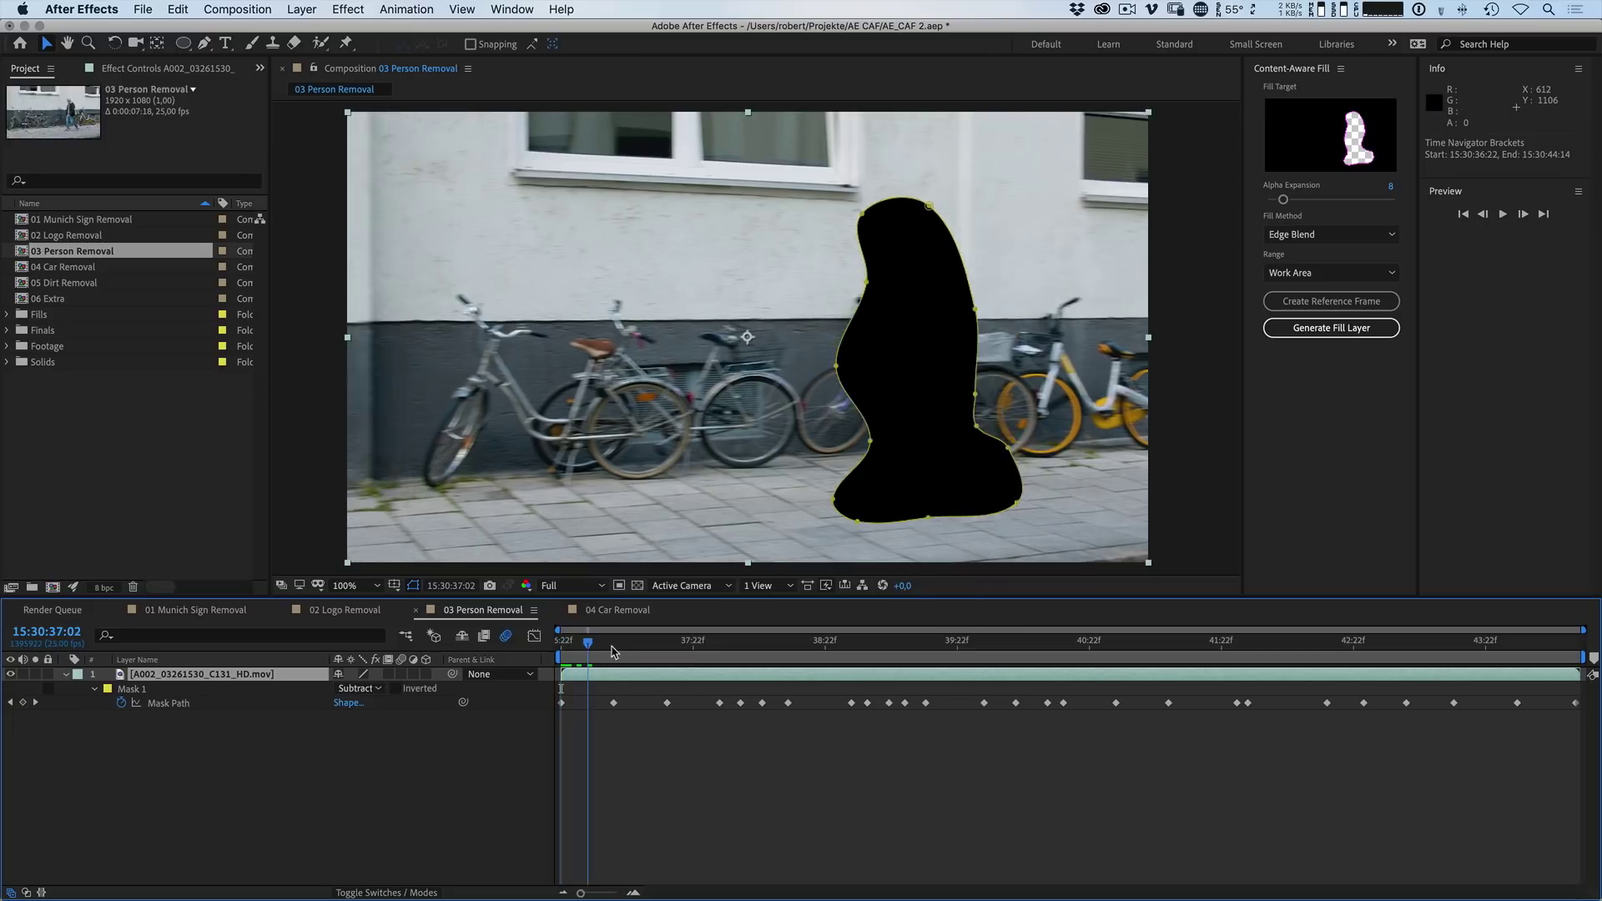
key(space)
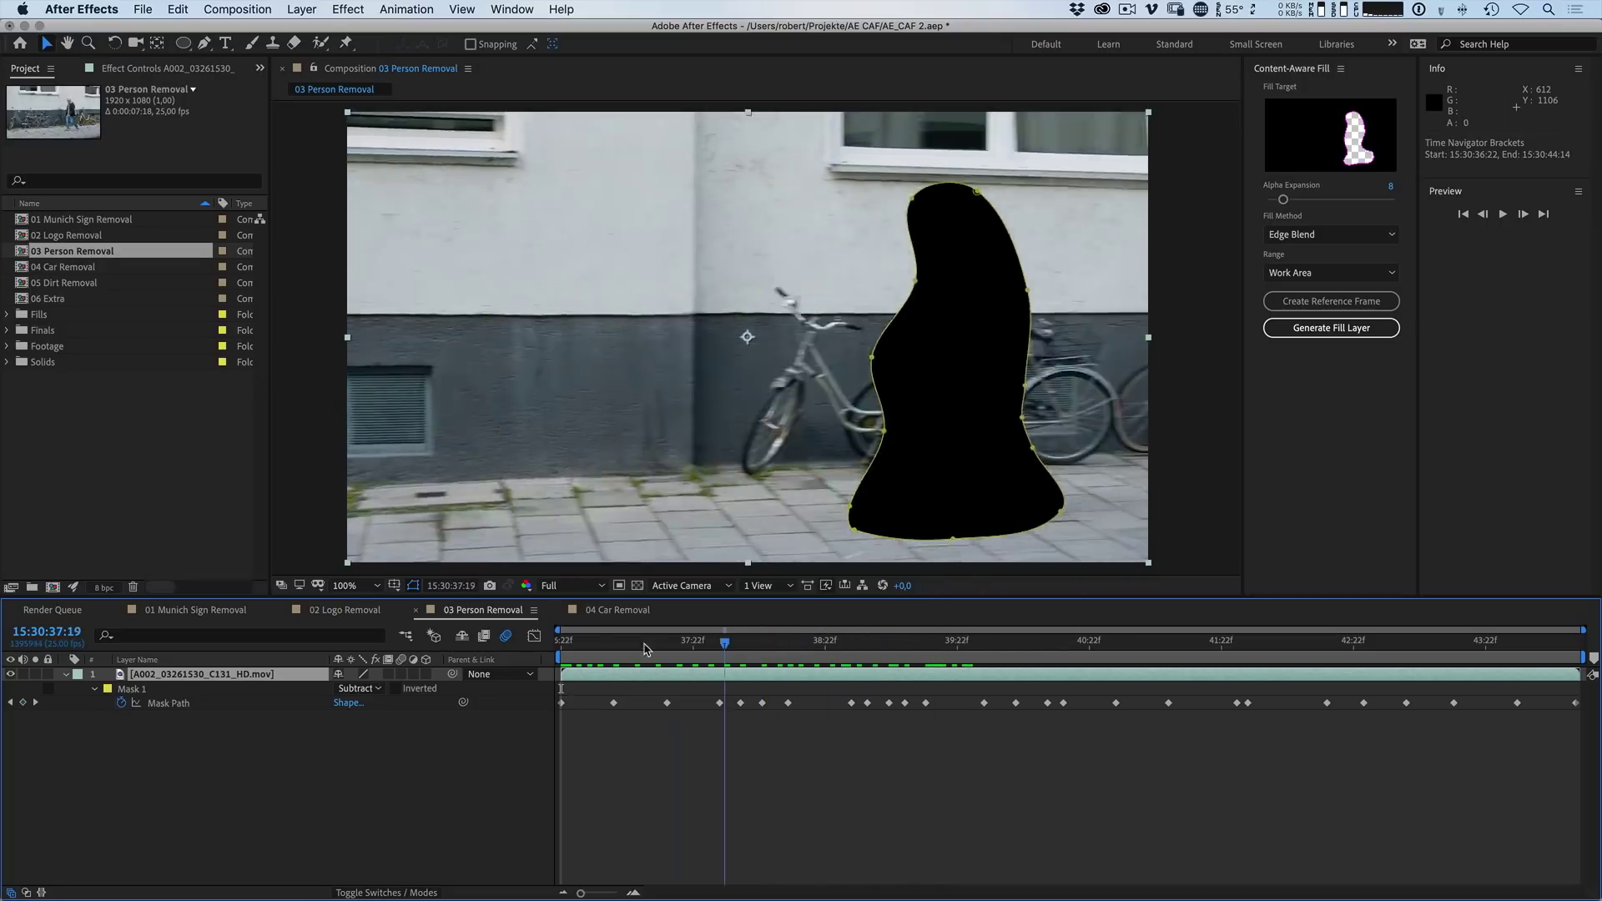
key(space)
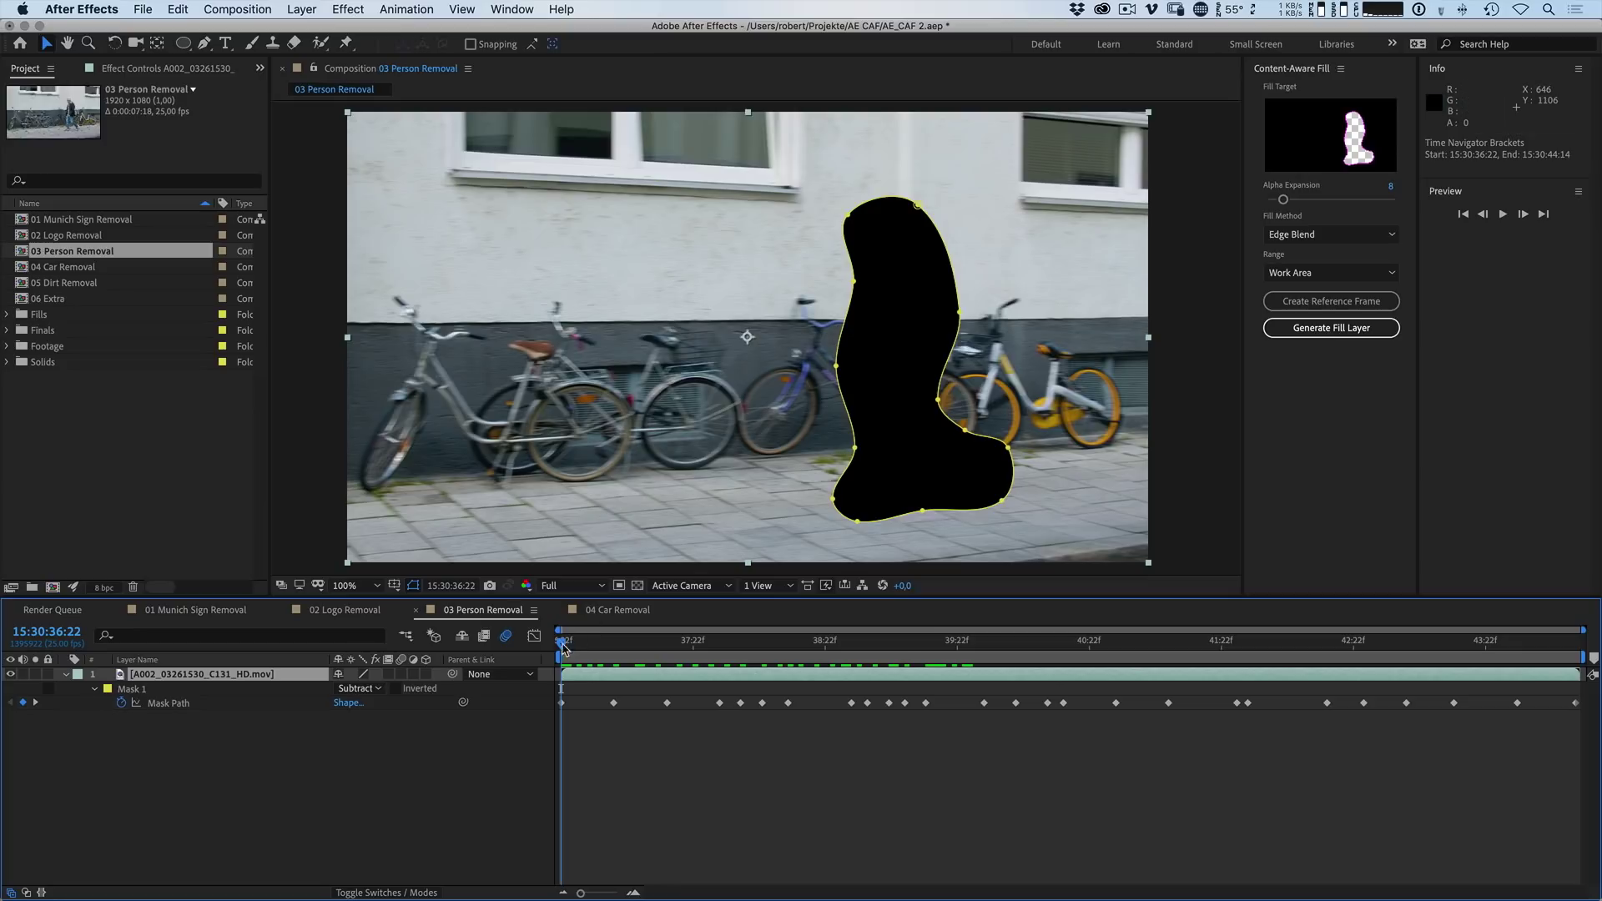
mouse_move(564, 648)
mouse_down()
mouse_move(679, 648)
mouse_move(561, 642)
mouse_up()
Step: Generate a Content-Aware Fill layer using the Object fill method
click(1293, 237)
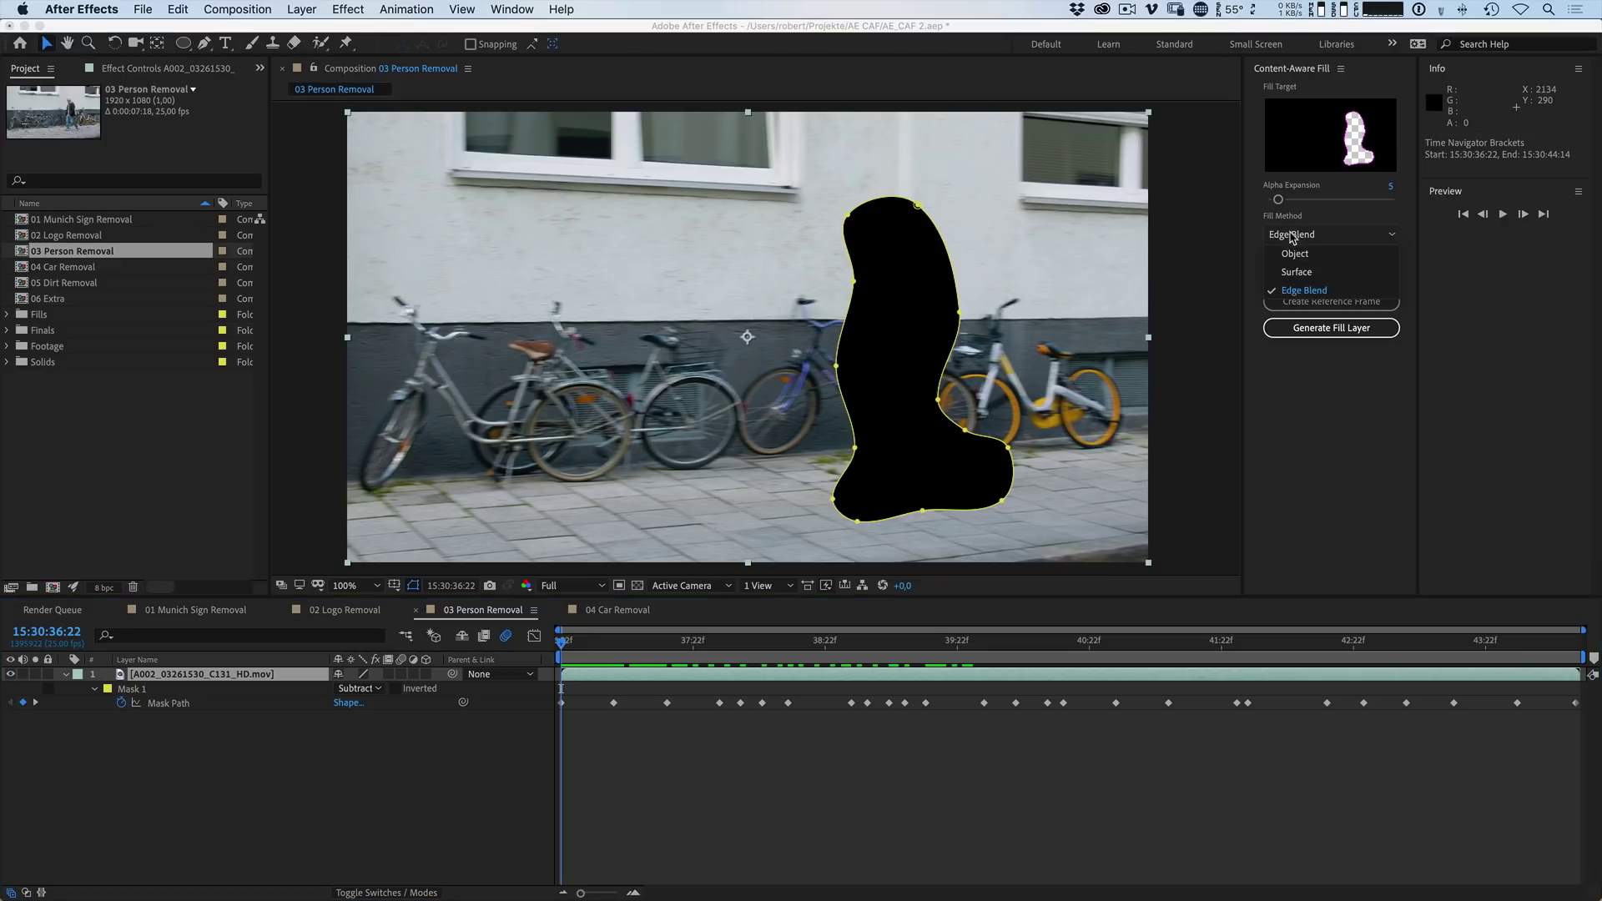
click(1296, 254)
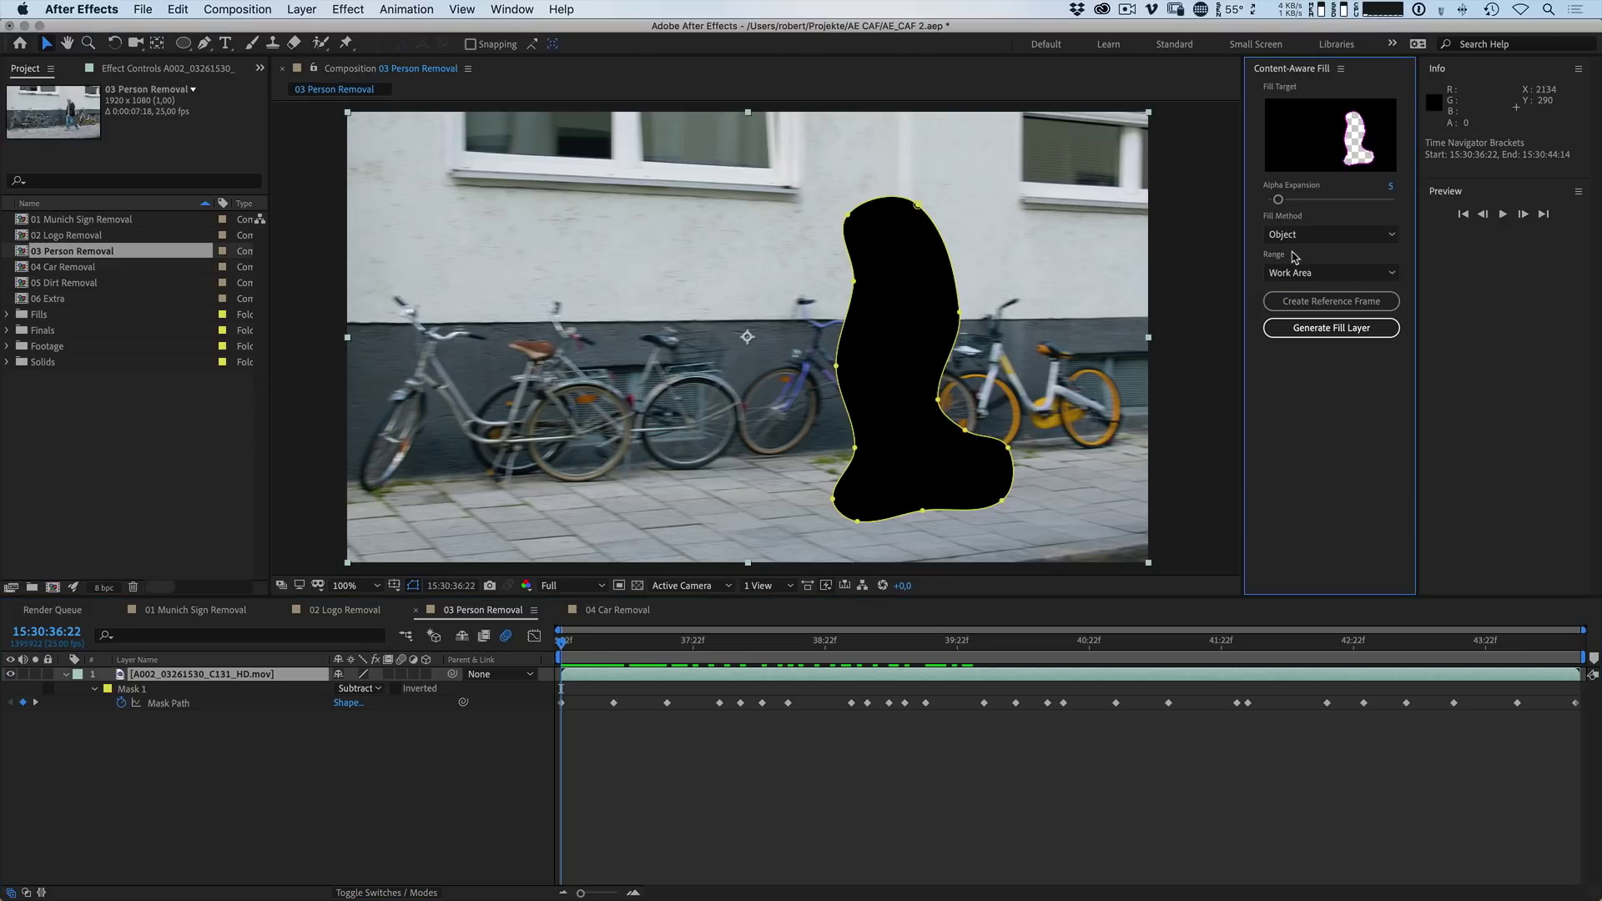
click(1286, 336)
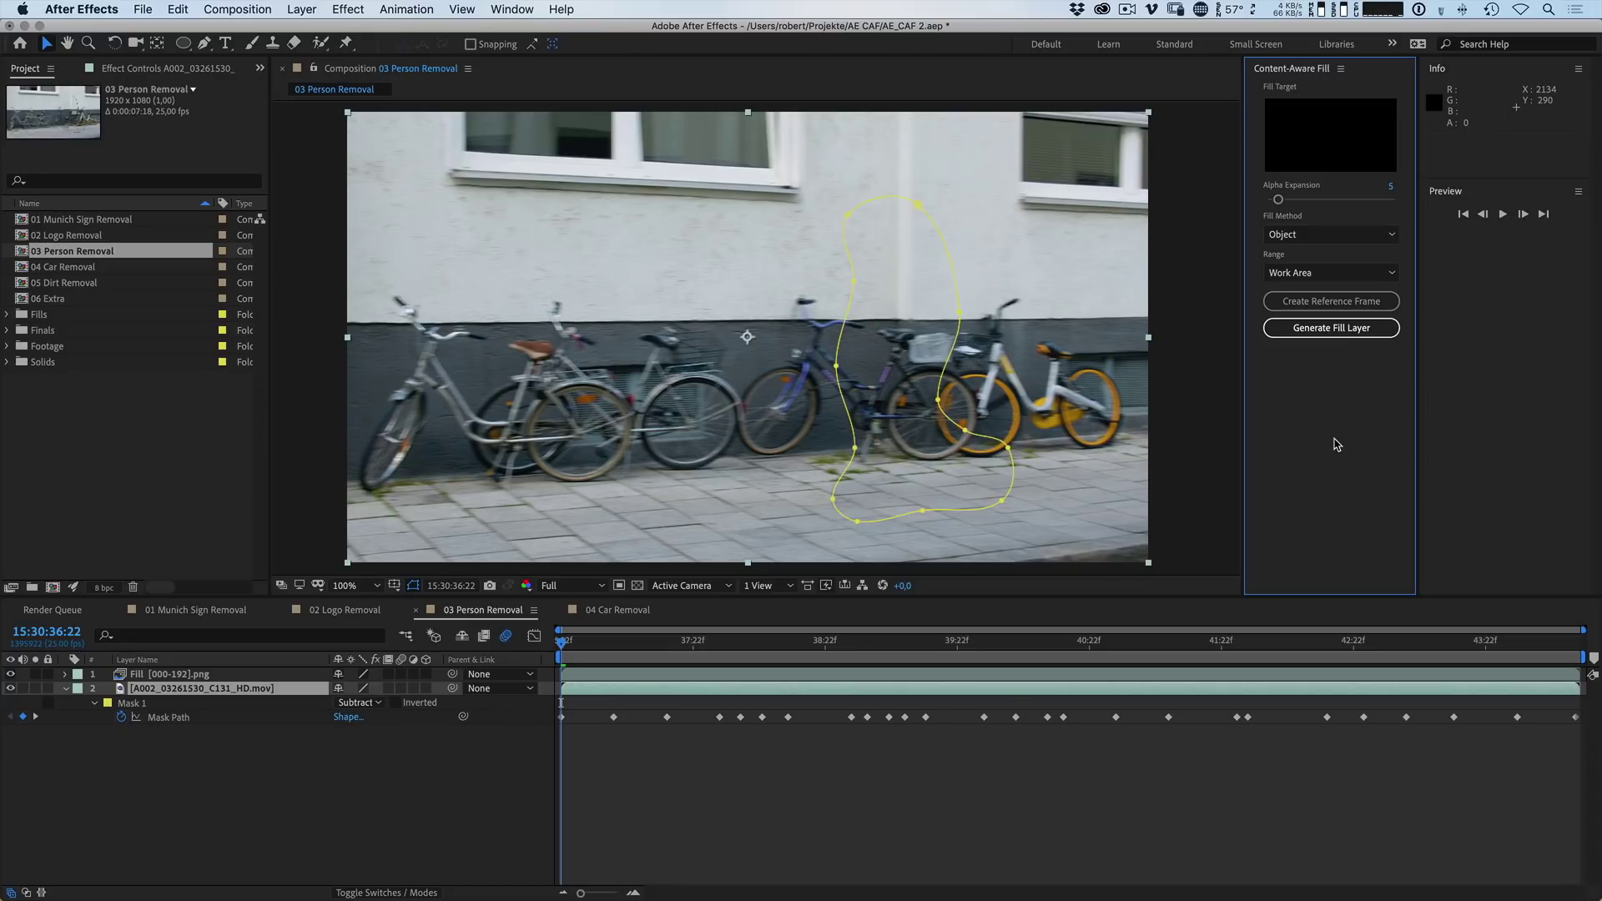
key(space)
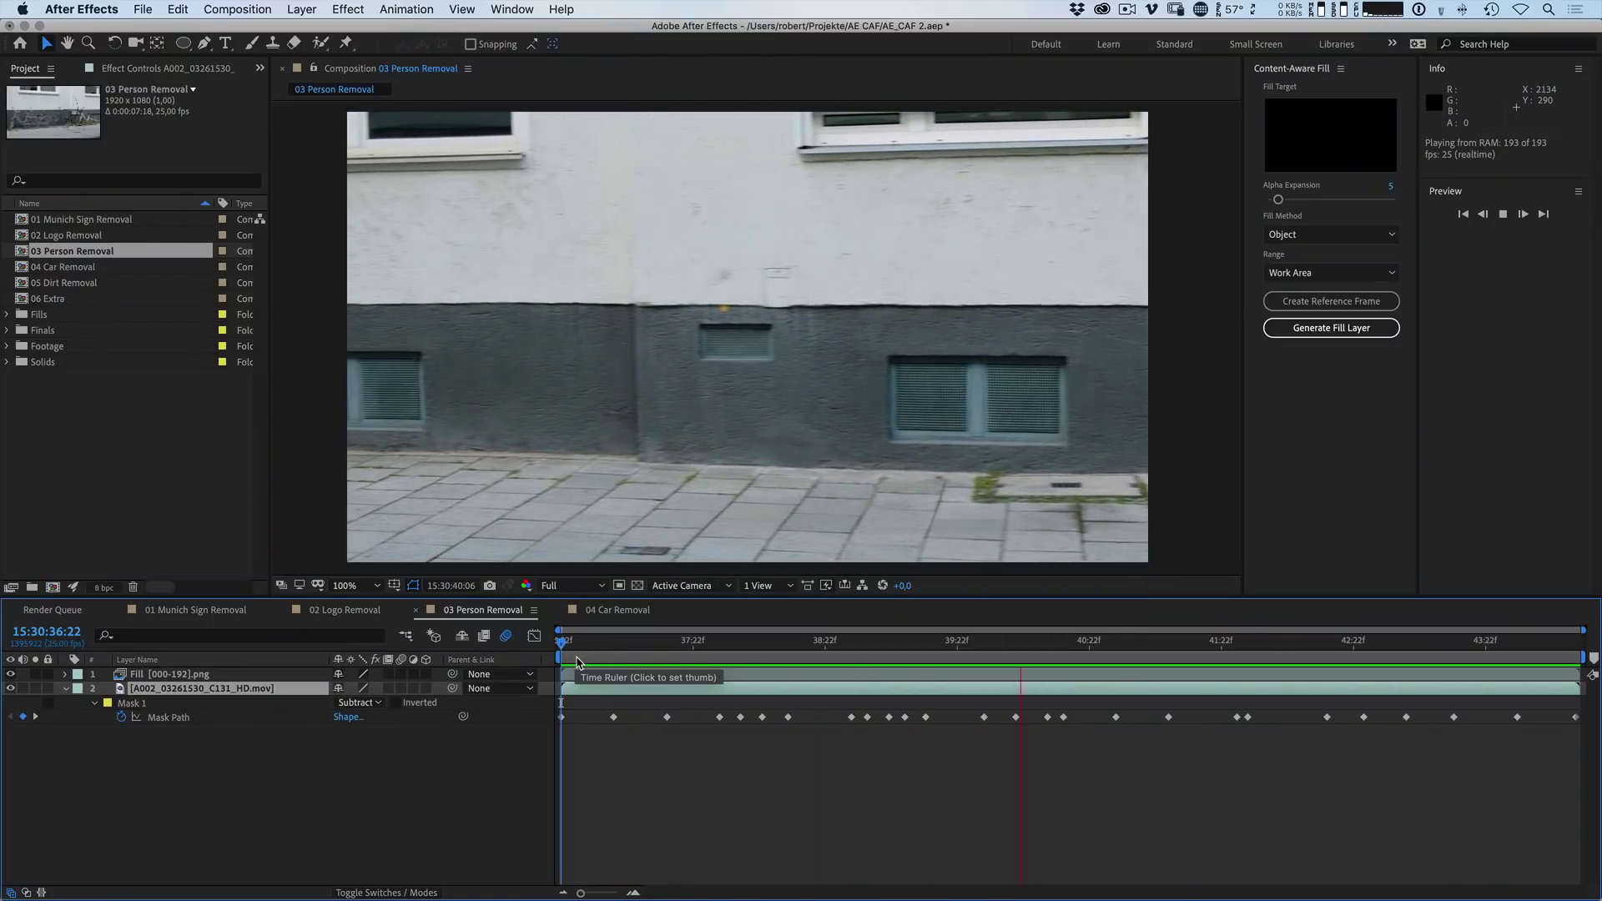
key(space)
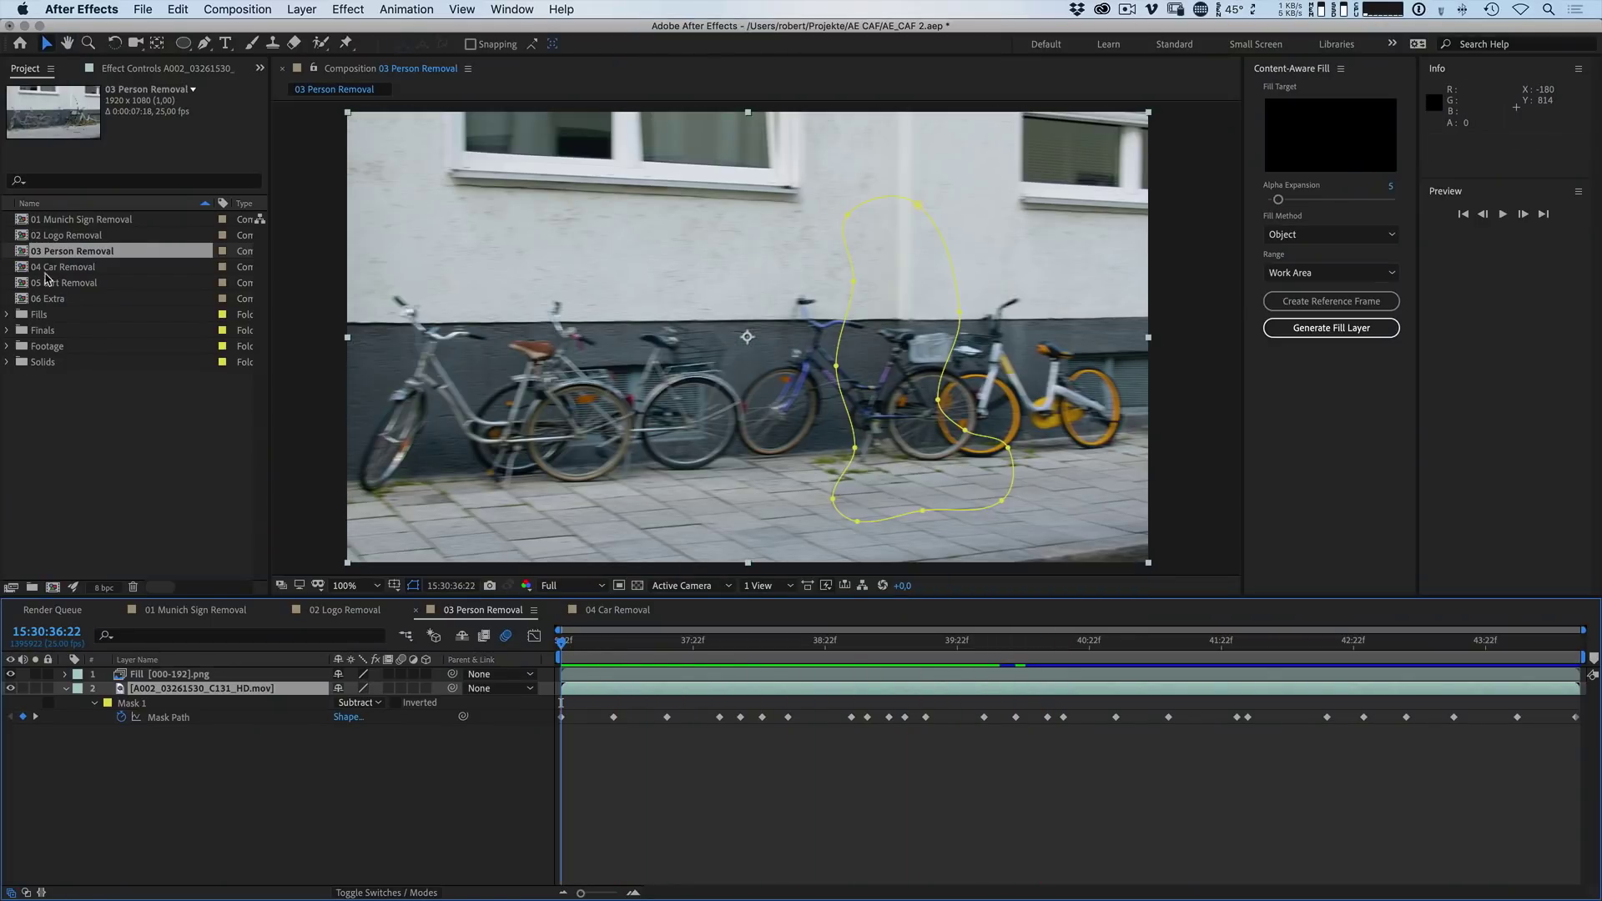
Step: Open the 03 Shrink Me composition from the Finals folder and preview it from the start
click(8, 330)
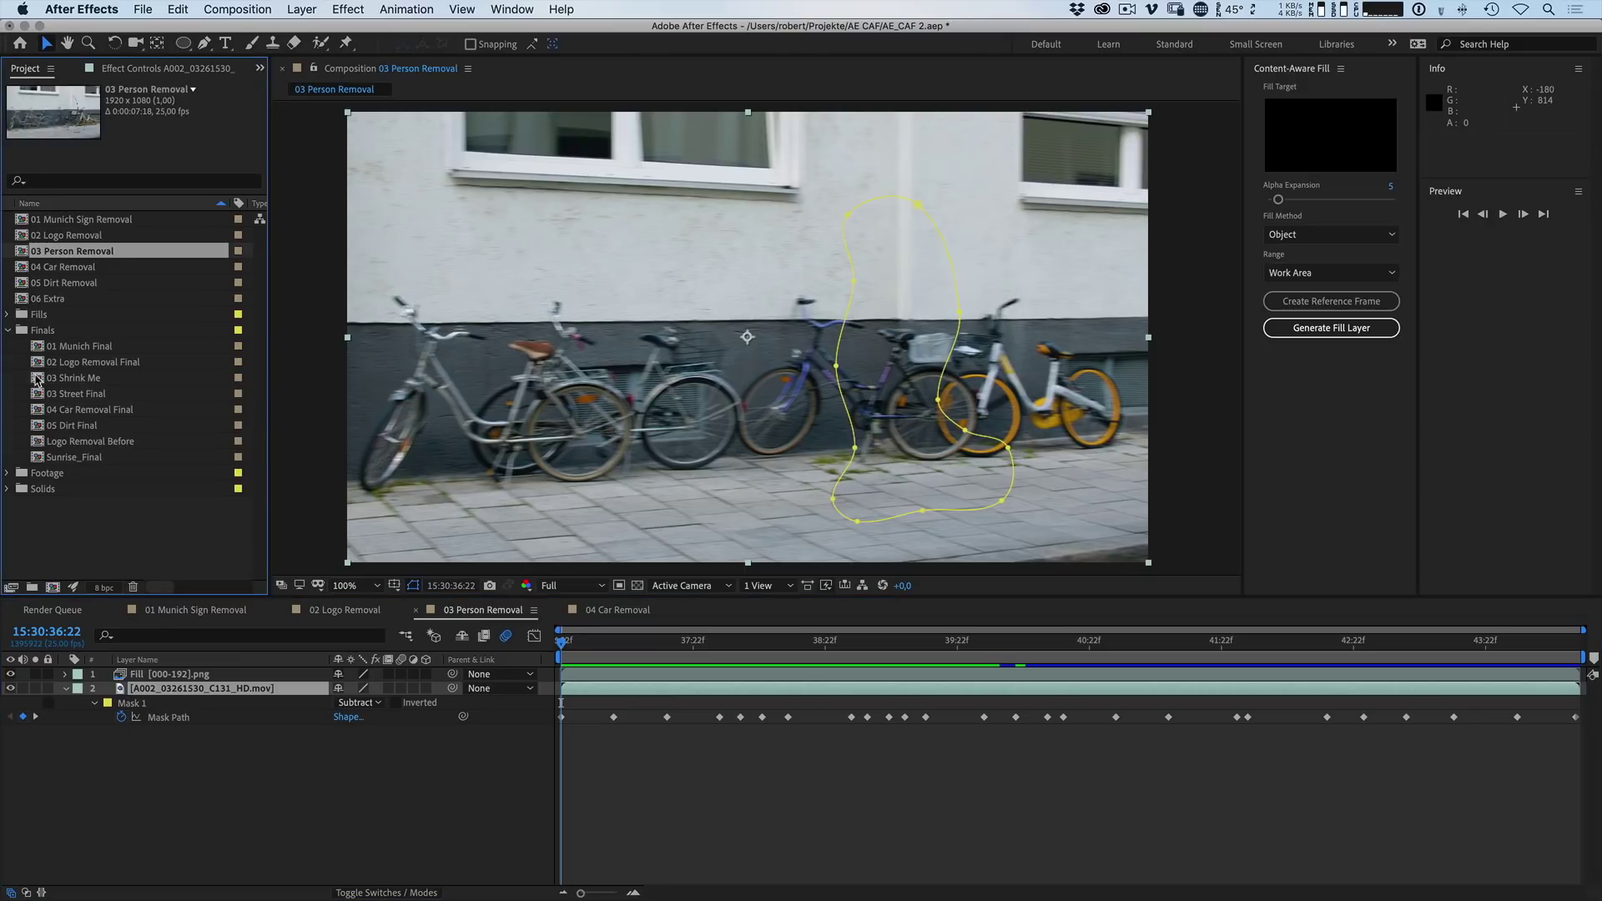
double_click(38, 380)
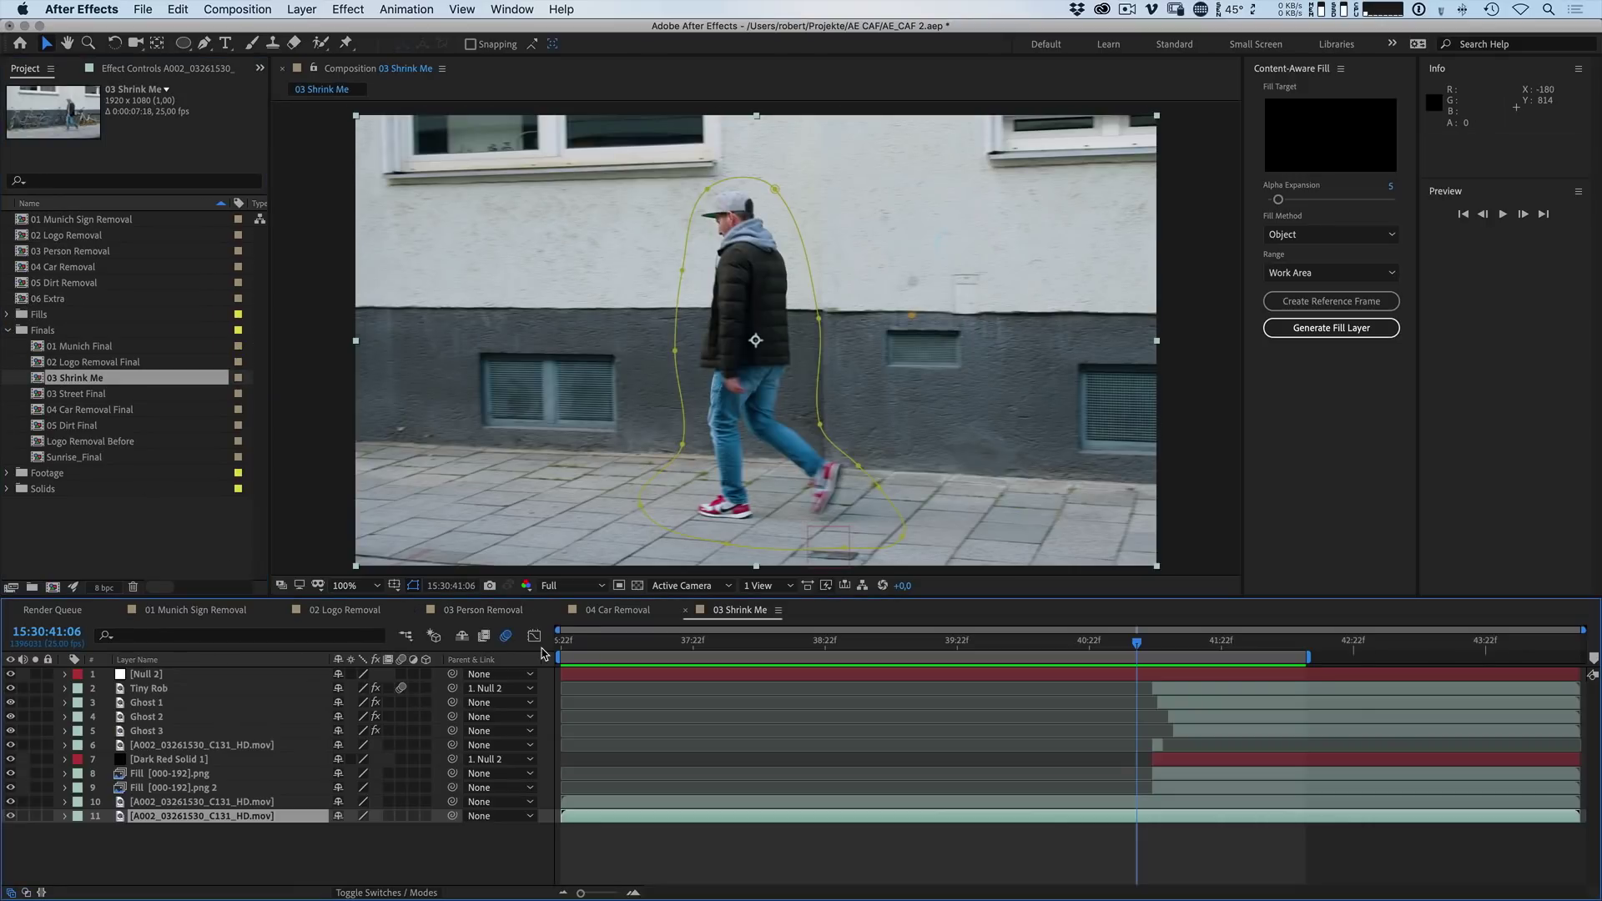
click(565, 644)
key(space)
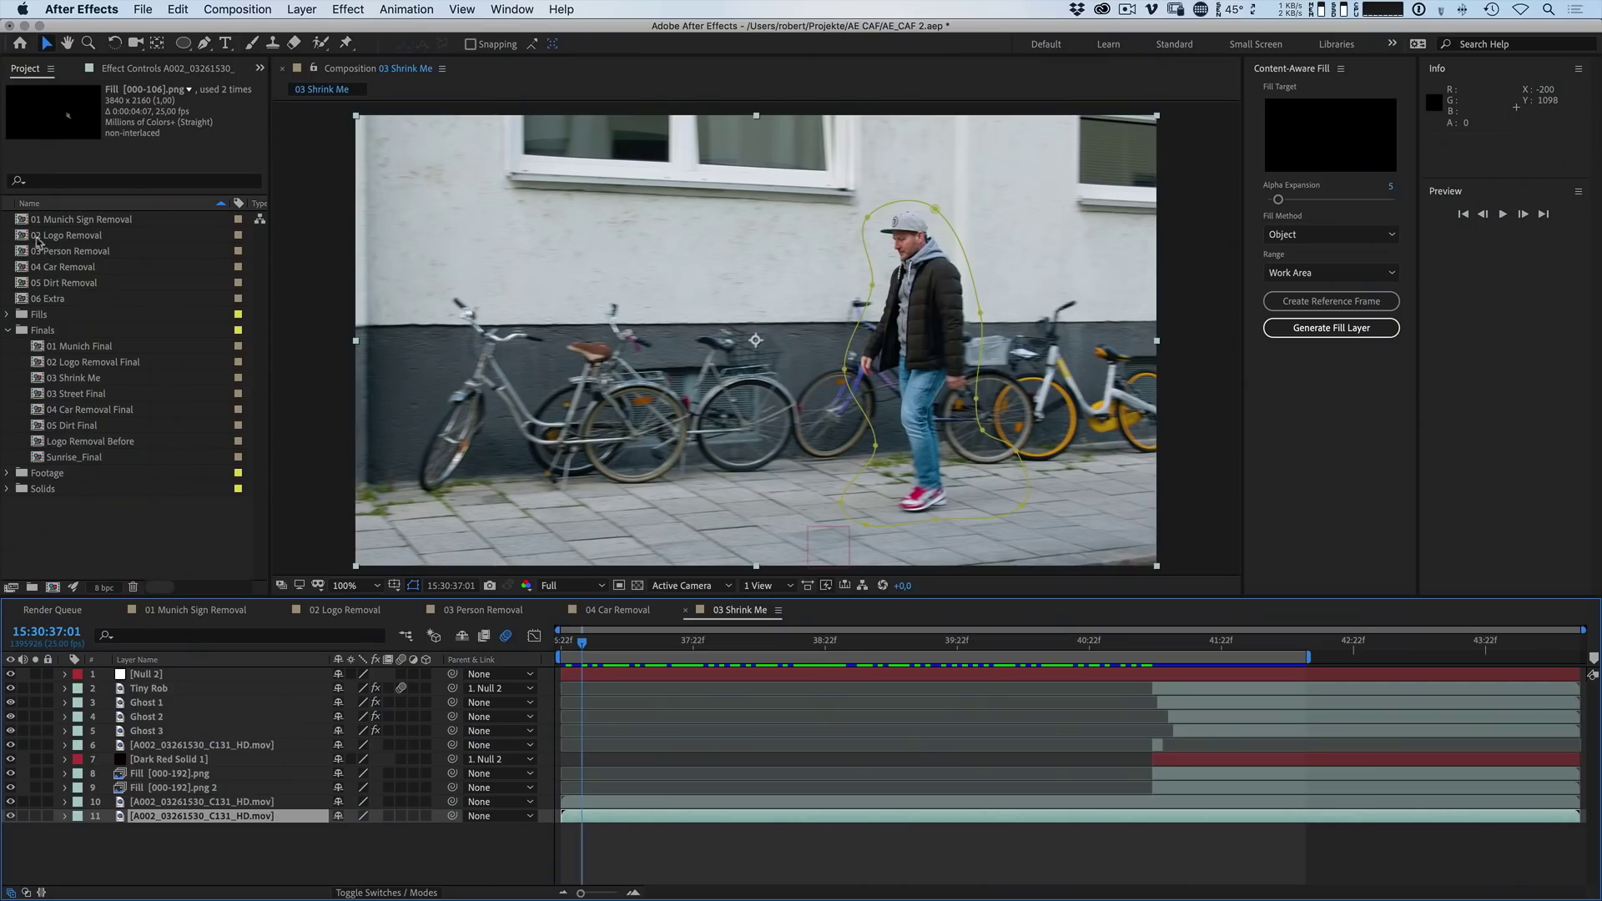
double_click(23, 269)
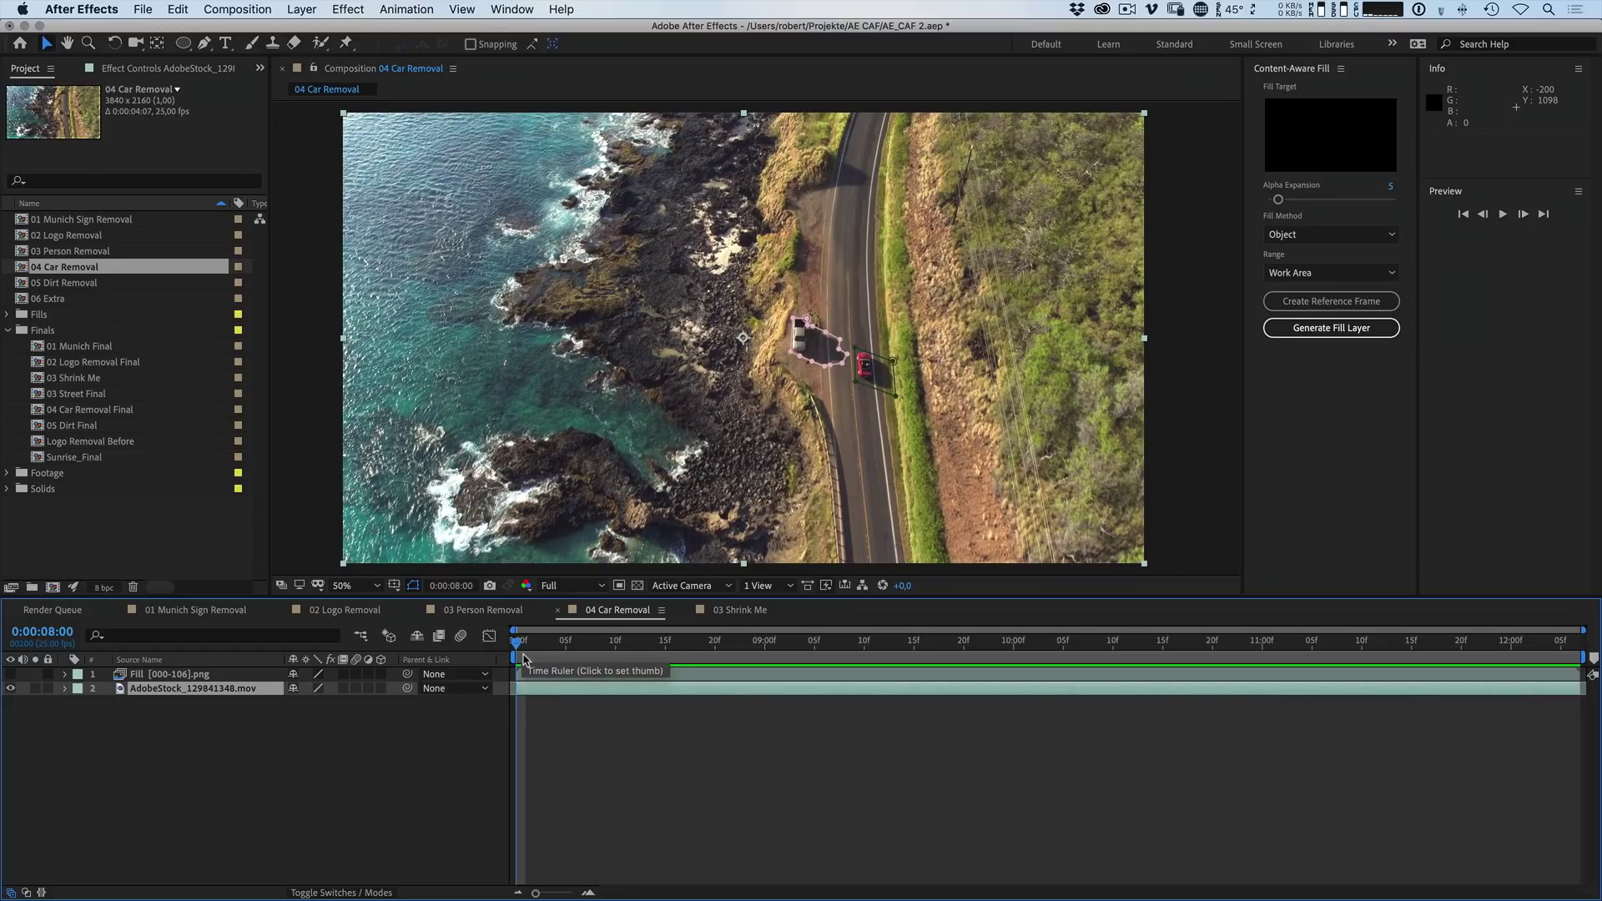
key(space)
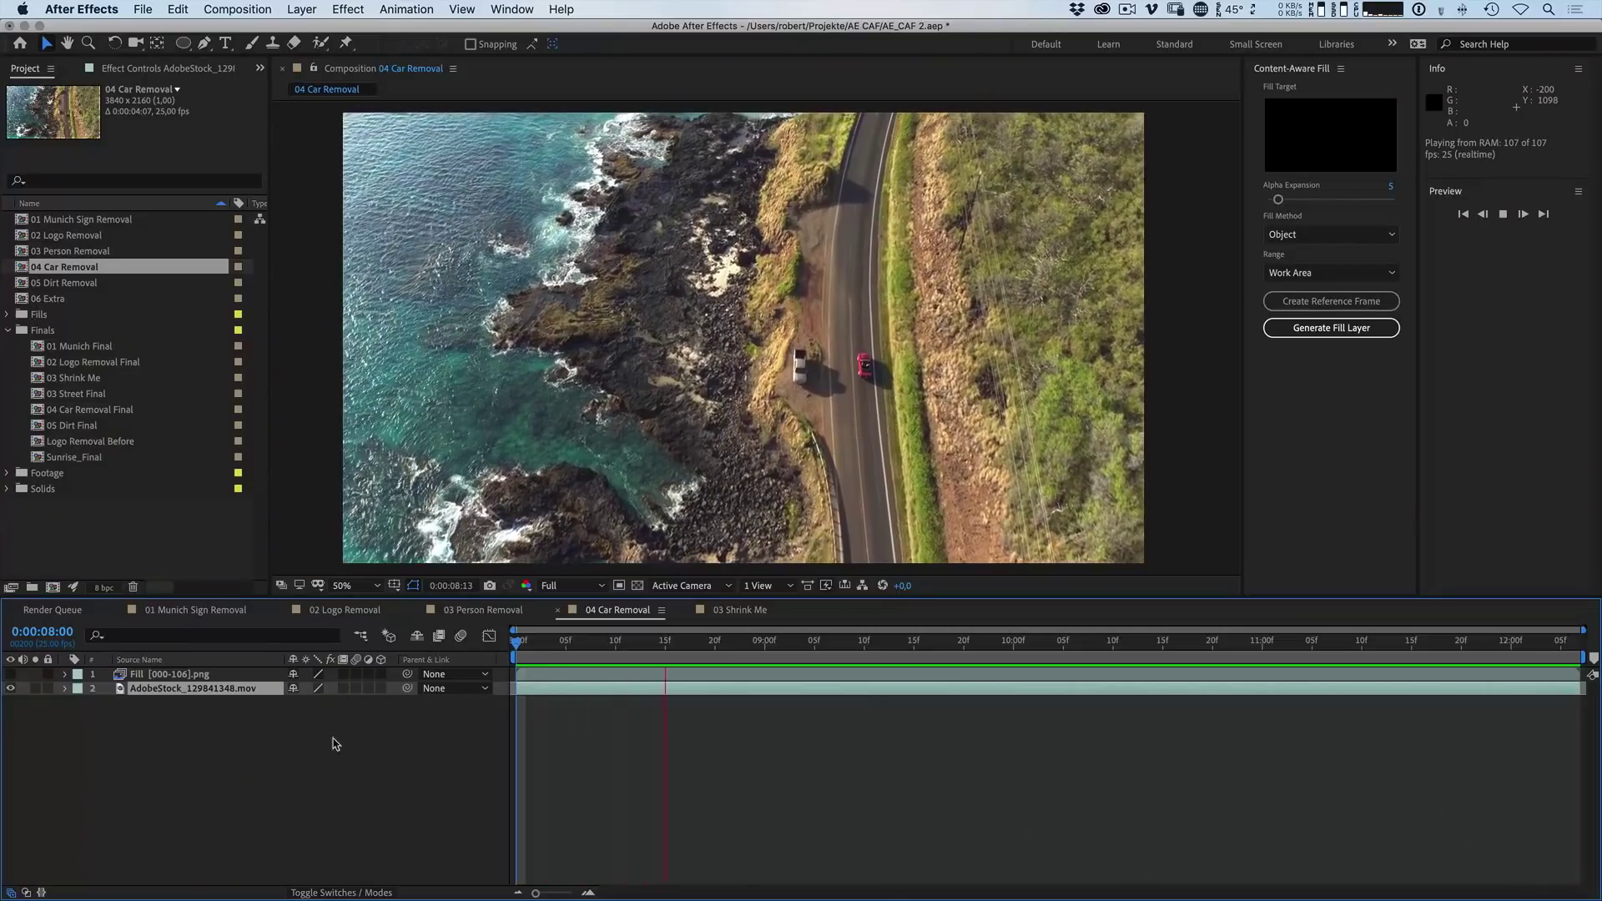
key(space)
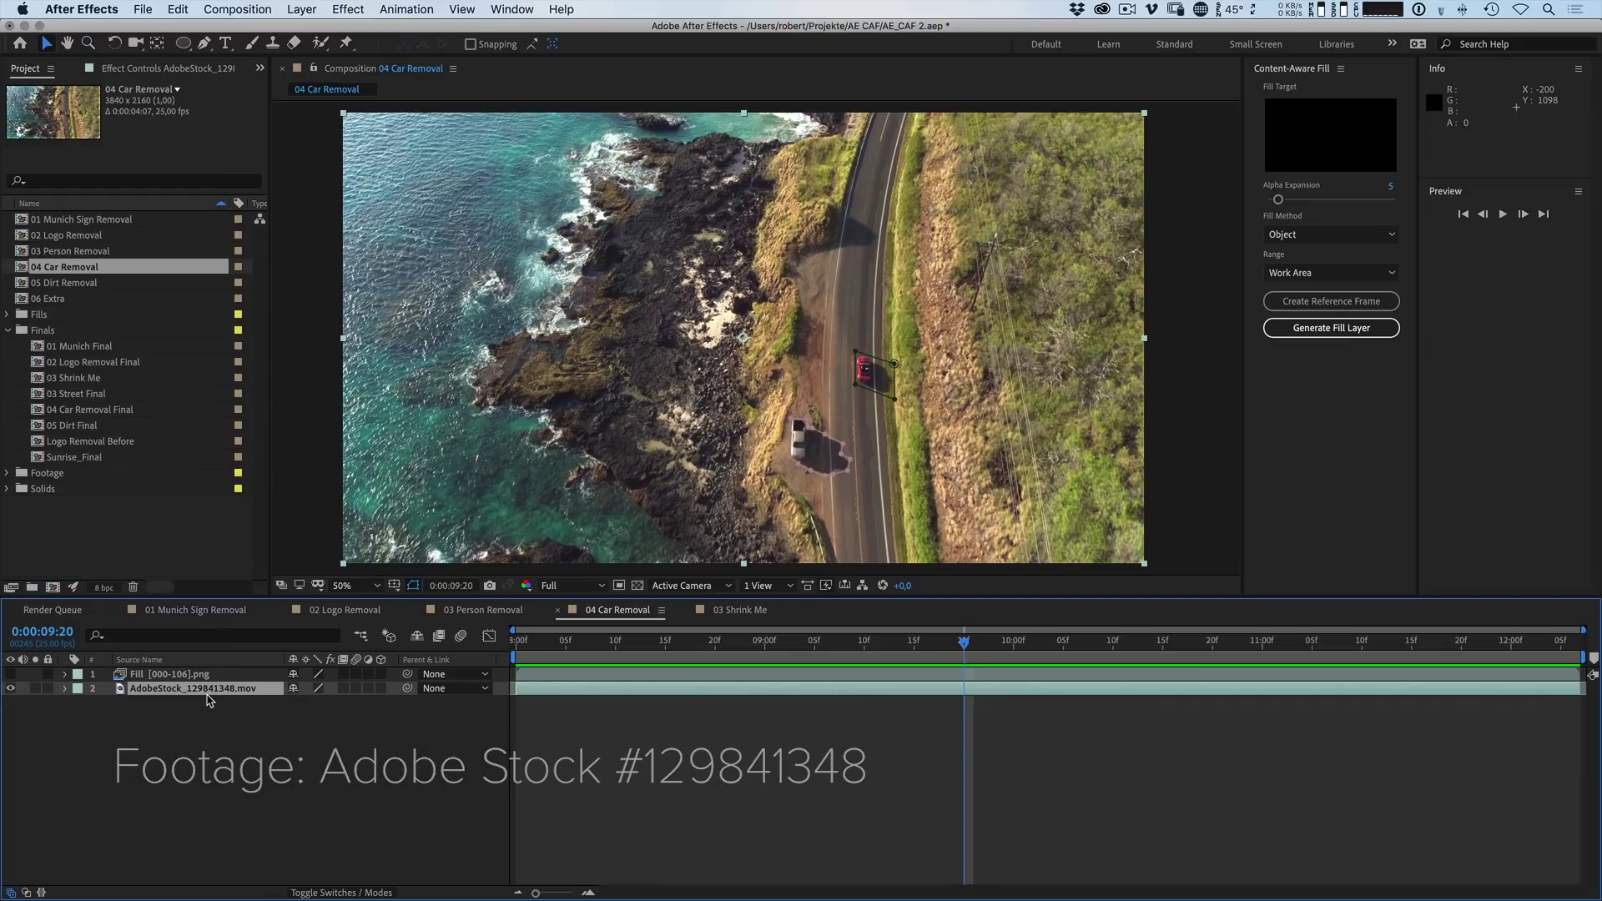
click(530, 653)
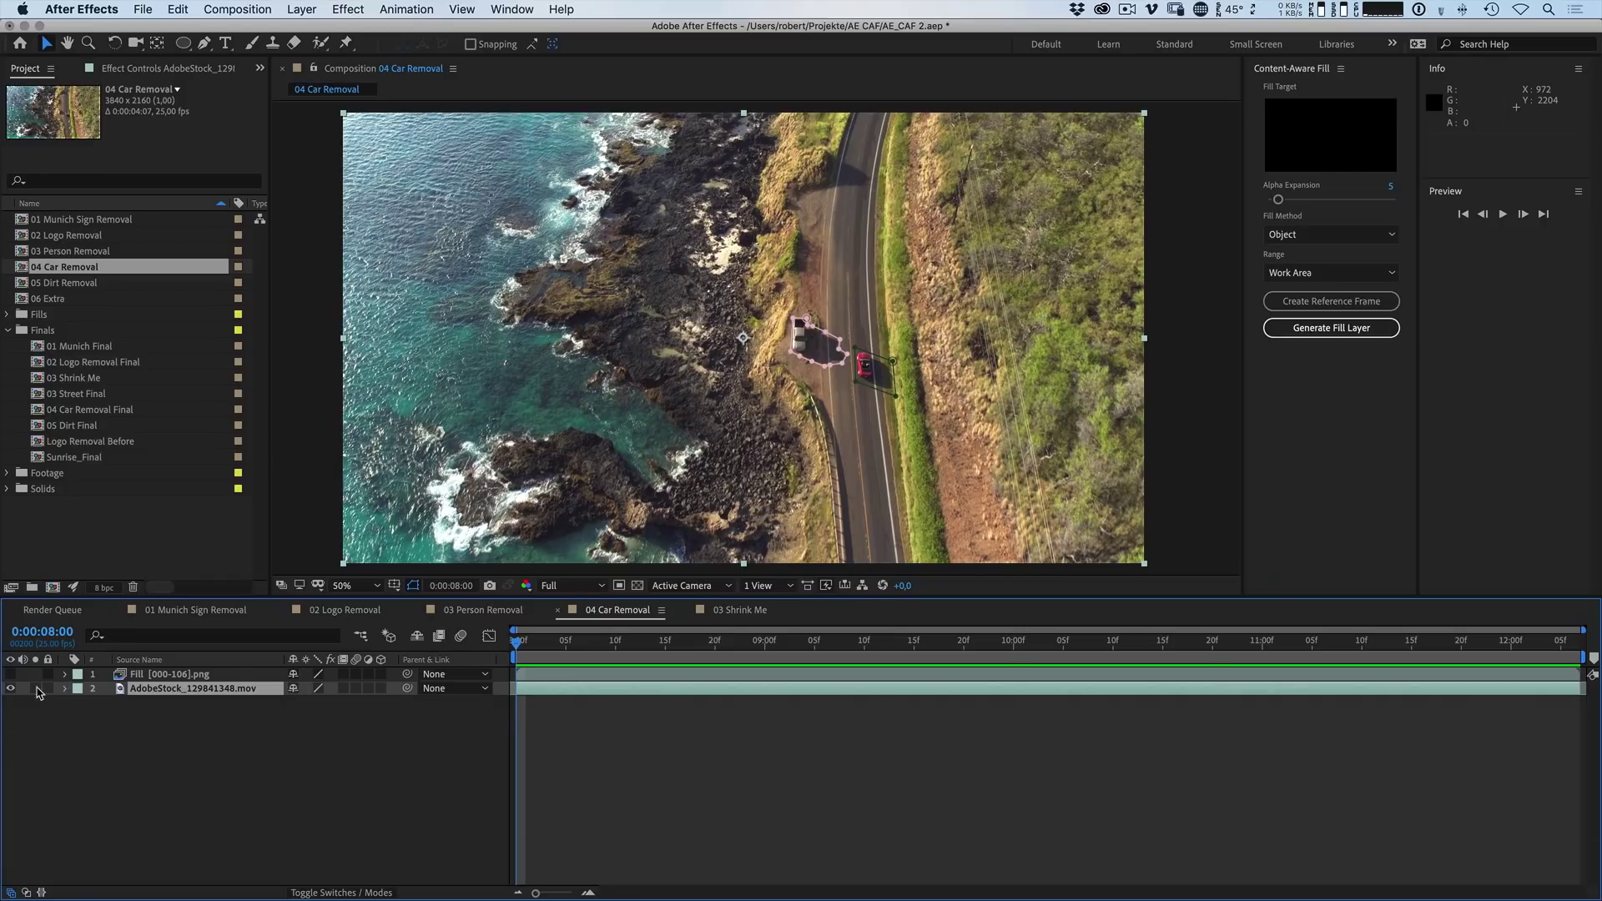
Step: Make the Fill [000-106].png layer visible, then preview and scrub frames to confirm the red car is gone
click(11, 674)
key(space)
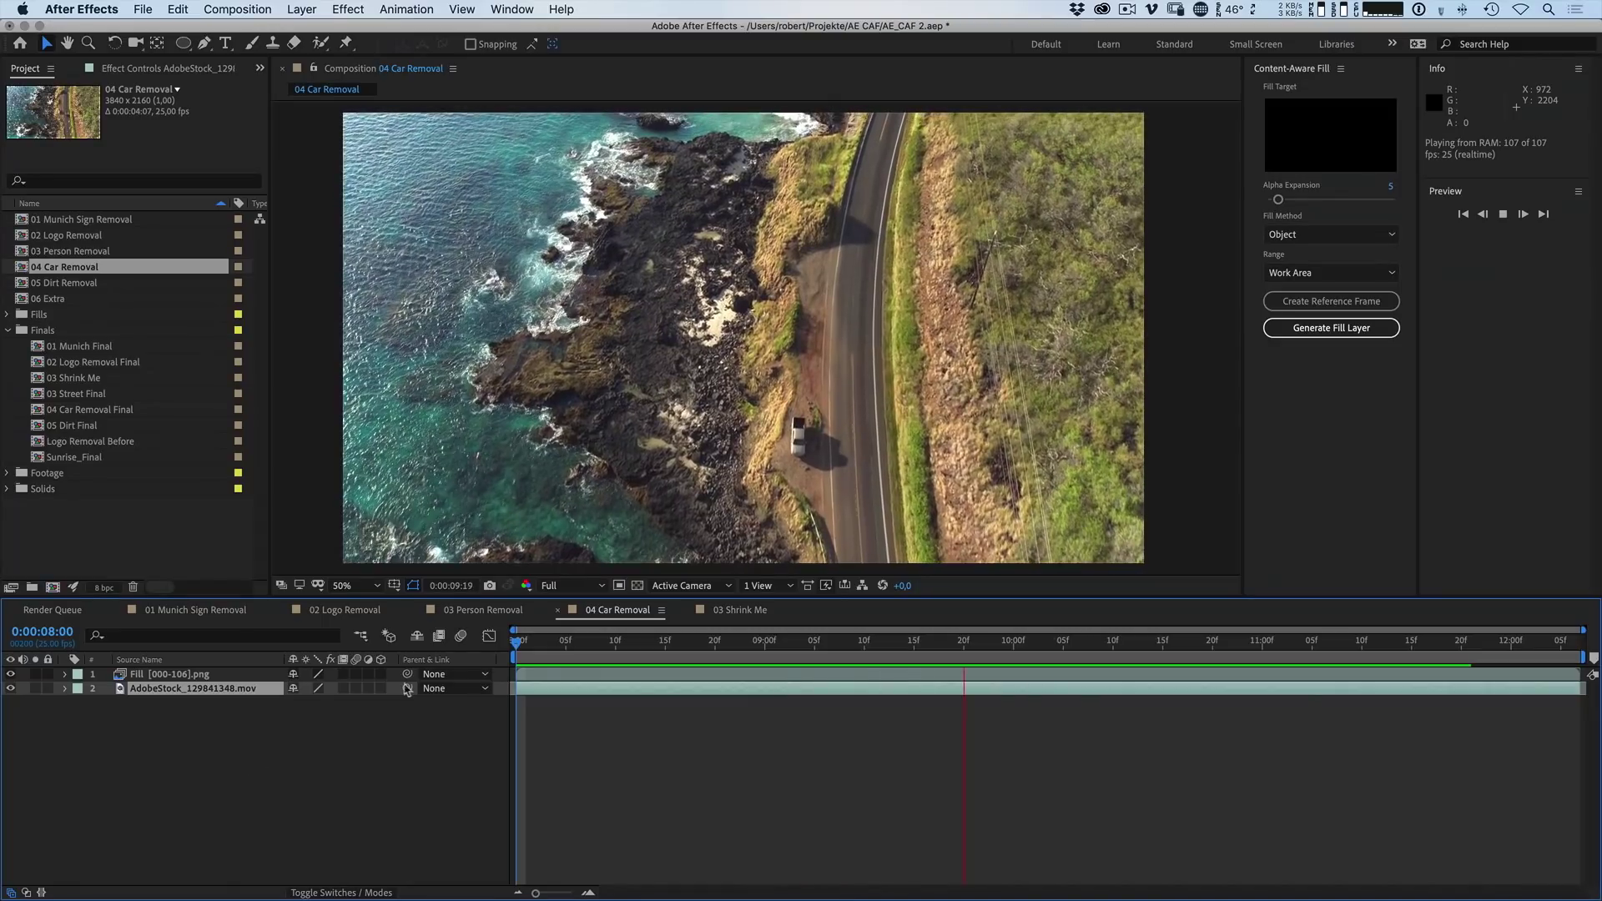
key(space)
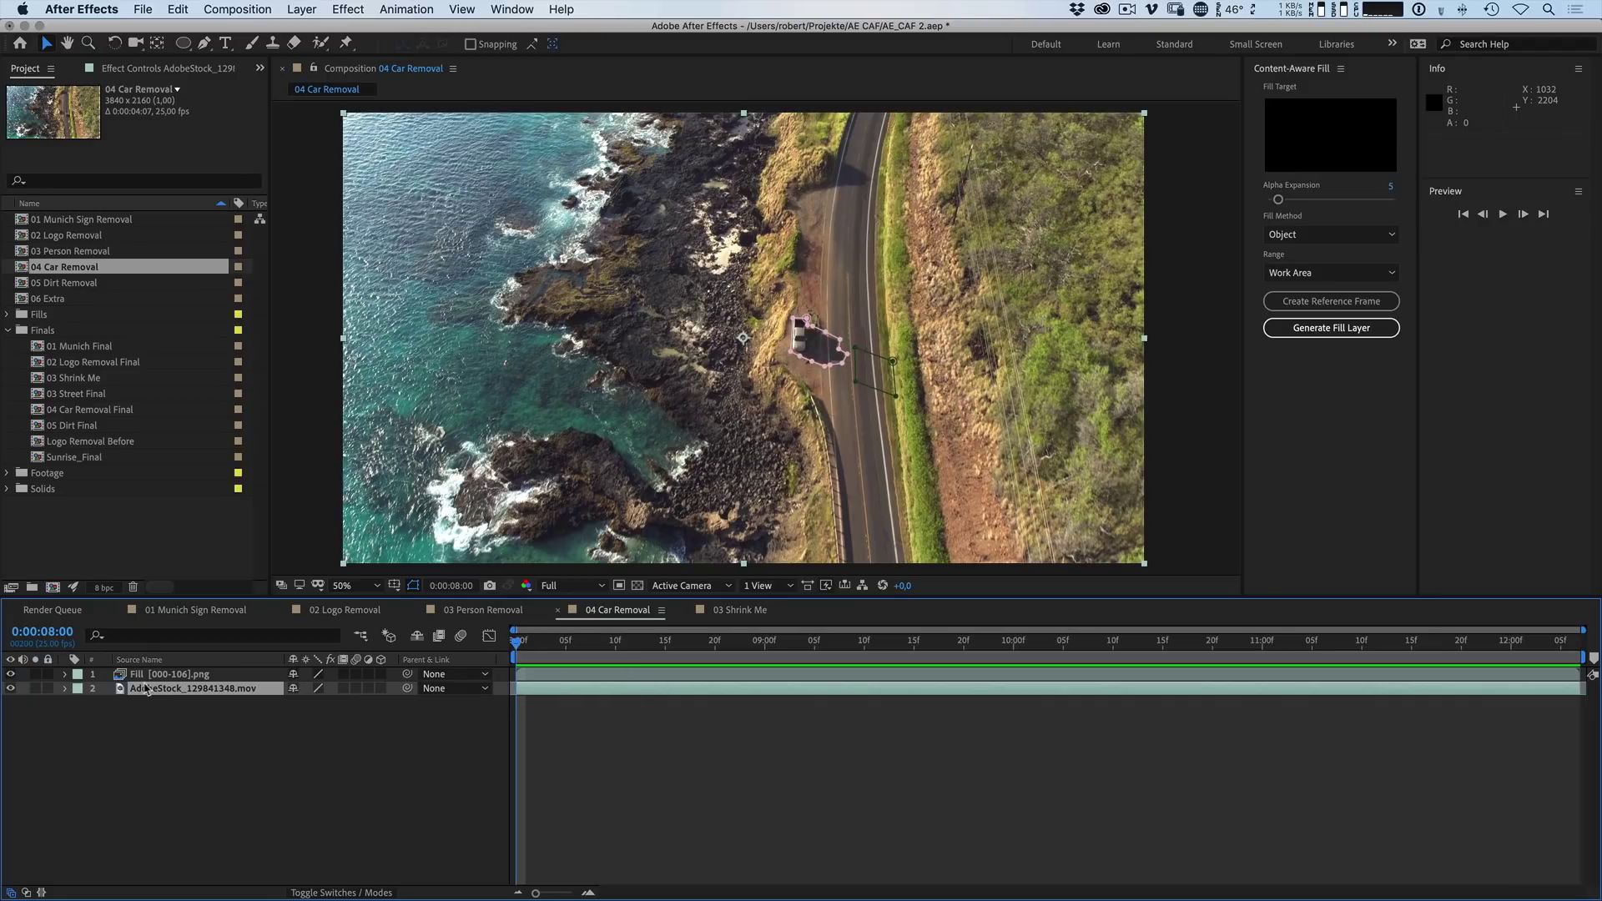
click(163, 731)
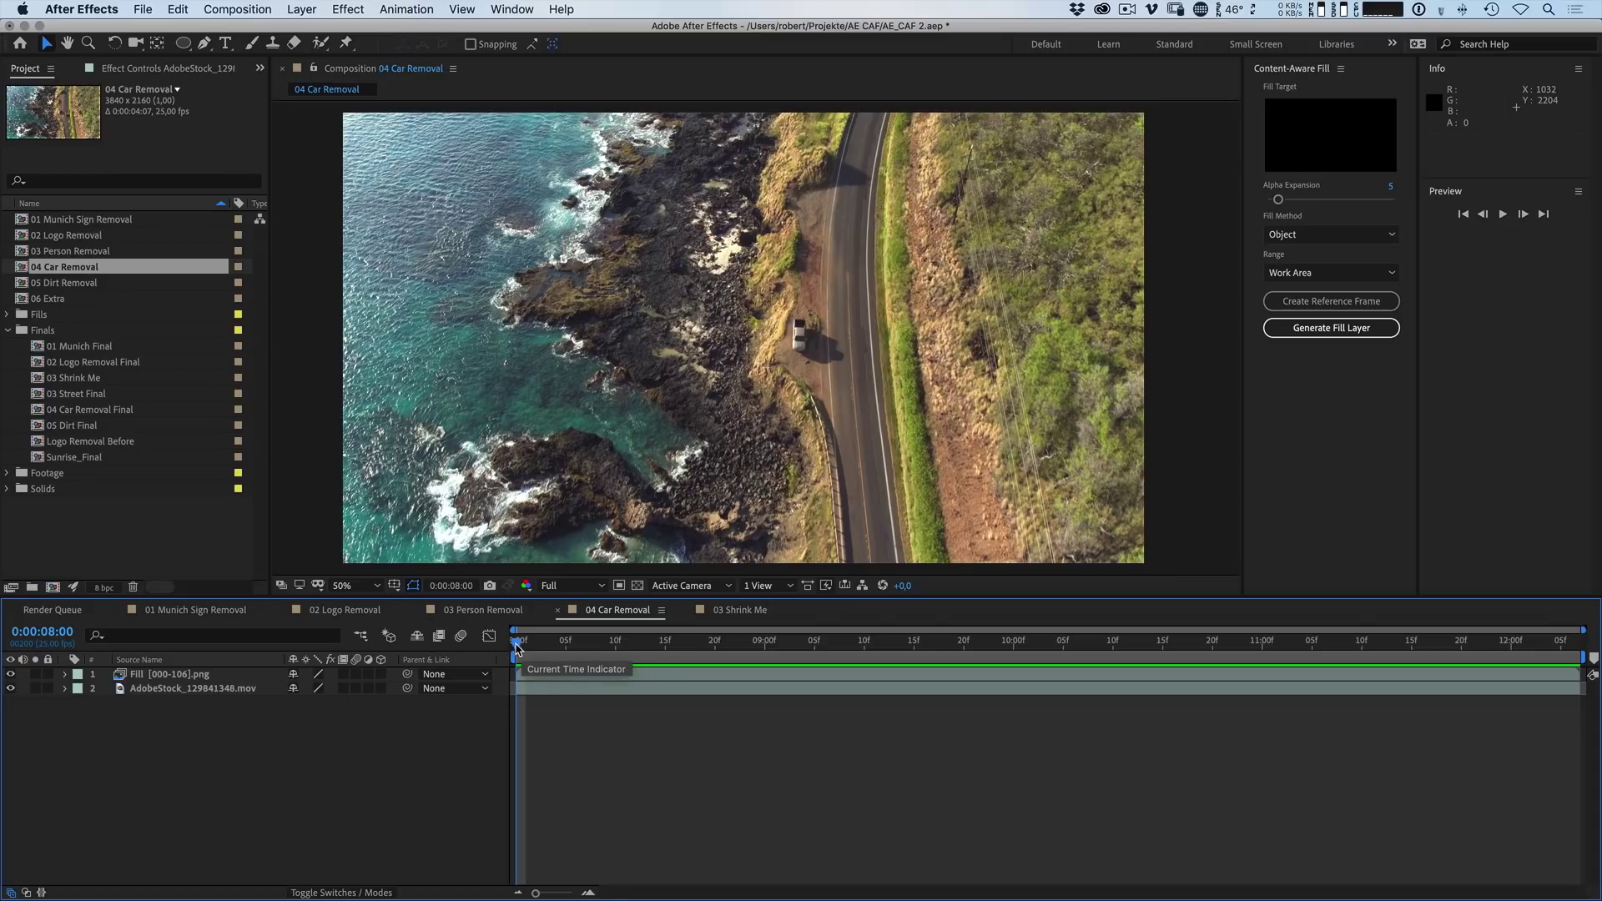
drag(517, 649, 676, 641)
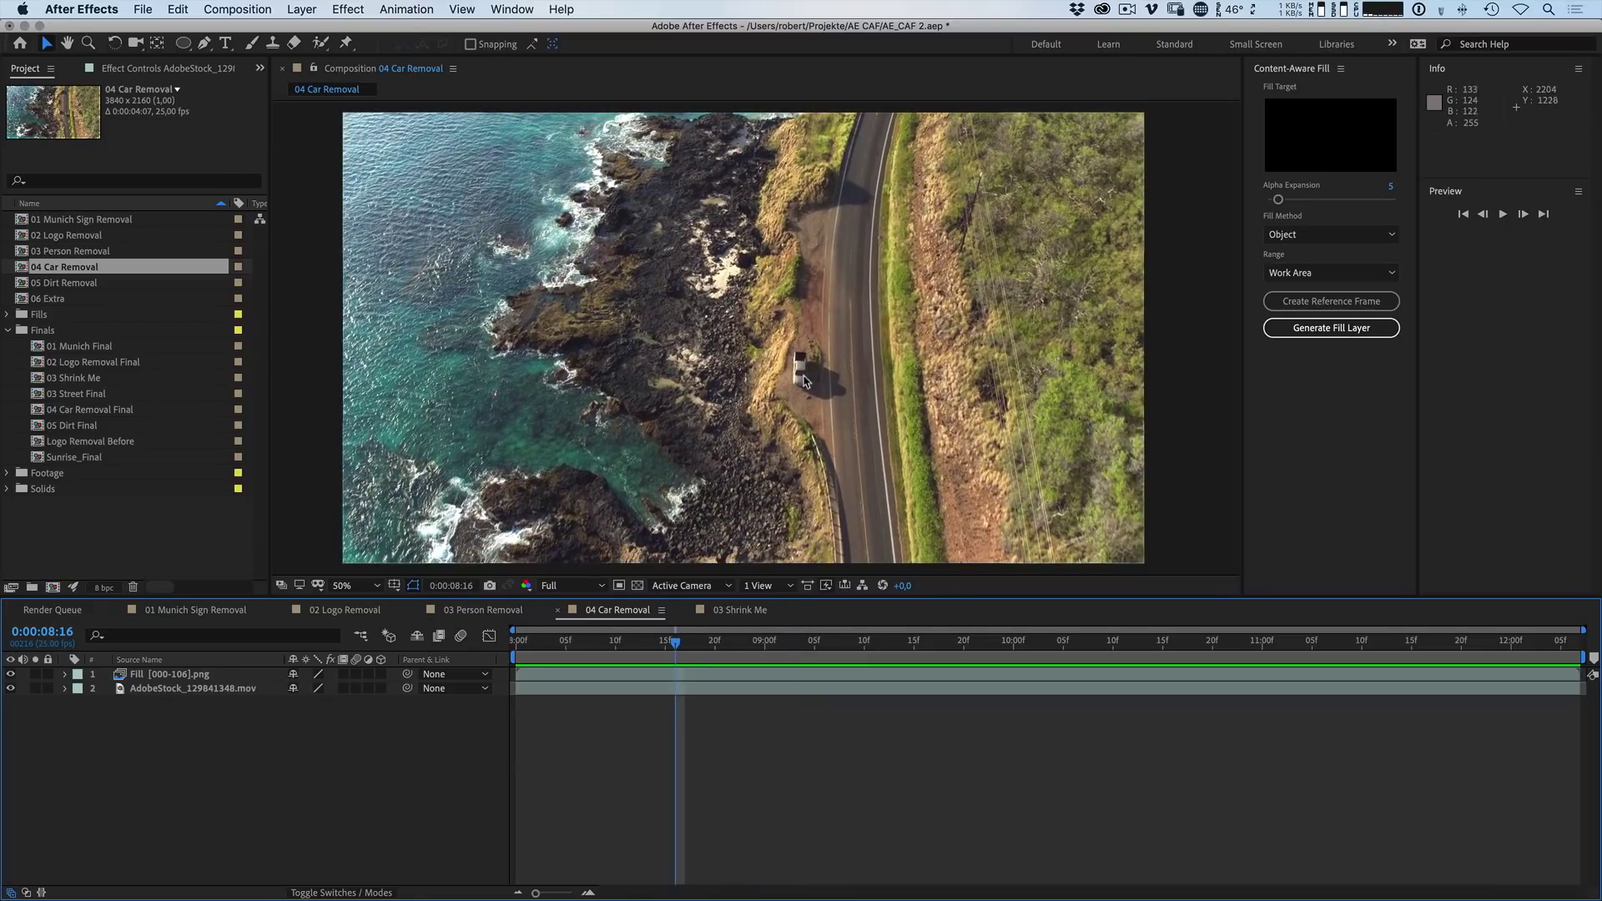
drag(676, 641, 855, 656)
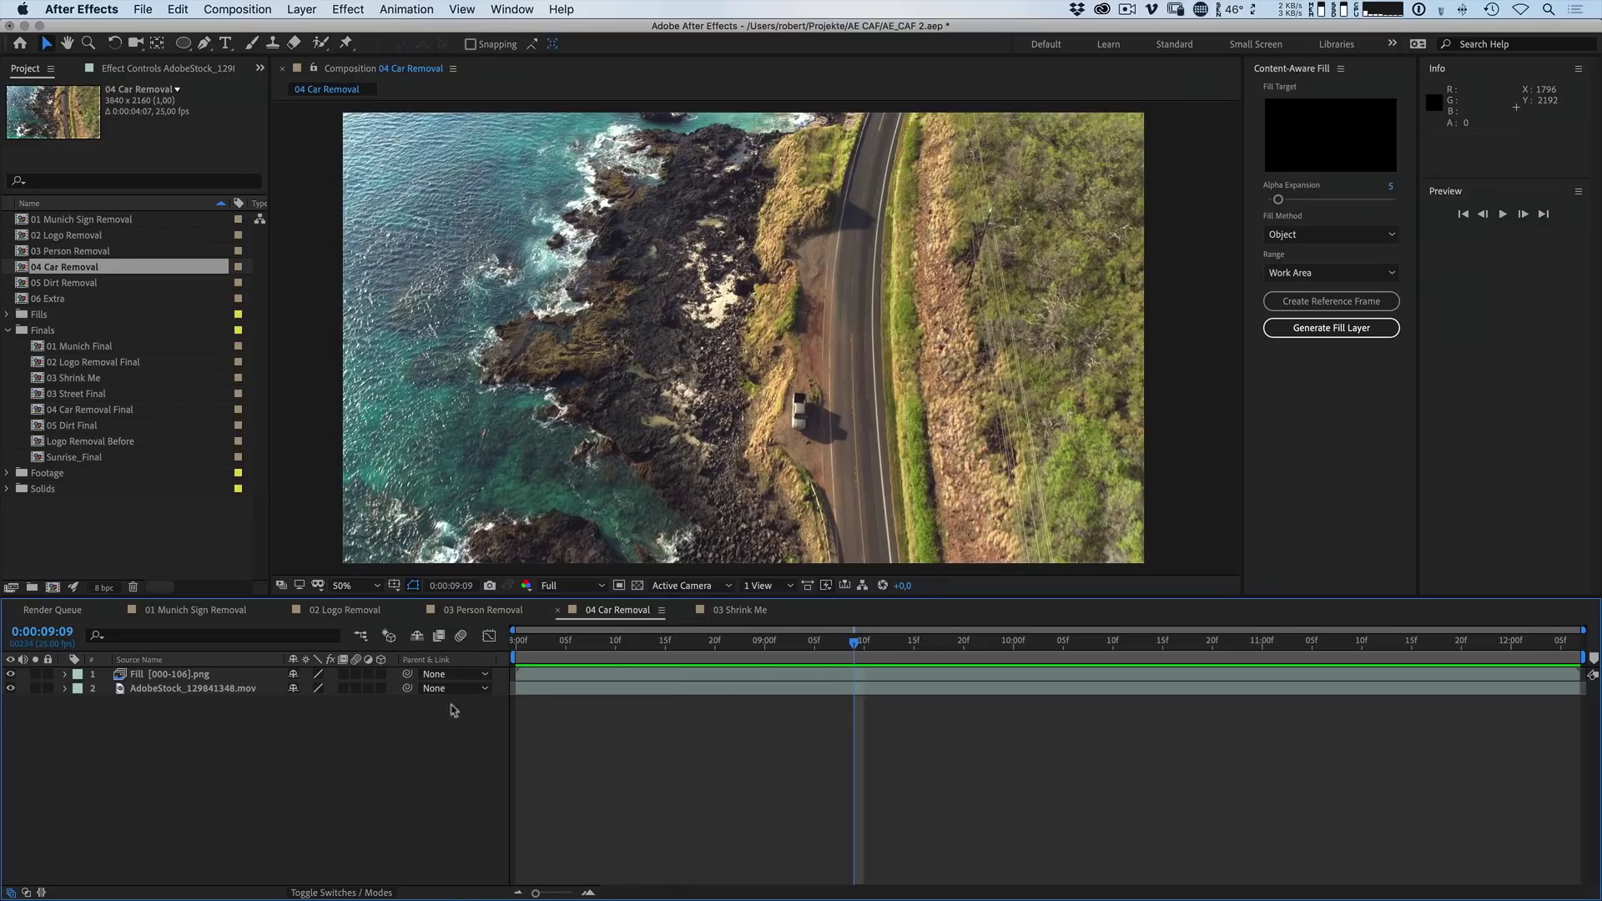
Step: Set Mask 1 on AdobeStock_129841348.mov to Subtract and preview the hole around the white car
click(152, 689)
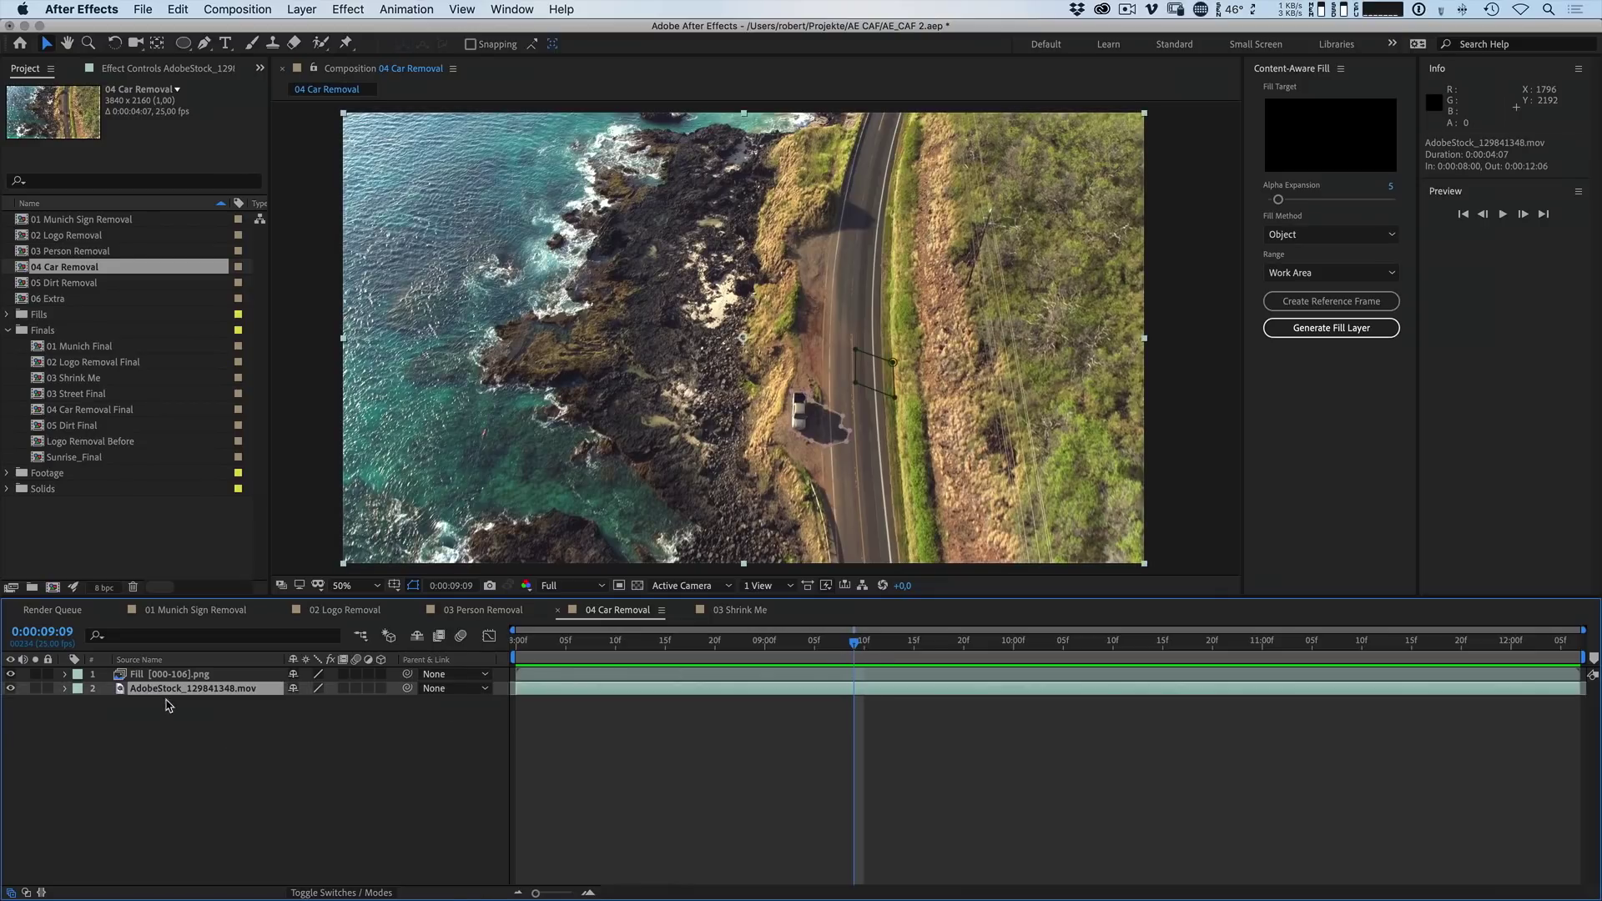
key(m)
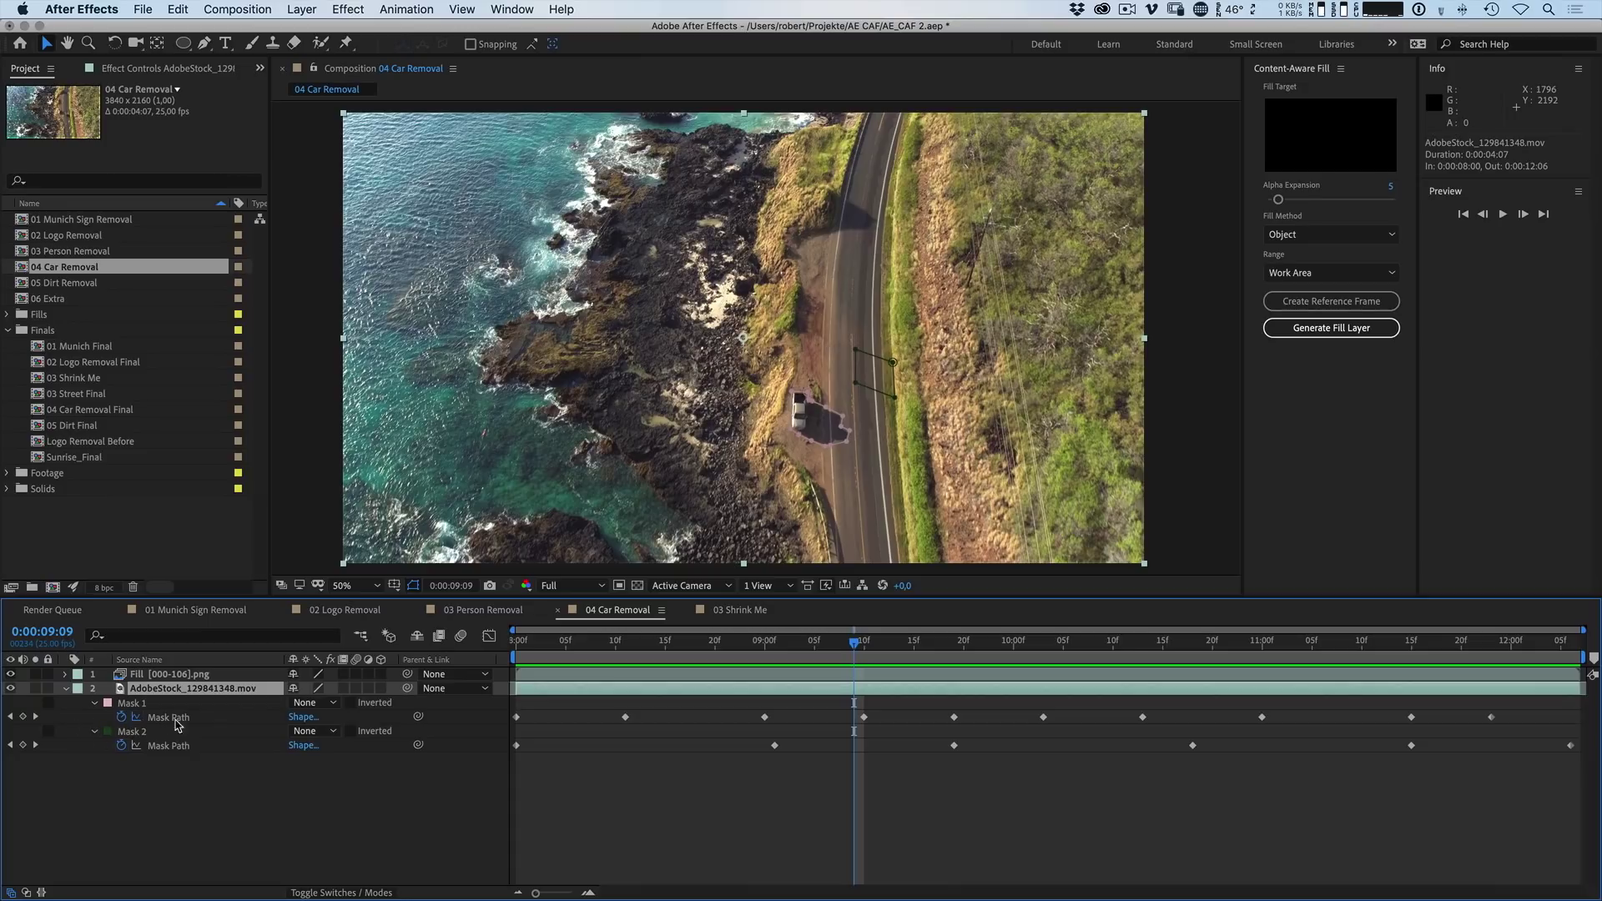
click(324, 706)
click(331, 750)
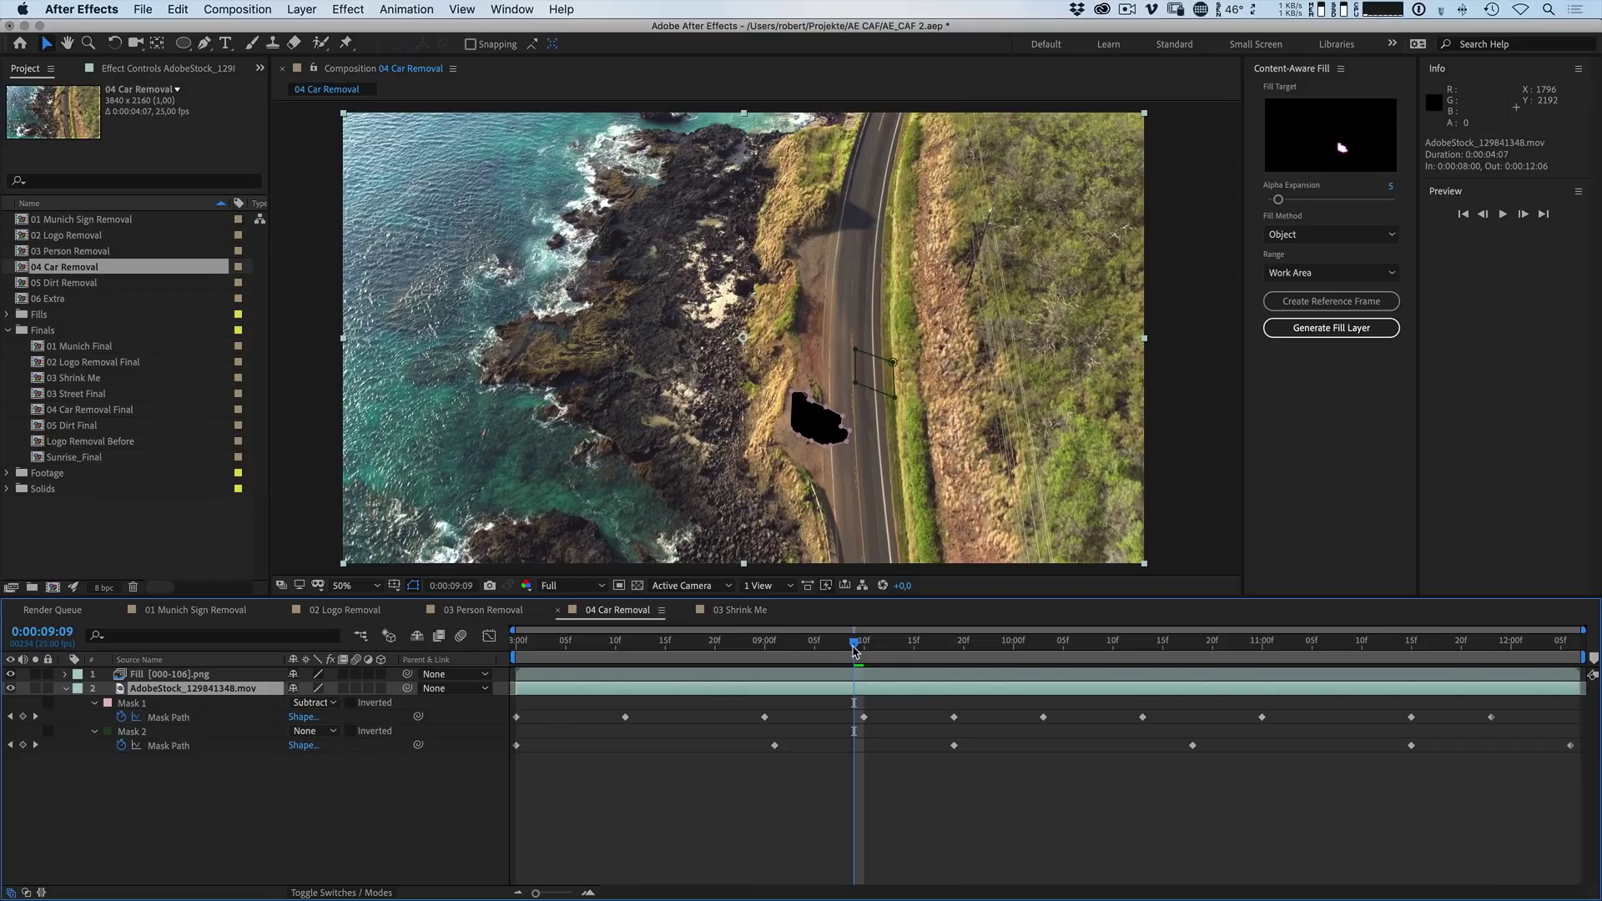
drag(854, 642, 835, 642)
key(space)
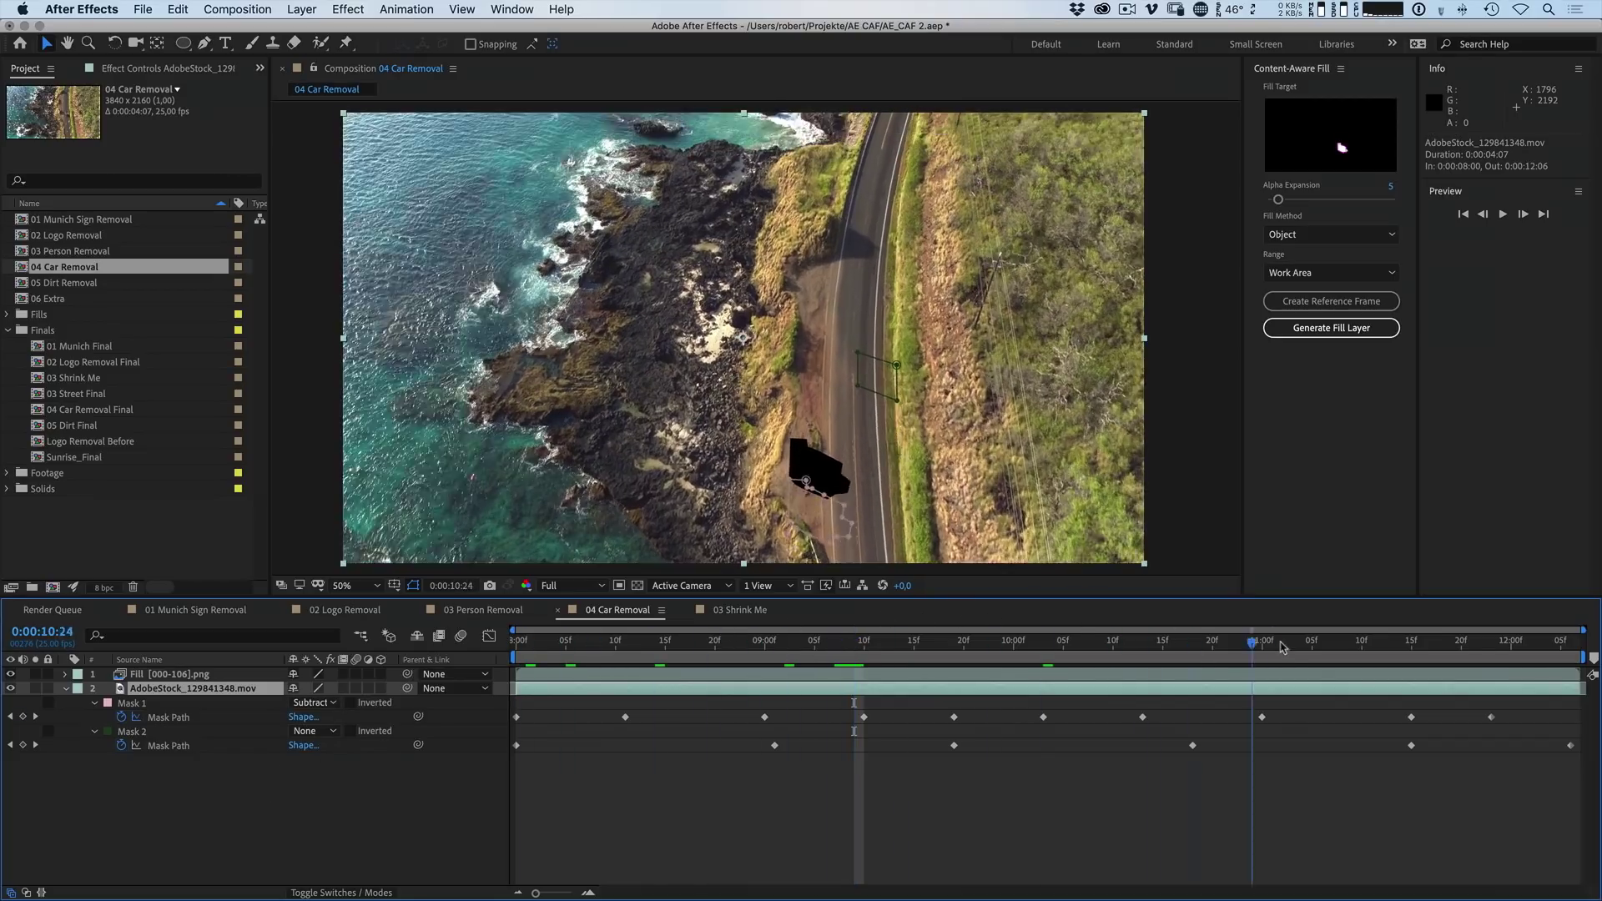
click(872, 647)
drag(872, 646, 859, 650)
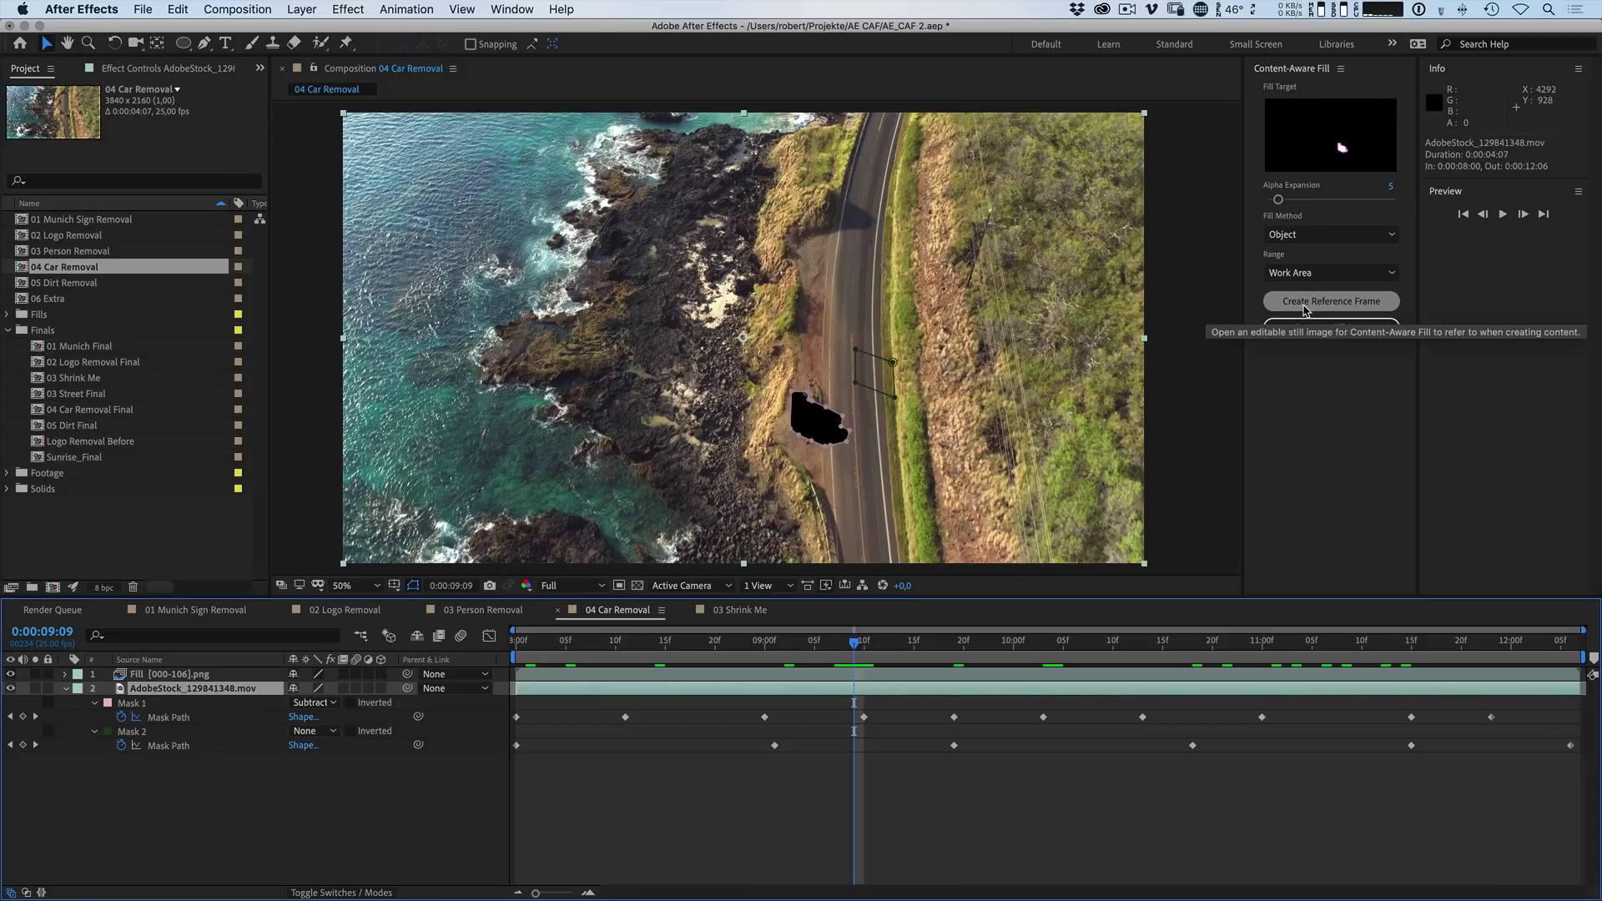
Step: Create a Content-Aware Fill reference frame of the road shot for painting in Photoshop
click(1307, 309)
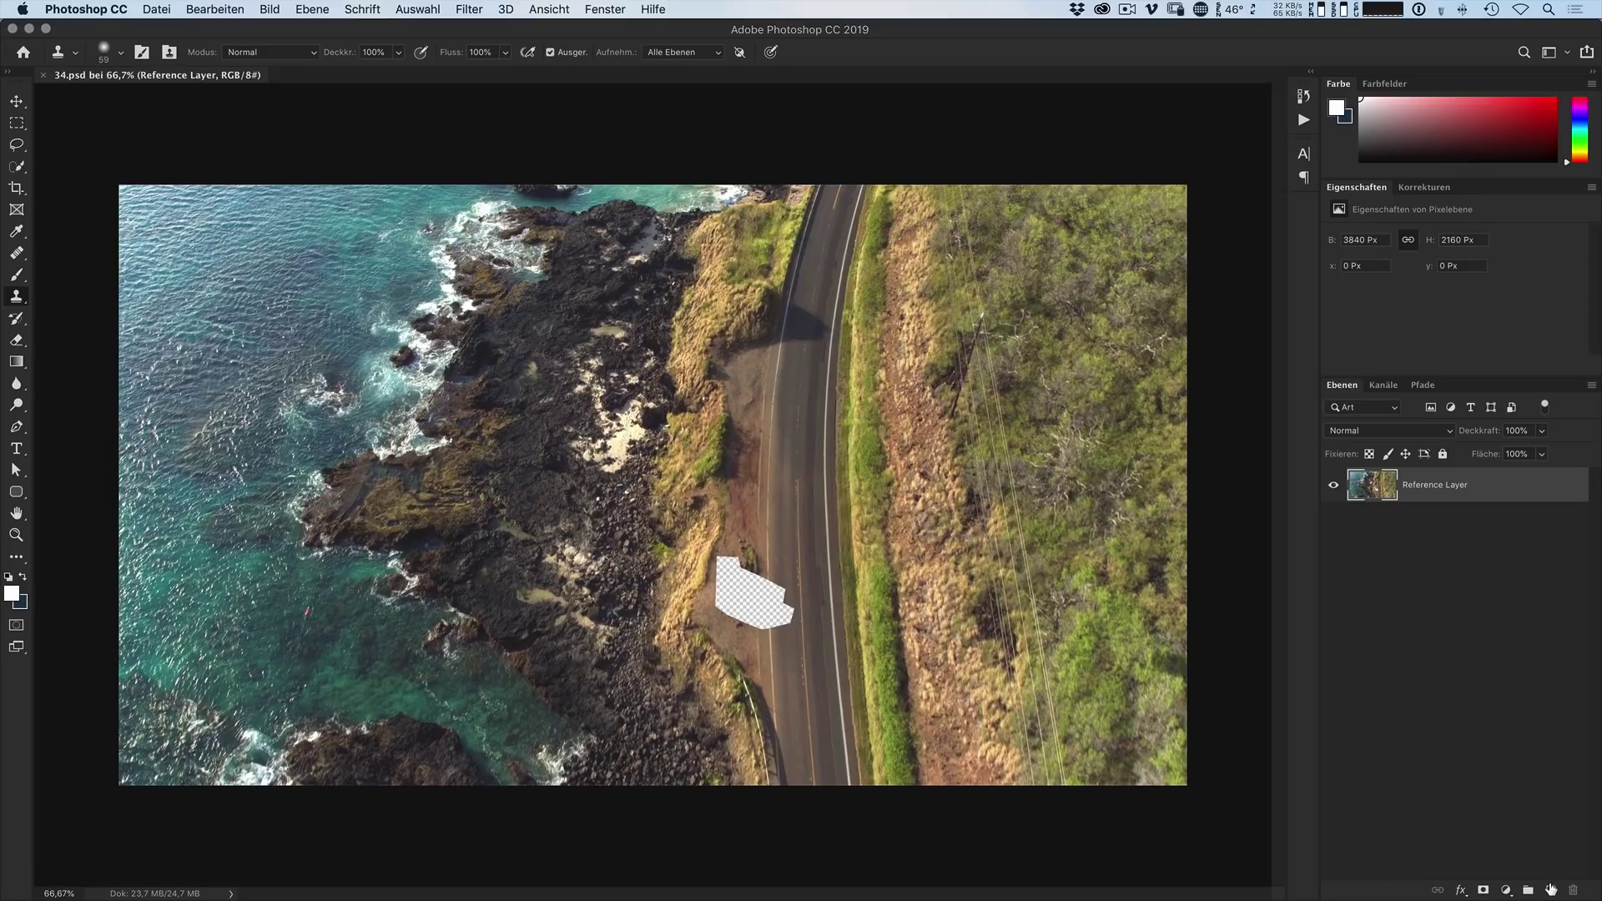
Step: Add a new empty layer beneath Reference Layer and view the image at 100%
click(1550, 890)
drag(1423, 486, 1434, 524)
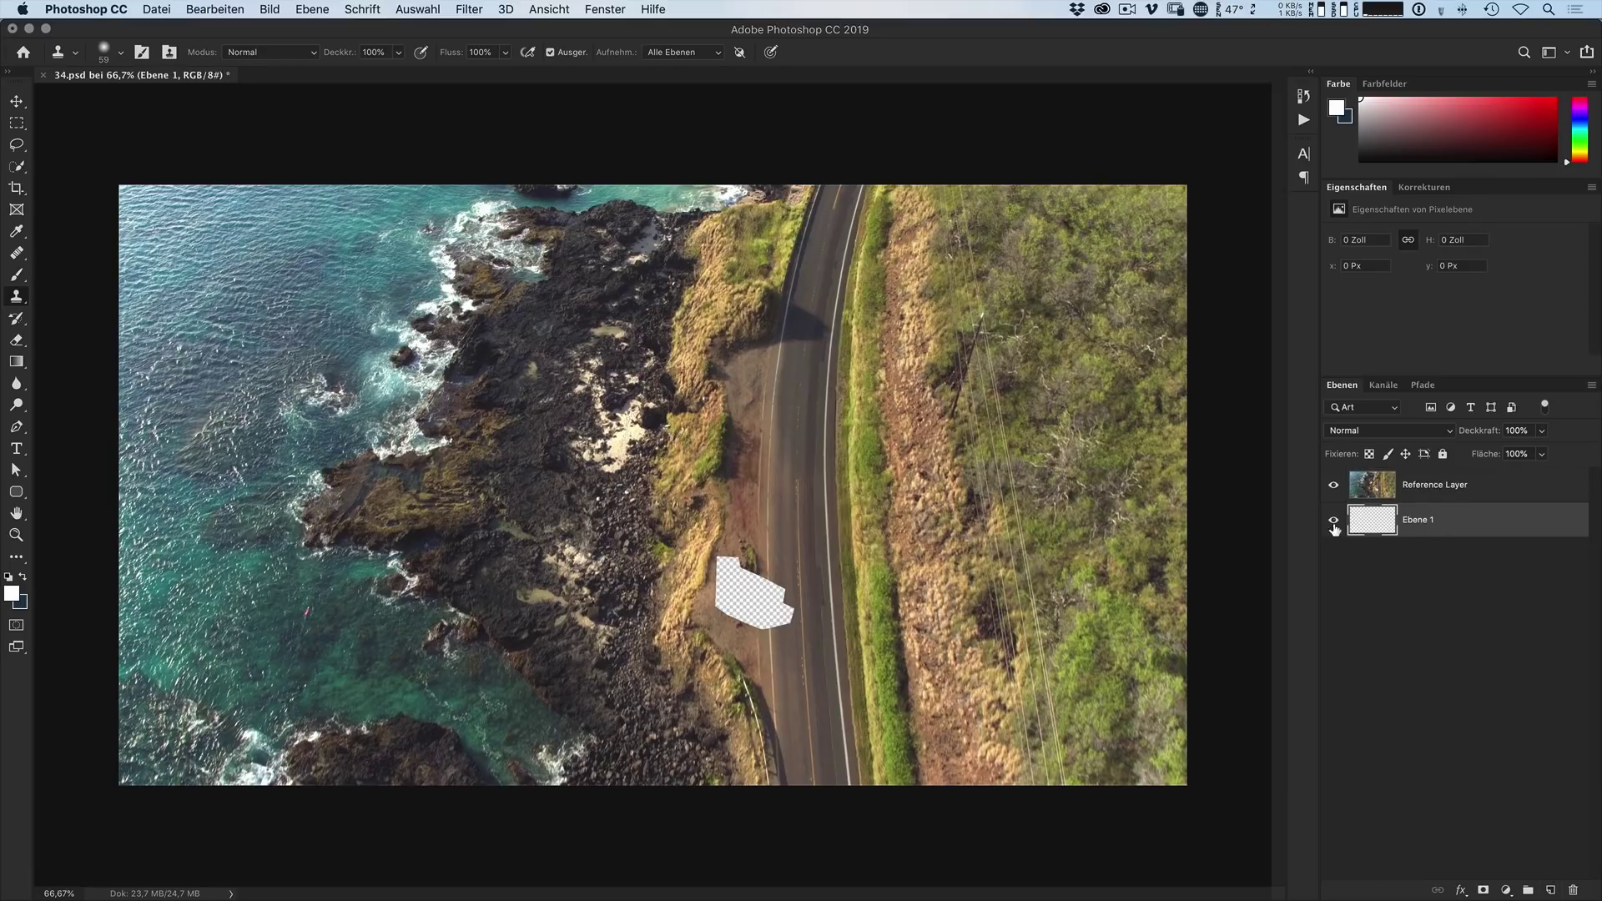
key(super+1)
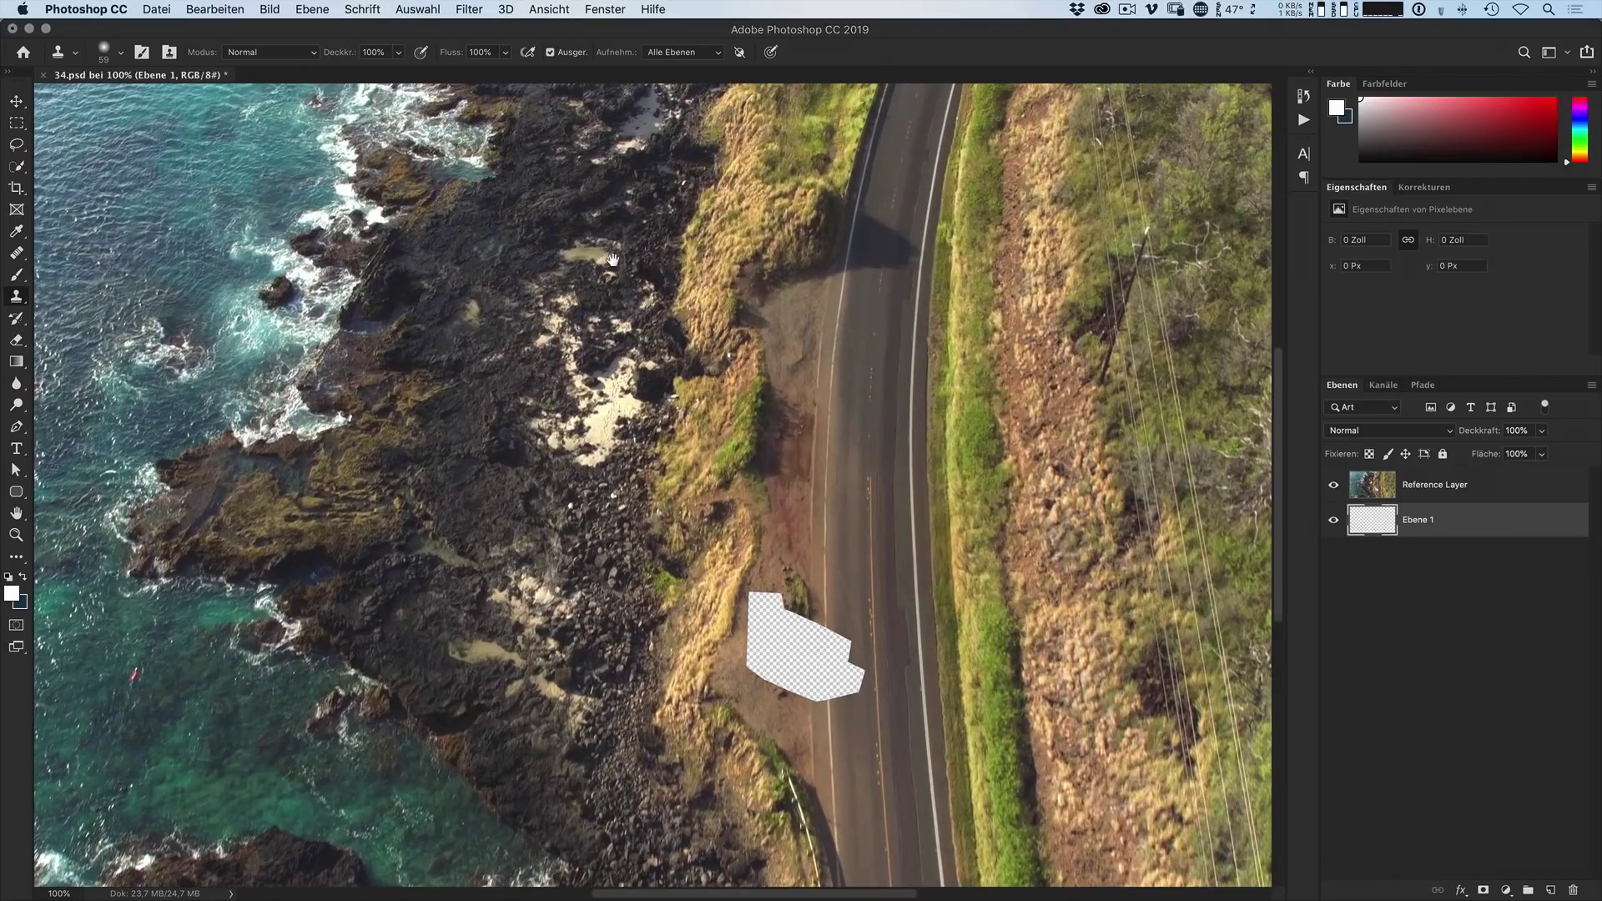
scroll(614, 259, down, 6)
scroll(614, 260, right, 5)
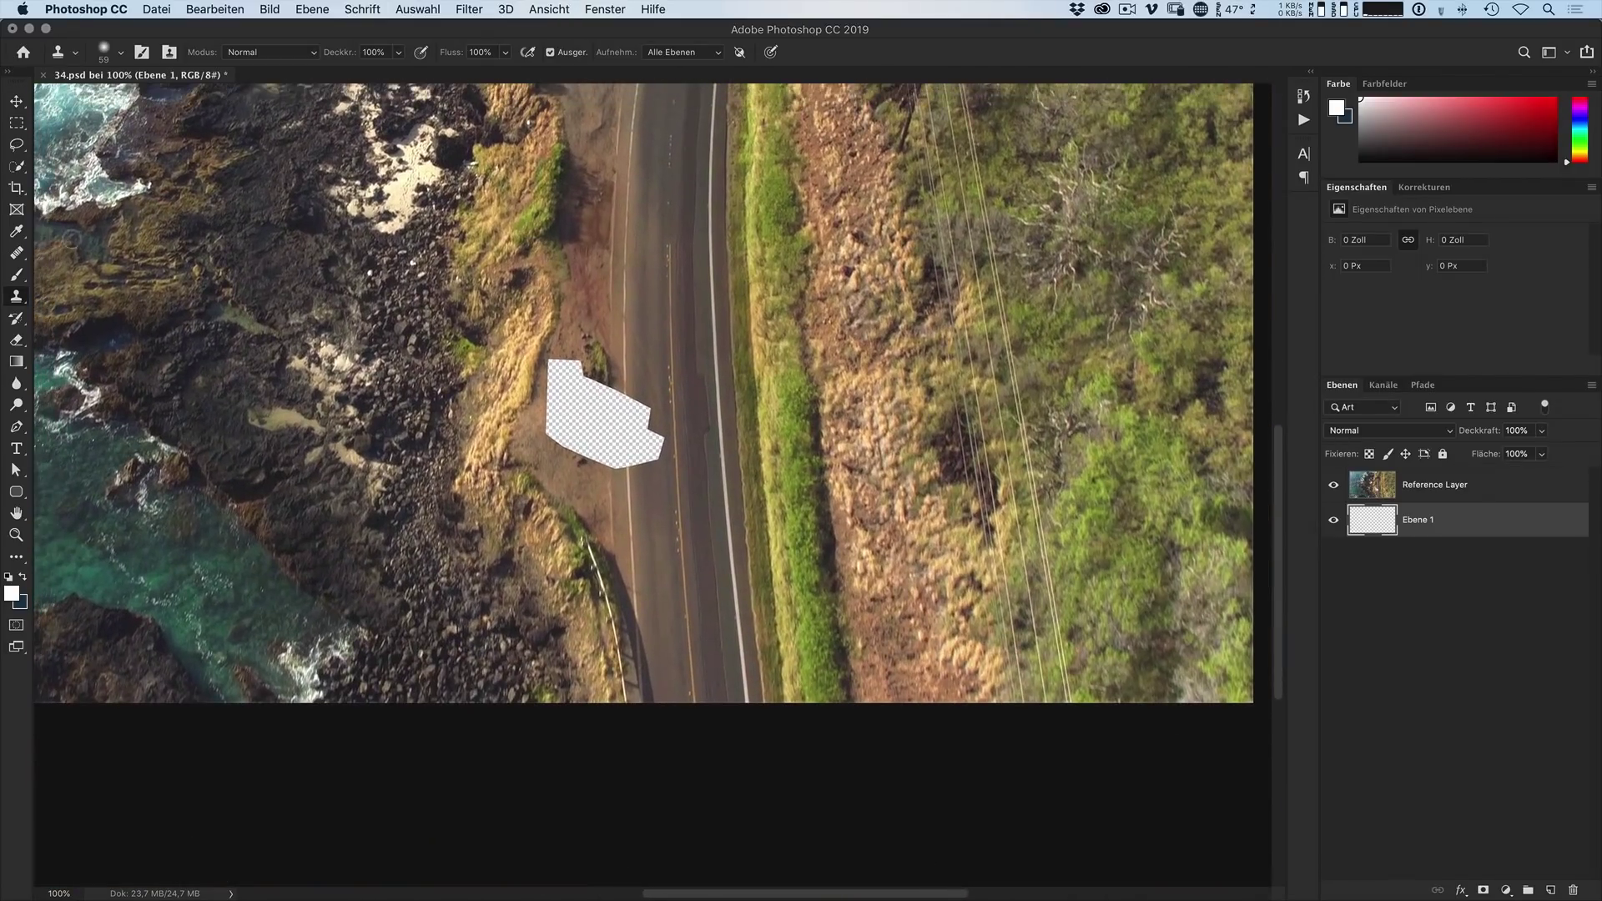
scroll(225, 263, up, 1)
scroll(225, 263, left, 1)
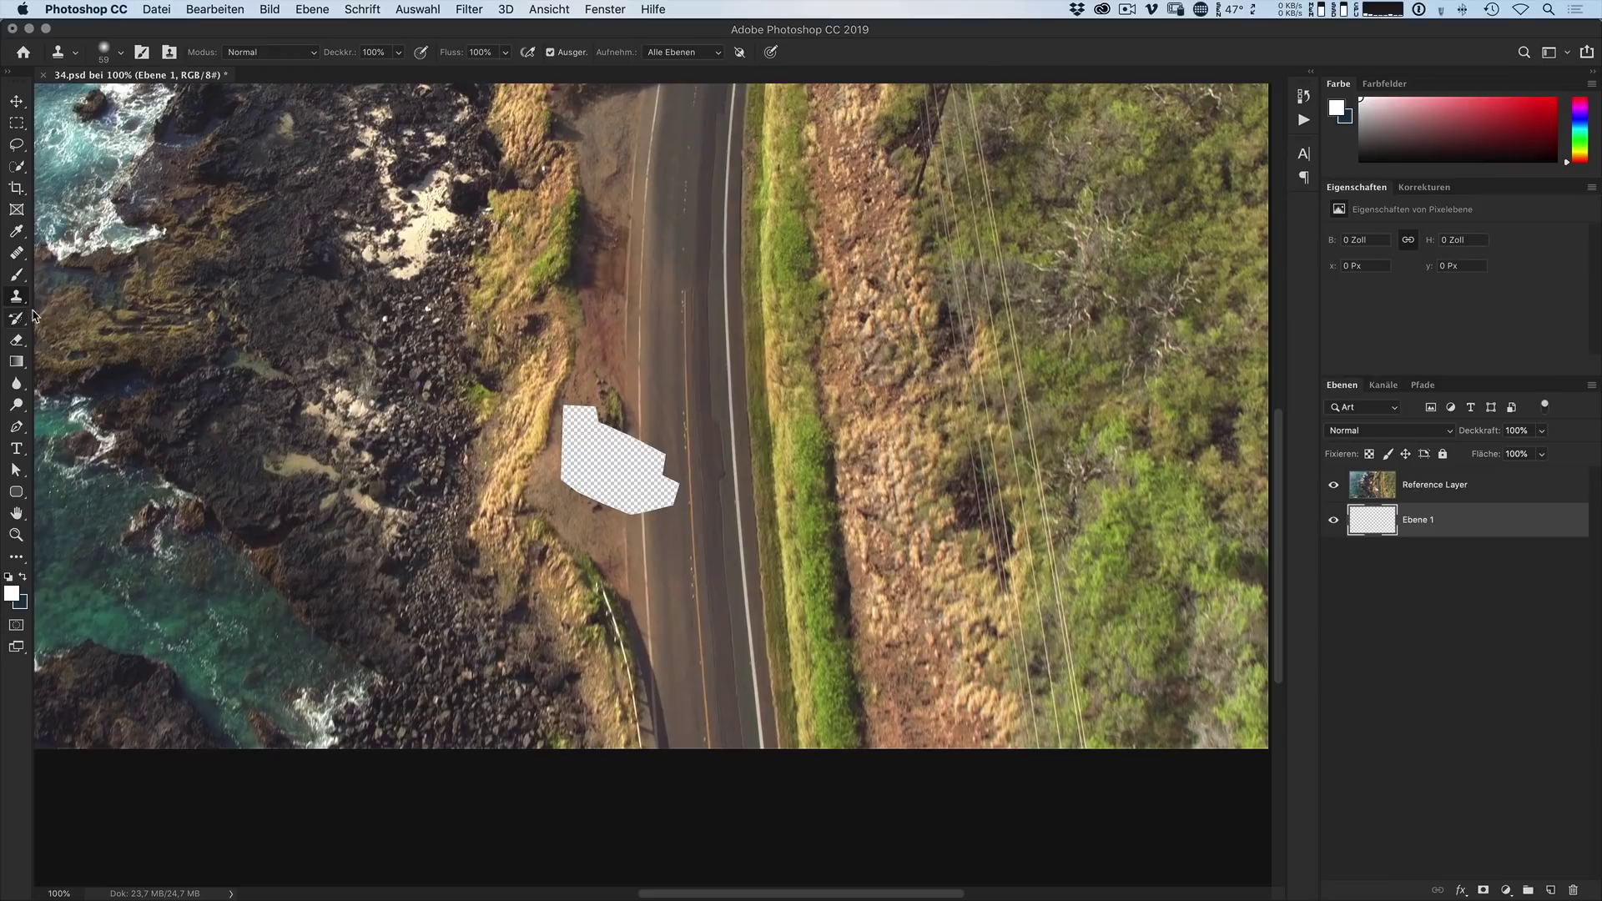
Step: Clone-stamp ground texture over the car's transparent hole and fit the image on screen
click(18, 253)
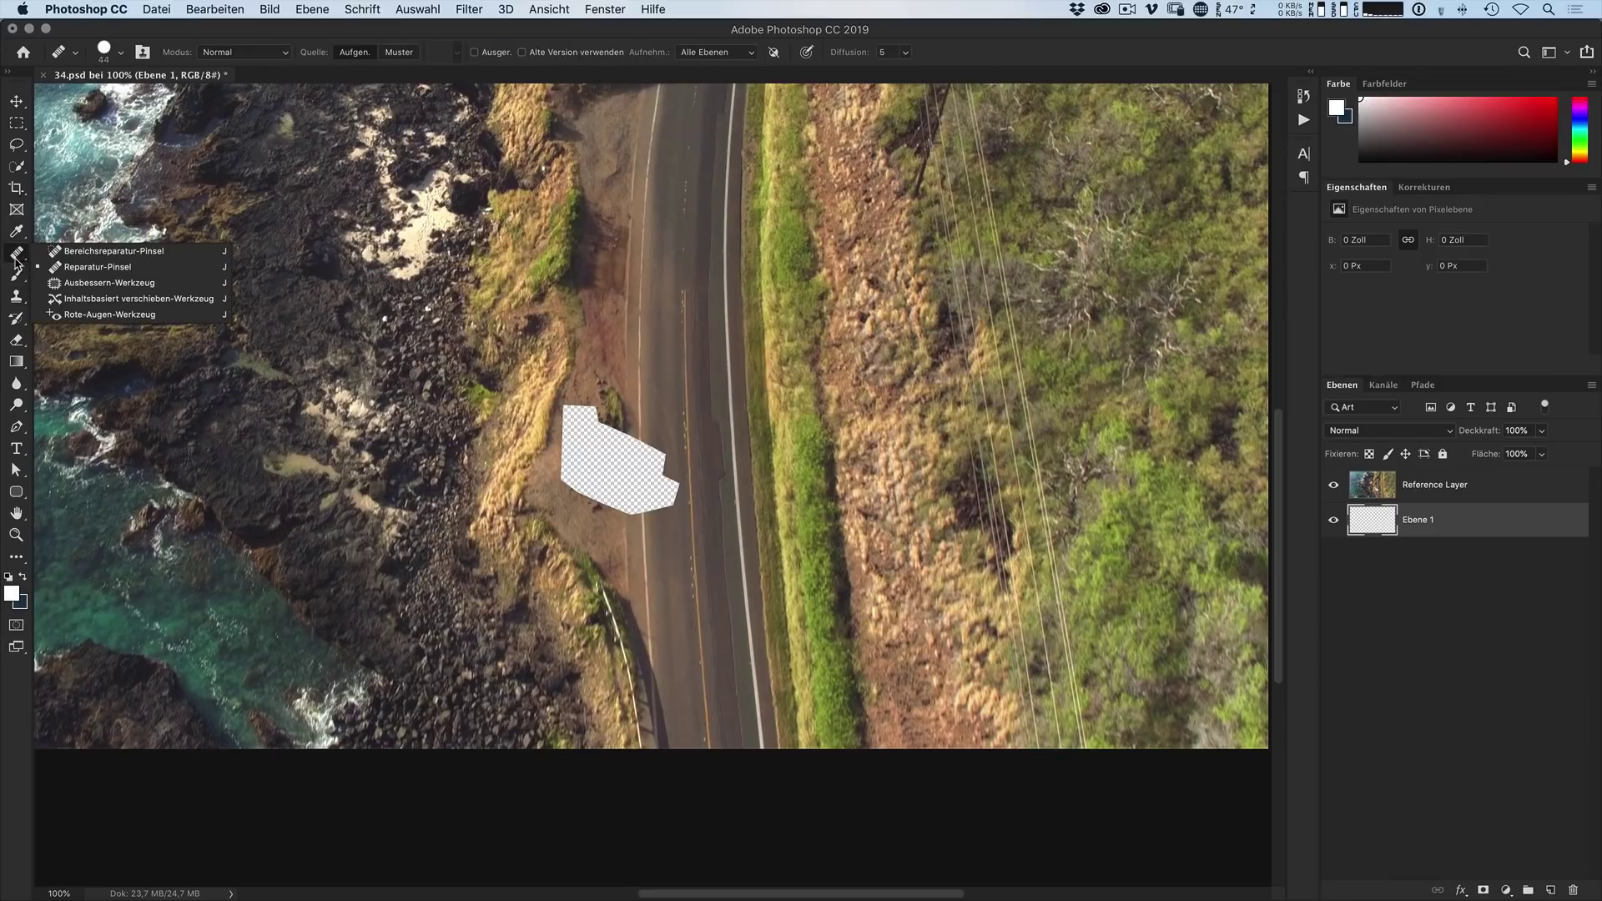
click(17, 297)
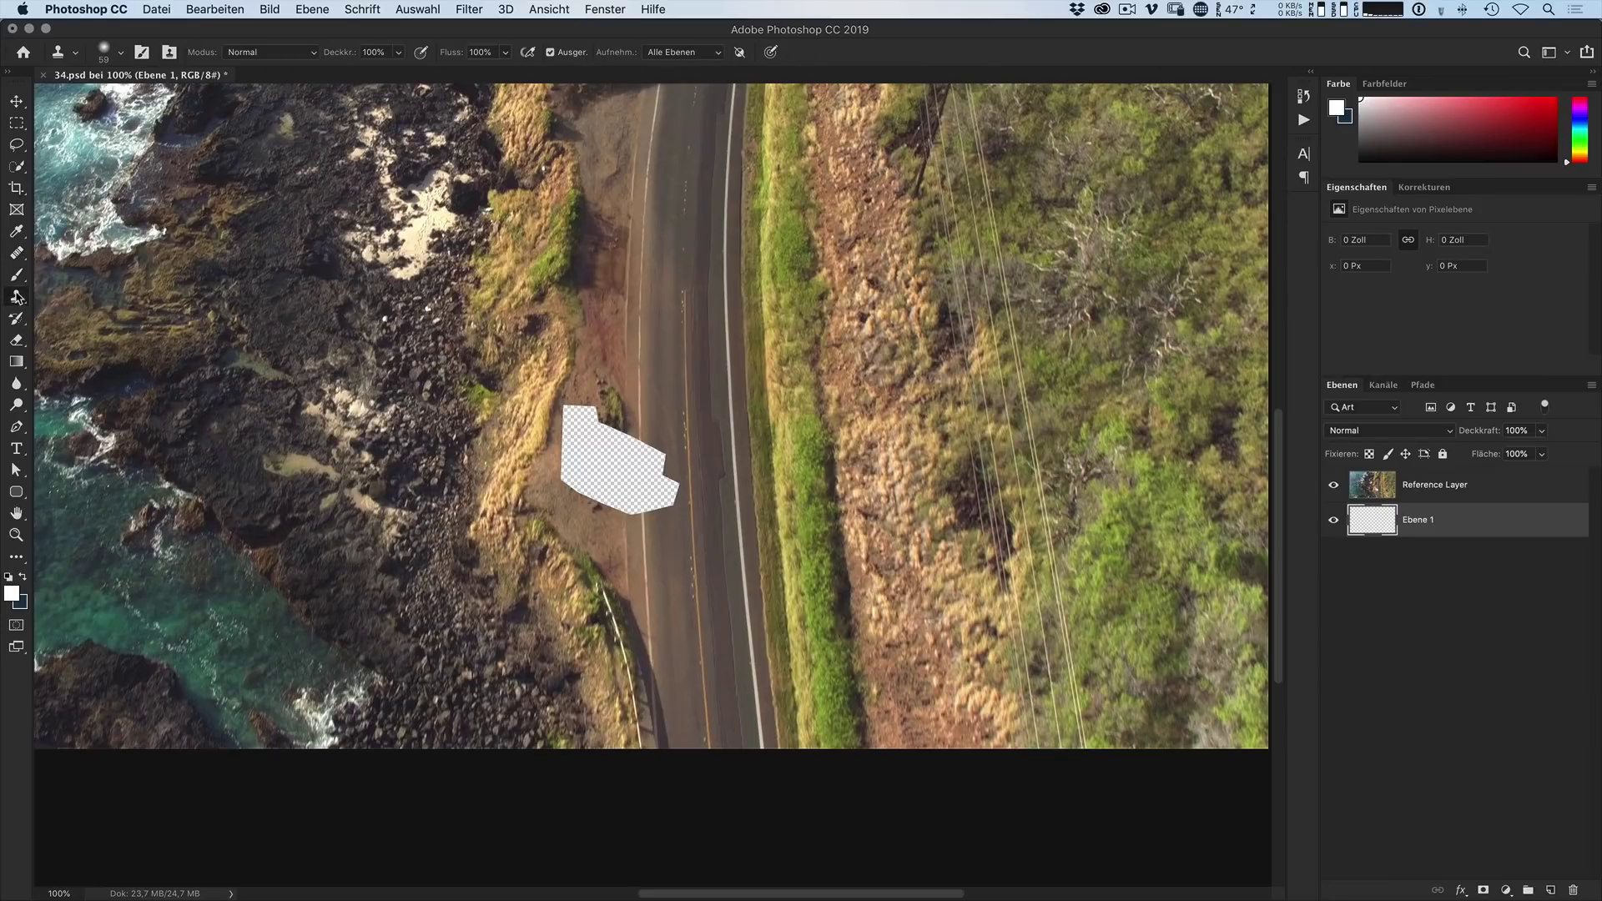
click(608, 430)
mouse_move(571, 501)
mouse_down()
mouse_move(555, 471)
mouse_move(571, 459)
mouse_move(558, 470)
mouse_move(603, 533)
mouse_move(613, 497)
mouse_move(641, 480)
mouse_up()
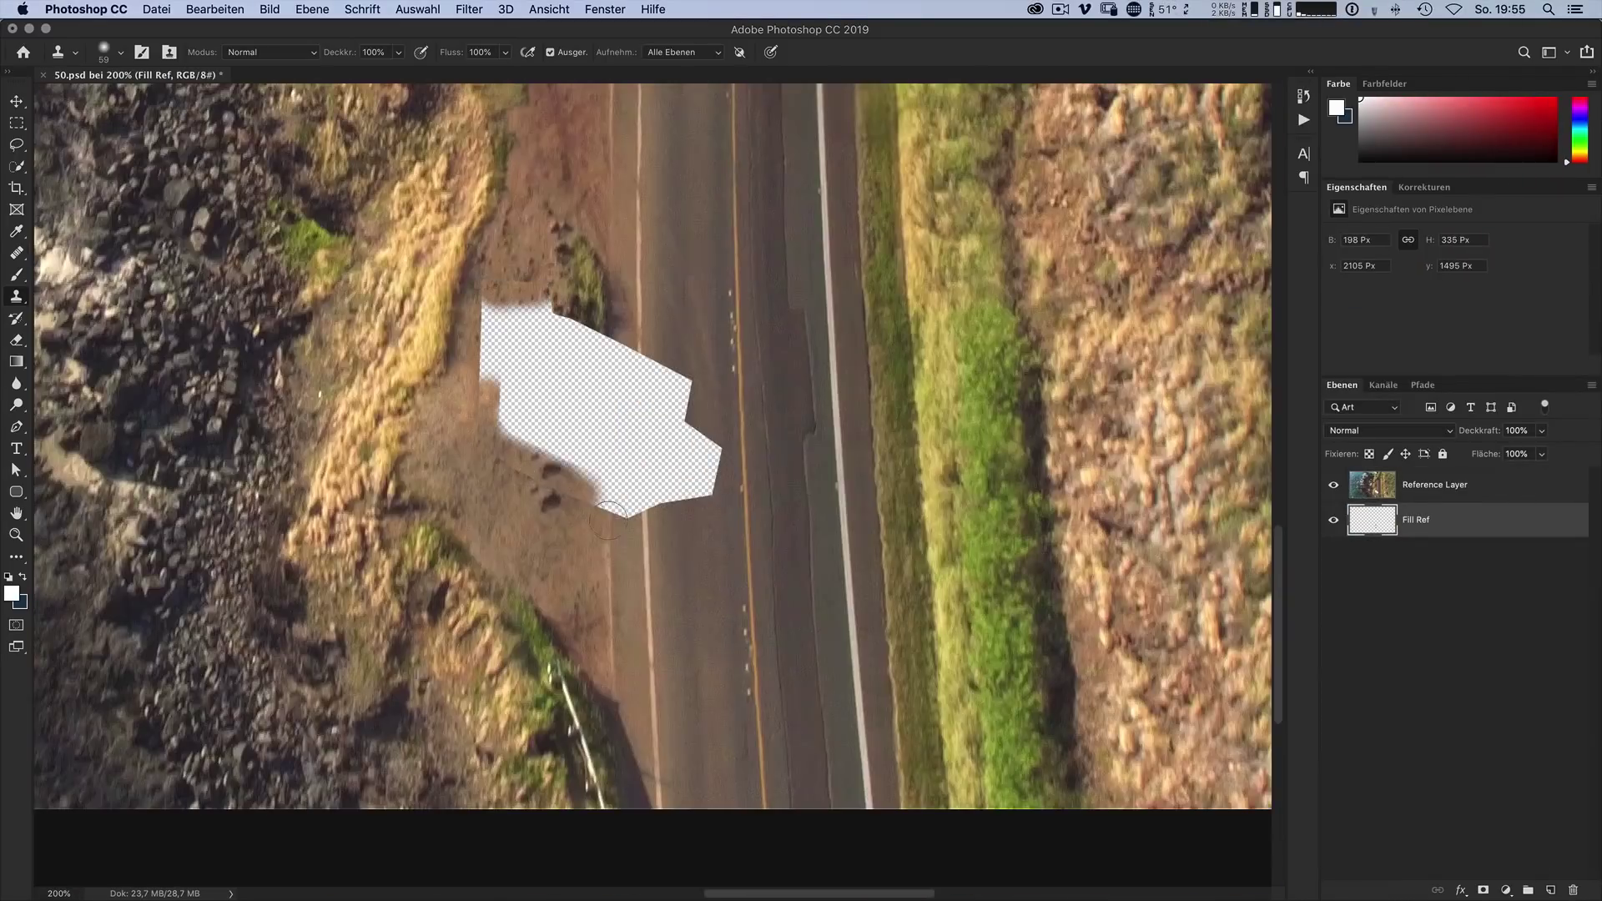
mouse_move(609, 522)
mouse_down()
mouse_move(638, 274)
mouse_move(650, 424)
mouse_move(611, 572)
mouse_move(619, 363)
mouse_move(488, 394)
mouse_up()
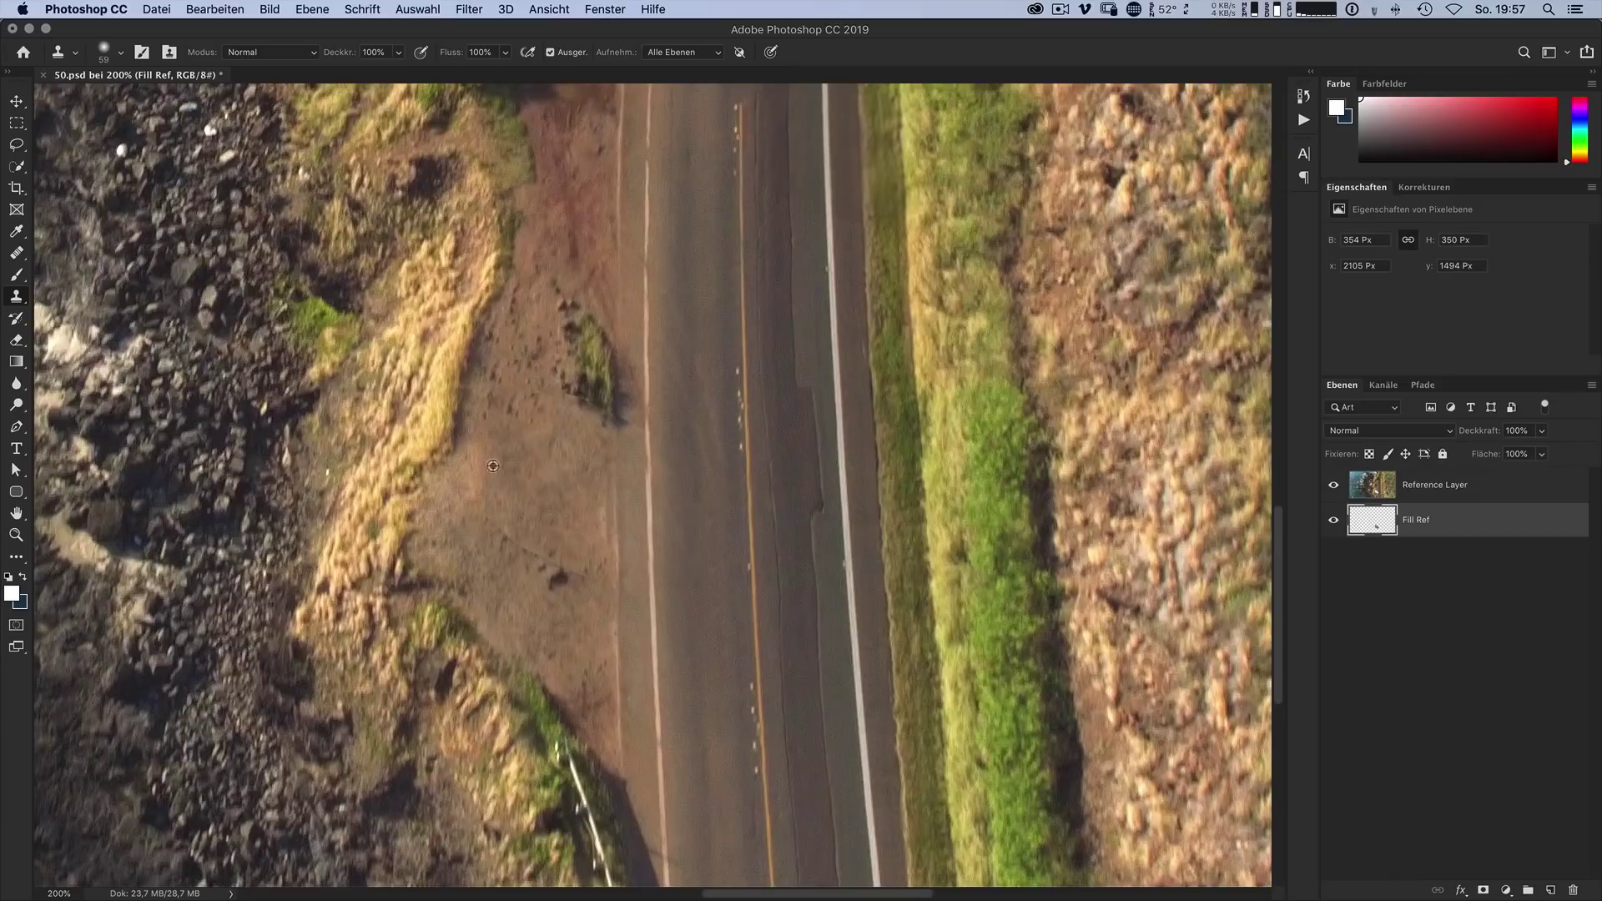
key(j)
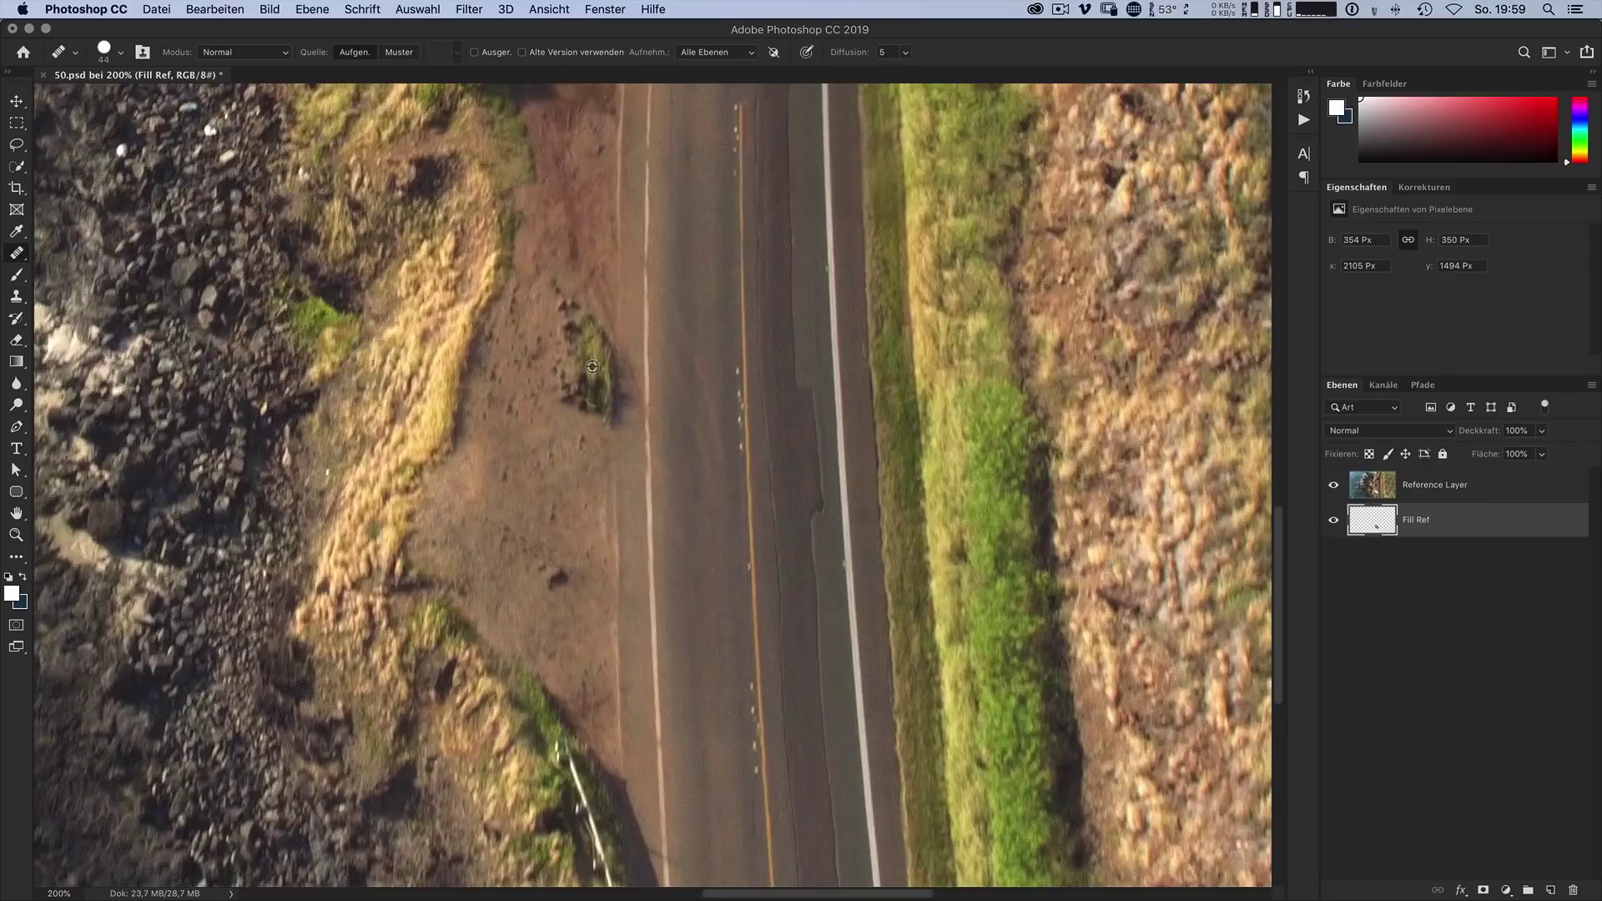
key(s)
key(super+0)
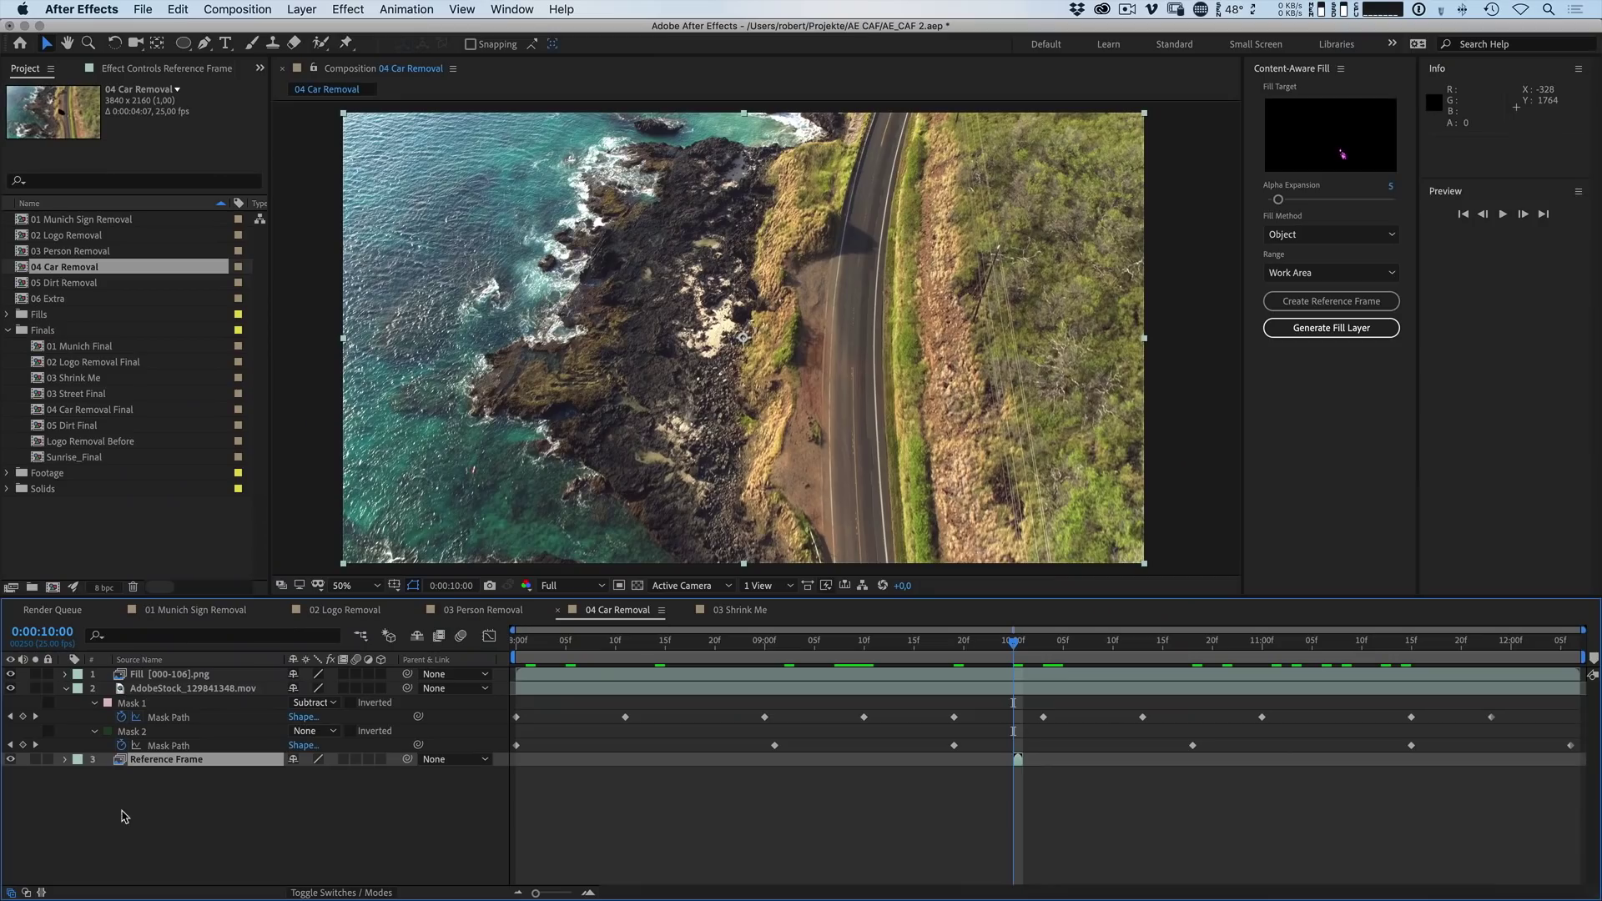
Step: Solo-check the AdobeStock layer's hole, then lower Content-Aware Fill Alpha Expansion from 5 to 0
click(146, 829)
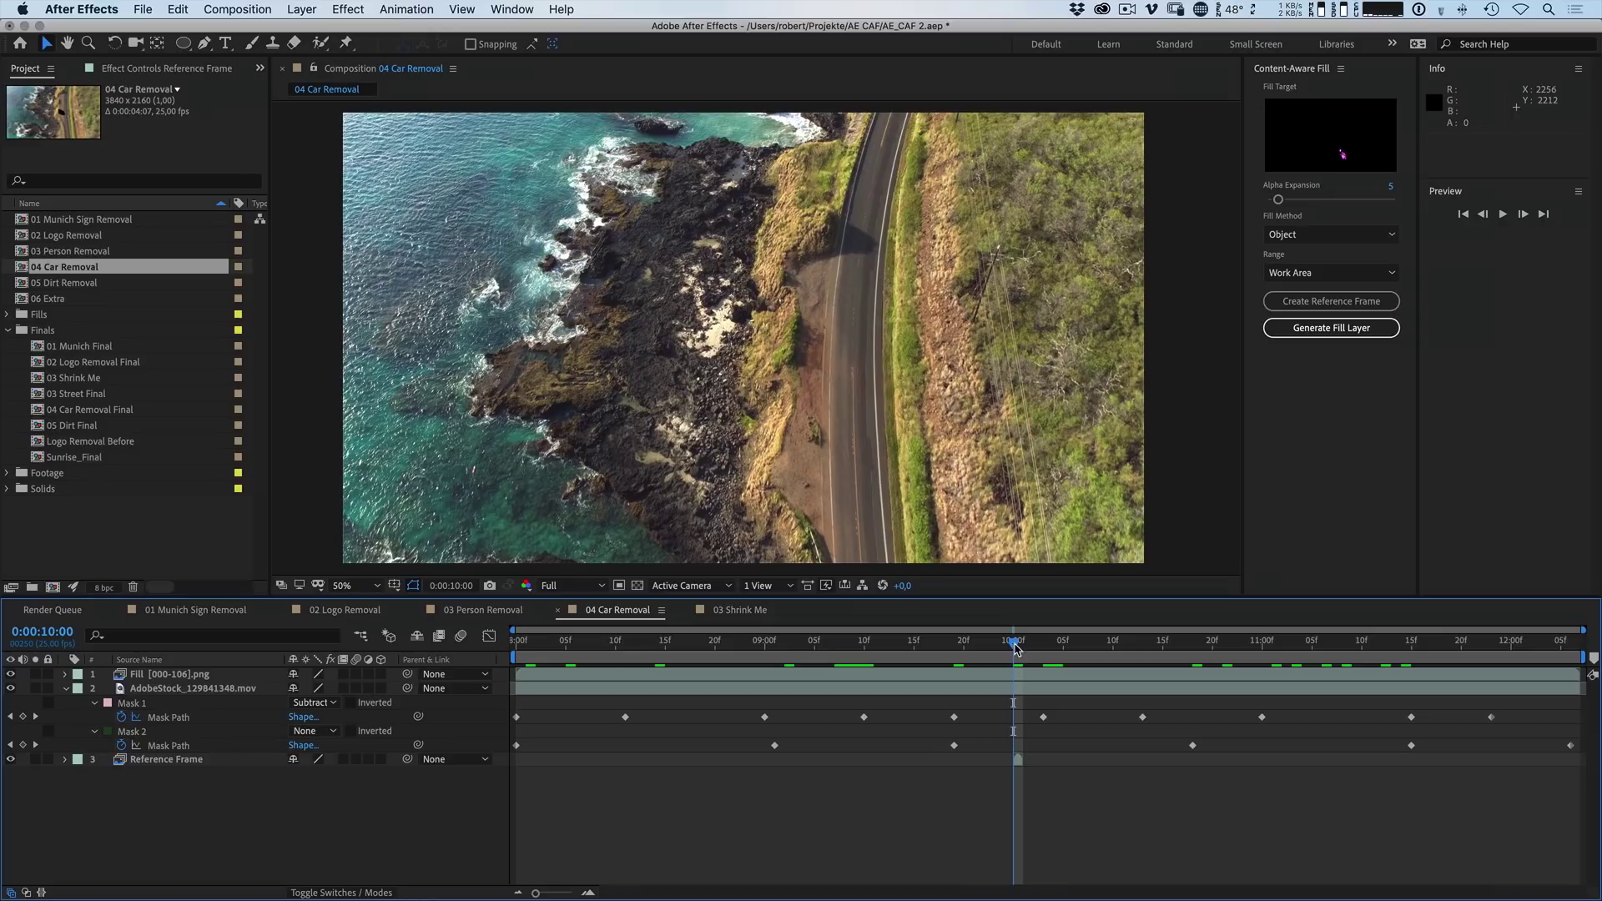
click(1018, 649)
click(1019, 761)
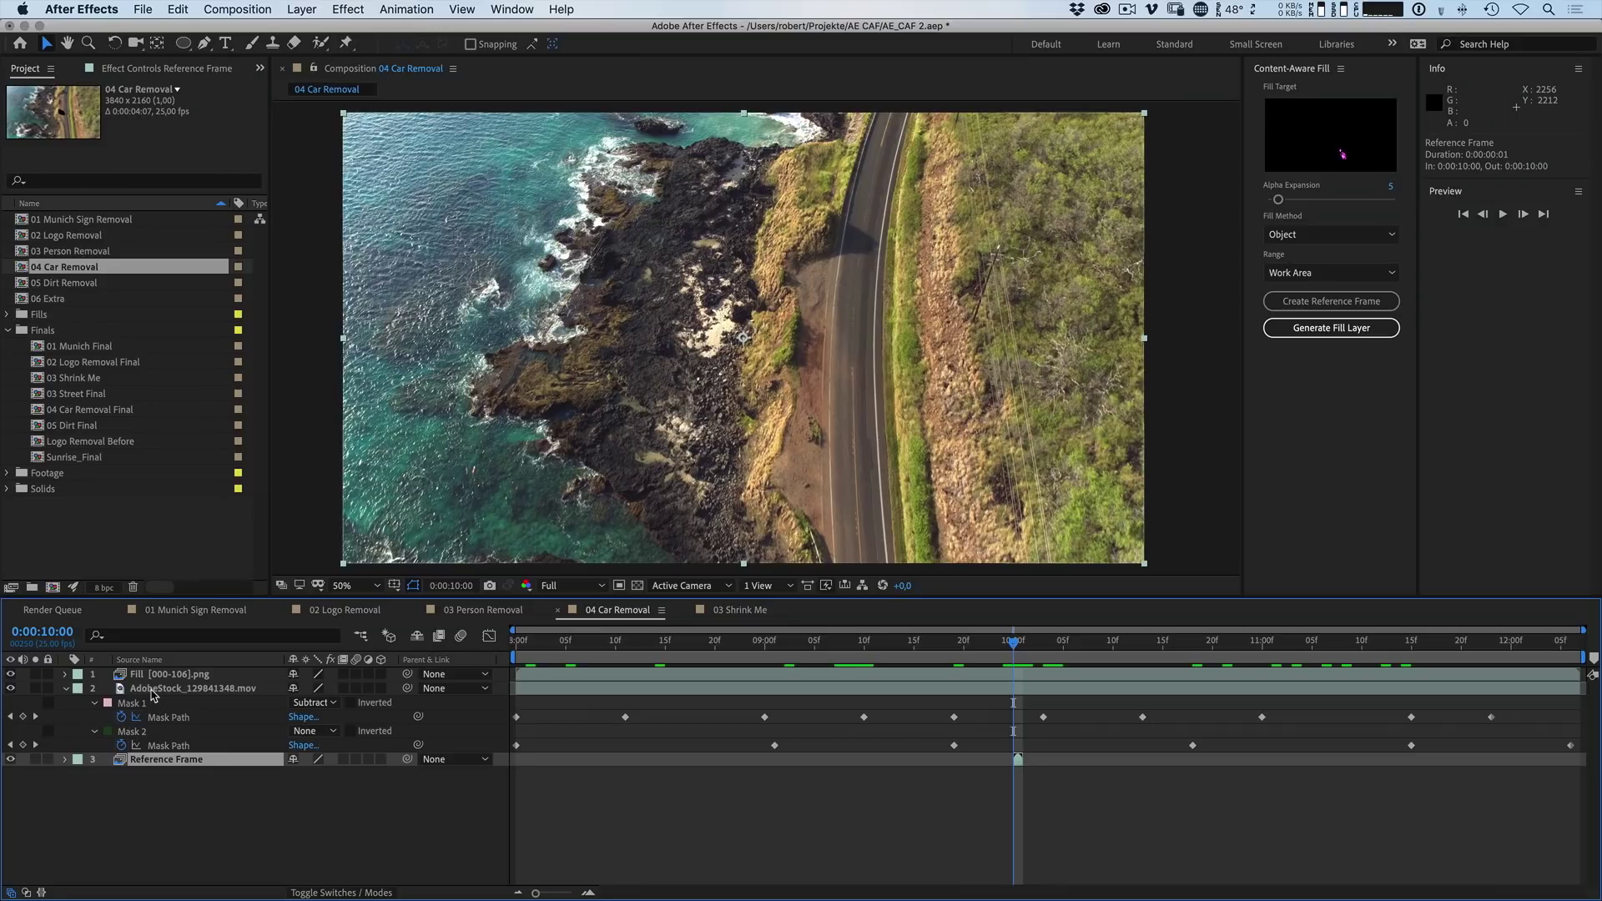
click(35, 689)
click(35, 690)
click(165, 690)
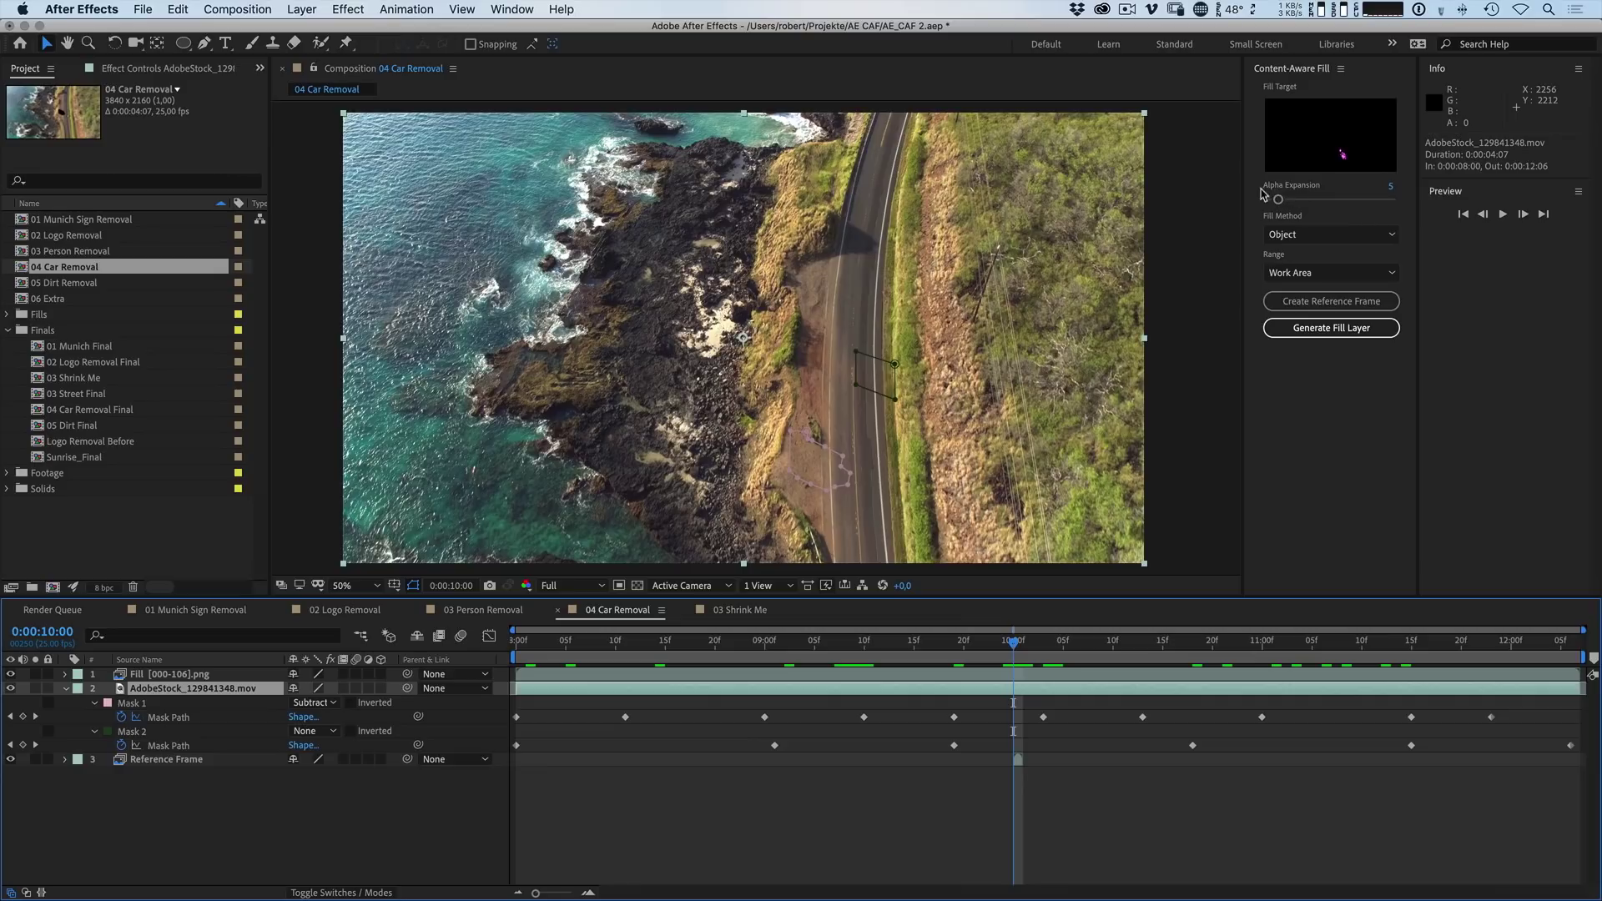
drag(1278, 202, 1264, 202)
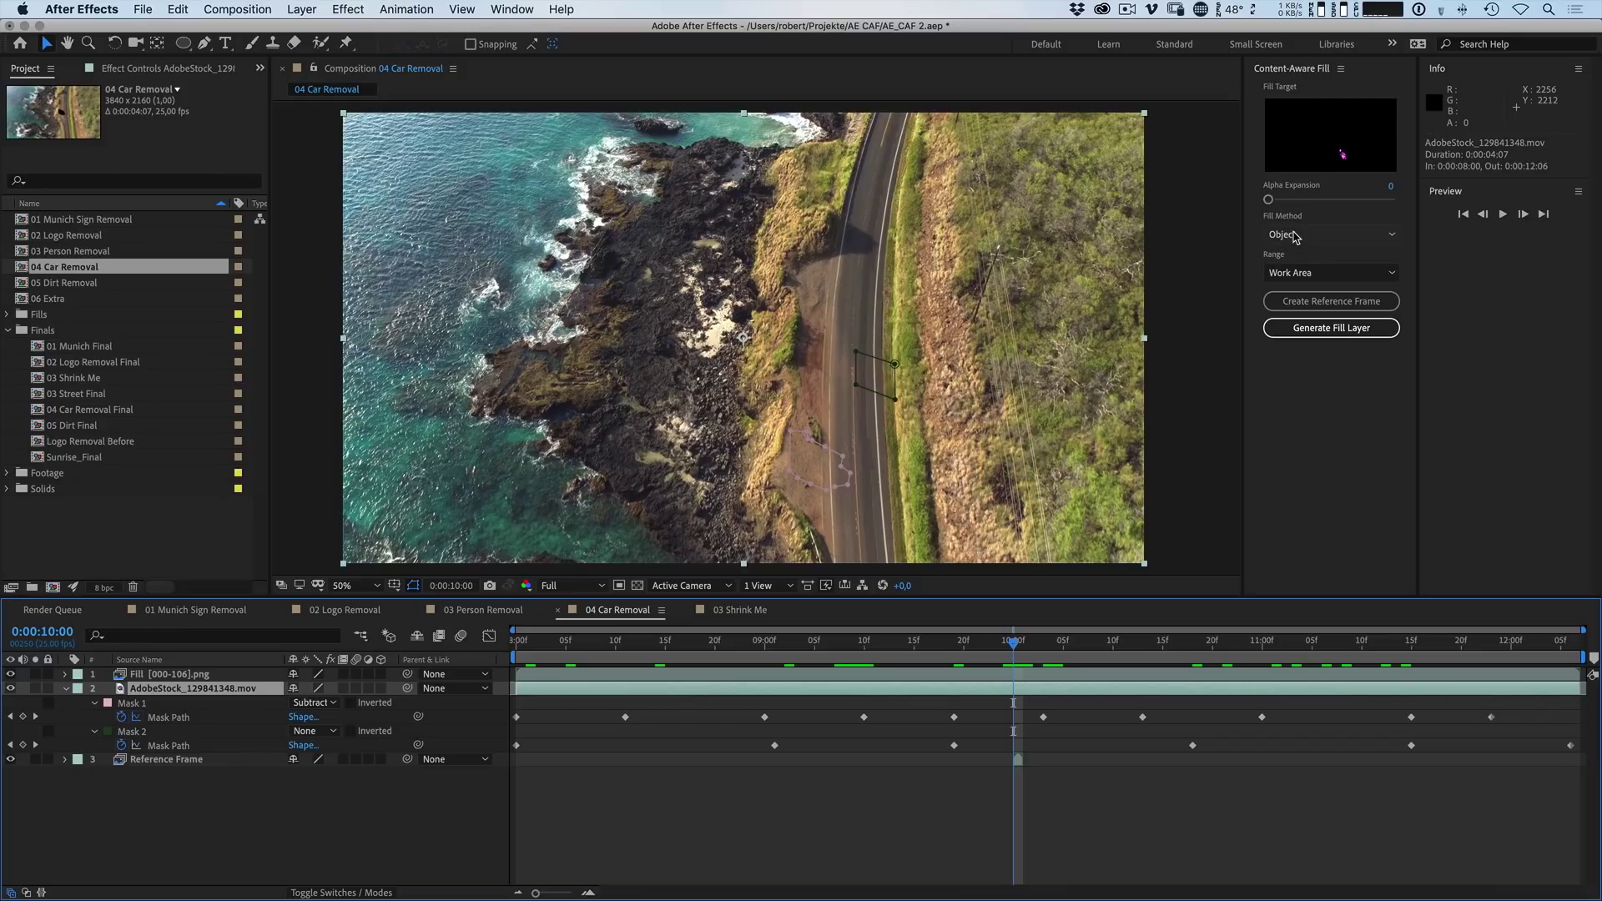
Step: Generate the Fill [000-106] layer and play back the road with the car removed
click(1314, 332)
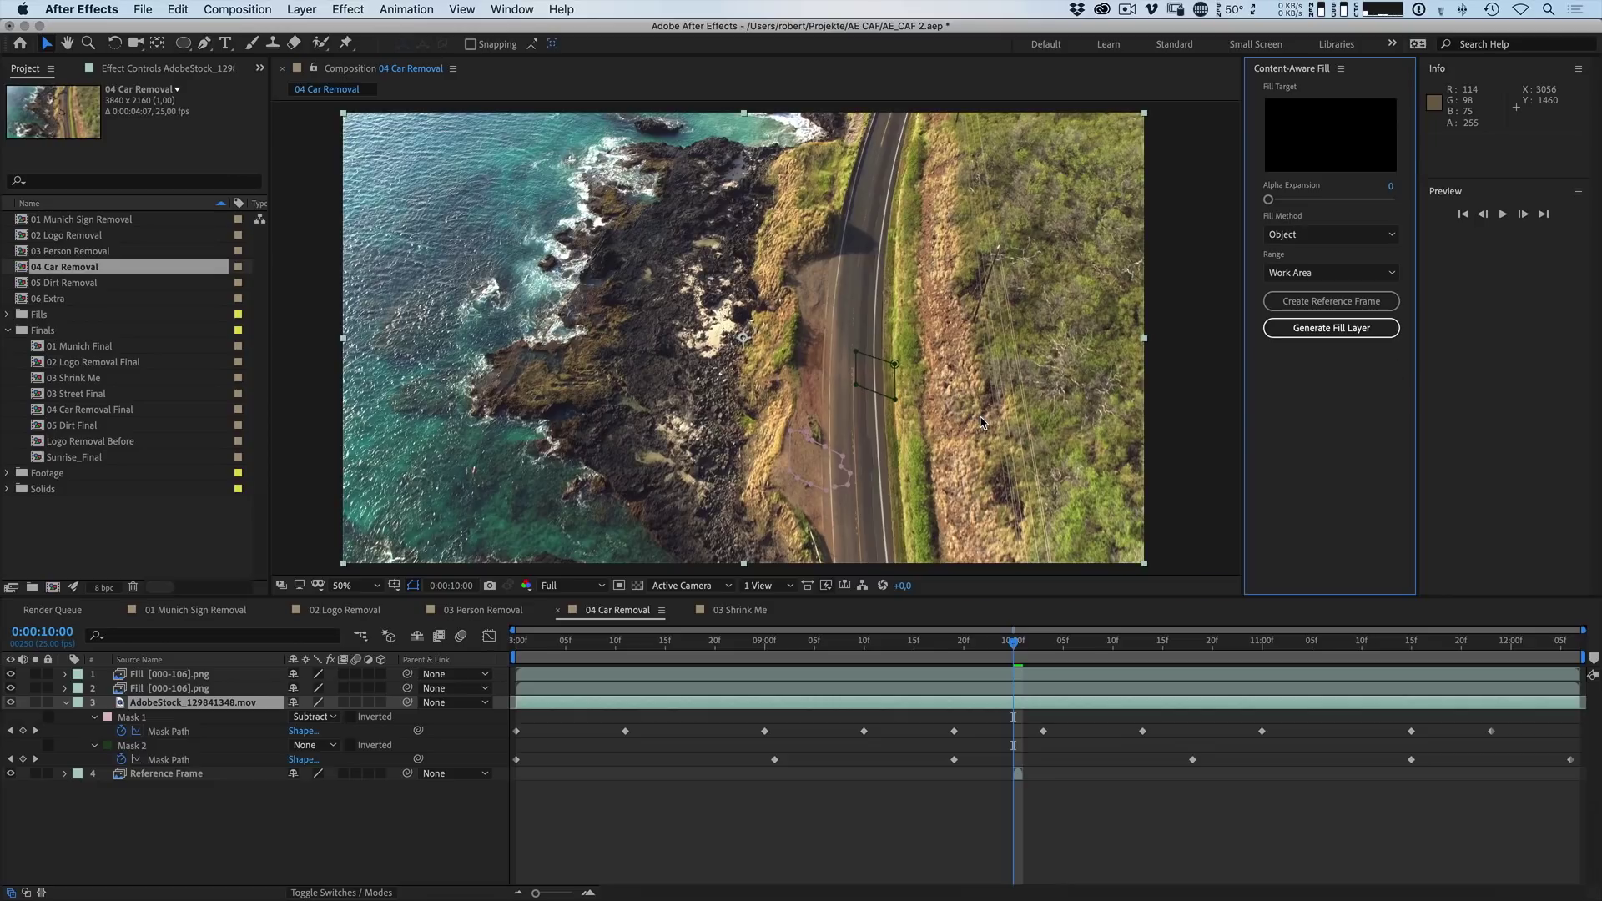
key(space)
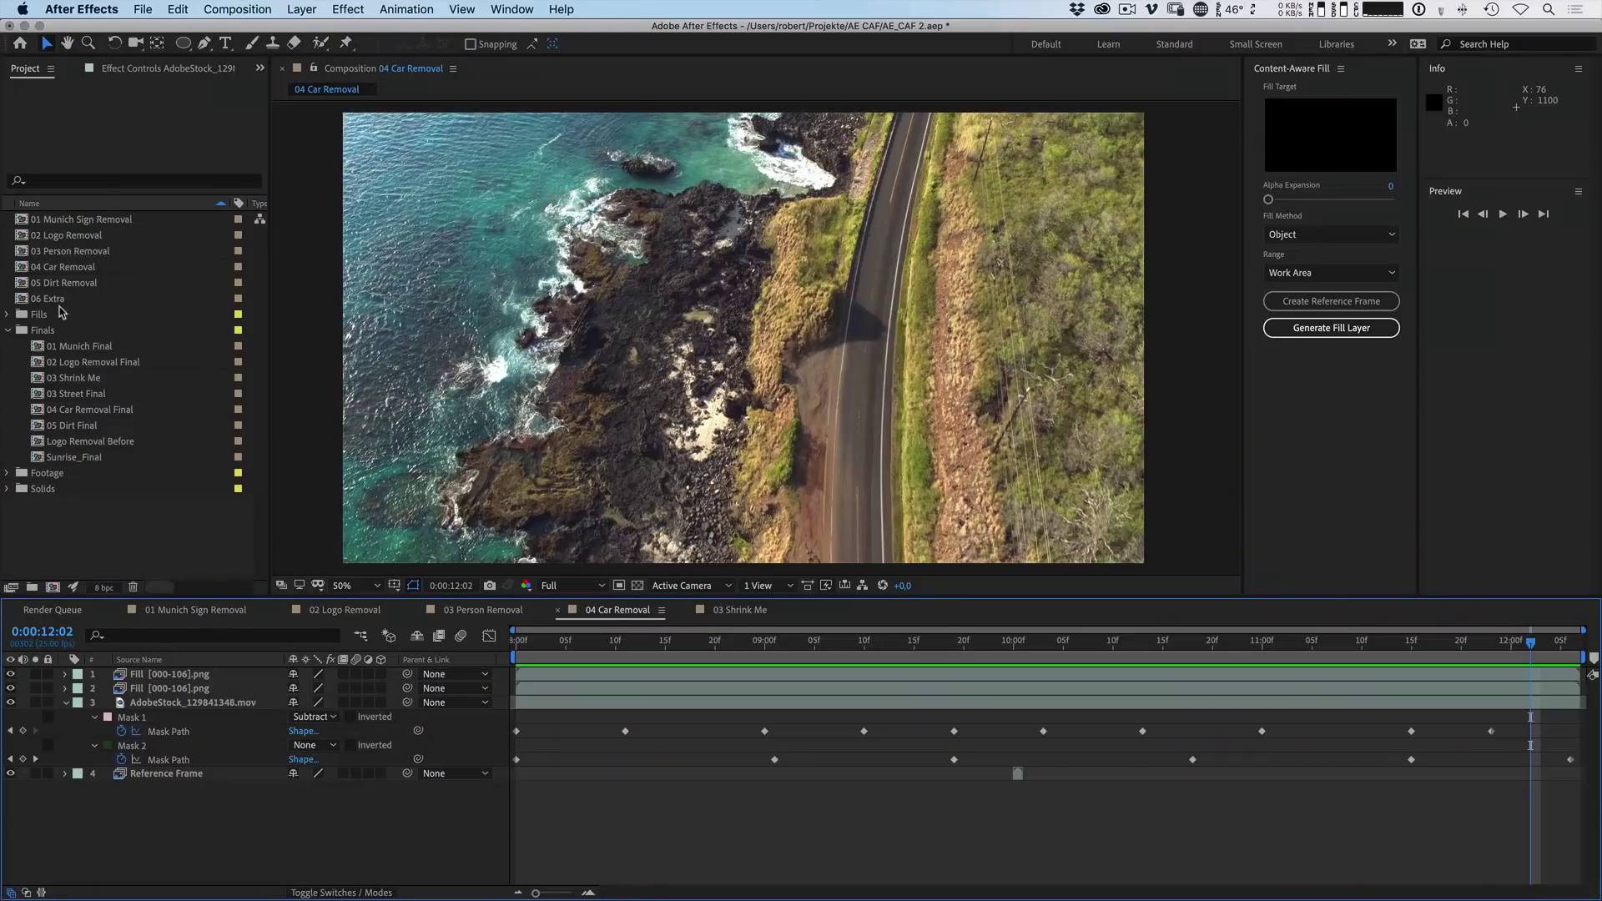
Step: Open the 05 Dirt Removal comp, then preview and scrub it to inspect the lens dirt
double_click(60, 282)
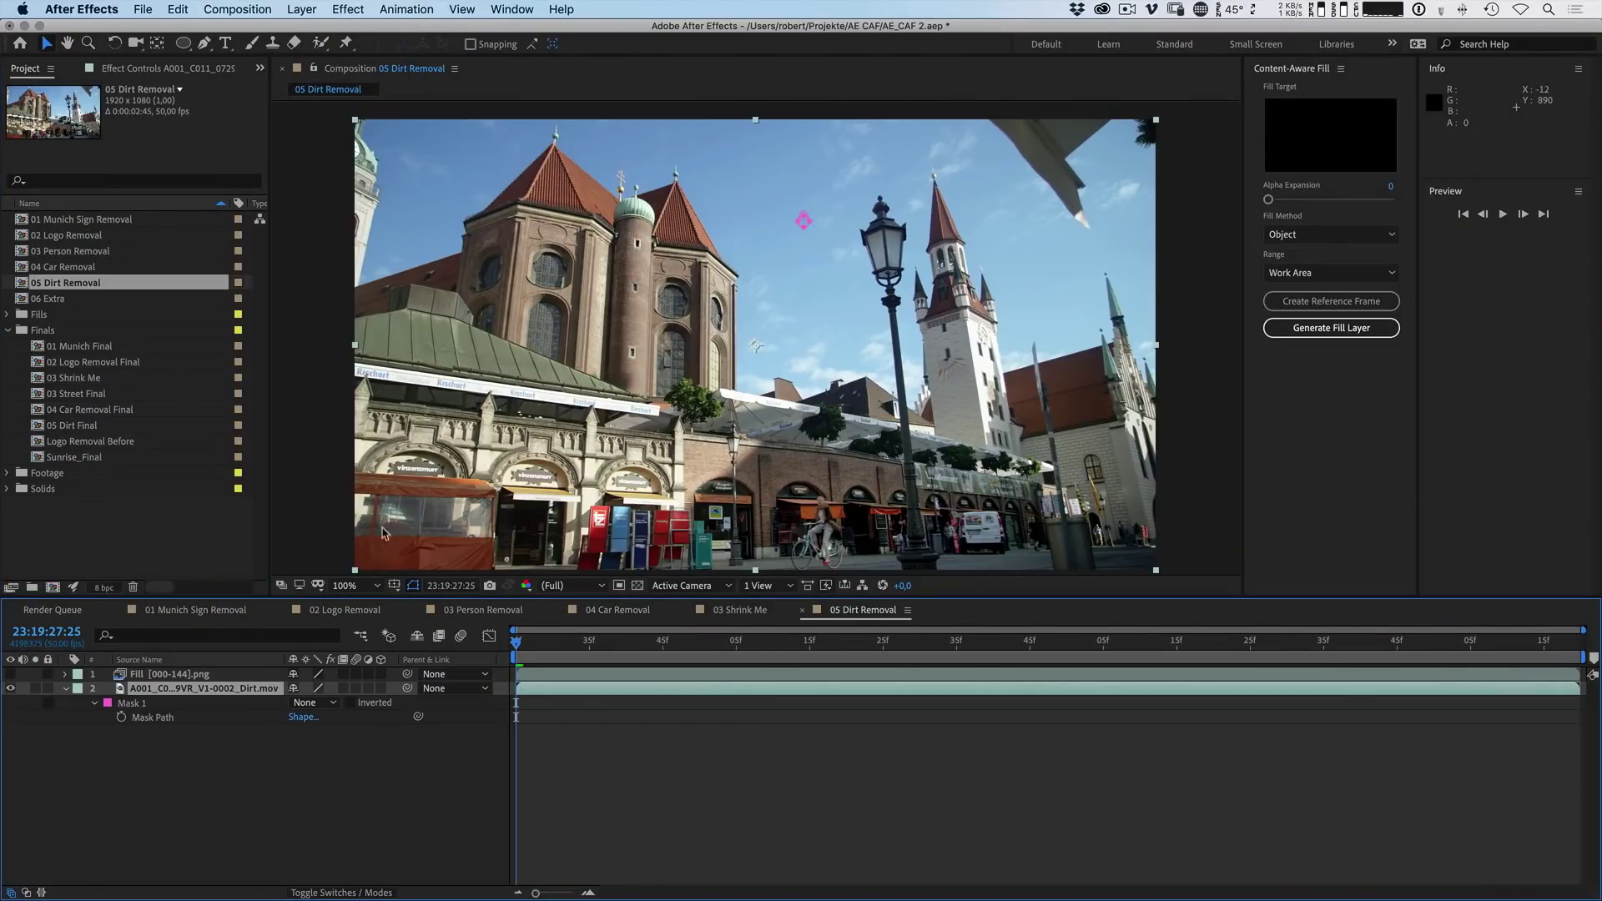
click(504, 774)
key(space)
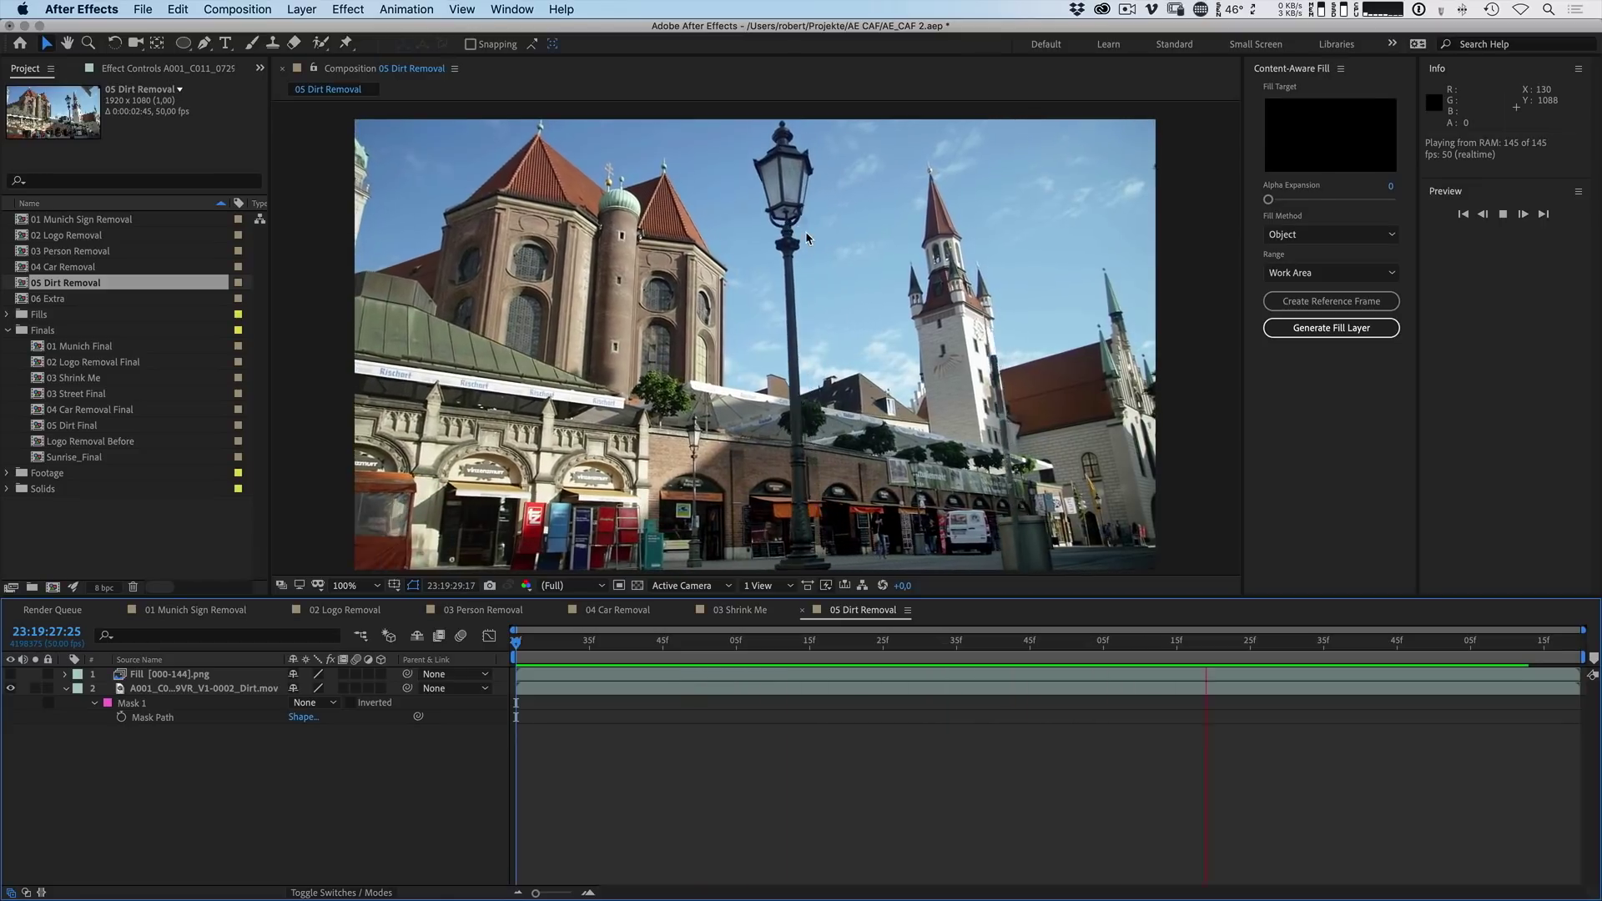
key(space)
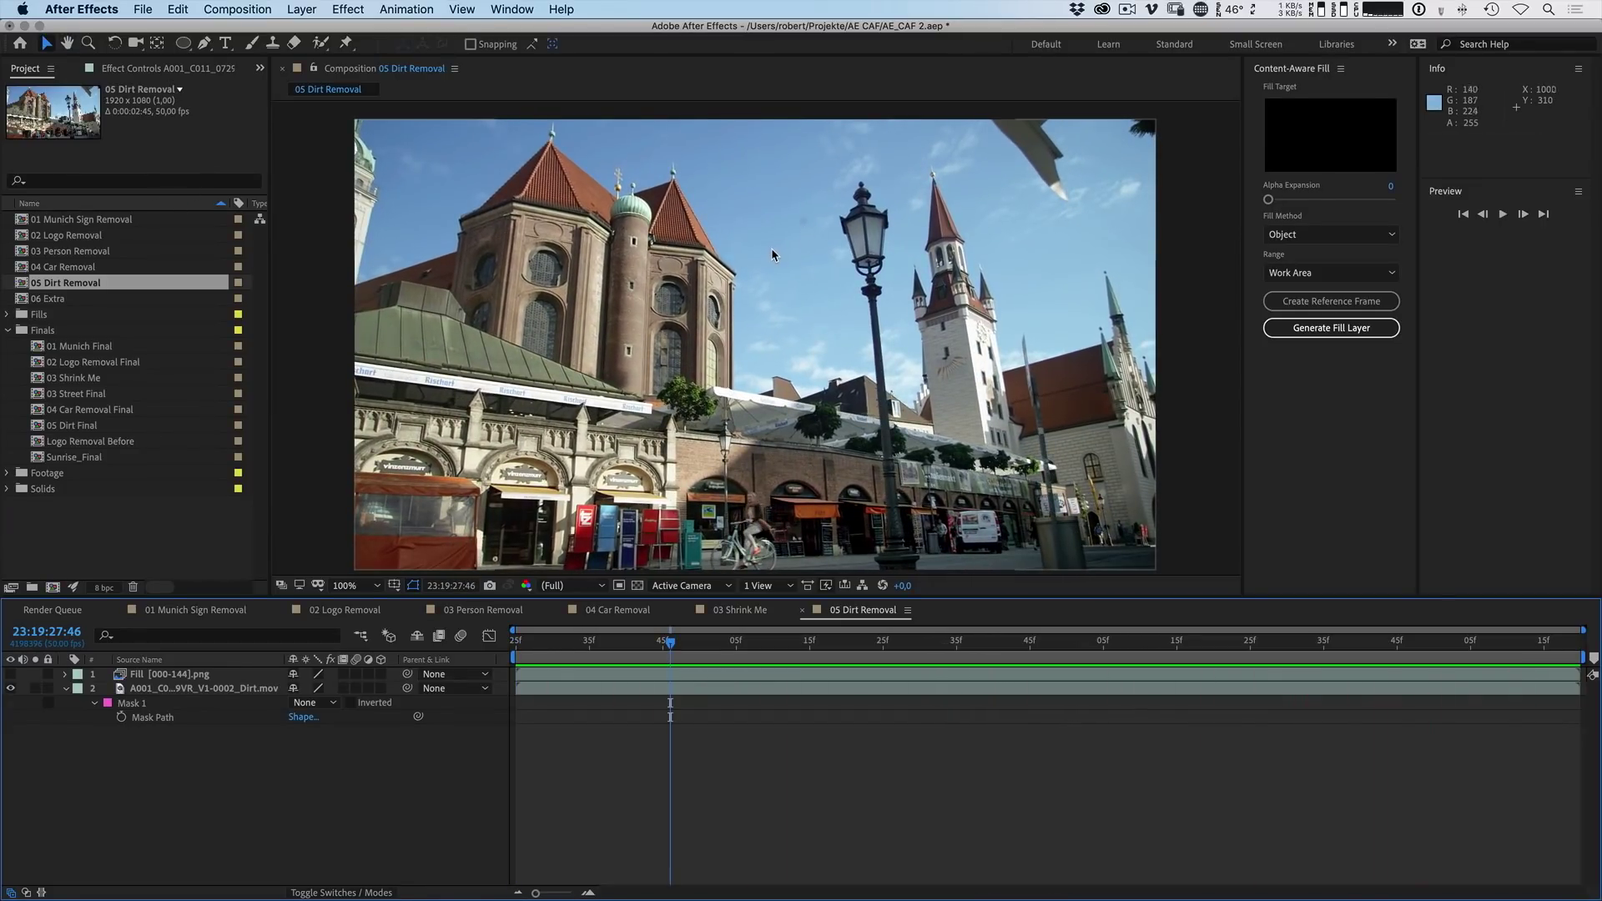
click(517, 644)
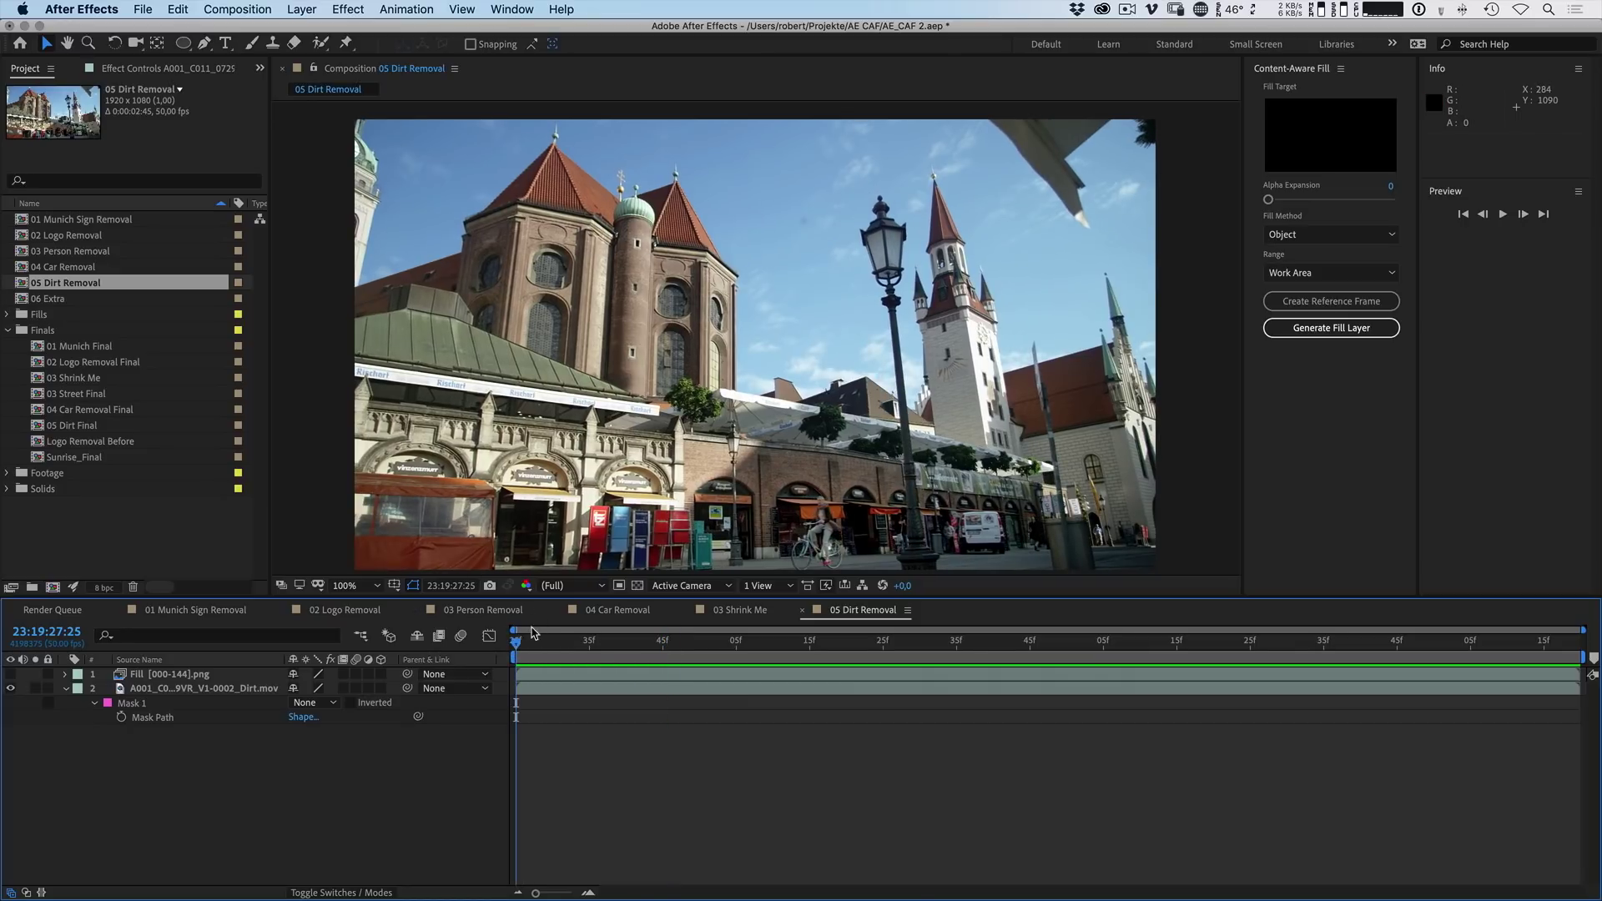
mouse_move(532, 632)
mouse_down()
mouse_move(526, 647)
mouse_move(1252, 656)
mouse_move(537, 659)
mouse_up()
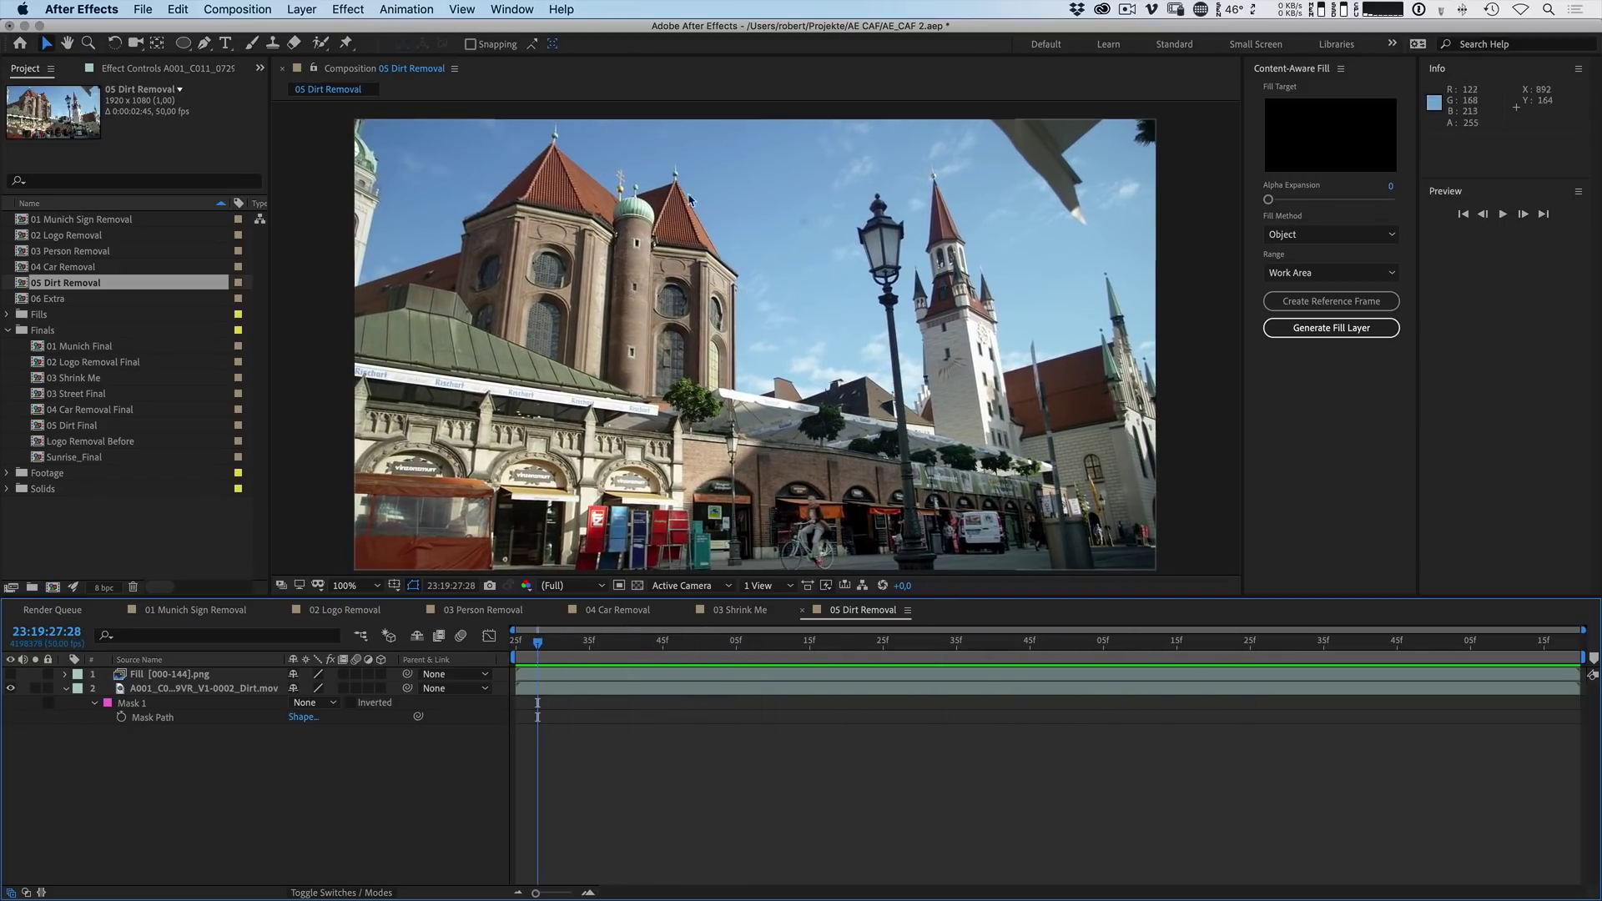
Step: Set the Dirt layer's Mask 1 to Subtract and choose the Edge Blend fill method
click(161, 690)
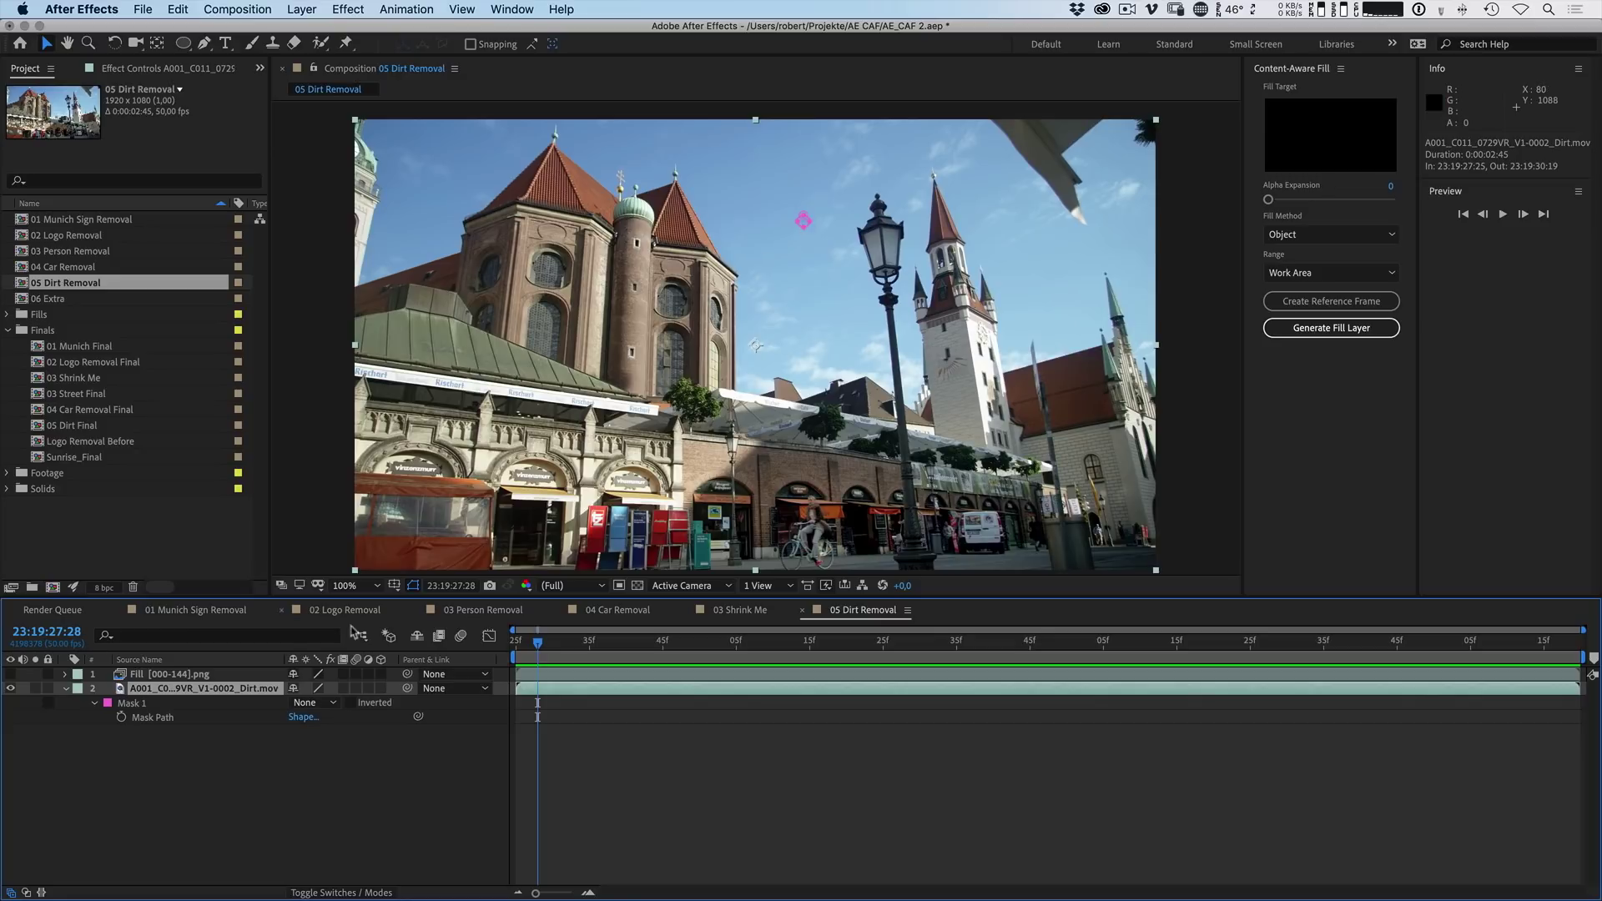
click(328, 705)
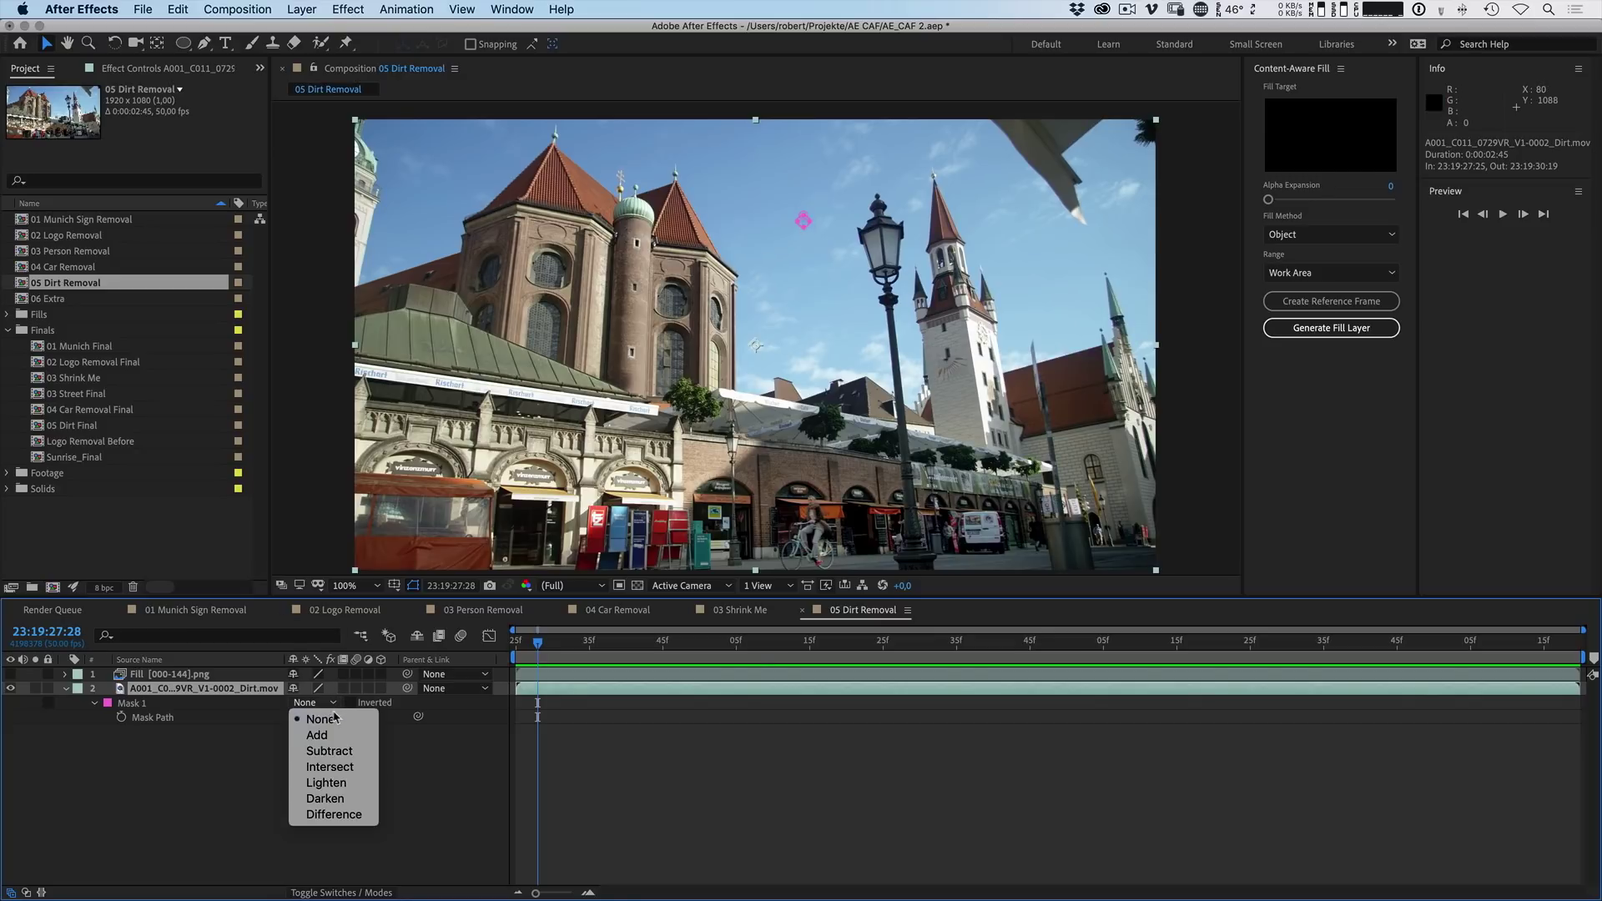
click(334, 750)
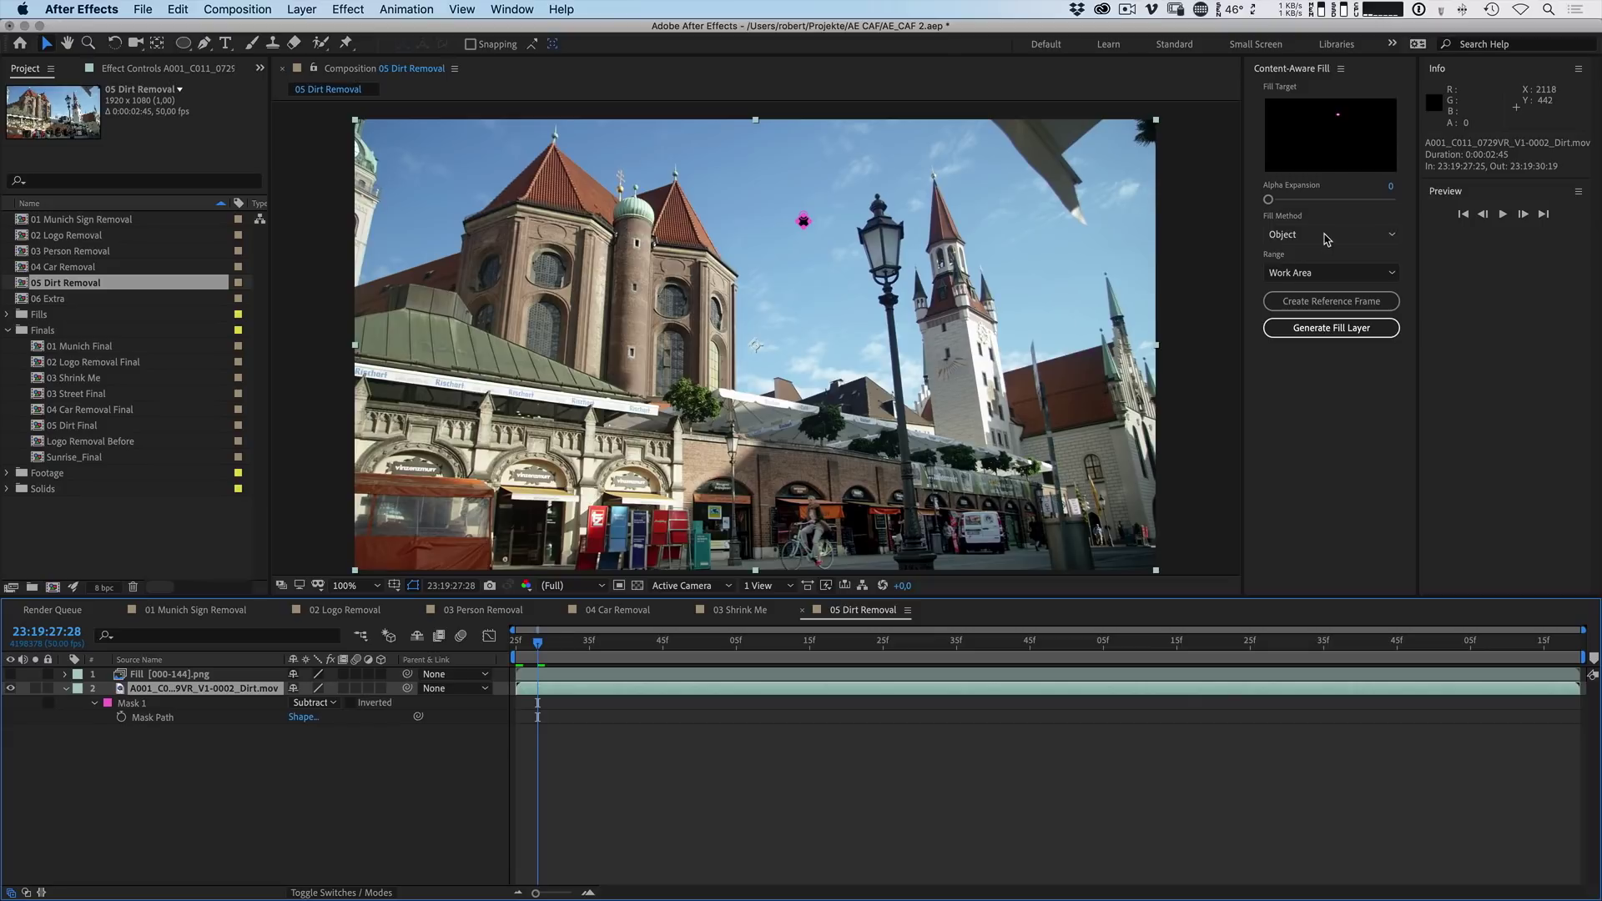
click(1327, 237)
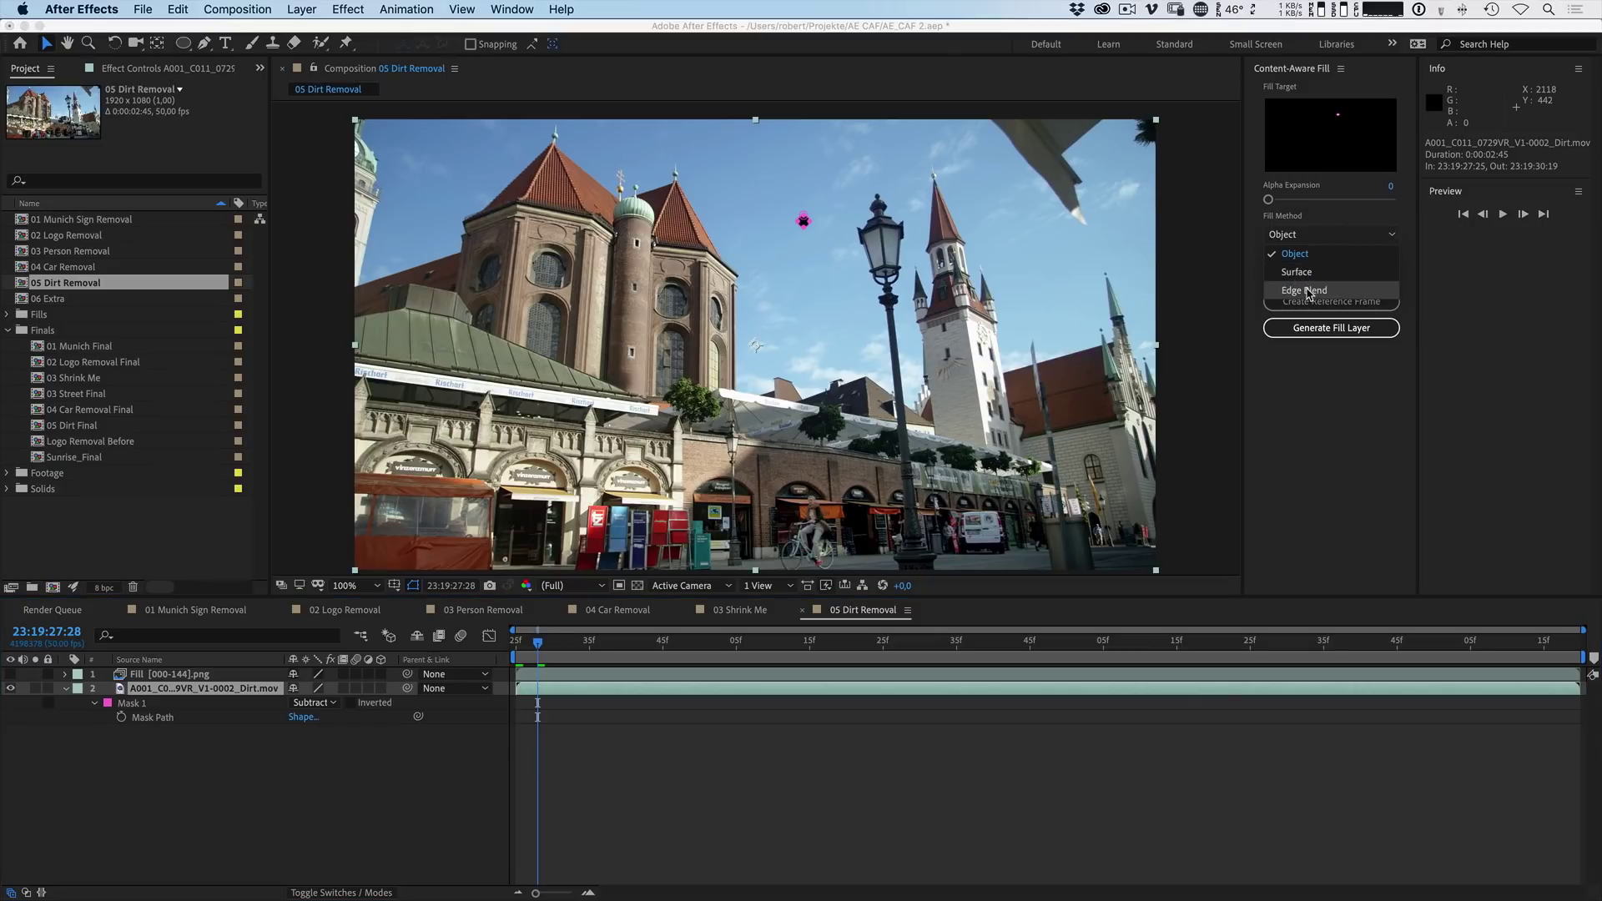
click(1306, 290)
Step: Generate and preview an Edge Blend fill layer, then hide it and reselect the Dirt footage
click(1313, 328)
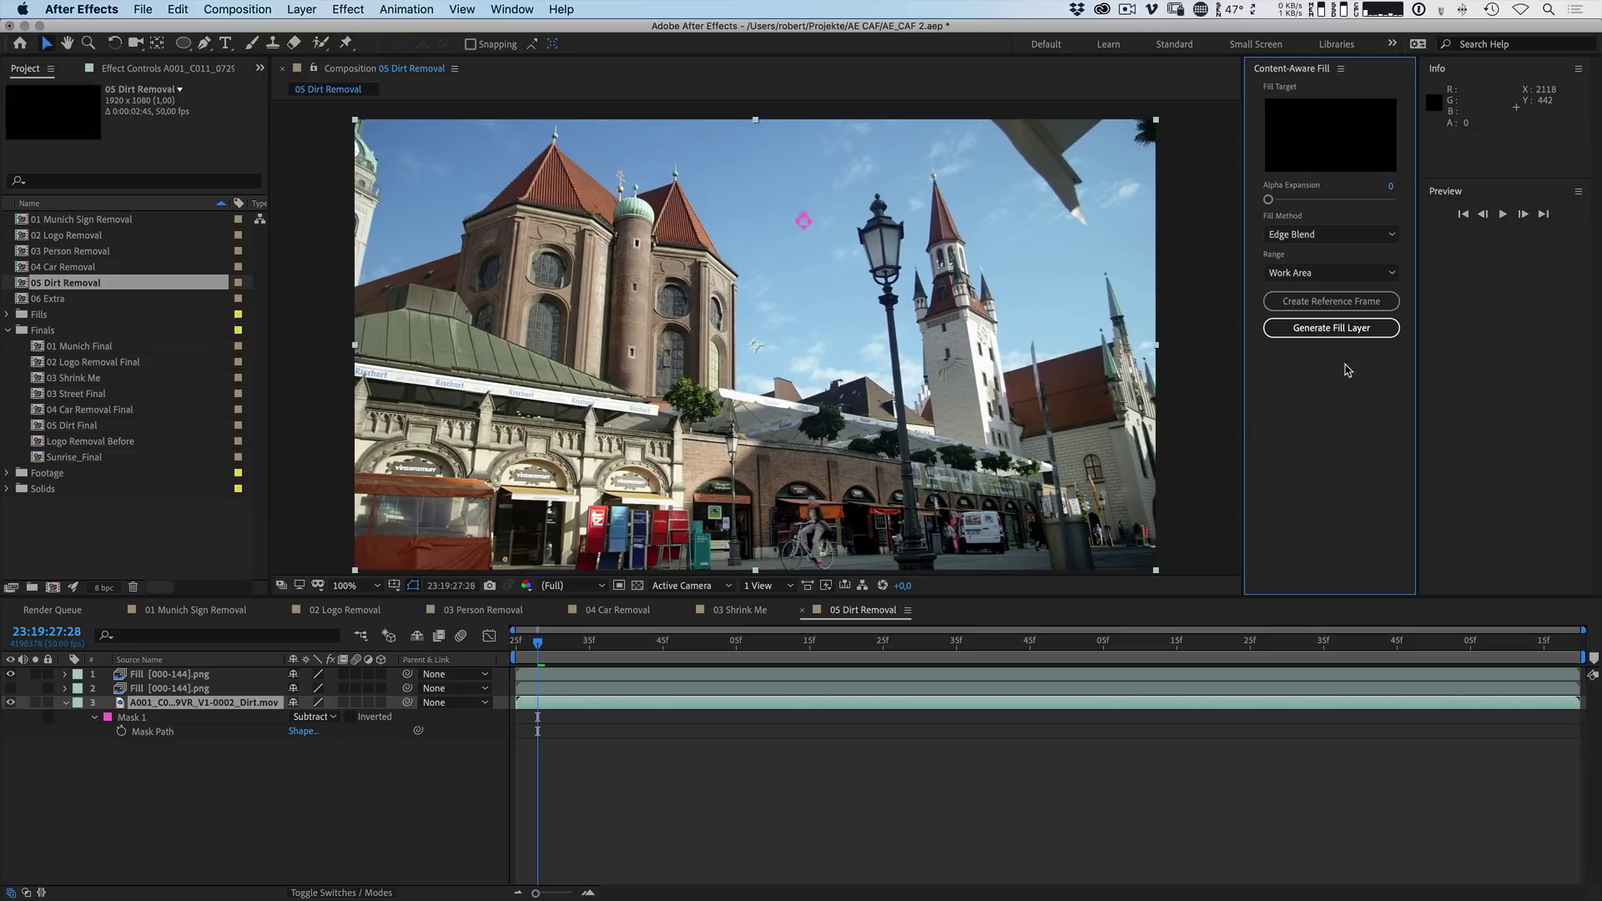
click(562, 762)
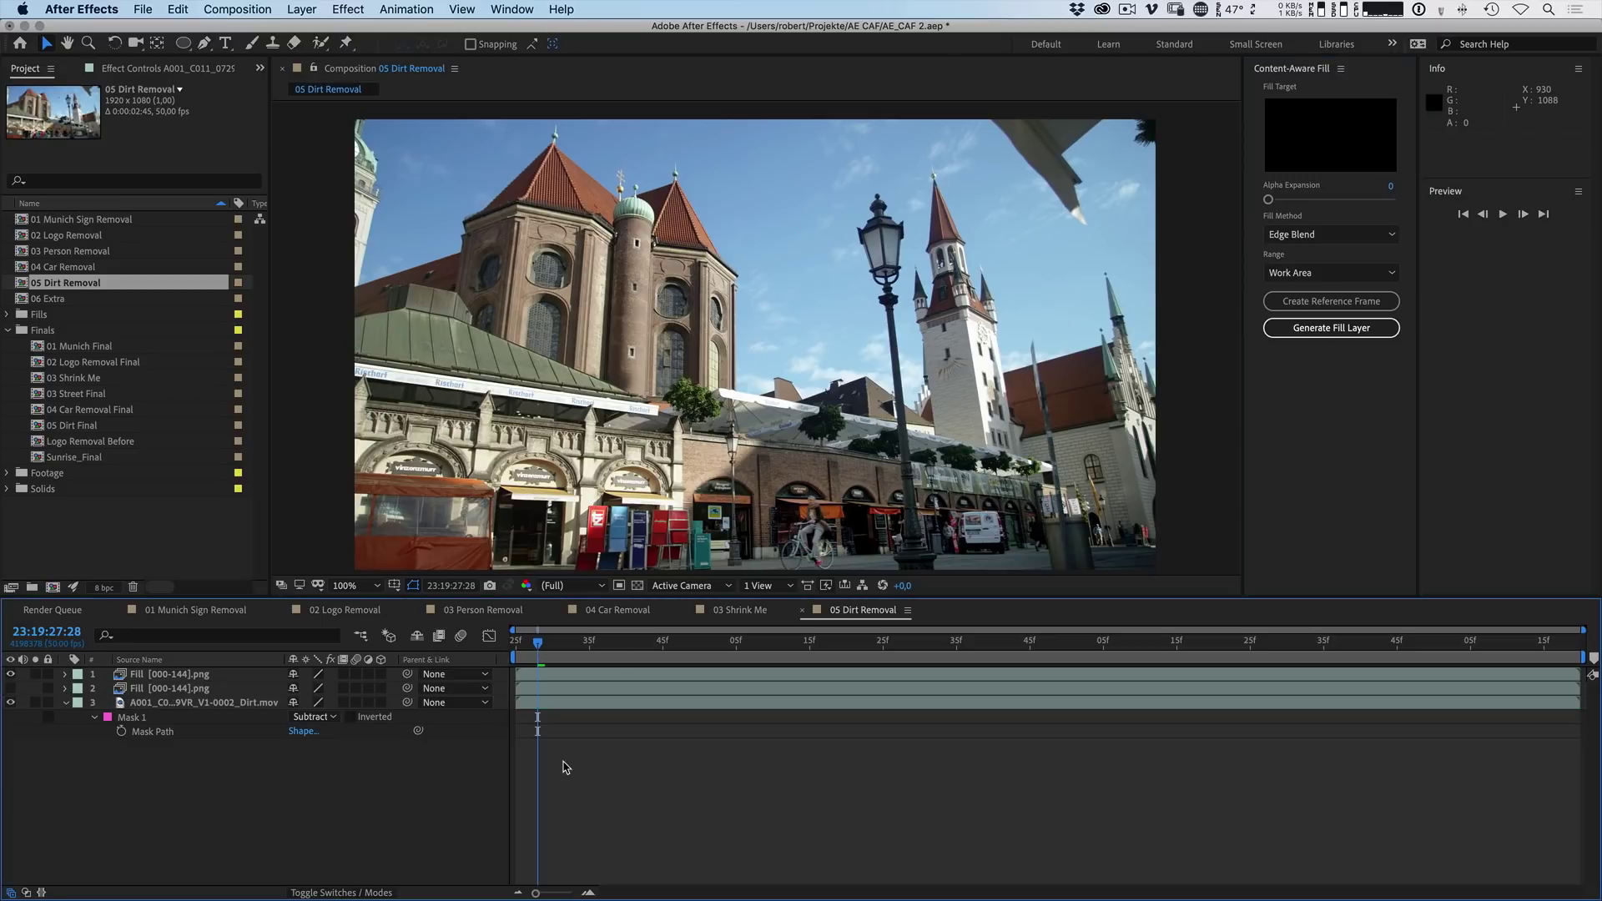
key(space)
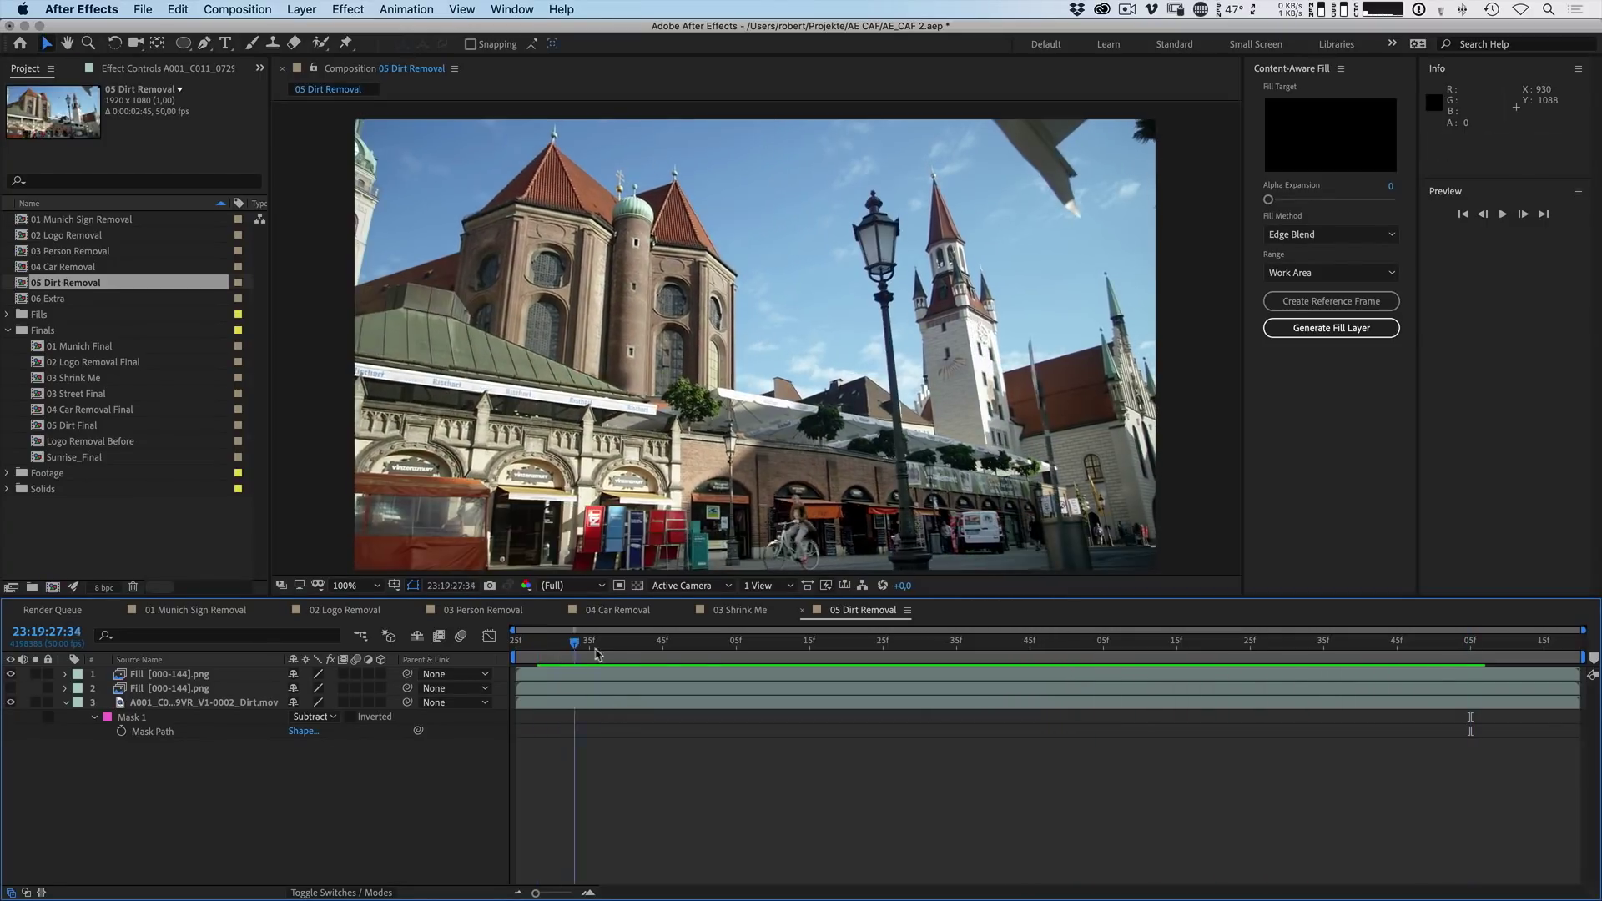
key(space)
drag(992, 640, 958, 666)
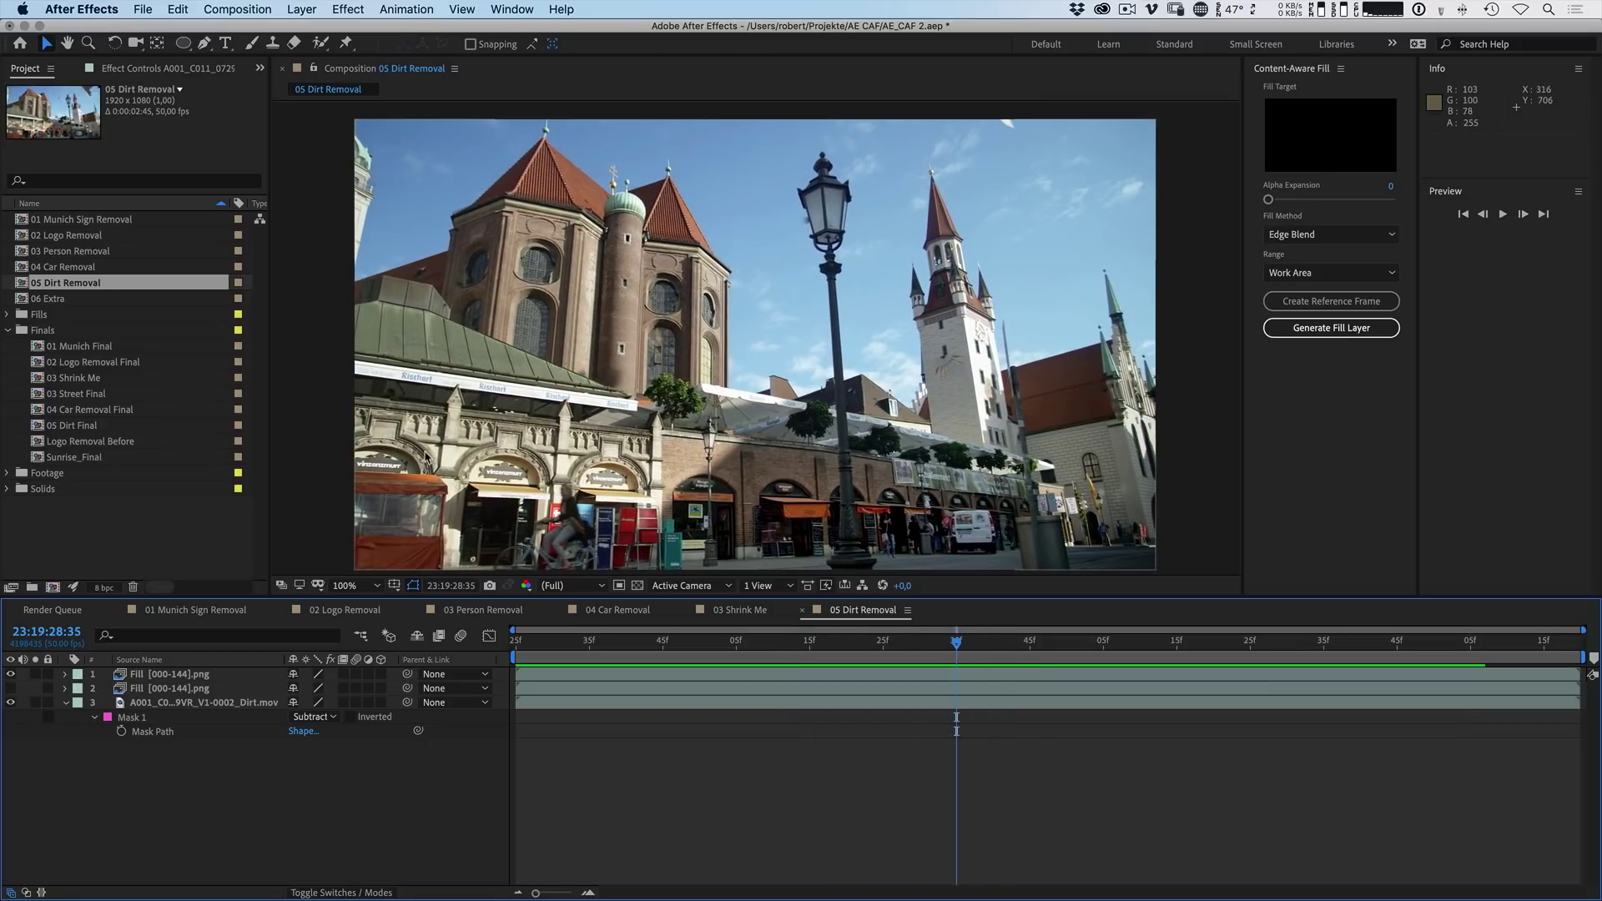
click(12, 676)
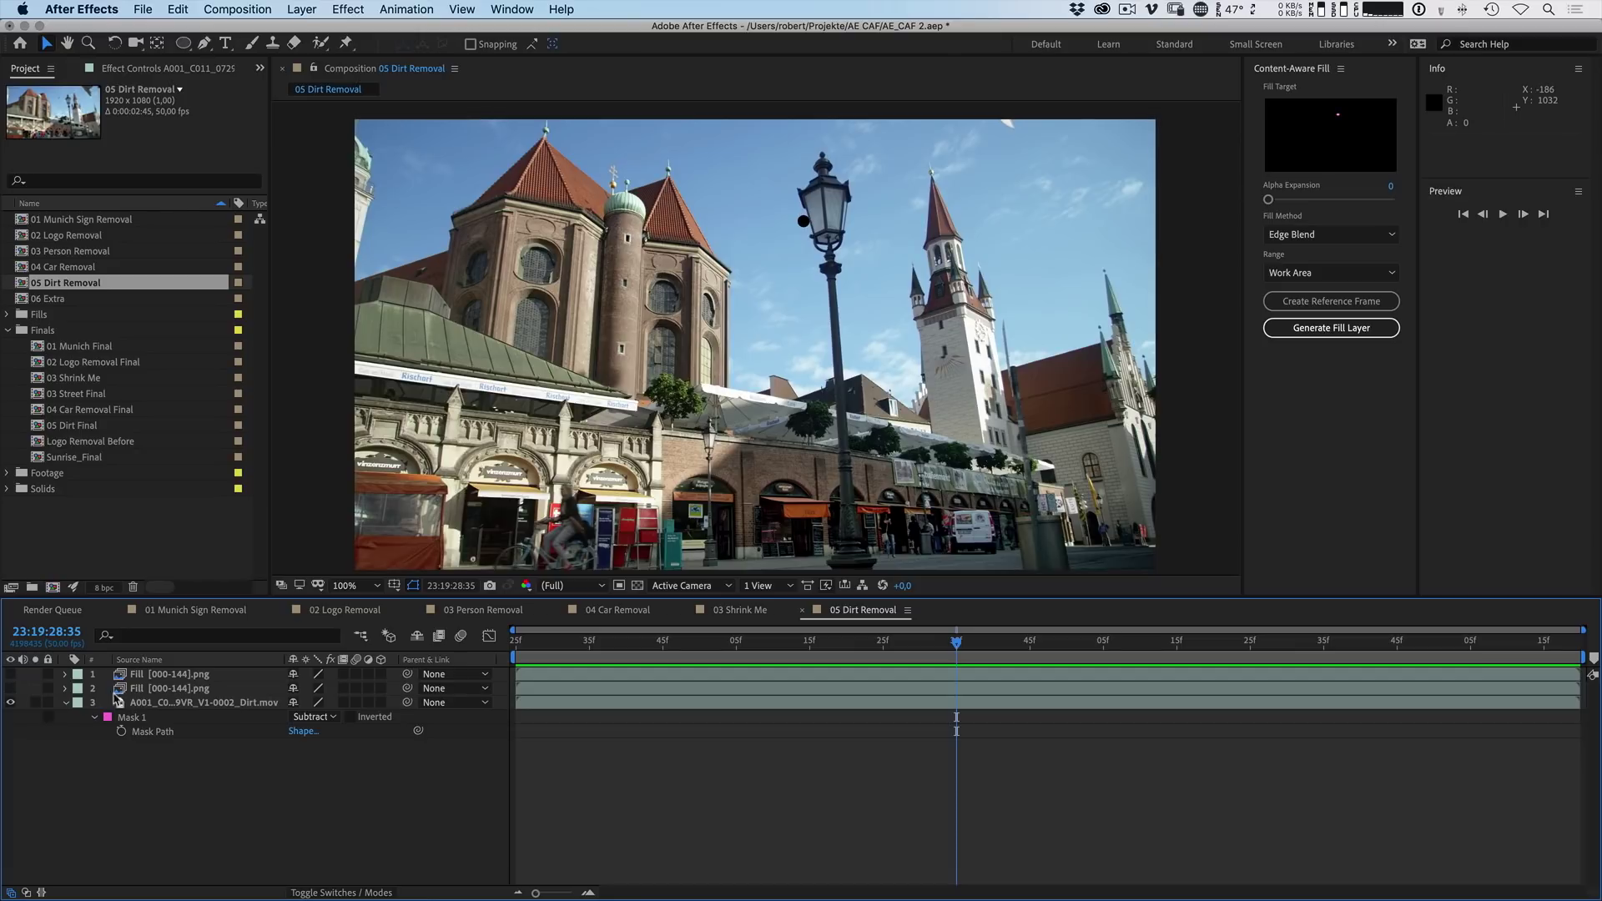
click(183, 706)
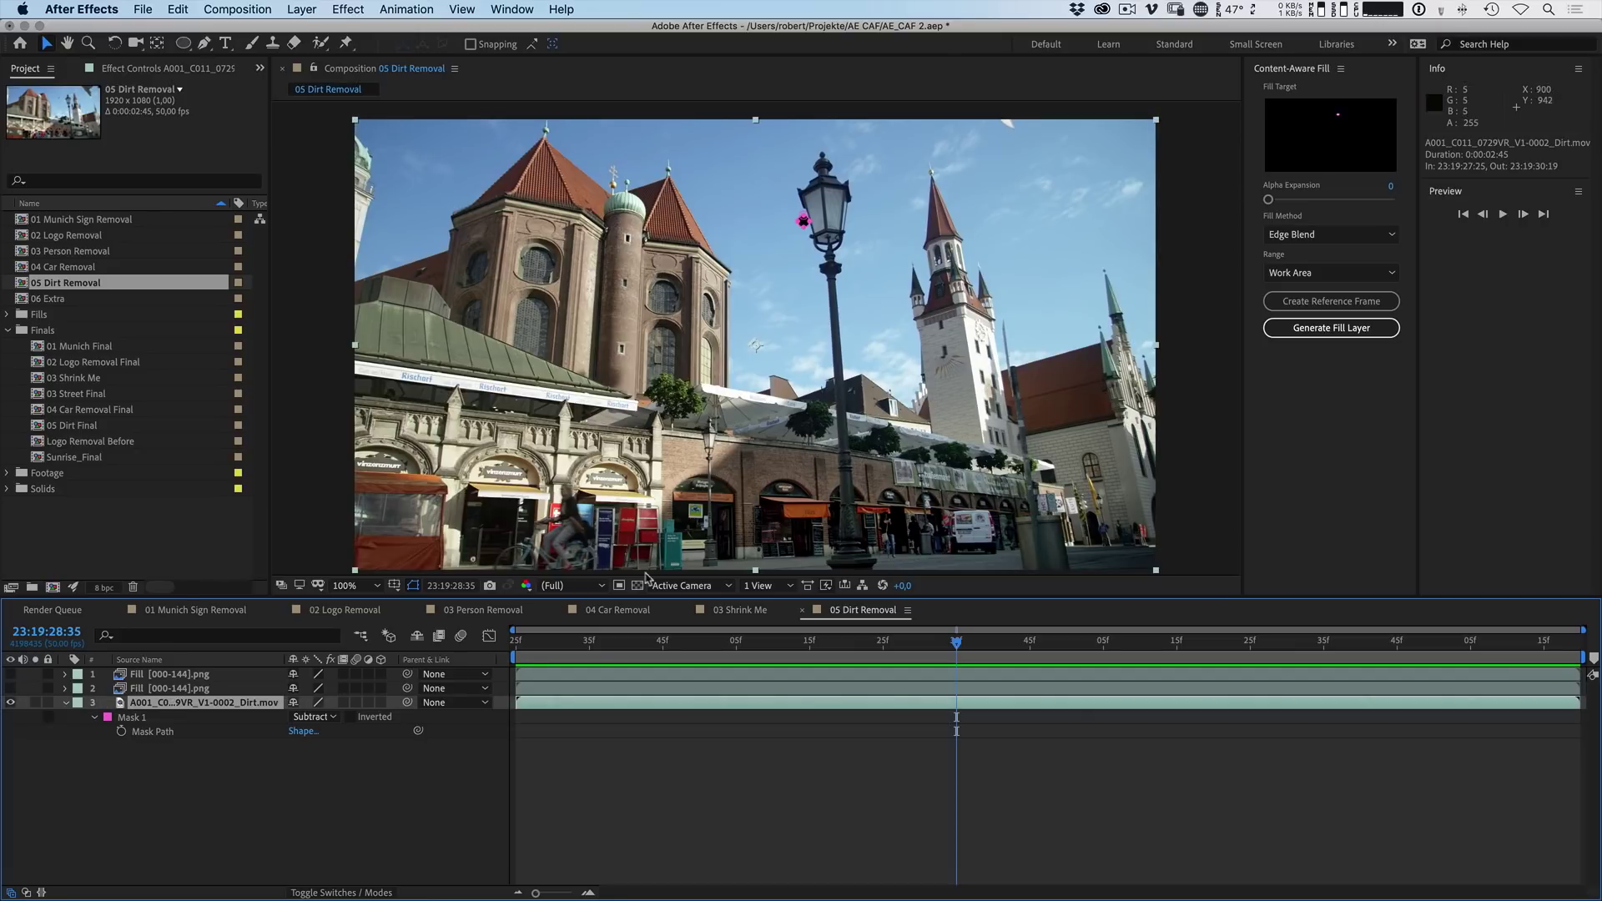
Step: From the first frame, generate a Surface-method fill layer and preview the cleaned sky
drag(524, 650, 504, 649)
click(1309, 238)
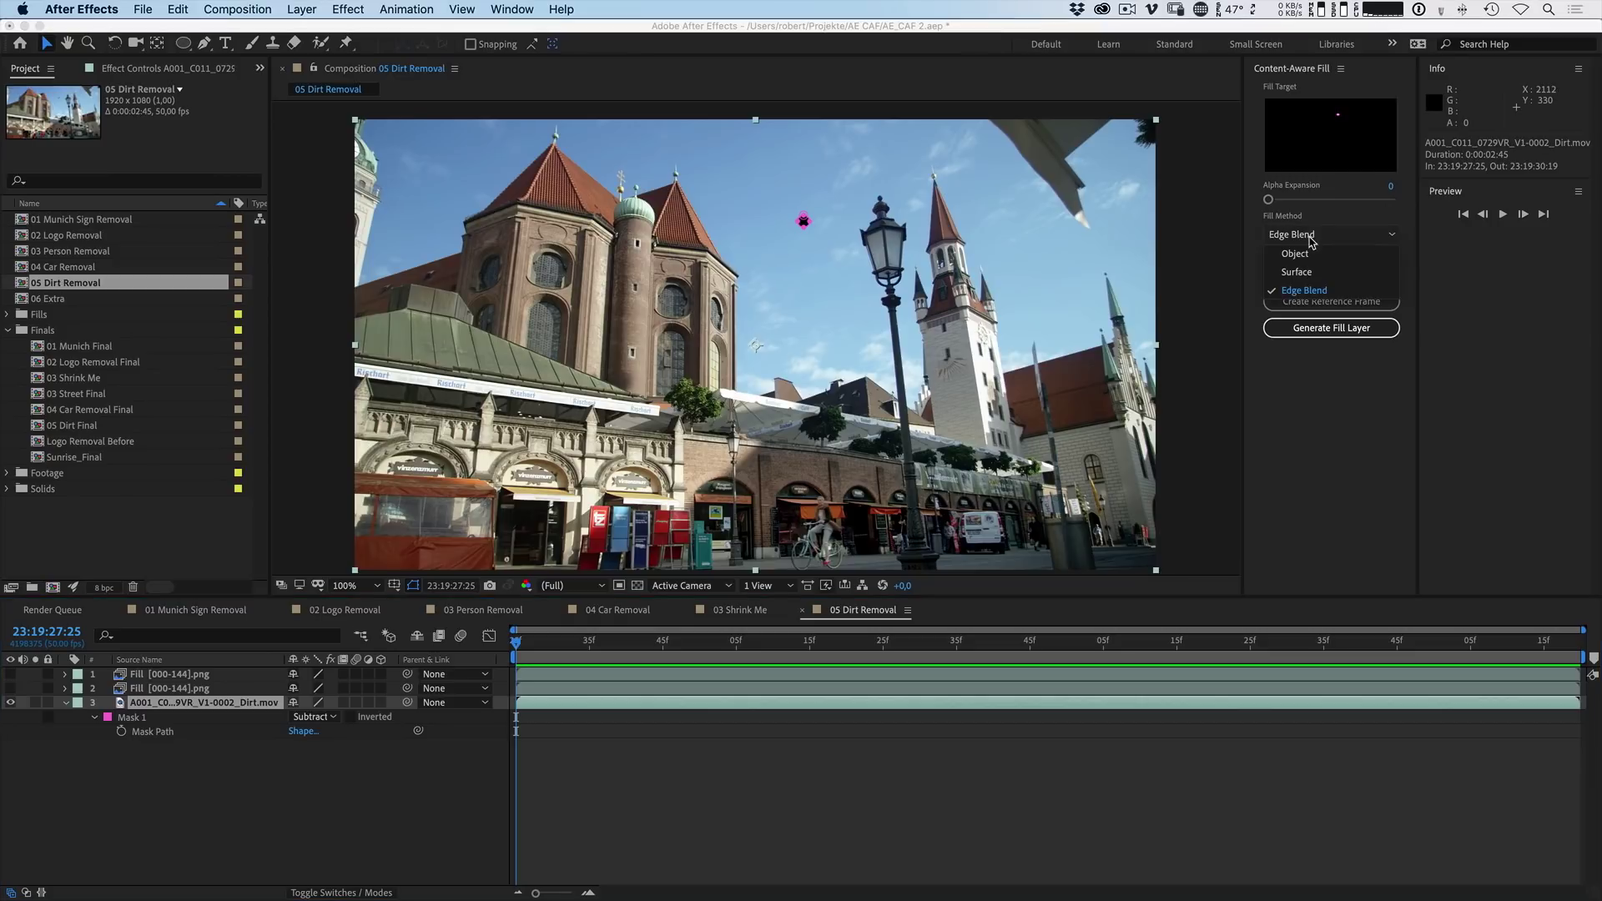
click(1296, 271)
click(1331, 327)
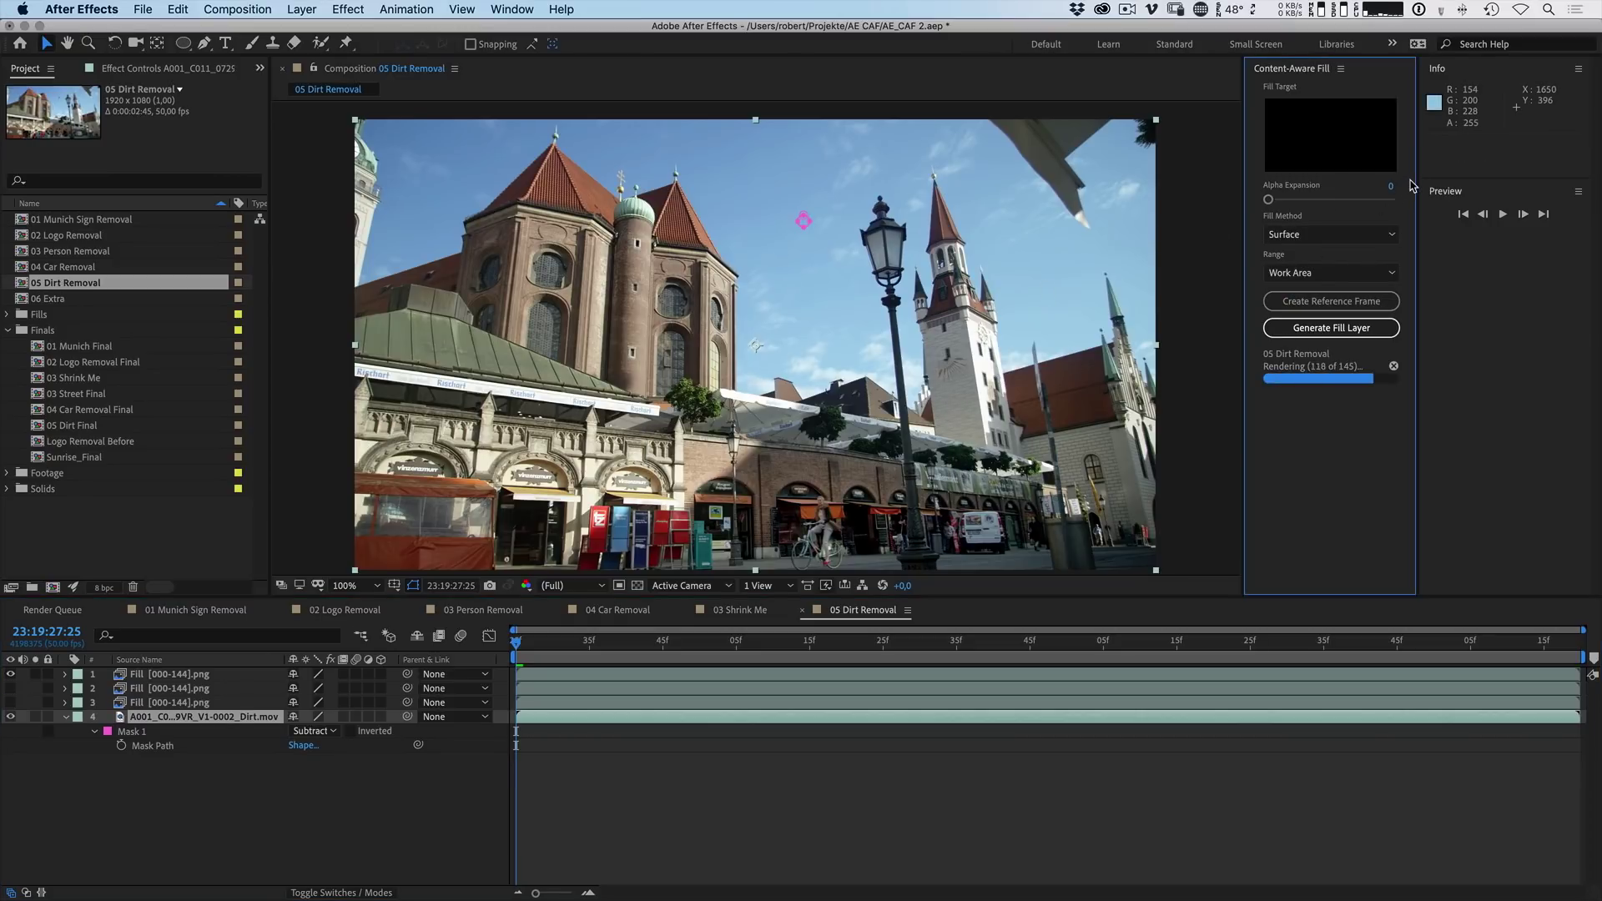
key(space)
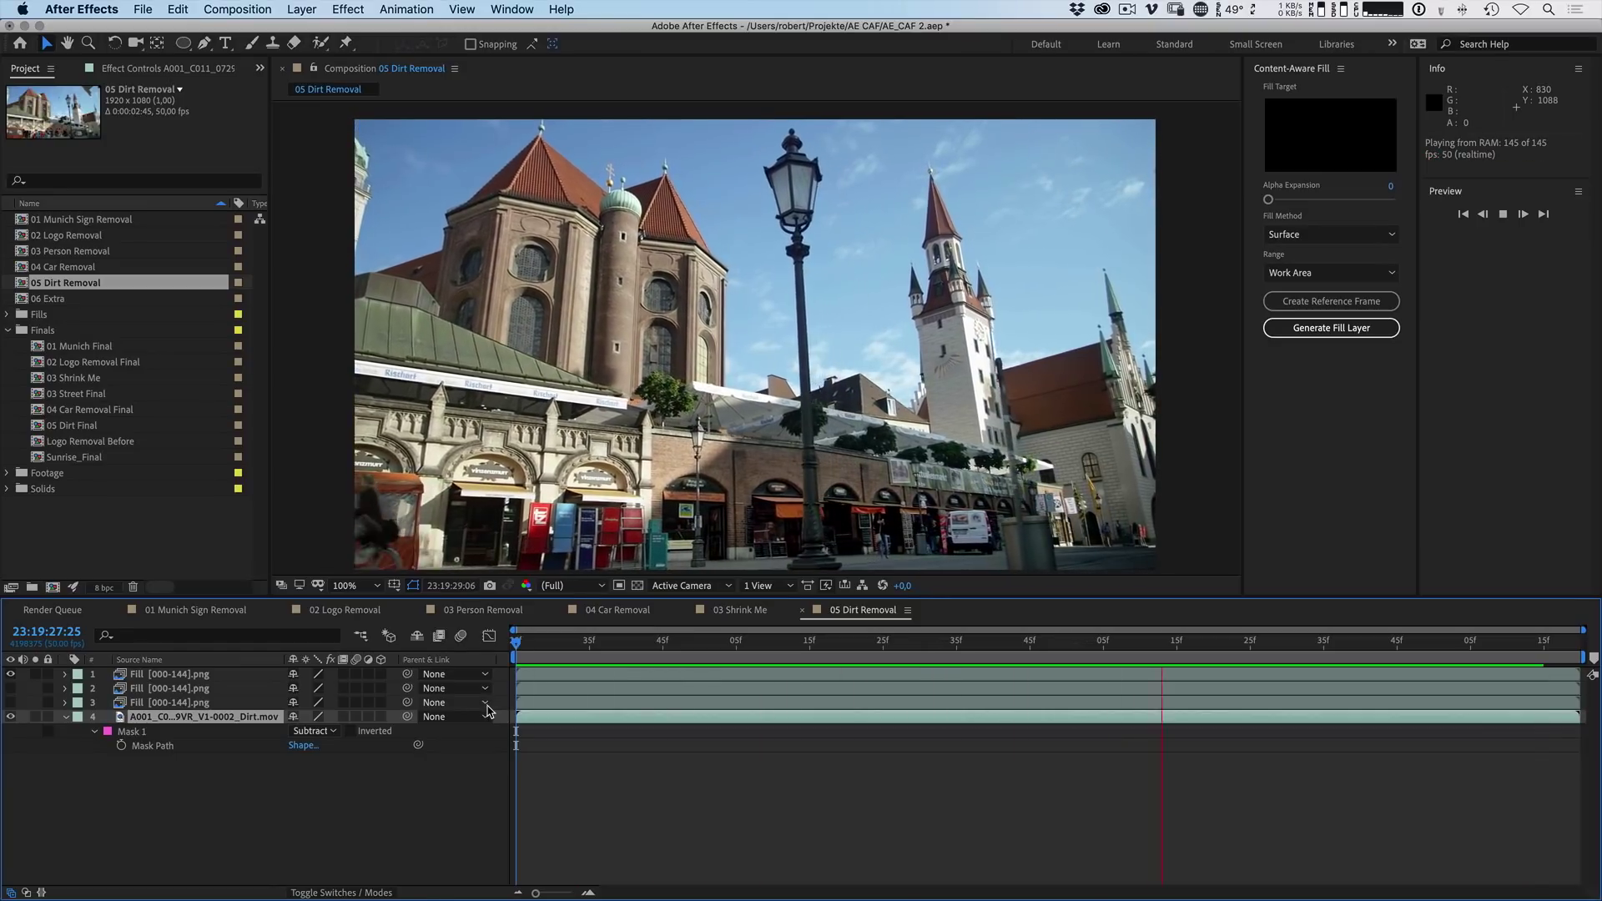
Step: Stop playback and open the Content-Aware Fill Settings showing 8 bpc output to ./Fills
key(y)
key(s)
click(822, 820)
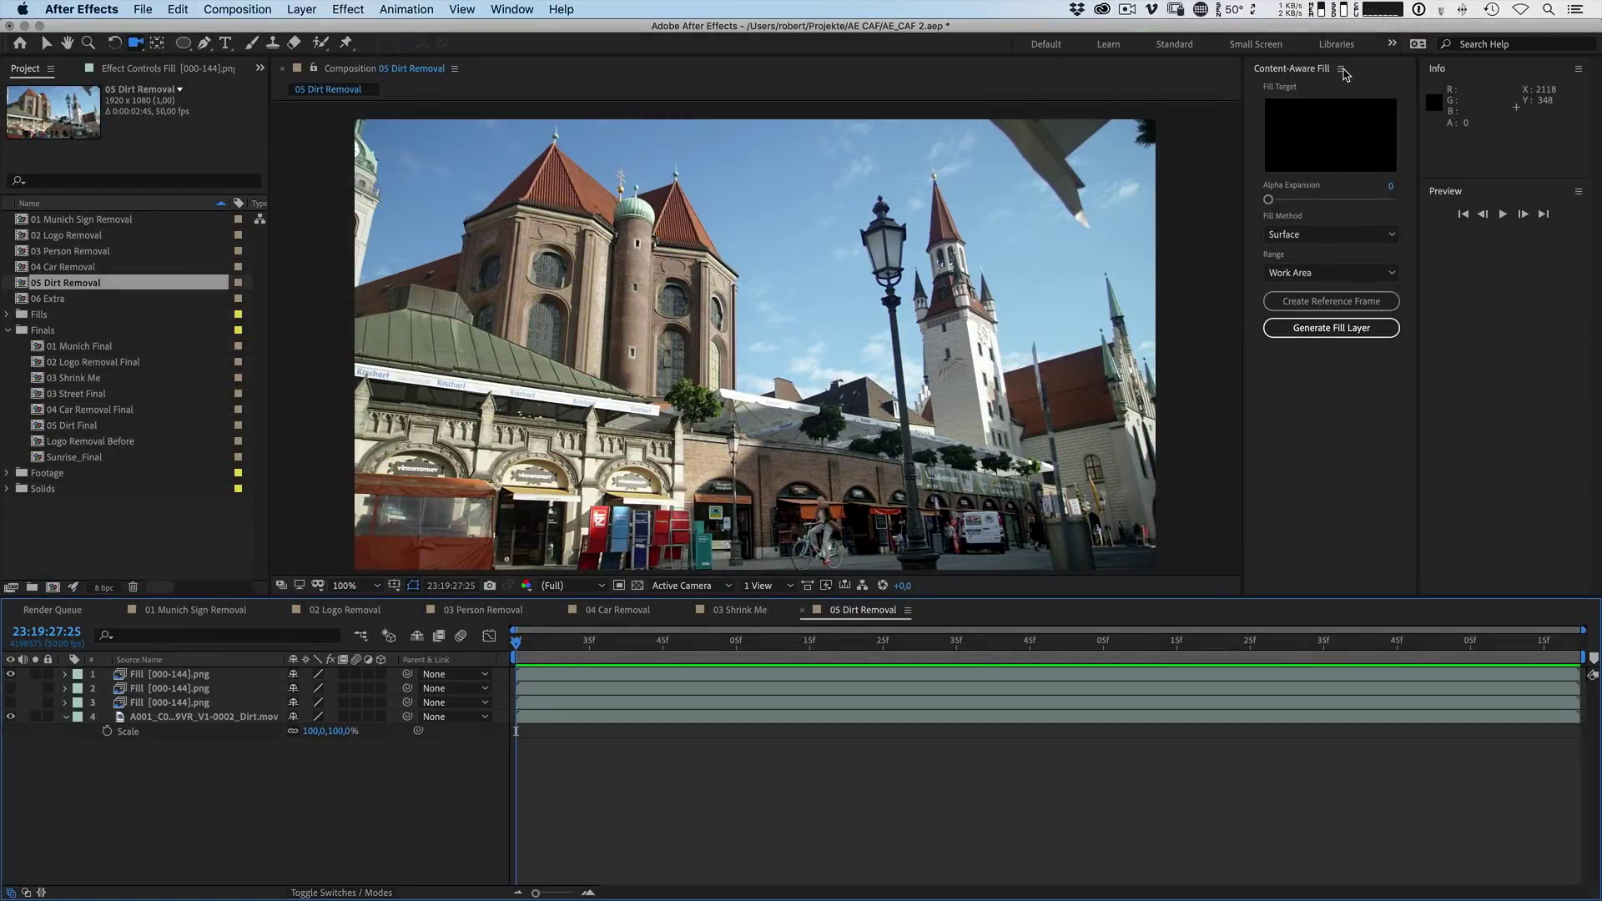
click(1340, 69)
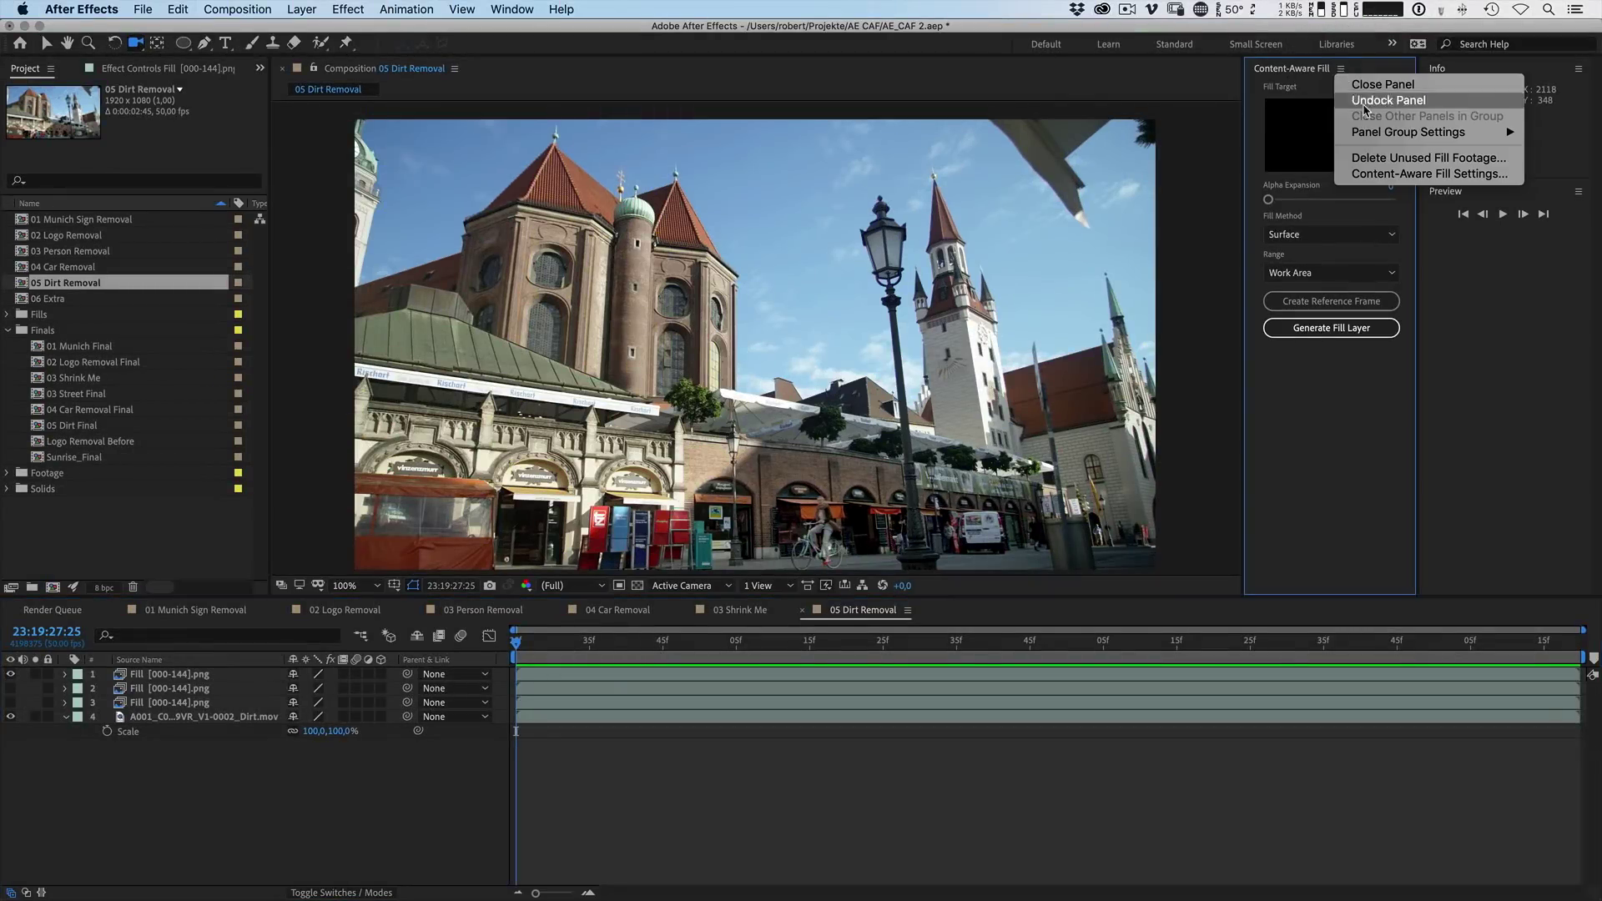
click(1373, 173)
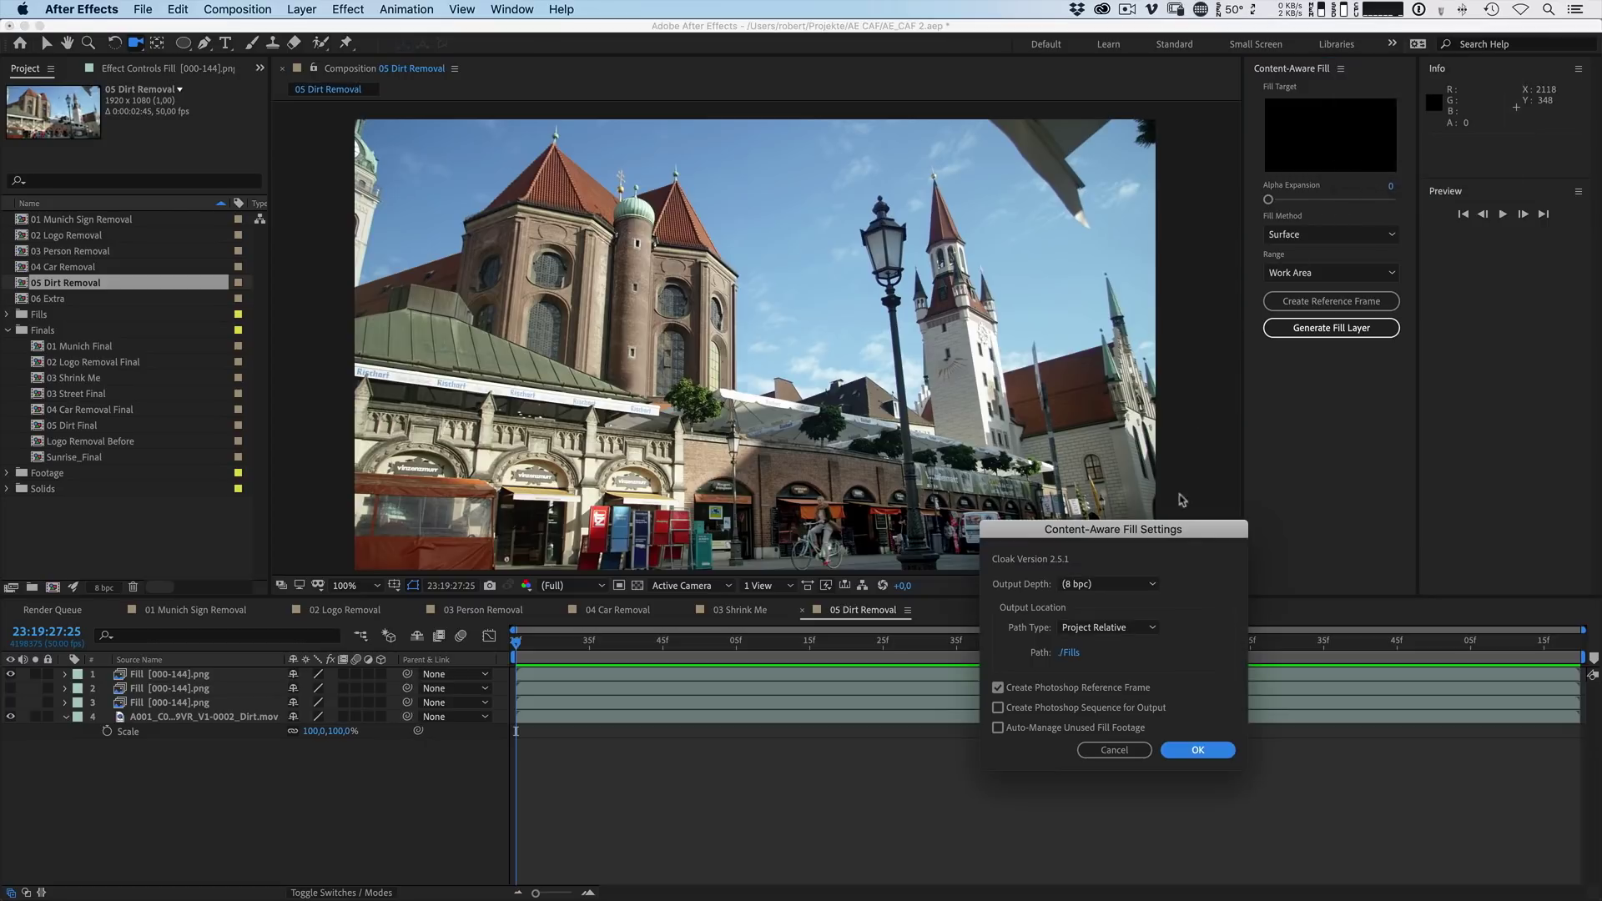